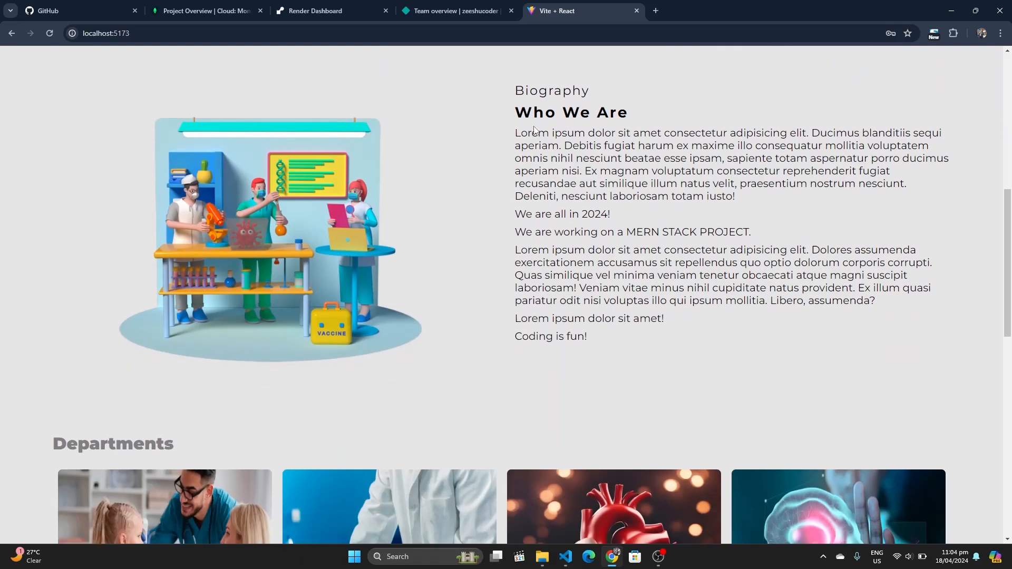
scroll(535, 127, down, 5)
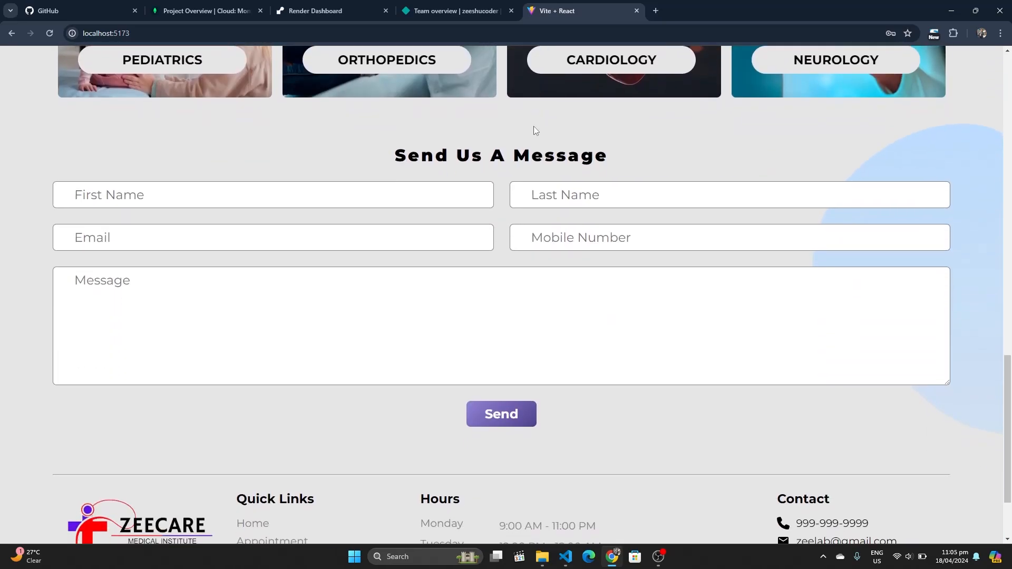
Scroll through the site and highlight the 'Send Us A Message' heading
scroll(534, 127, up, 10)
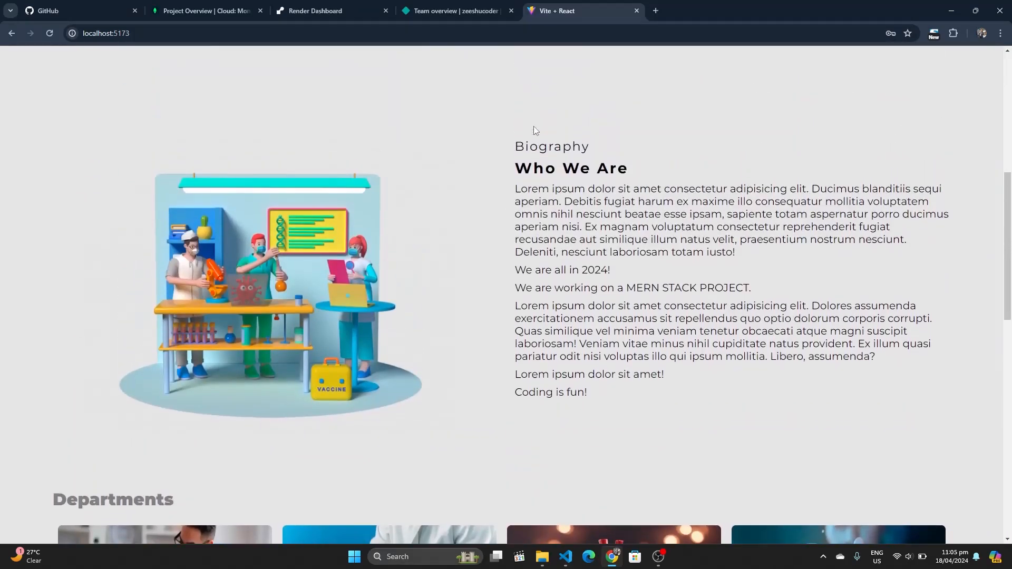
scroll(534, 125, up, 7)
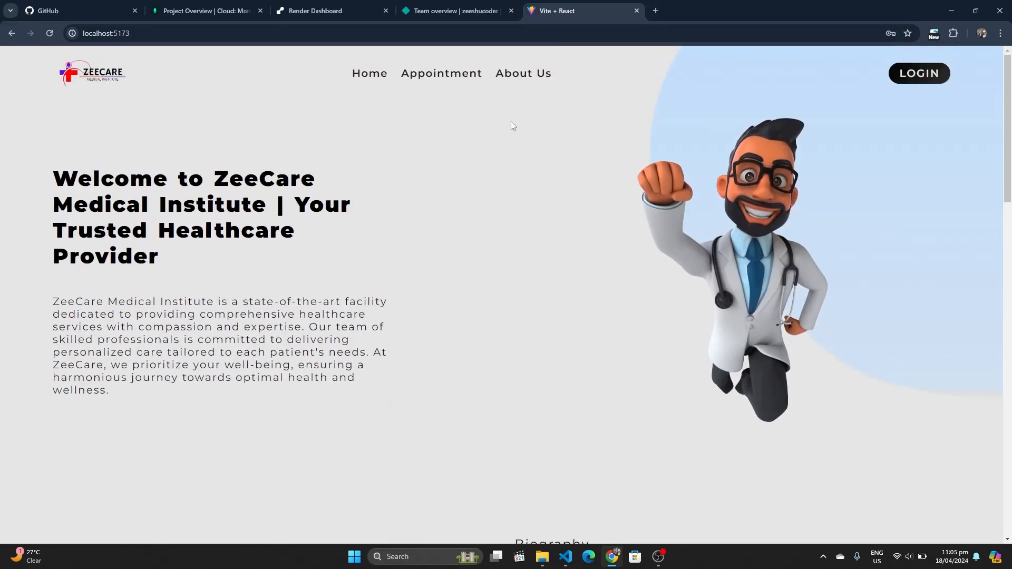
scroll(511, 126, down, 12)
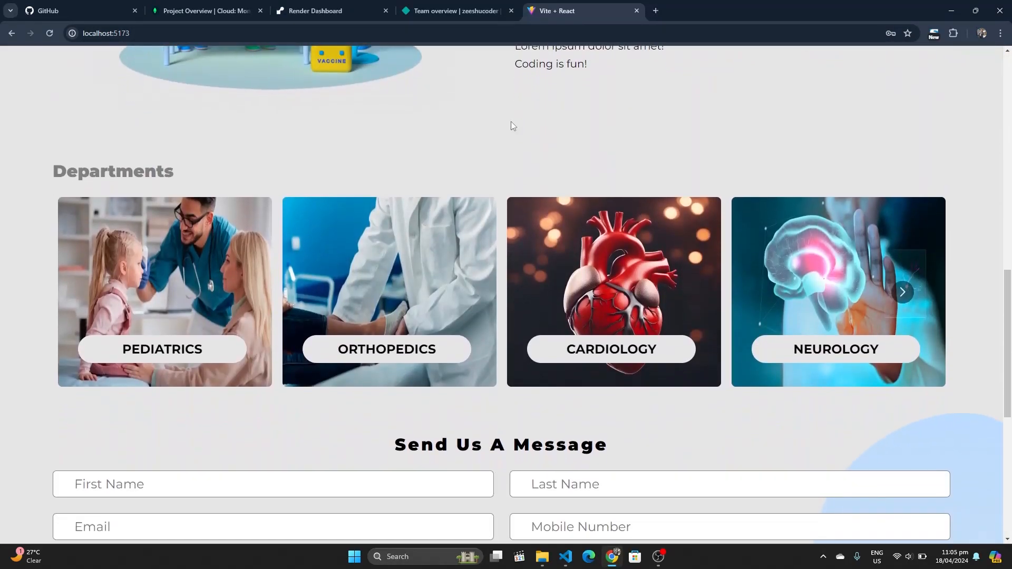
scroll(511, 125, down, 3)
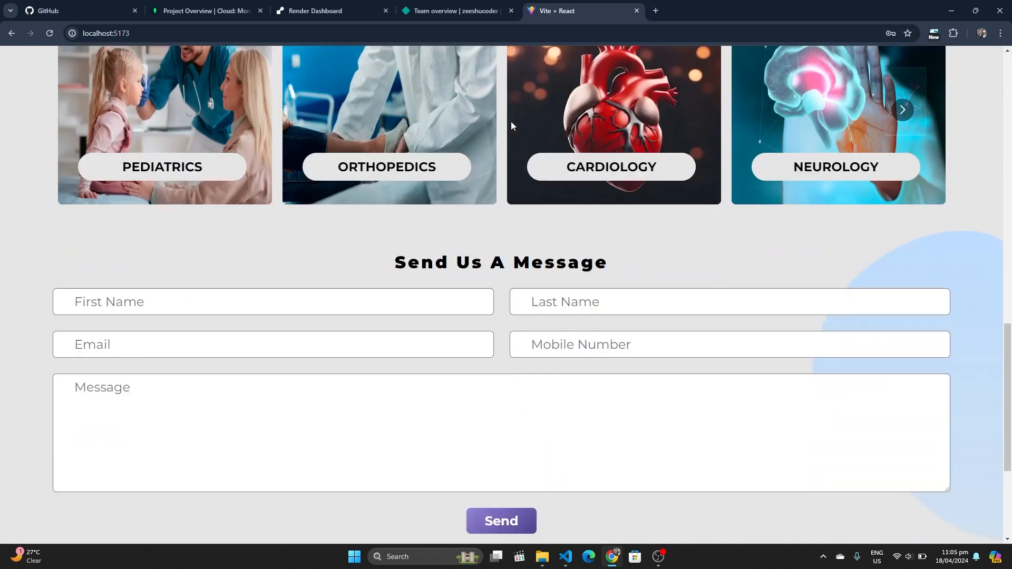
scroll(511, 126, down, 4)
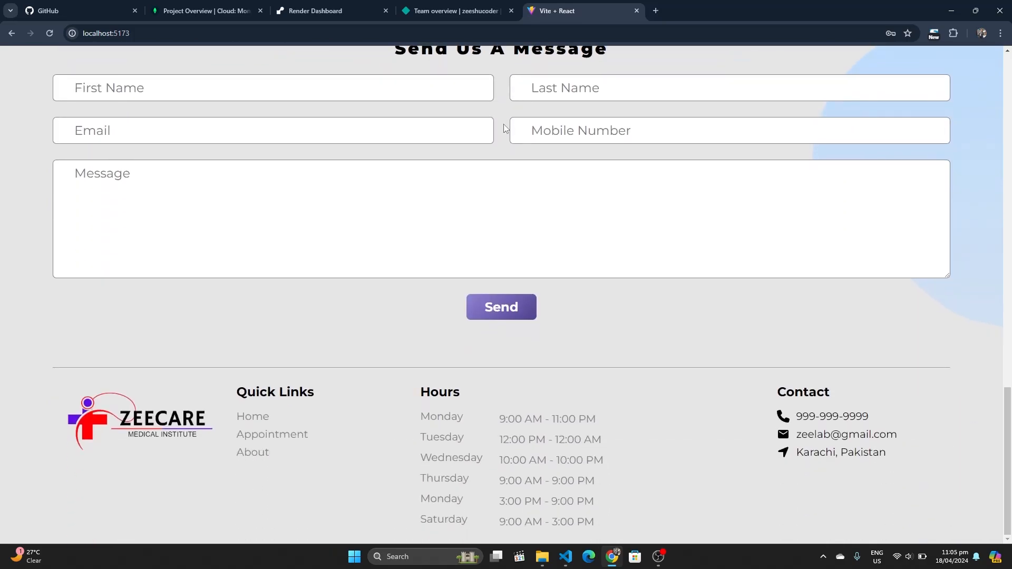
scroll(505, 128, up, 1)
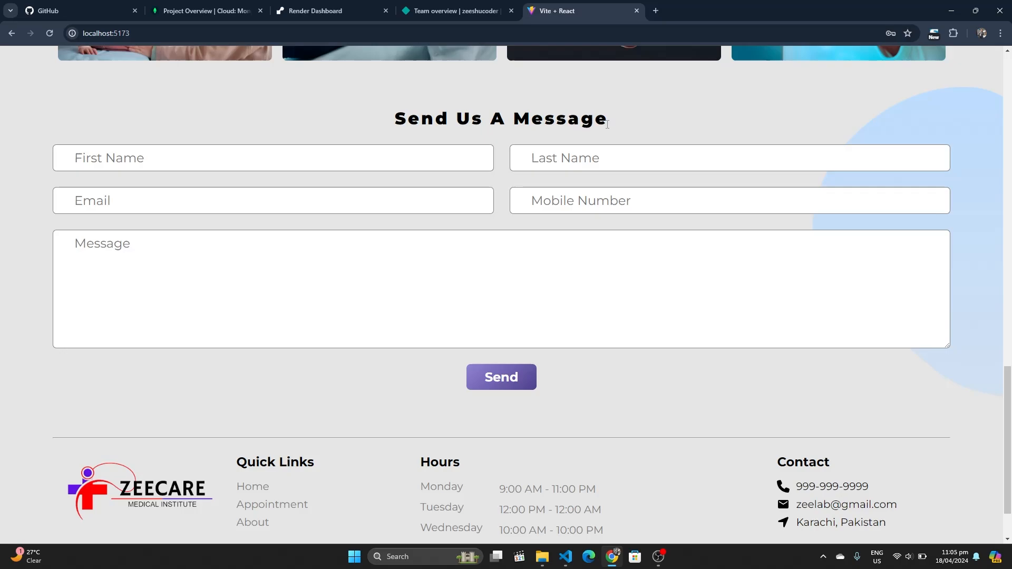
drag(608, 124, 391, 129)
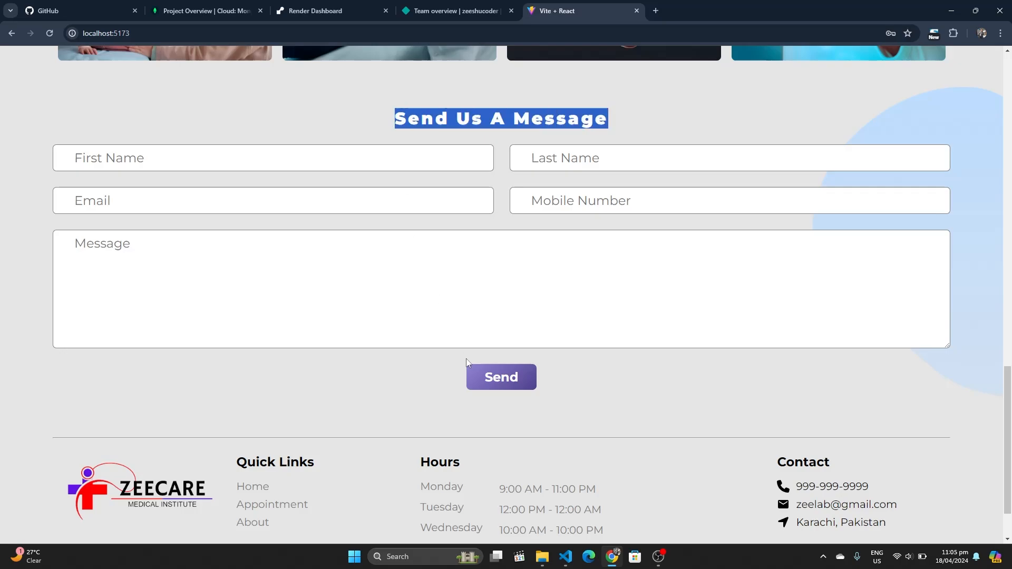
Submit the empty contact form to show the 'Please Fill Full Form!' validation warning
click(501, 379)
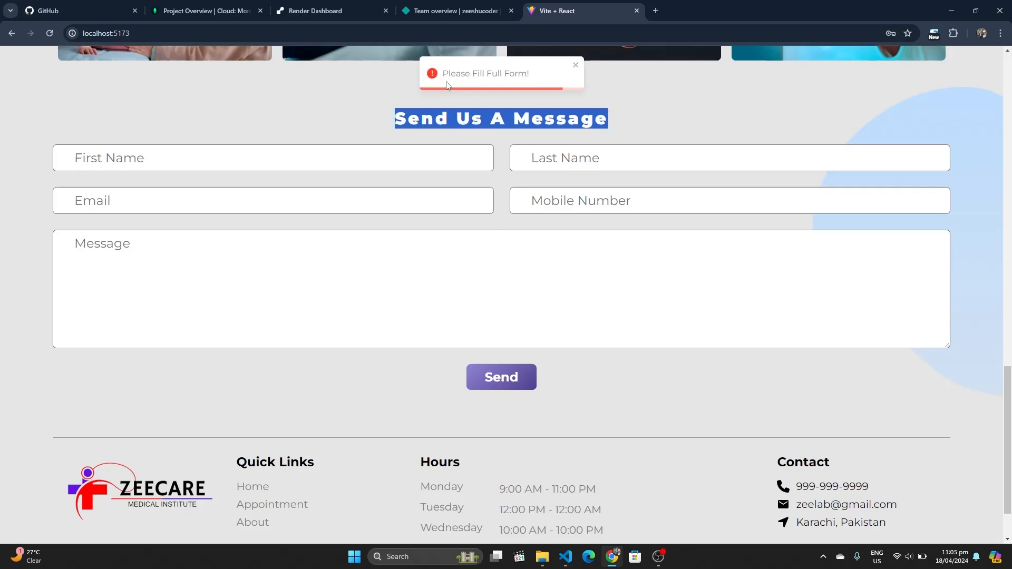
mouse_move(441, 74)
mouse_down()
mouse_move(529, 79)
mouse_move(436, 78)
mouse_up()
click(532, 80)
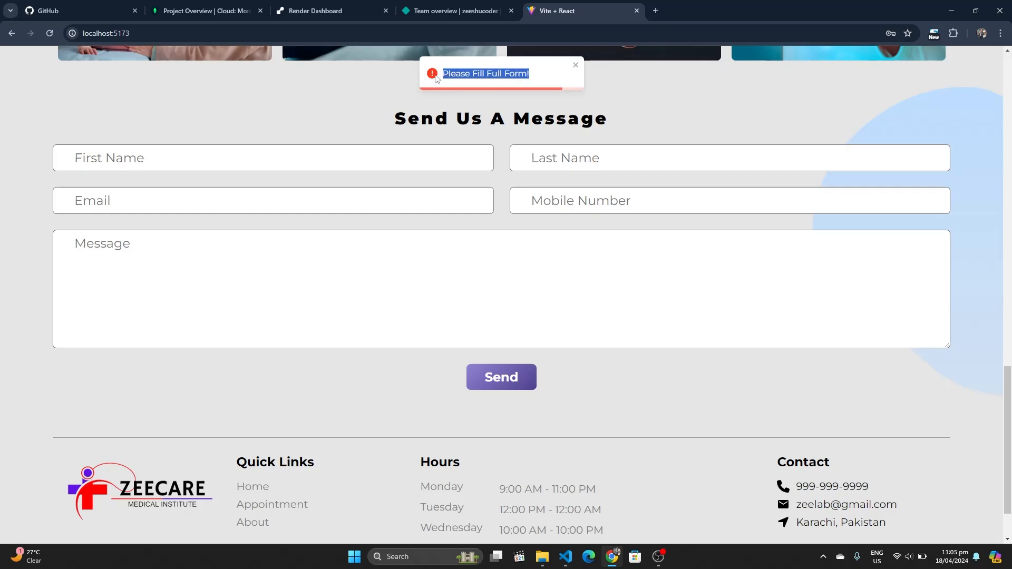
click(433, 93)
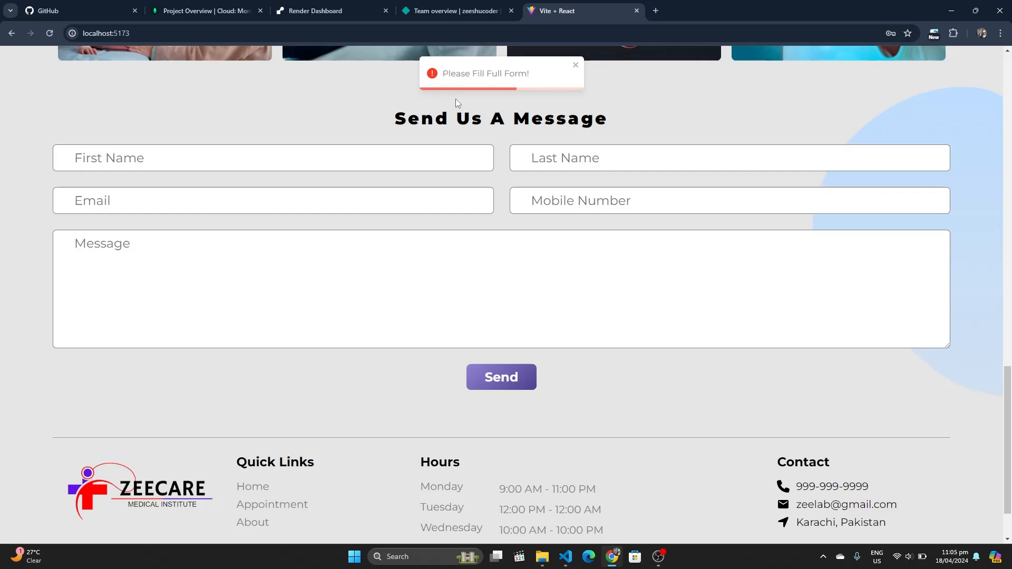
scroll(456, 99, up, 8)
scroll(456, 101, up, 6)
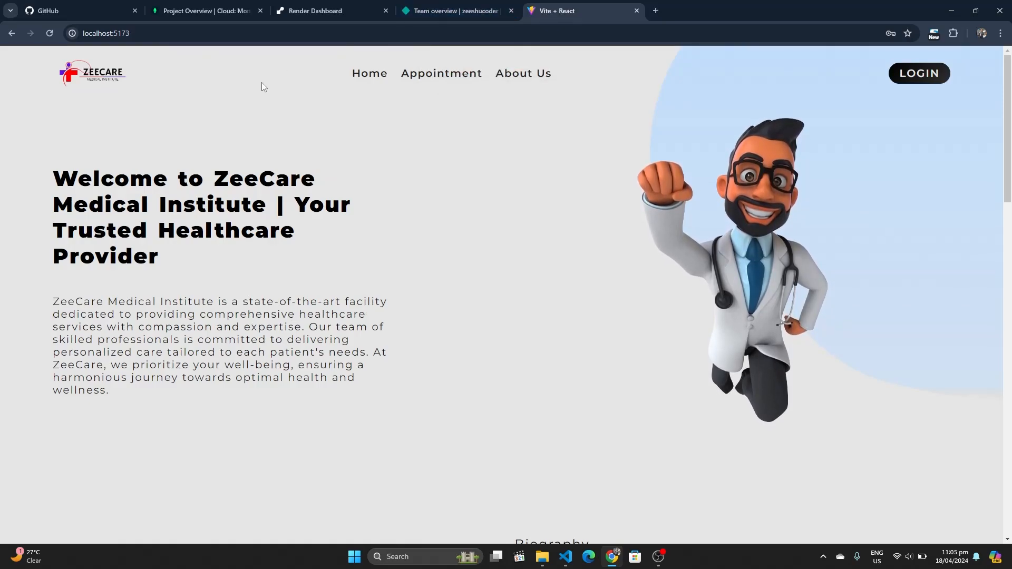
In Atlas, choose New Project from the project list to reach Create a Project
click(205, 11)
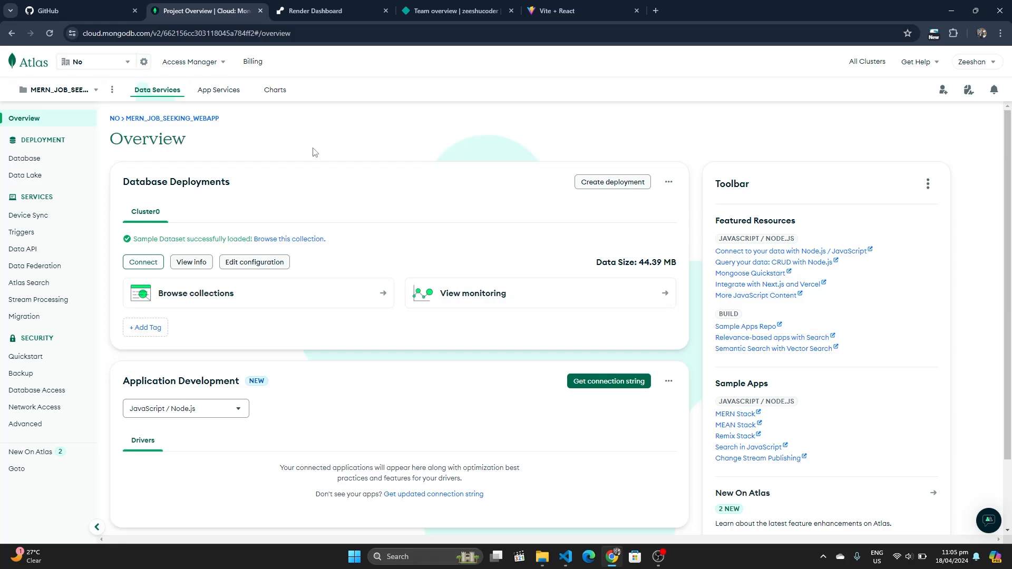
click(97, 90)
scroll(79, 222, down, 3)
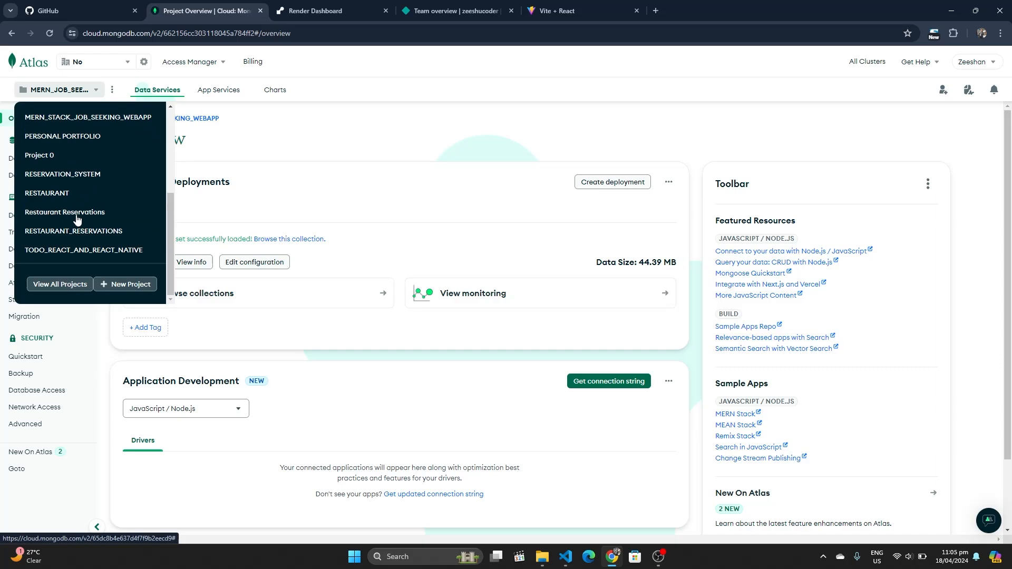
click(116, 286)
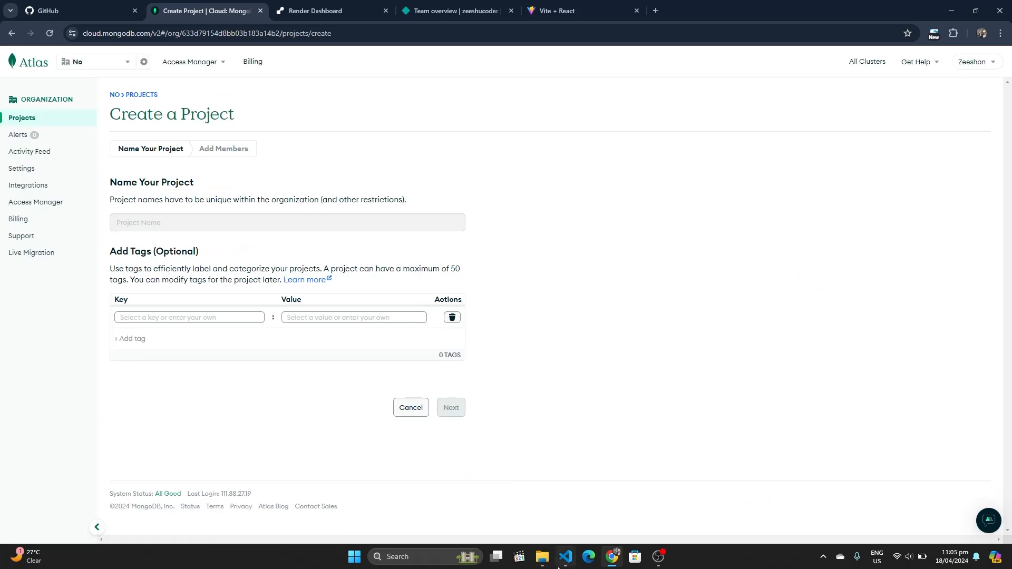
mouse_move(566, 557)
click(555, 506)
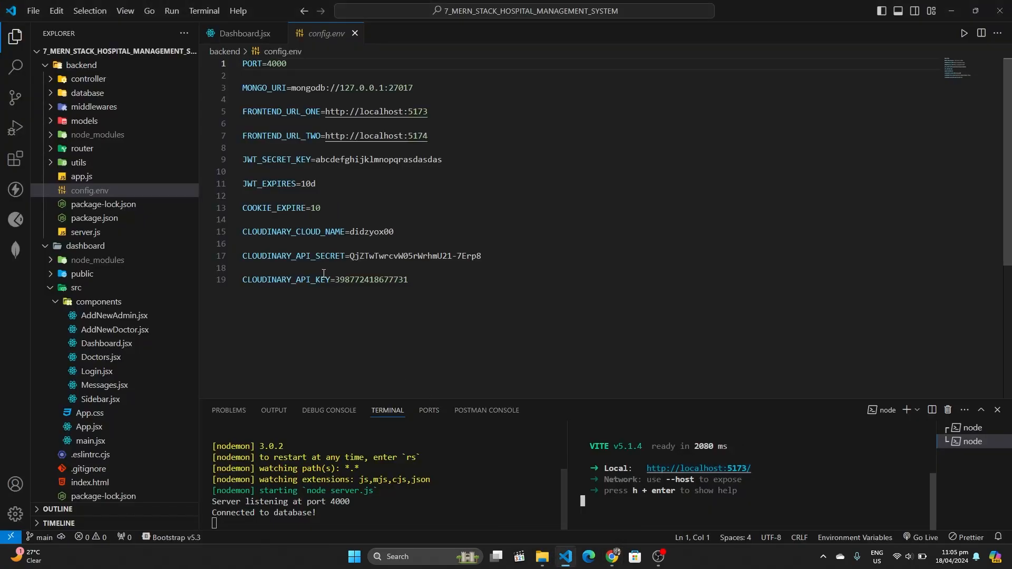
Copy the MERN_STACK_HOSPITAL_MANAGEMENT_SYSTEM dbName from backend/database/dbConnection.js
click(54, 94)
click(96, 113)
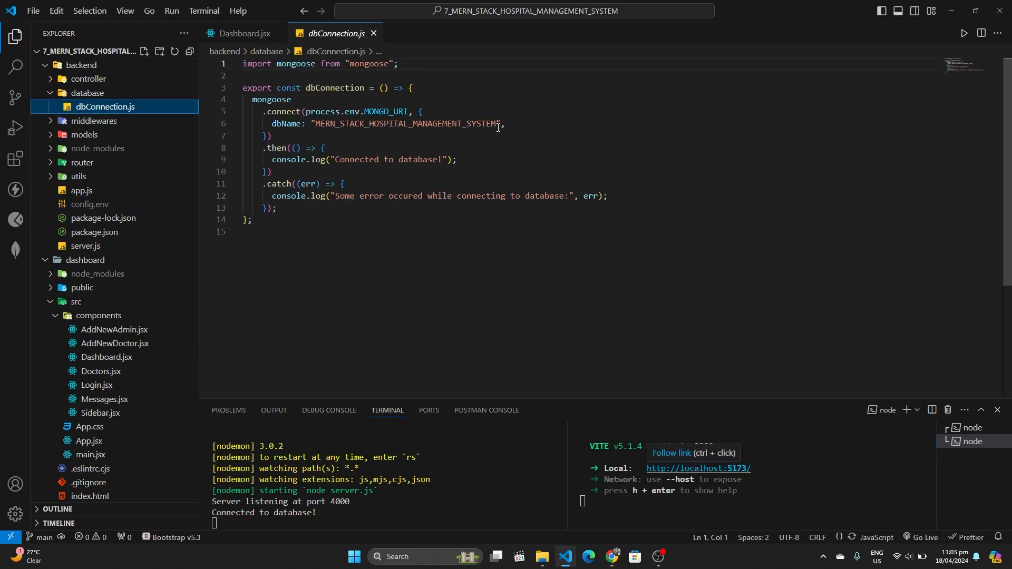
double_click(498, 125)
key(ctrl+c)
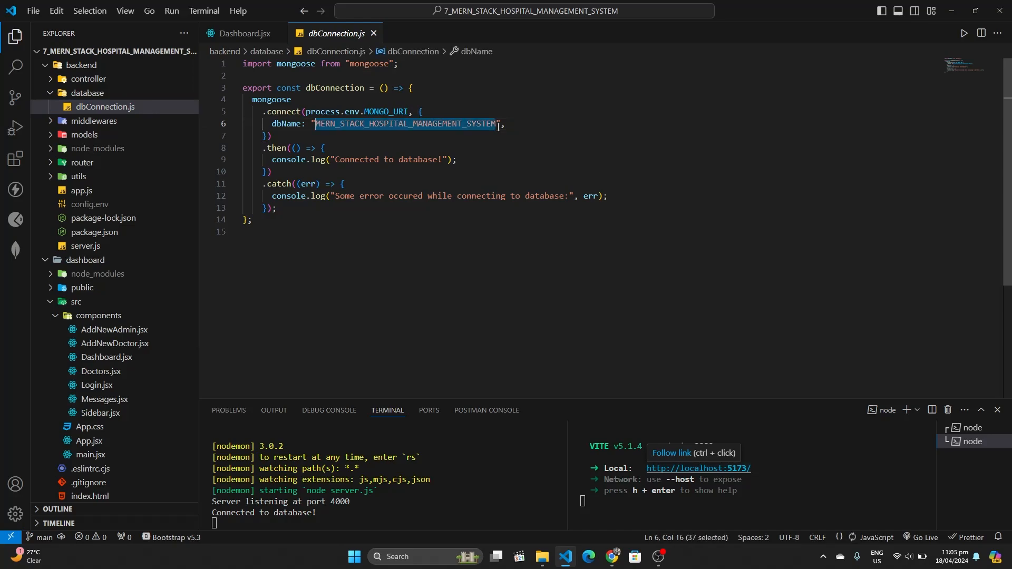
mouse_move(611, 557)
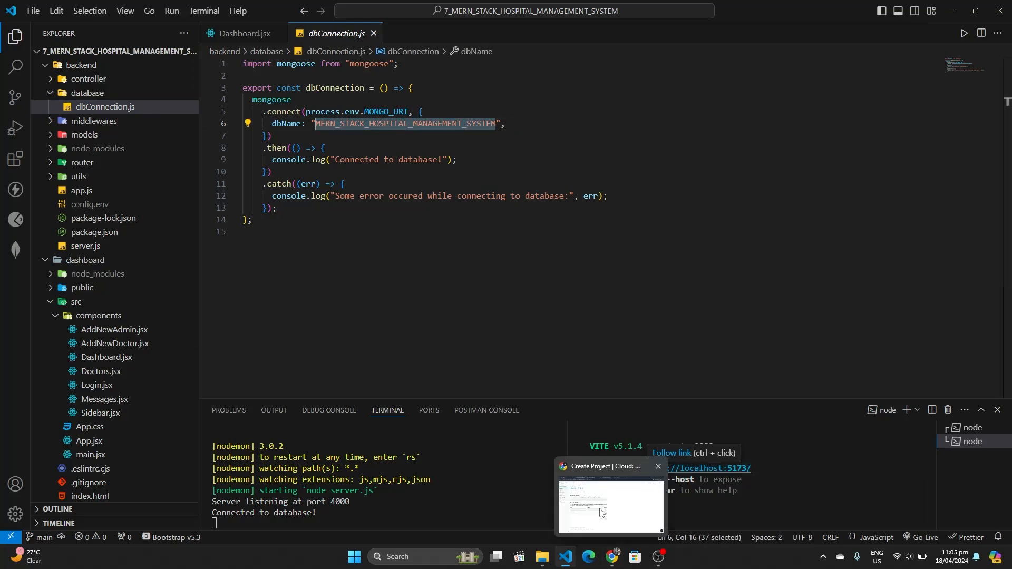
click(602, 512)
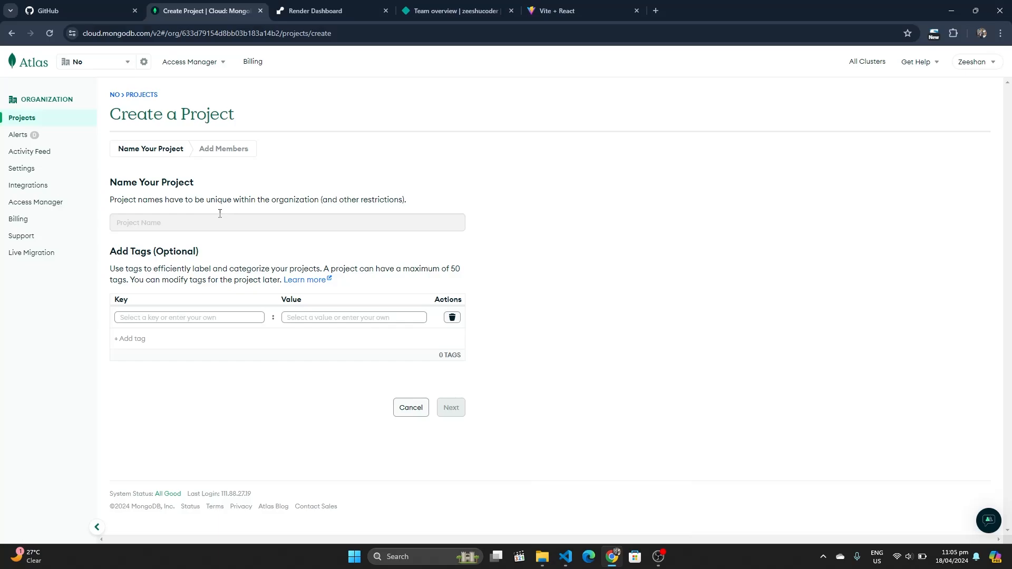
Name the Atlas project MERN_STACK_HOSPITAL_MANAGEMENT_SYSTEM_DEPLOYED and continue to Add Members
key(ctrl+v)
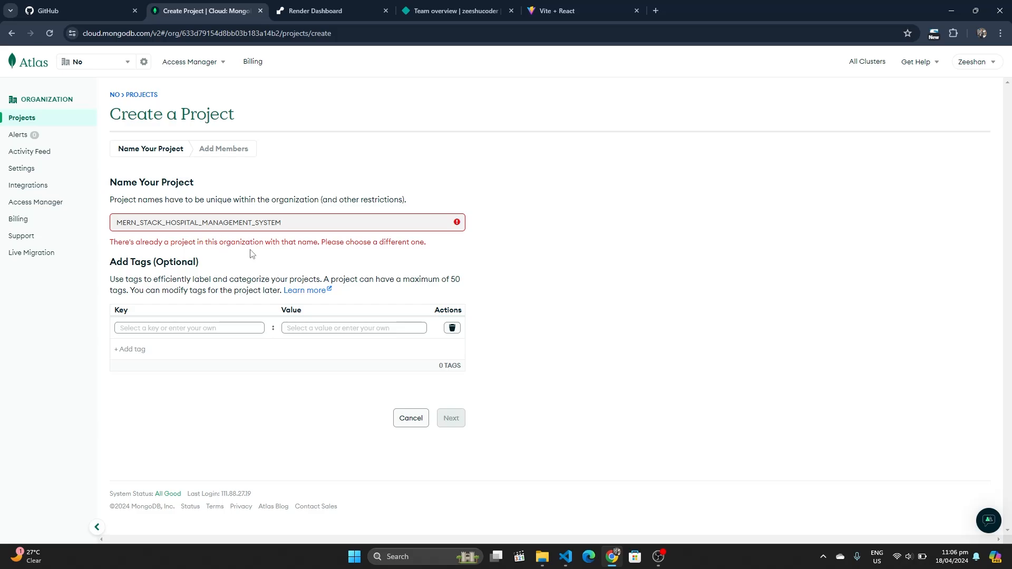
text(_DEPLOYED)
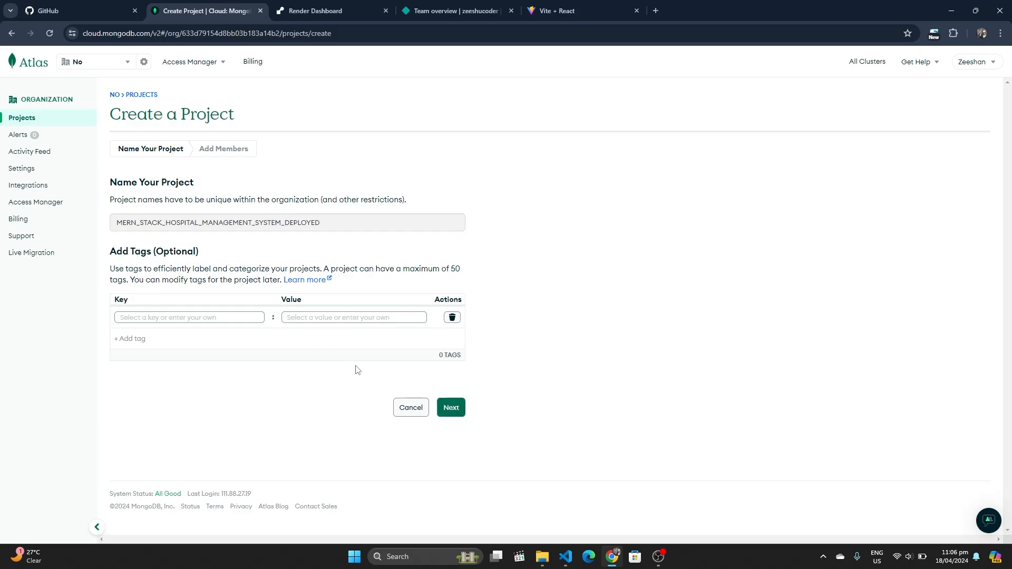
click(444, 409)
mouse_move(565, 557)
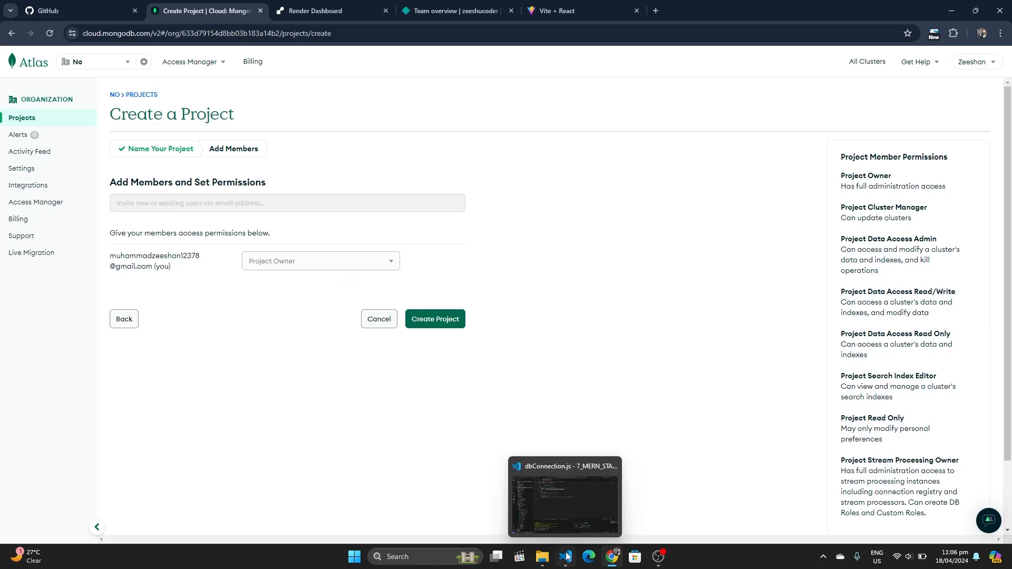
click(557, 510)
Append _DEPLOYED to the dbName in dbConnection.js and save so the server restarts
click(499, 129)
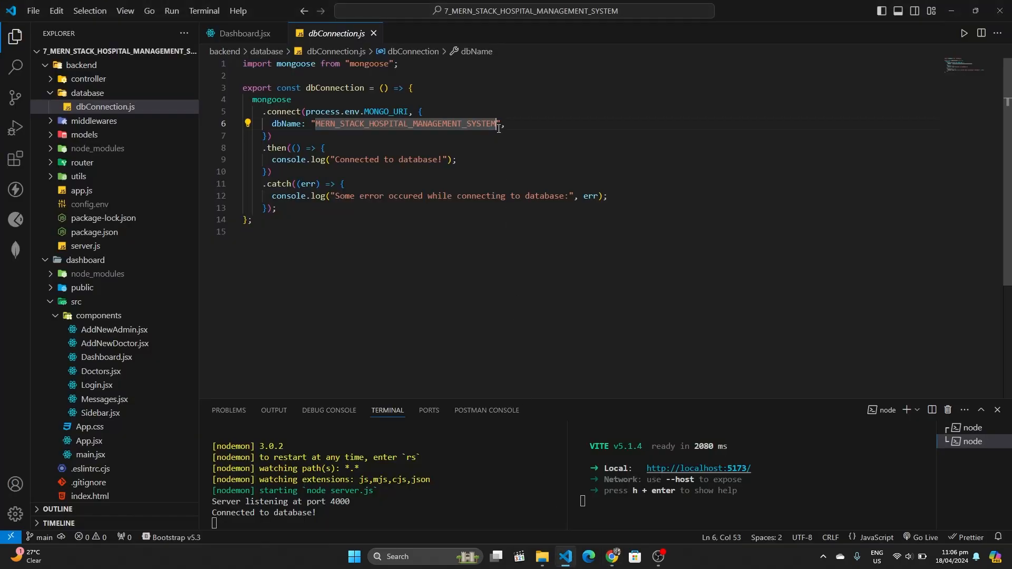
text(_DEP)
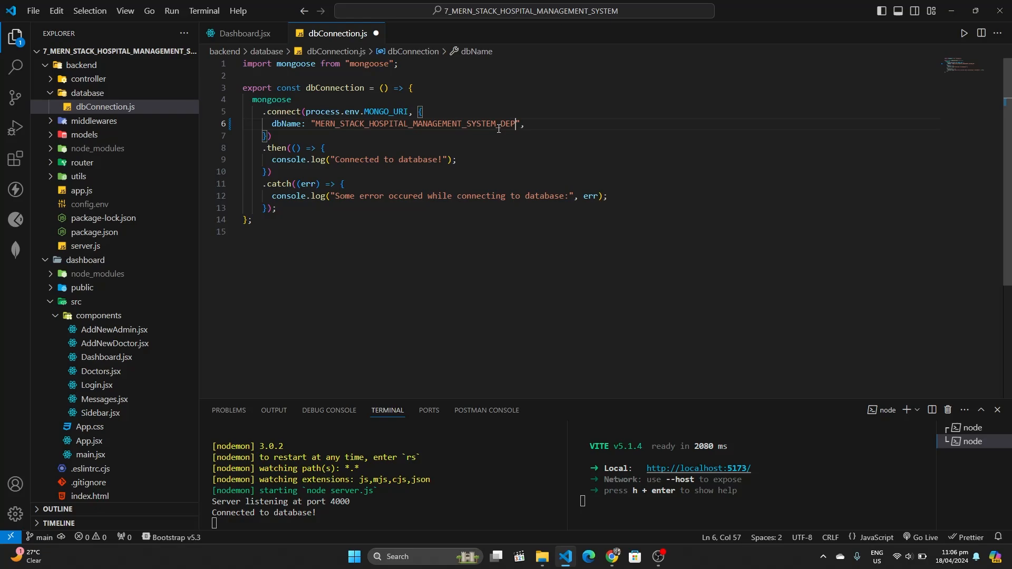
text(LOYED)
key(ctrl+s)
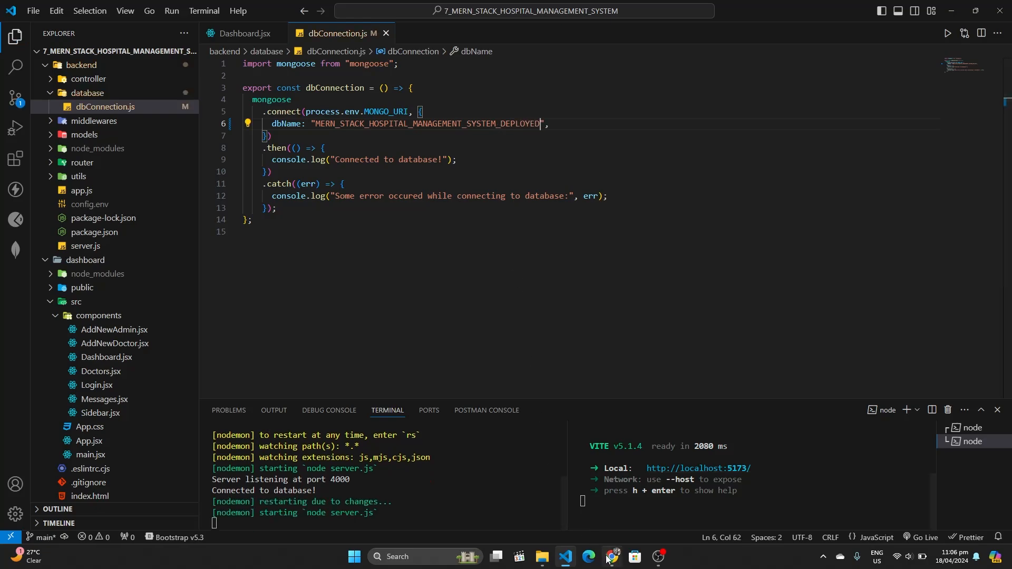
mouse_move(607, 560)
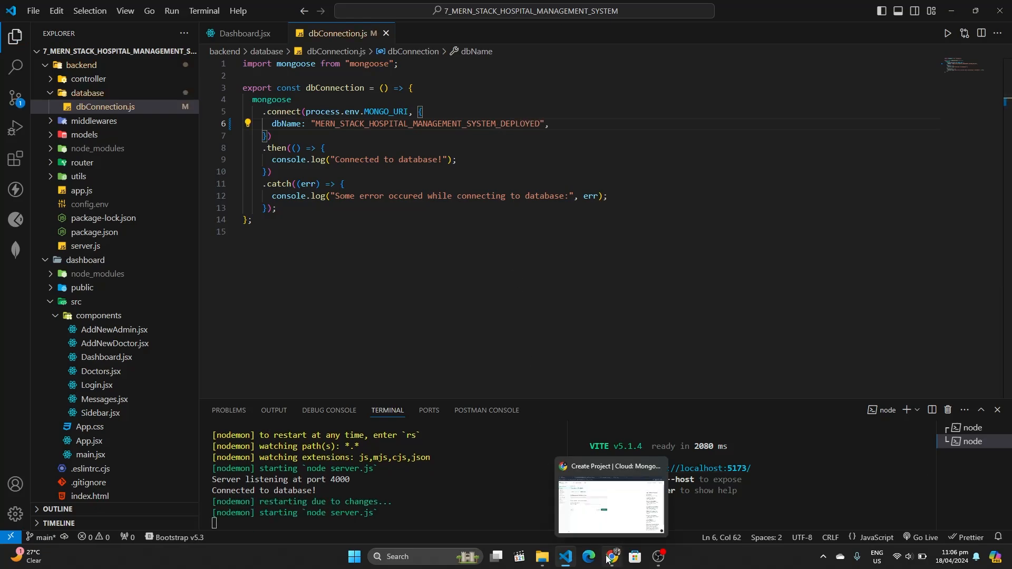
click(604, 521)
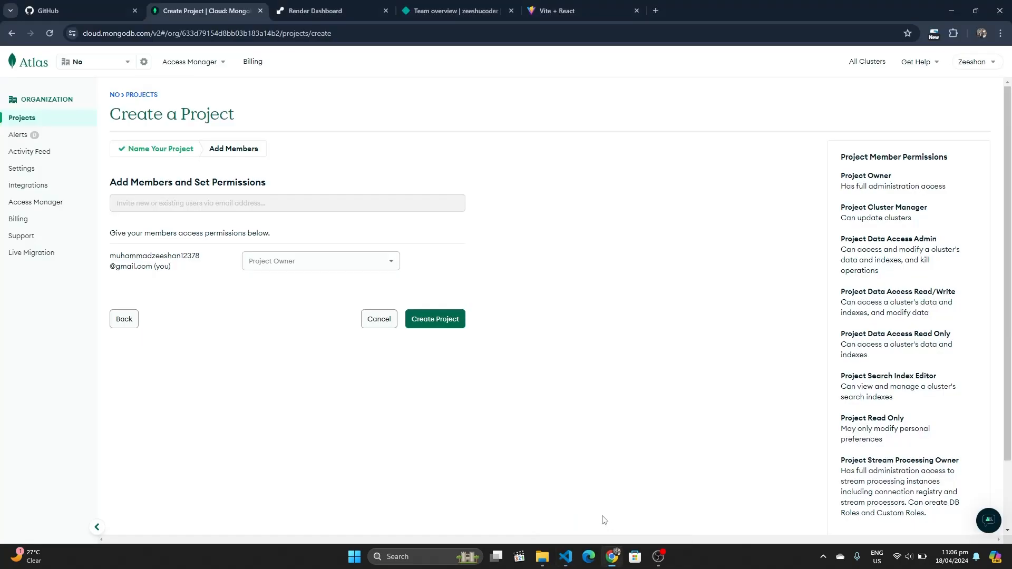
Create the project and deploy a free M0 Cluster0 on AWS Mumbai
click(436, 322)
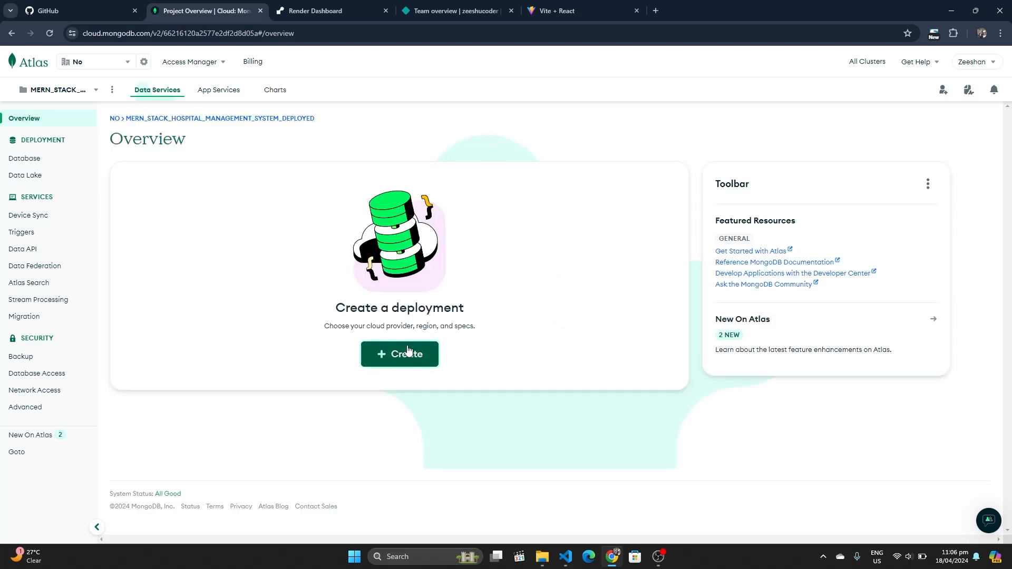
click(408, 352)
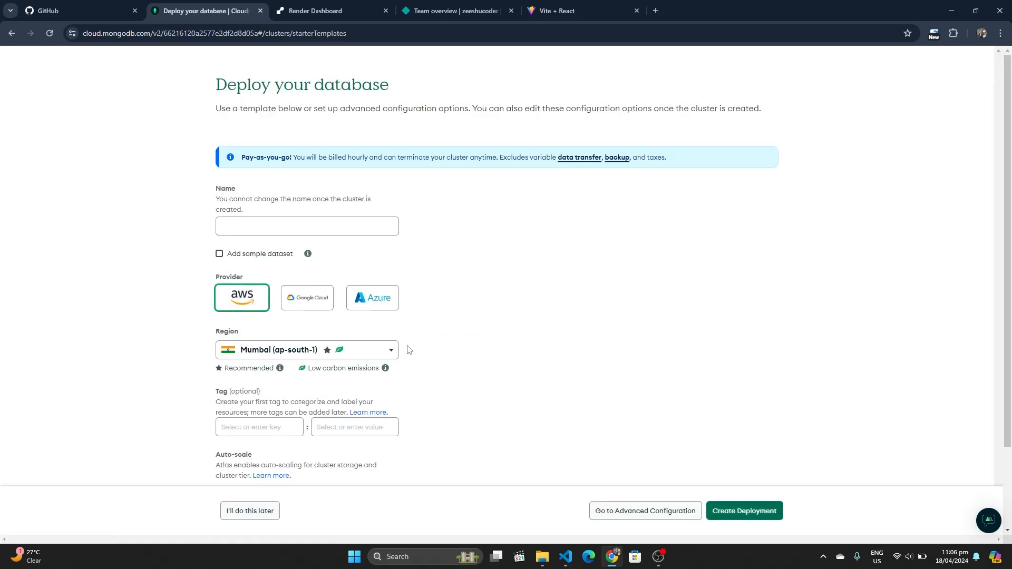
click(620, 153)
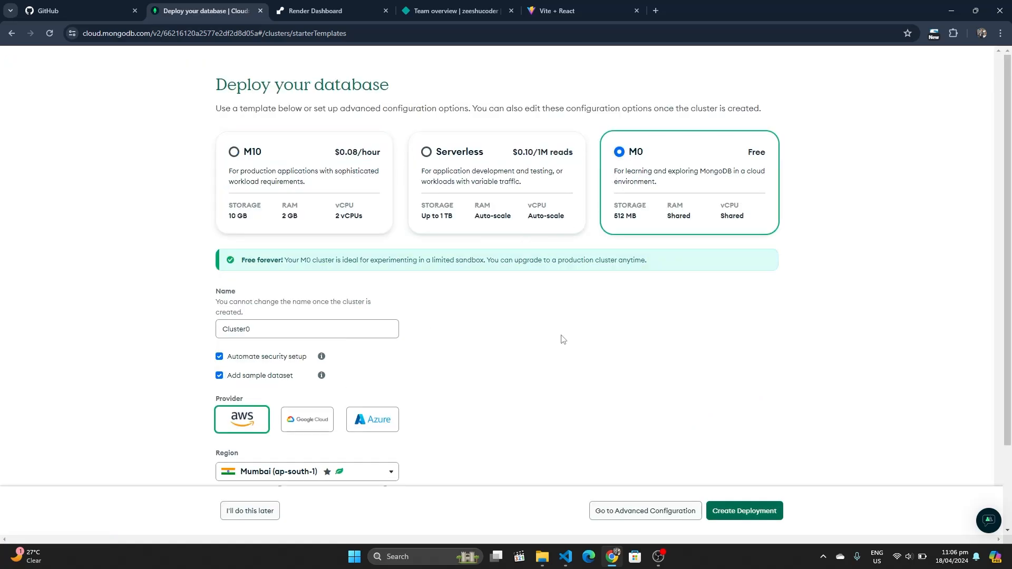
scroll(560, 339, down, 2)
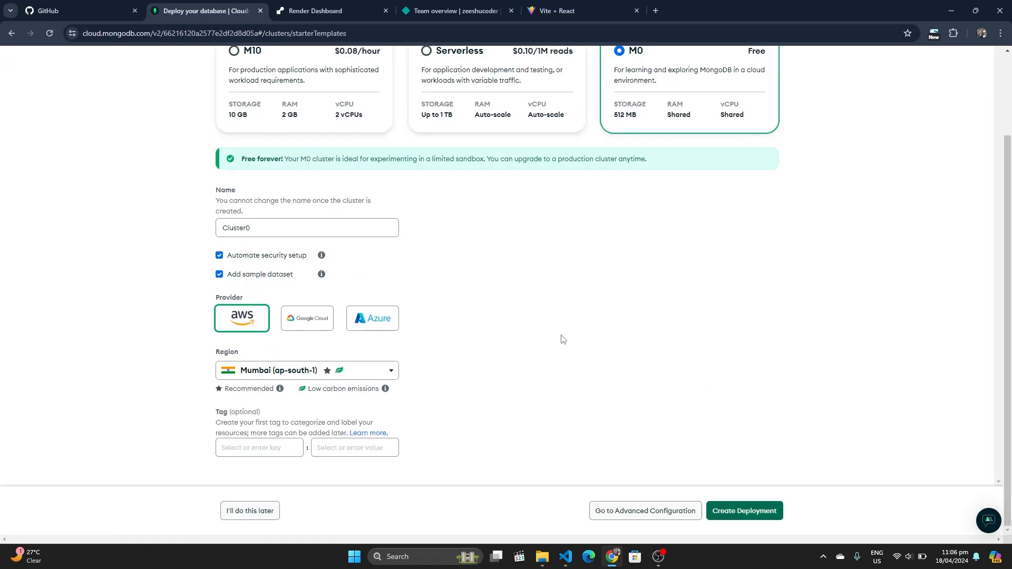
click(737, 512)
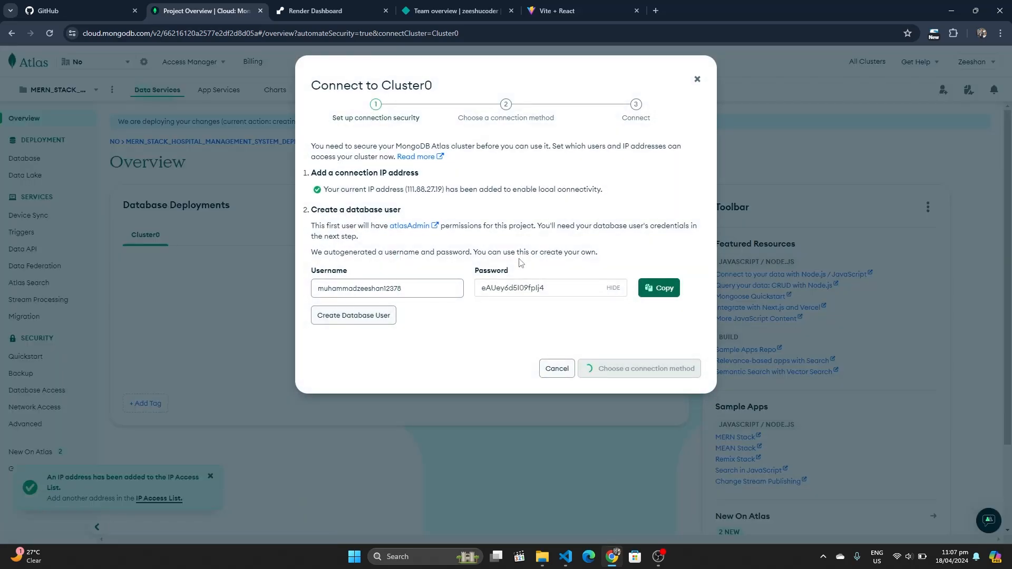
Replace the suggested database username and password with custom ones and create the user
double_click(387, 288)
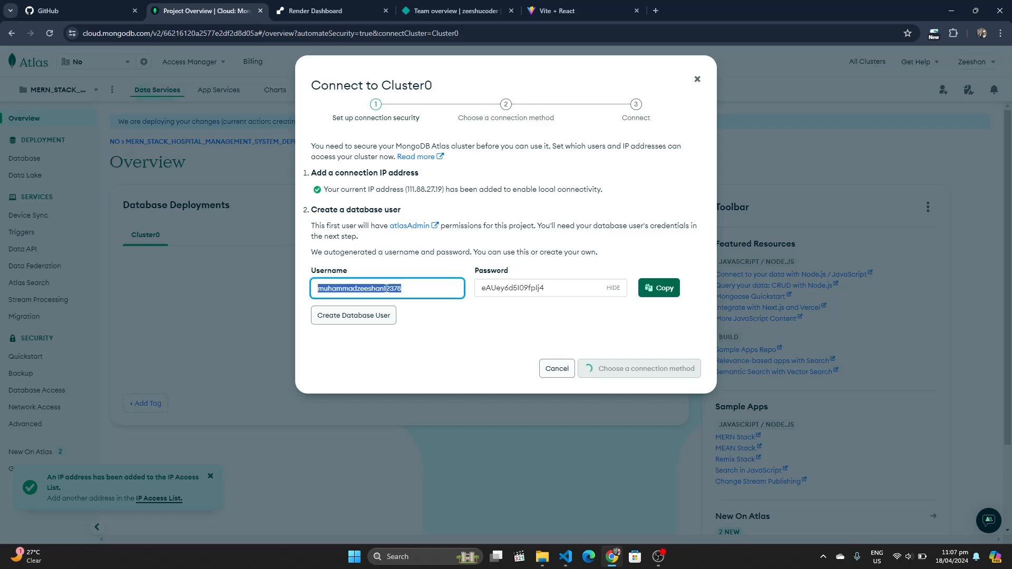
text(zeeshan)
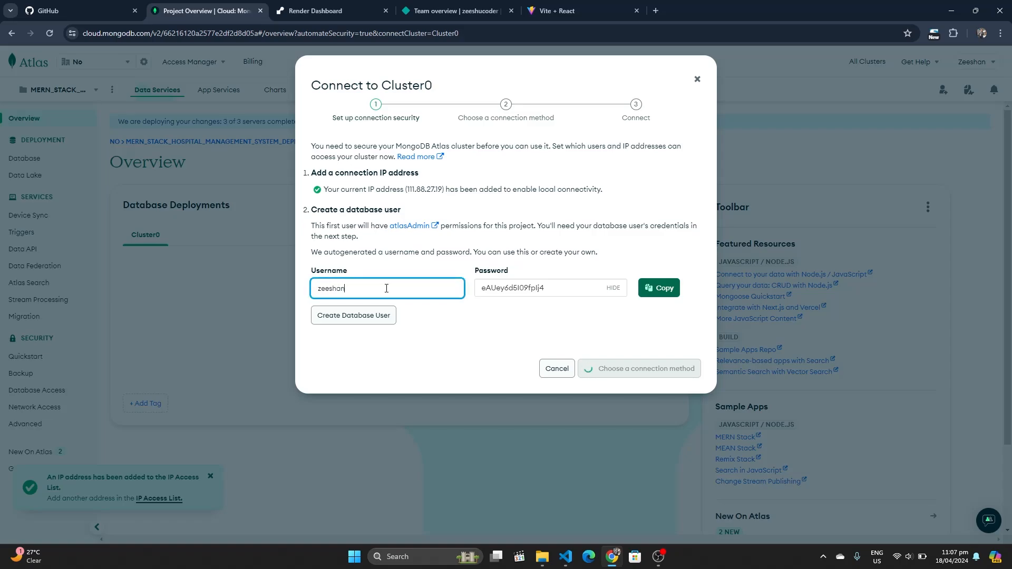
key(Tab)
text(z)
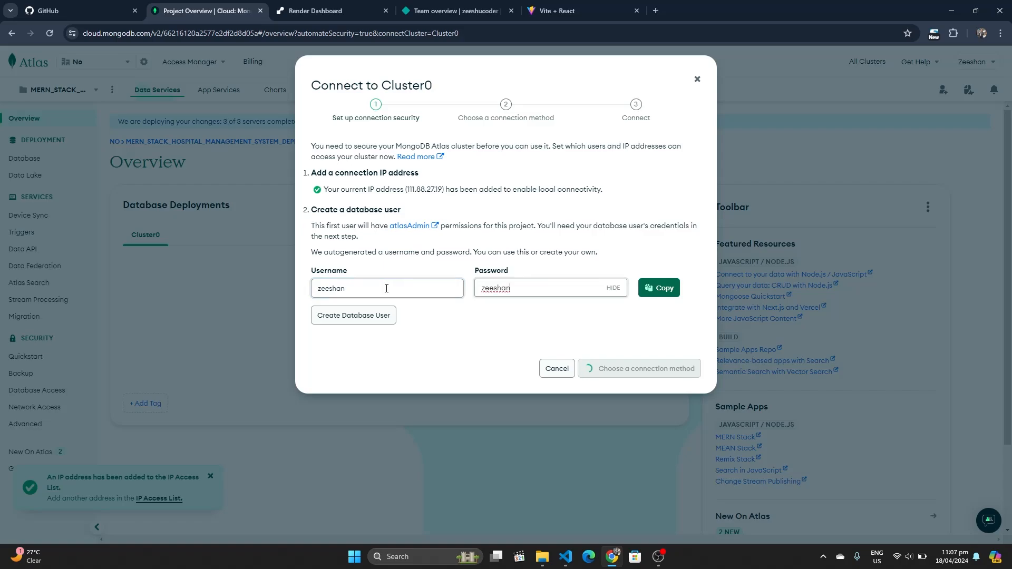
click(377, 317)
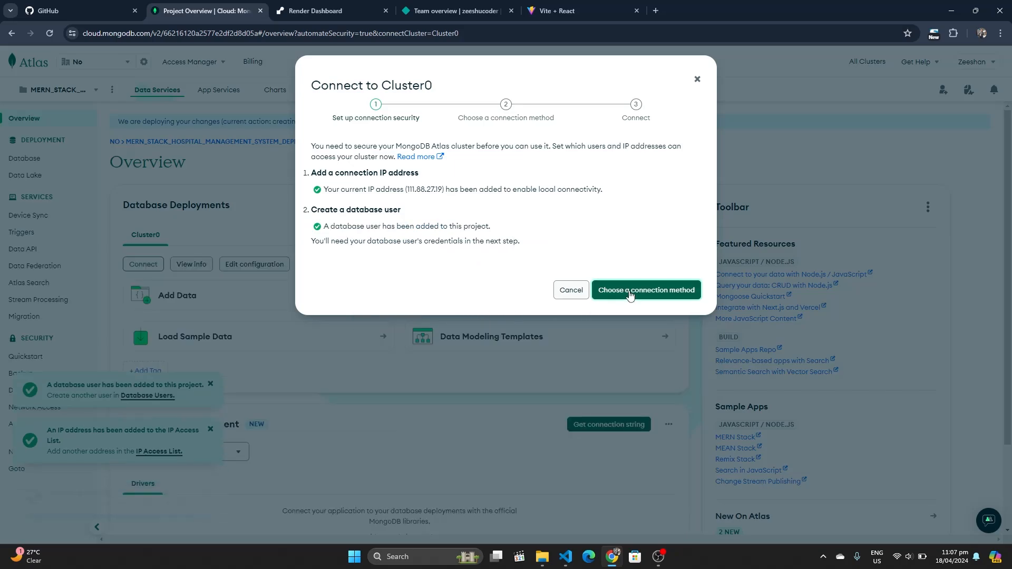
Pick the Drivers connection method and copy the Node.js connection string
click(619, 294)
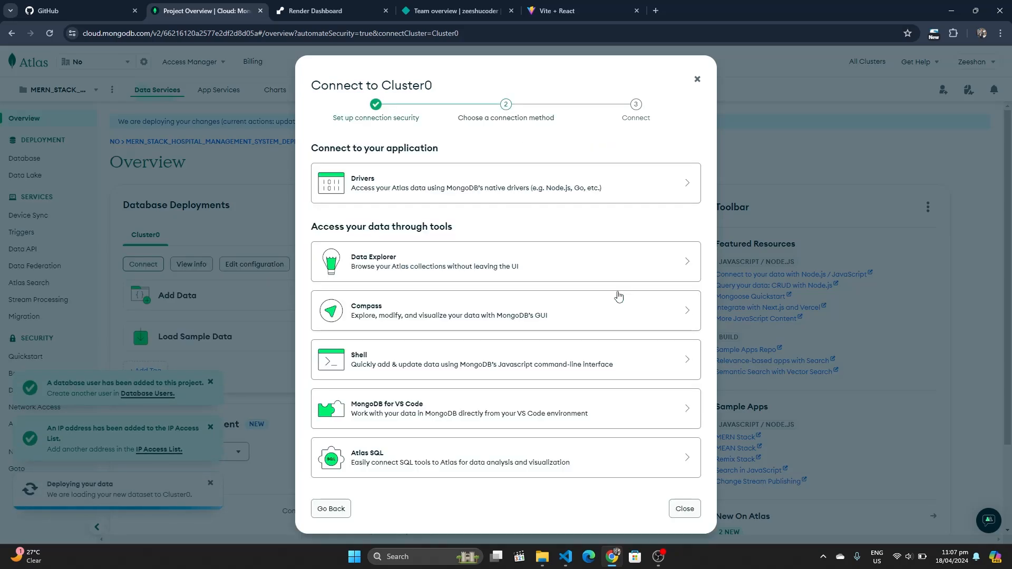
click(490, 173)
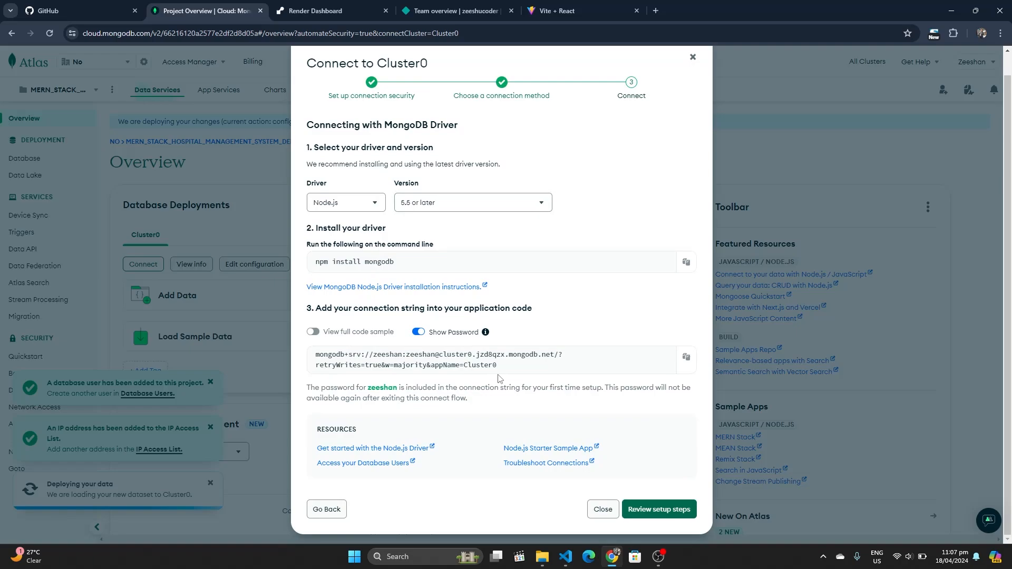
click(687, 359)
Paste the Atlas connection string over the local MONGO_URI in backend/config.env
mouse_move(569, 560)
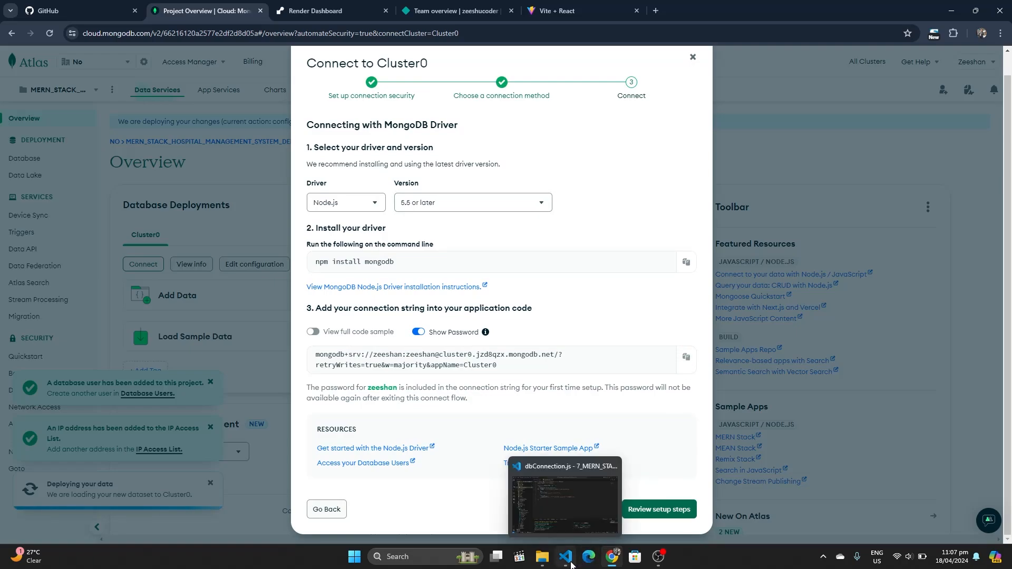
click(561, 511)
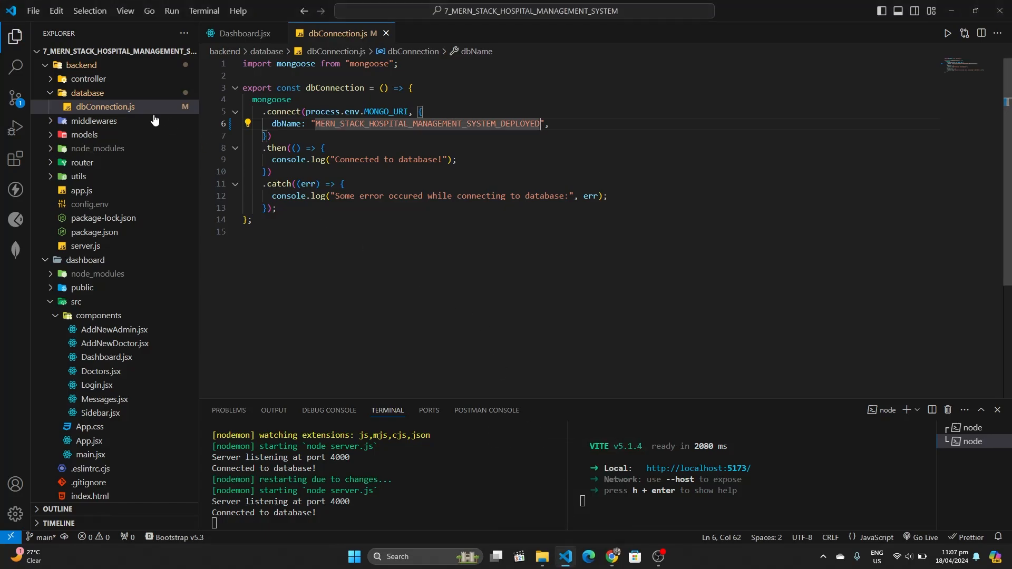
click(99, 98)
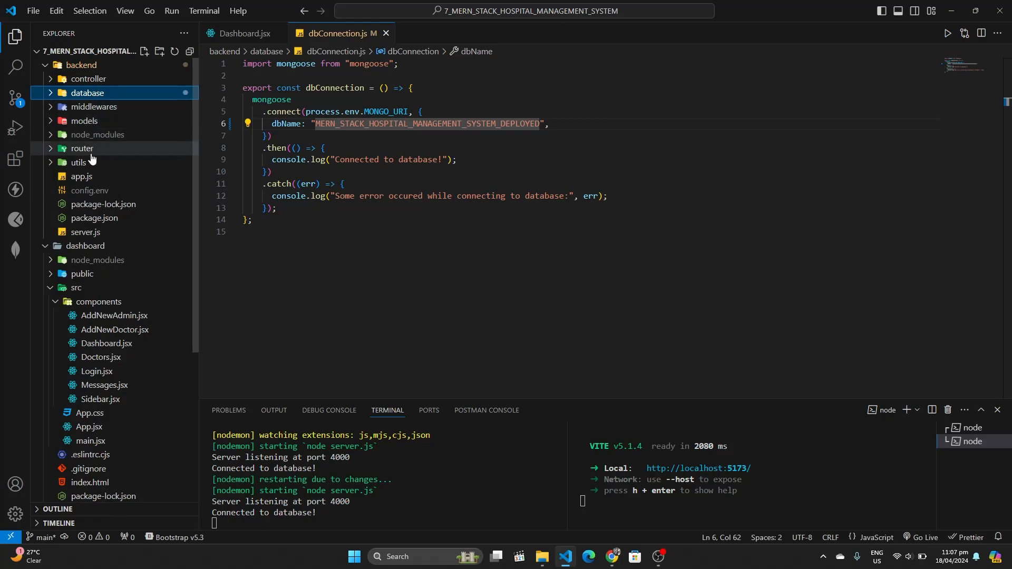
click(89, 190)
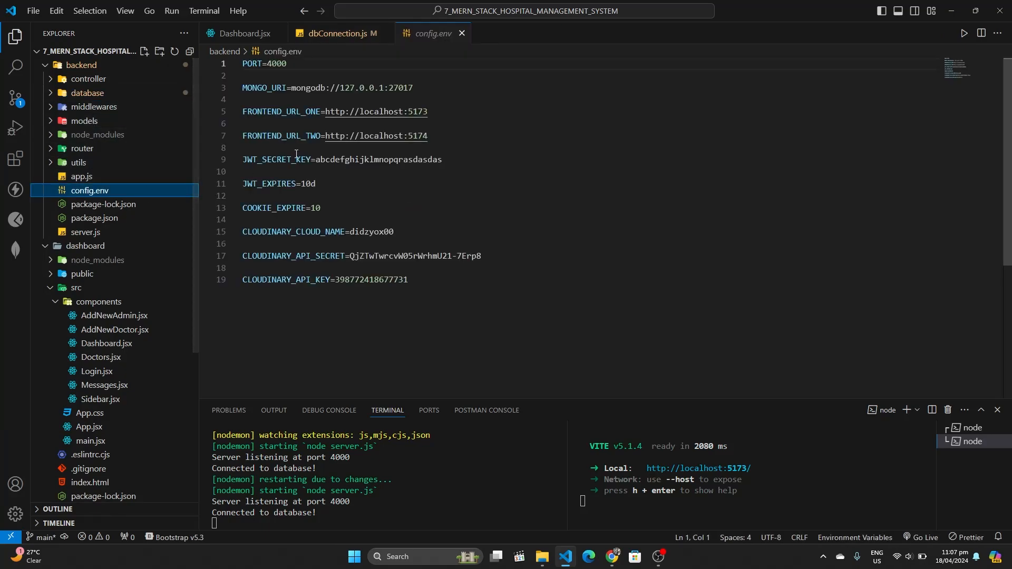
click(428, 86)
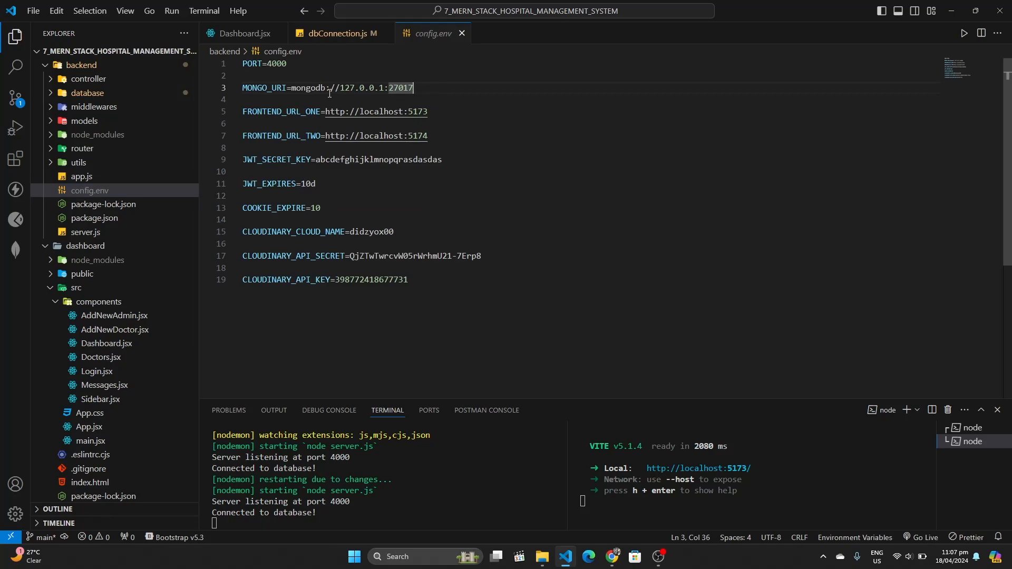
shift+click(293, 90)
key(ctrl+v)
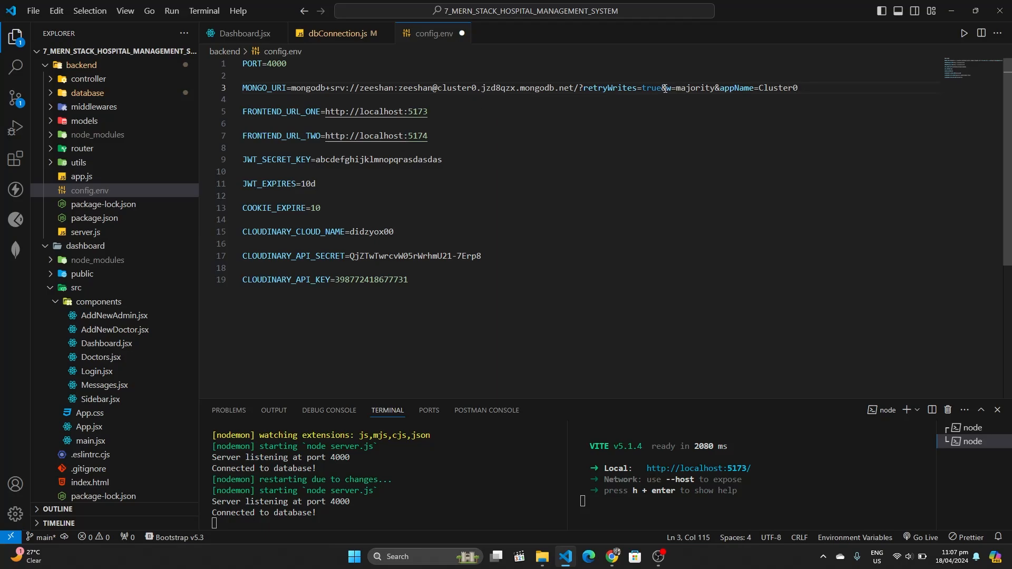
Delete &w=majority&appName=Cluster0 so the URI ends at retryWrites=true, then save config.env
shift+click(663, 89)
key(BackSpace)
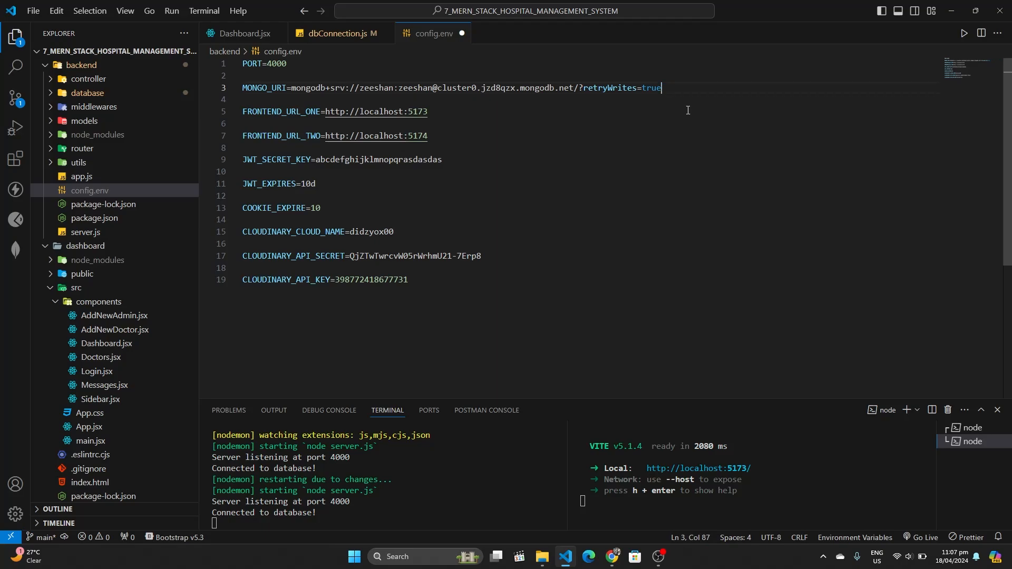
key(ctrl+equal)
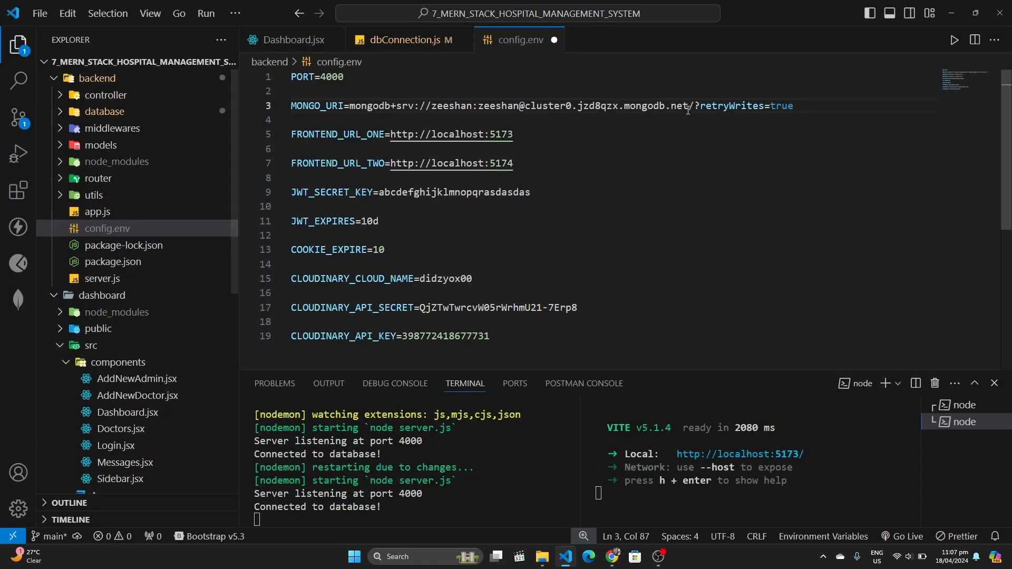
key(ctrl+equal)
scroll(846, 131, right, 1)
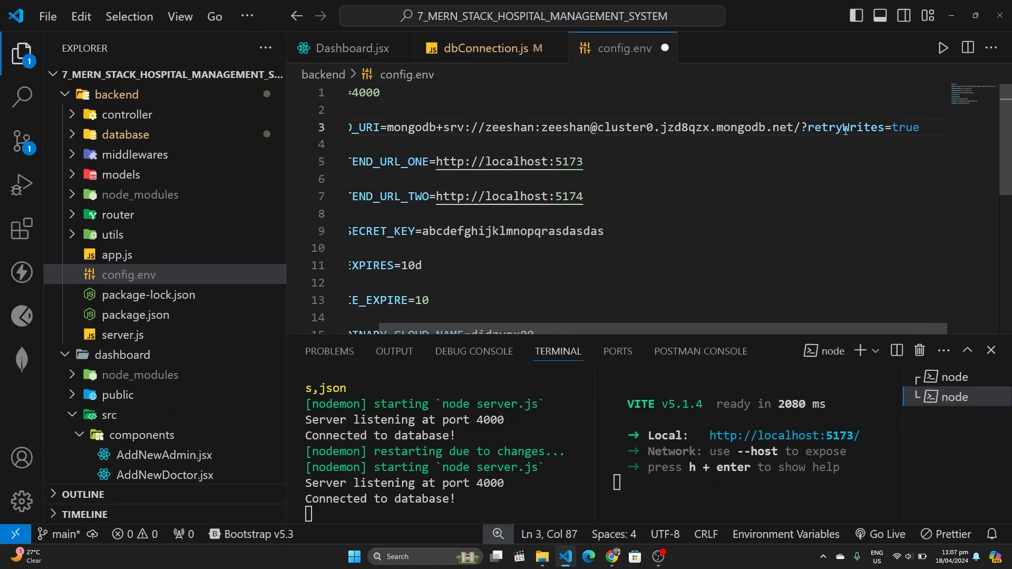
drag(809, 127, 923, 128)
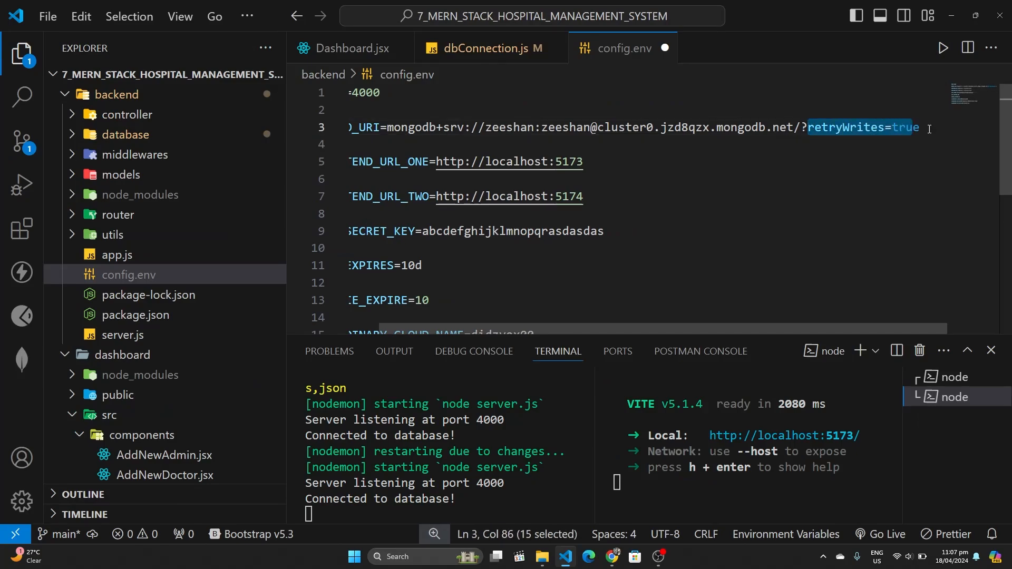
click(930, 129)
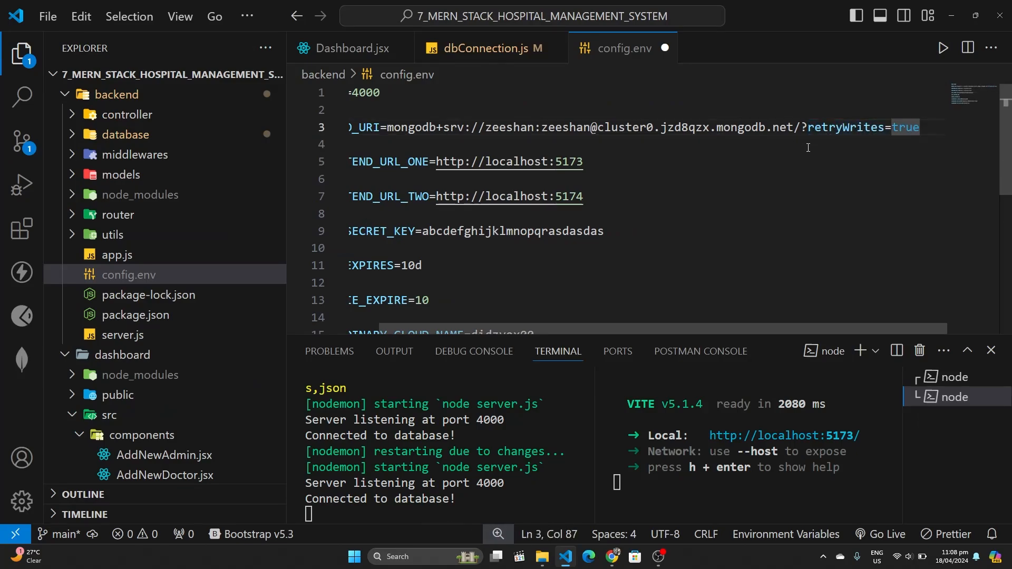
key(ctrl+minus)
key(ctrl+minus)
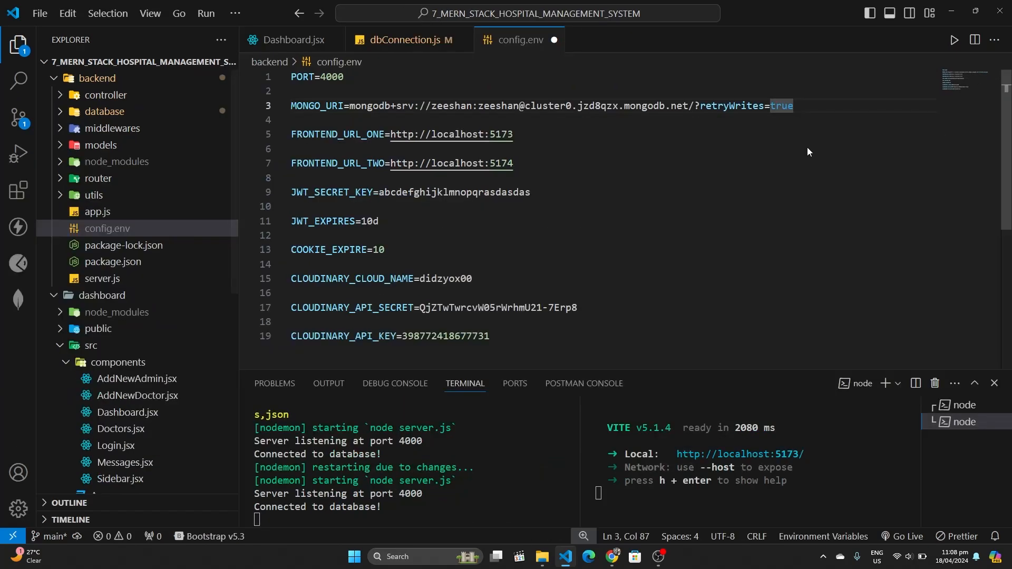
click(595, 167)
key(ctrl+s)
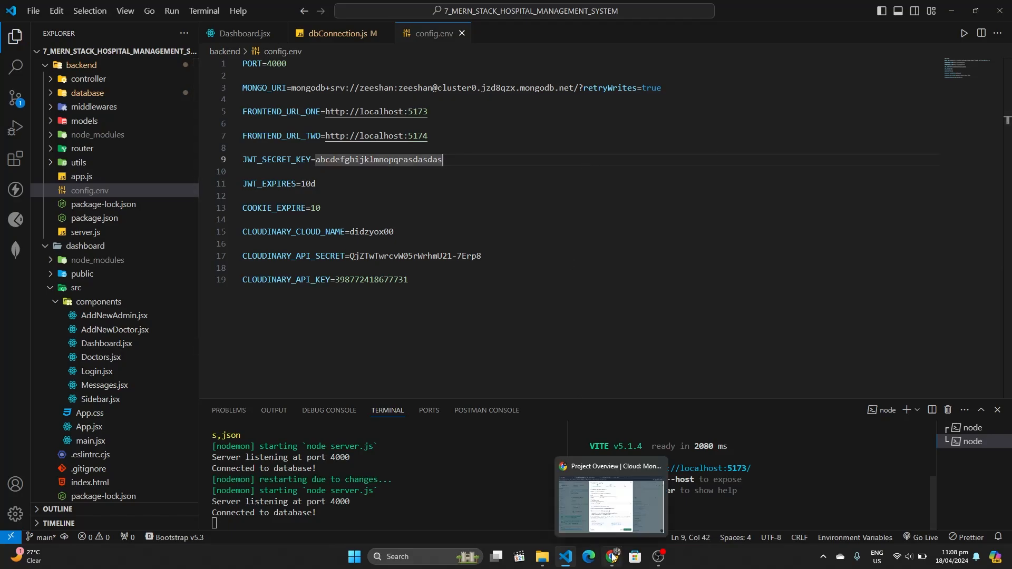
click(614, 491)
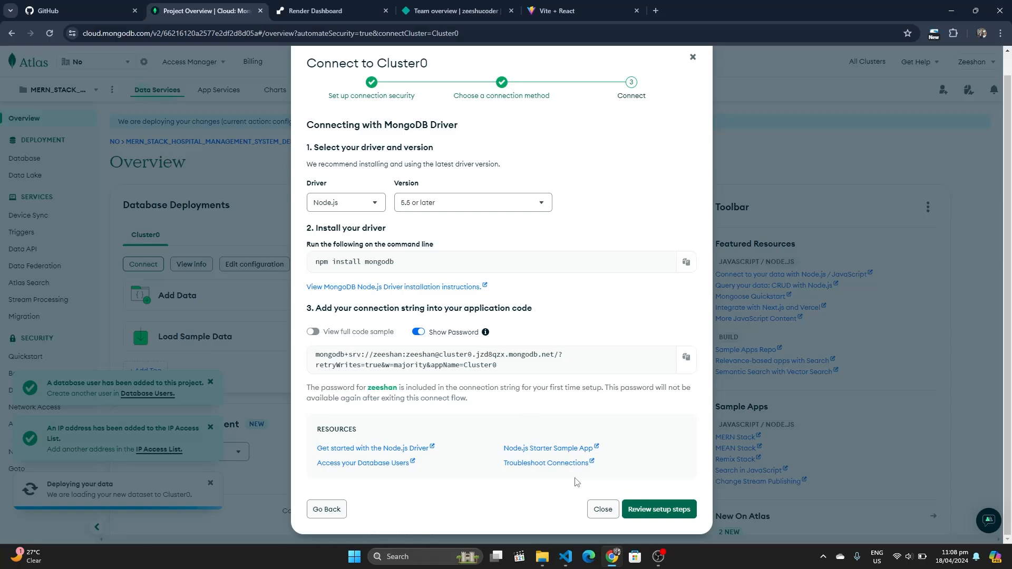
Finish the Connect to Cluster0 dialog and dismiss the user and IP notifications
click(635, 510)
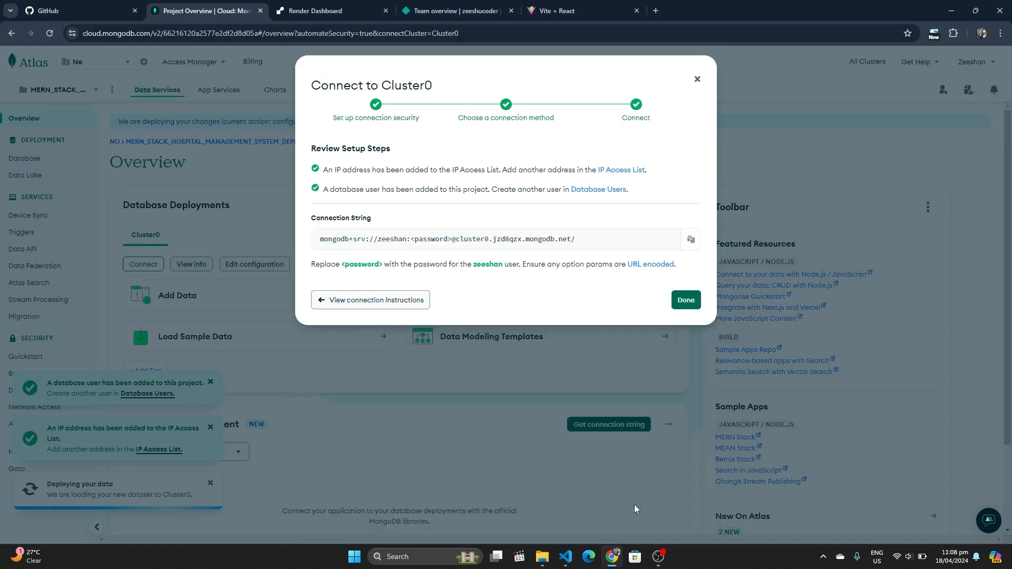
click(686, 301)
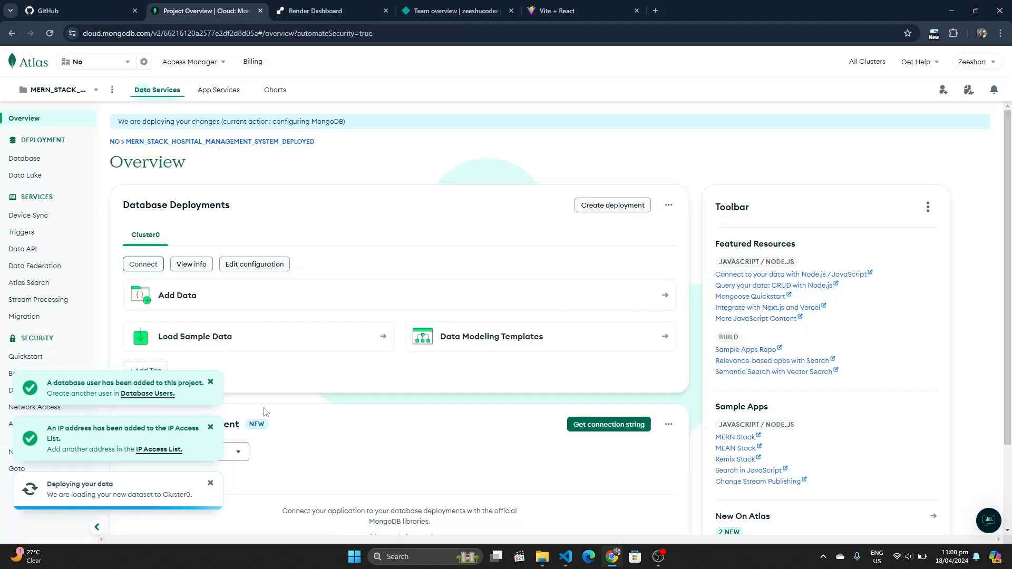
click(209, 383)
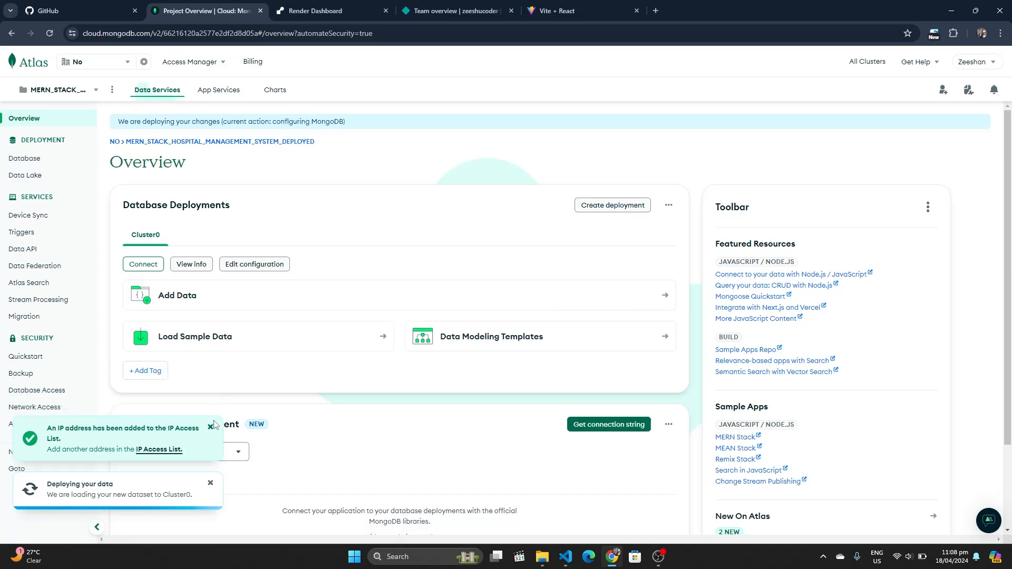
click(211, 428)
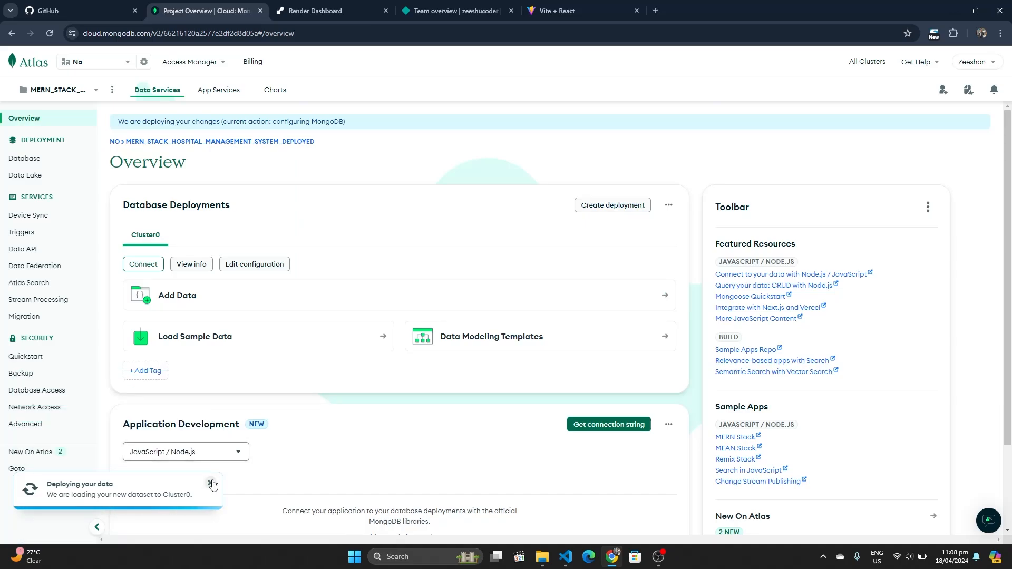
Allow 0.0.0.0/0 in Network Access, delete the old single-IP entry, and open Overview
click(77, 415)
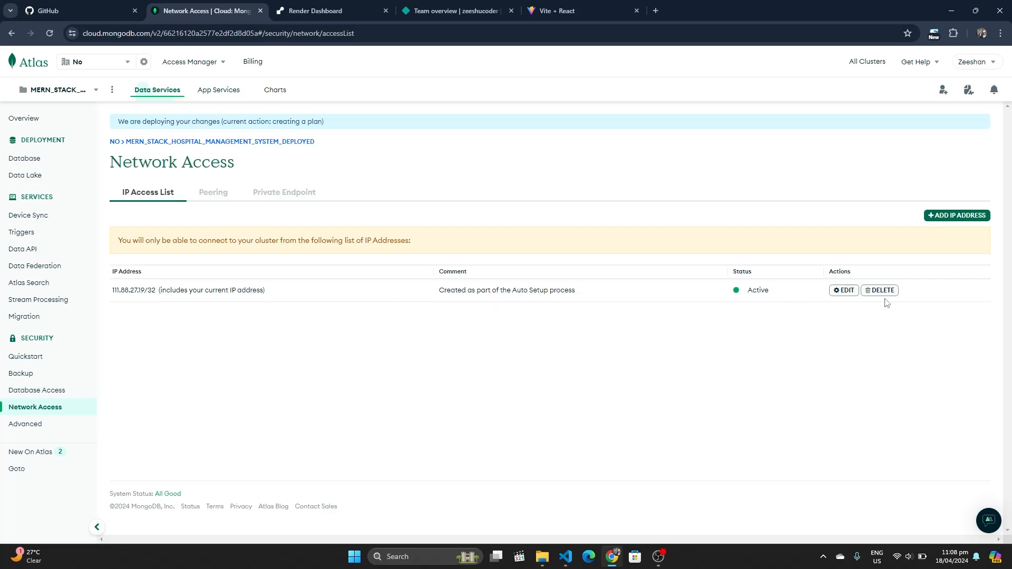
click(951, 220)
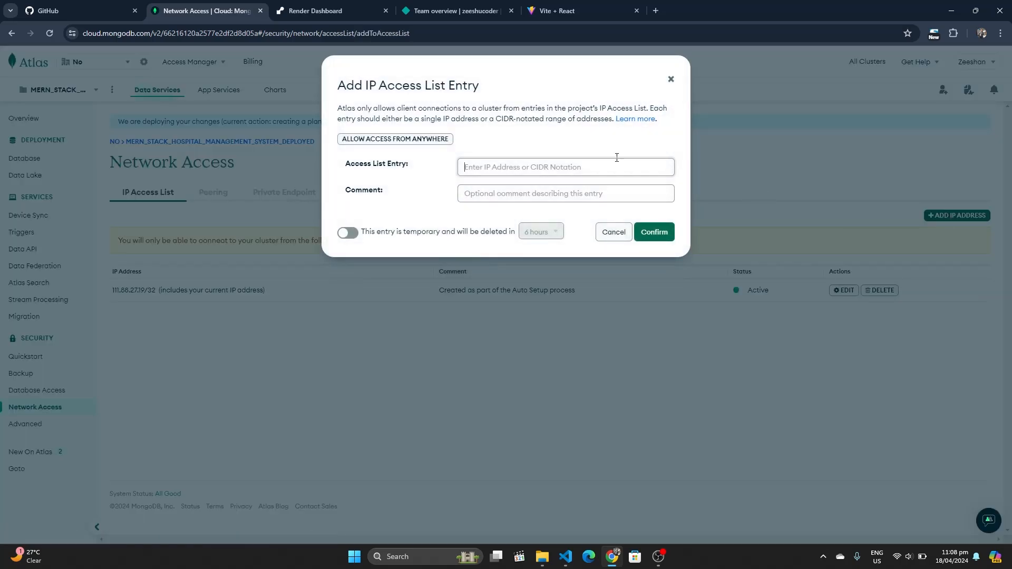
click(413, 142)
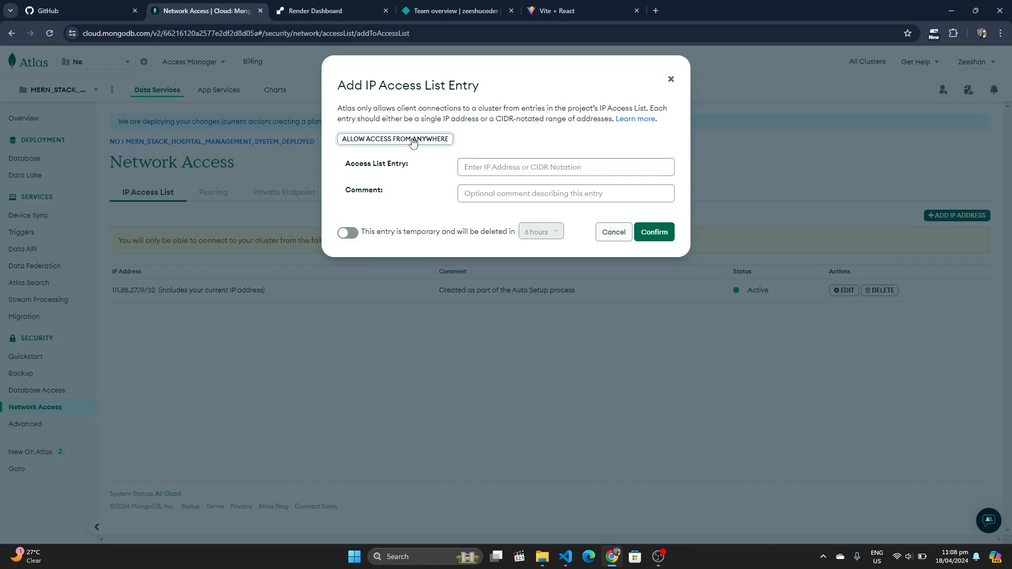
click(413, 141)
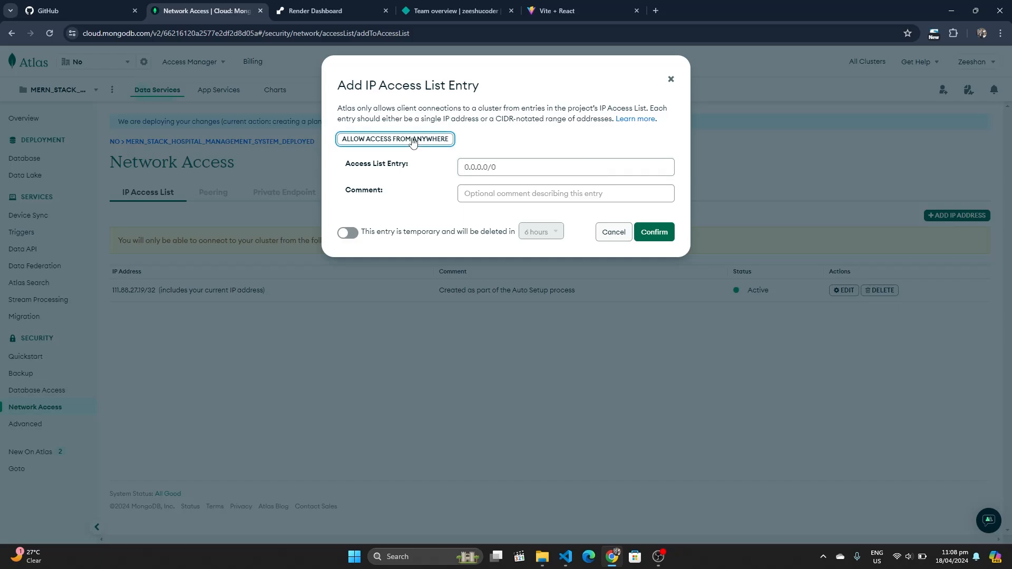
click(657, 235)
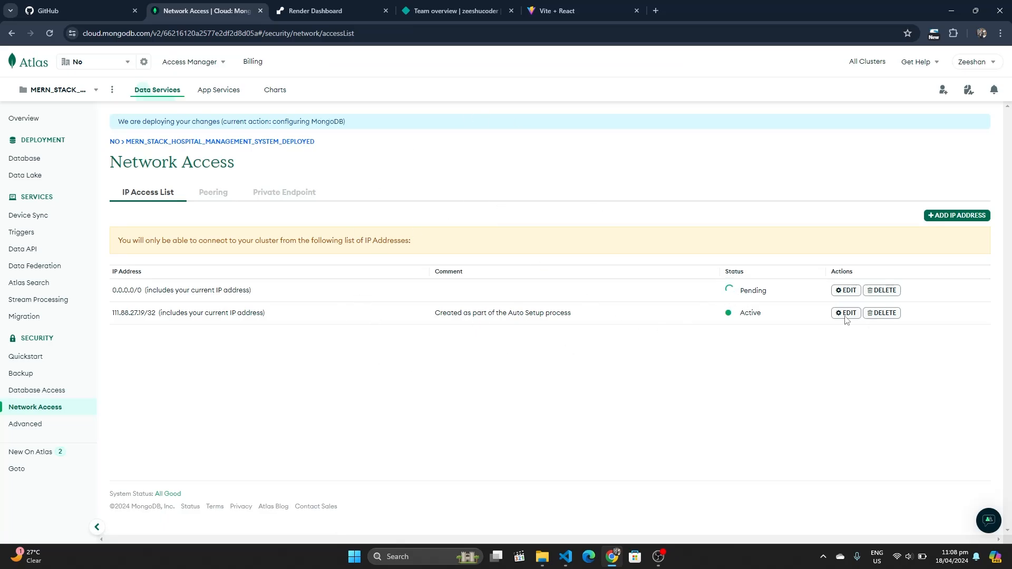
click(883, 314)
click(657, 135)
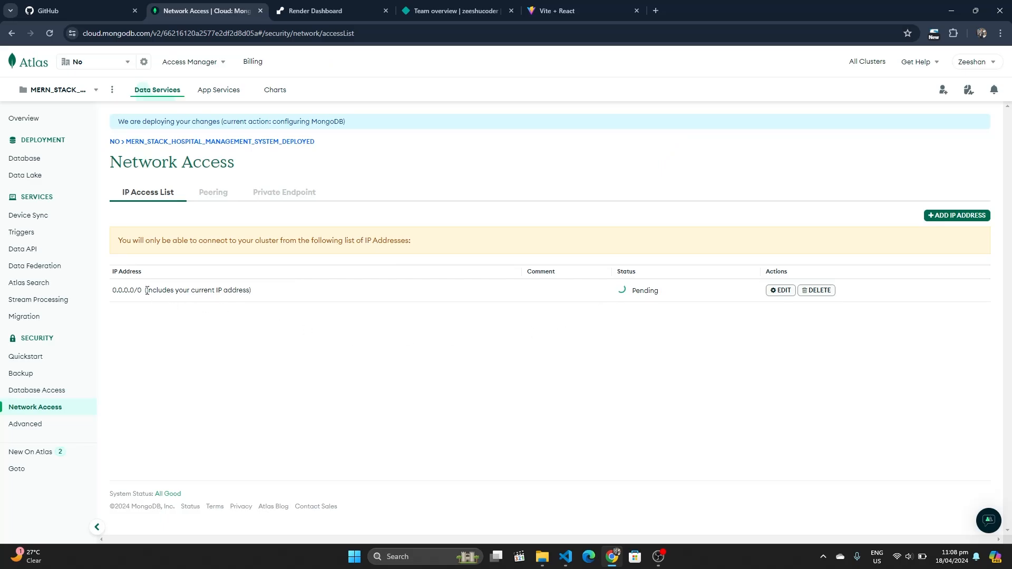
drag(147, 290, 260, 289)
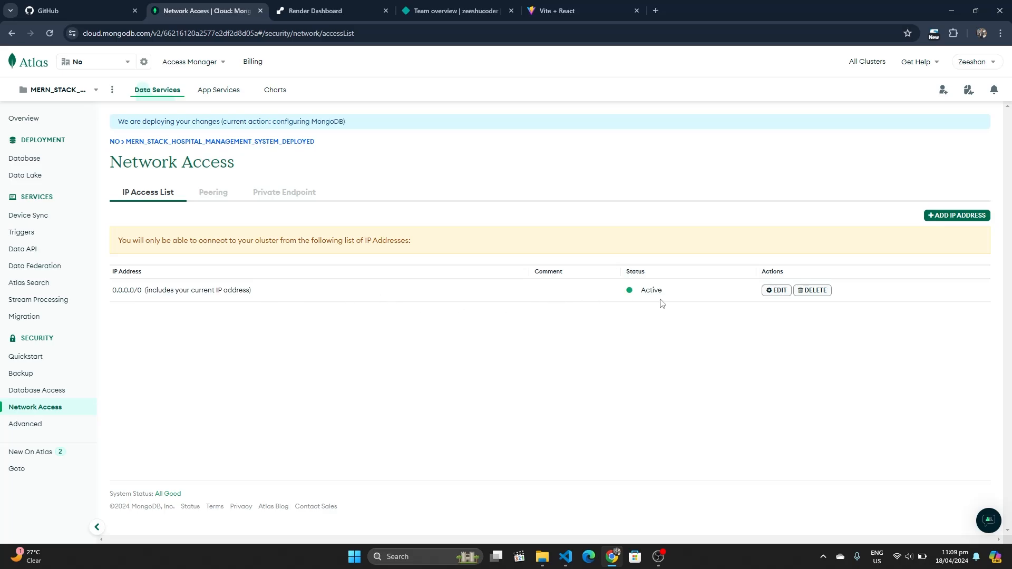
click(33, 129)
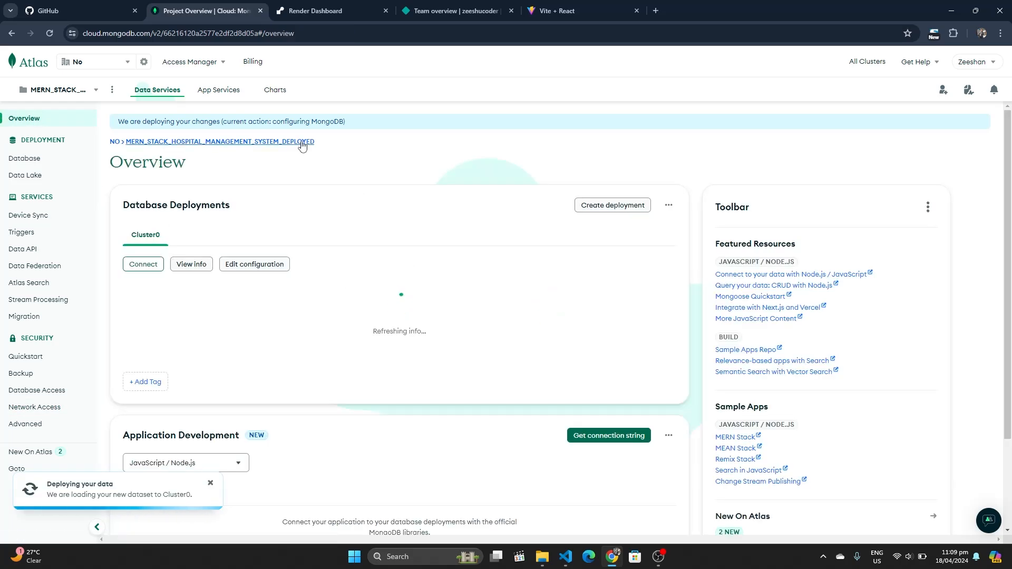
Create a public GitHub repository named HMS_BACKEND_DEPLOYMENT from Your repositories
click(71, 6)
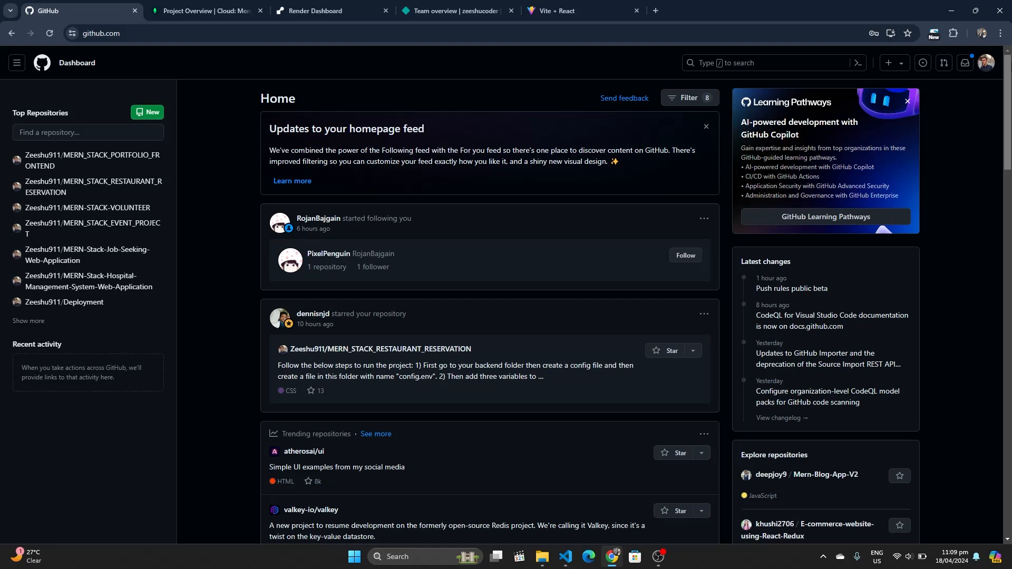
click(987, 62)
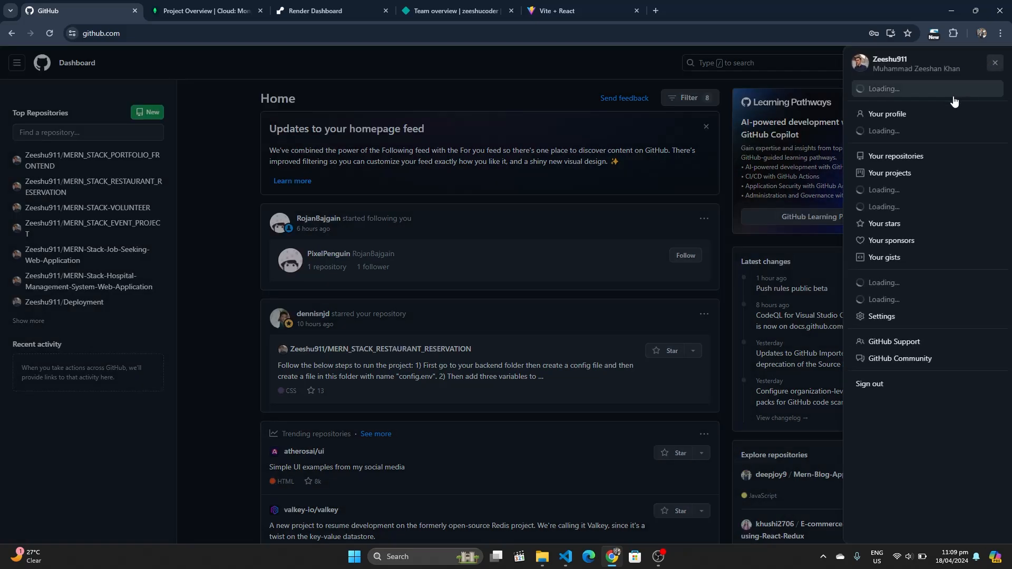
click(902, 158)
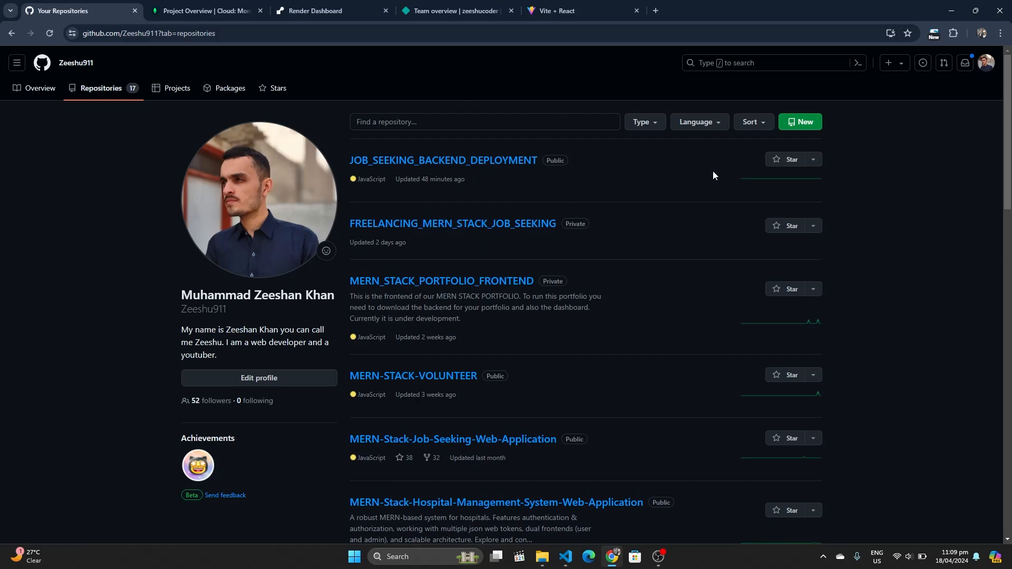
click(800, 124)
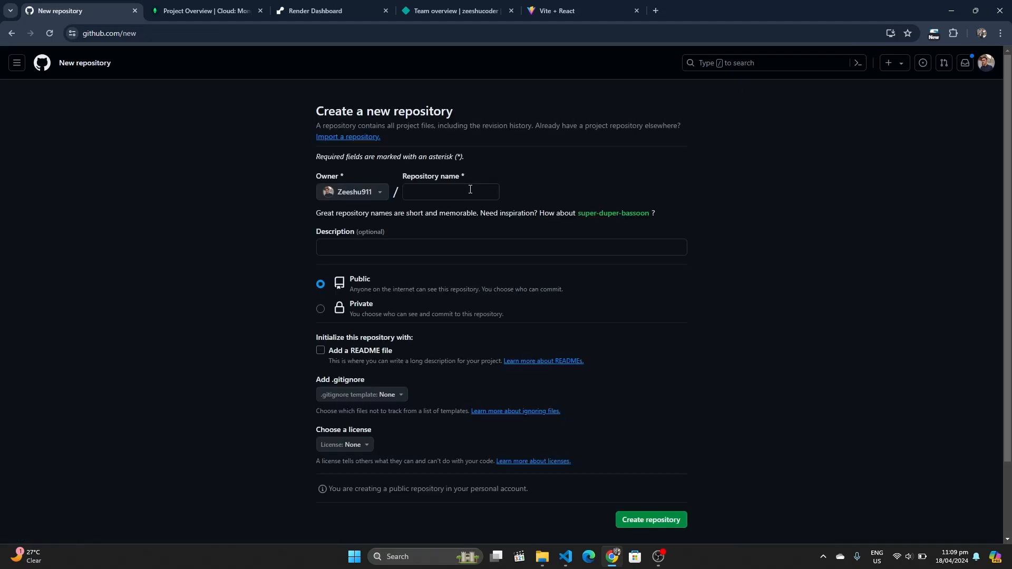
click(470, 191)
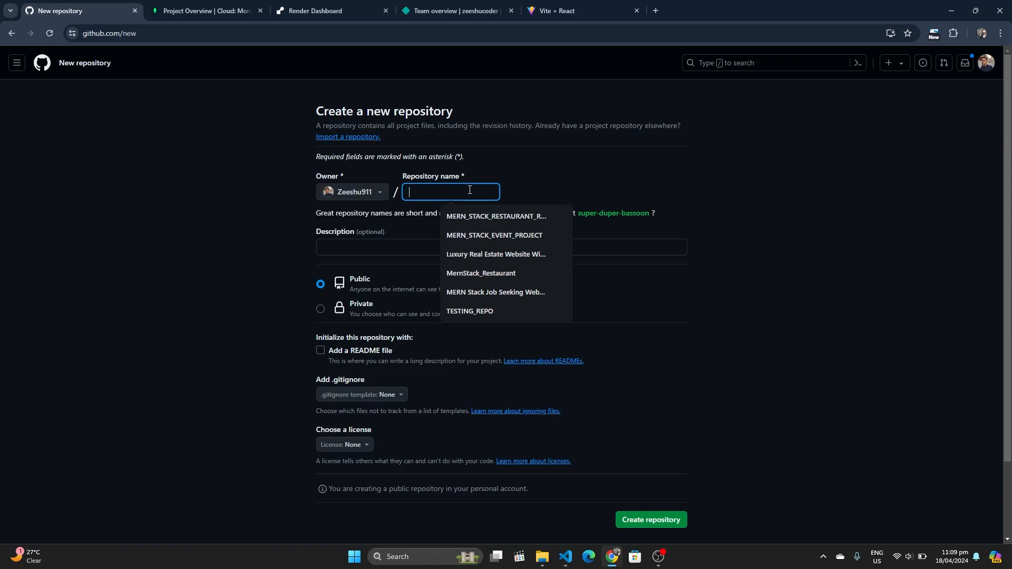
text(HOMS_B)
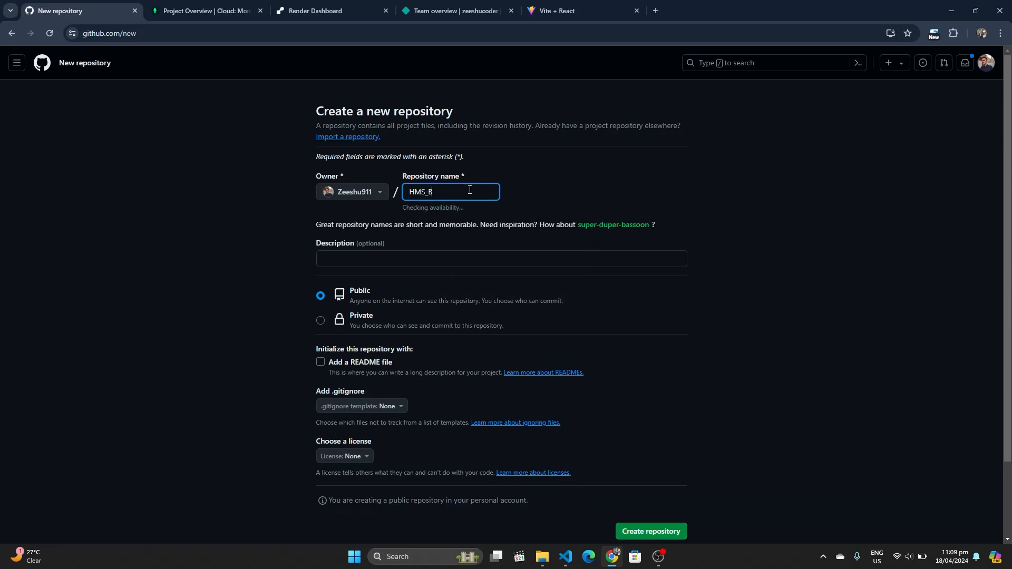
text(ACKEND_DEPLOYMENT)
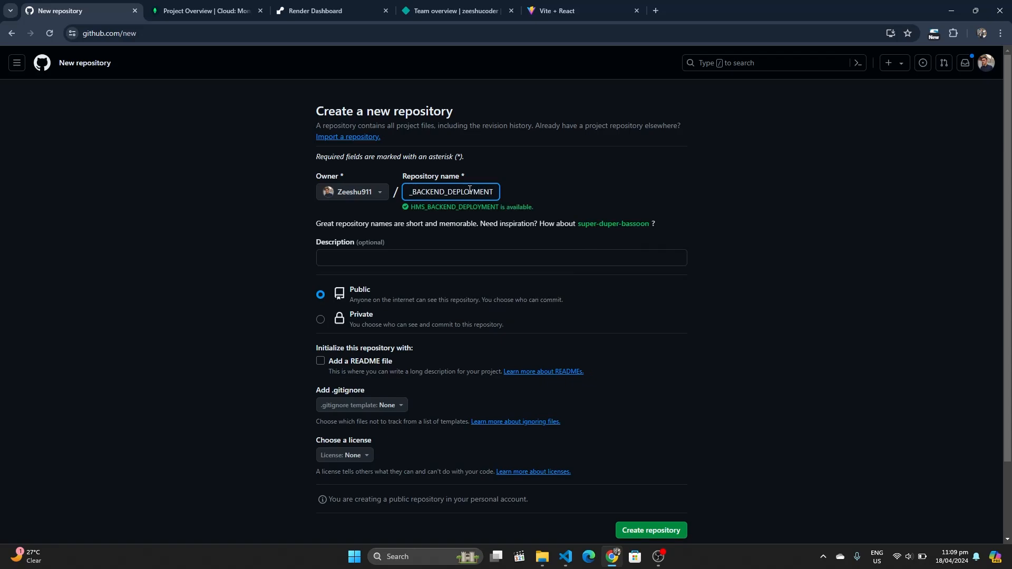
scroll(388, 257, down, 2)
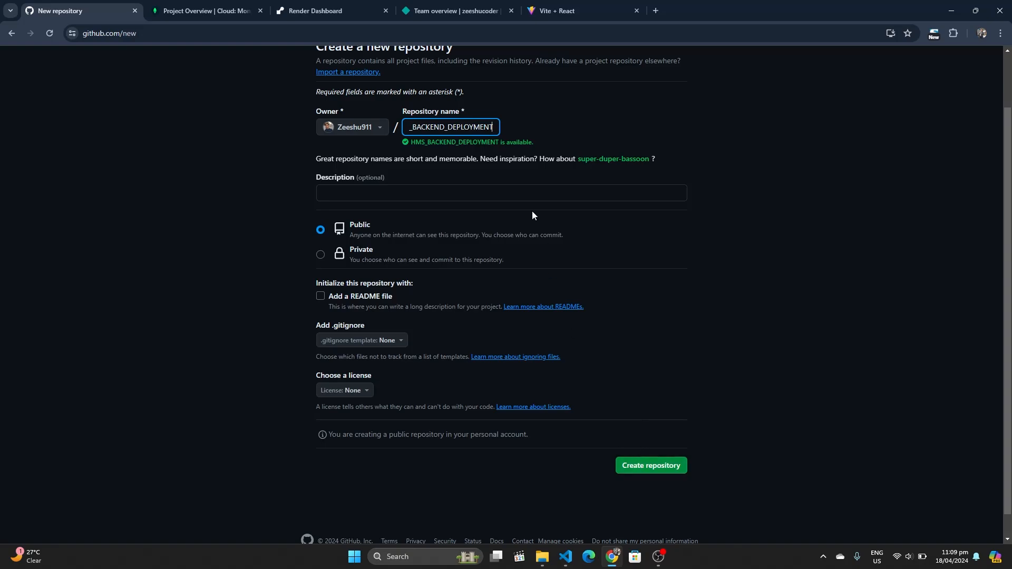
key(Home)
click(655, 469)
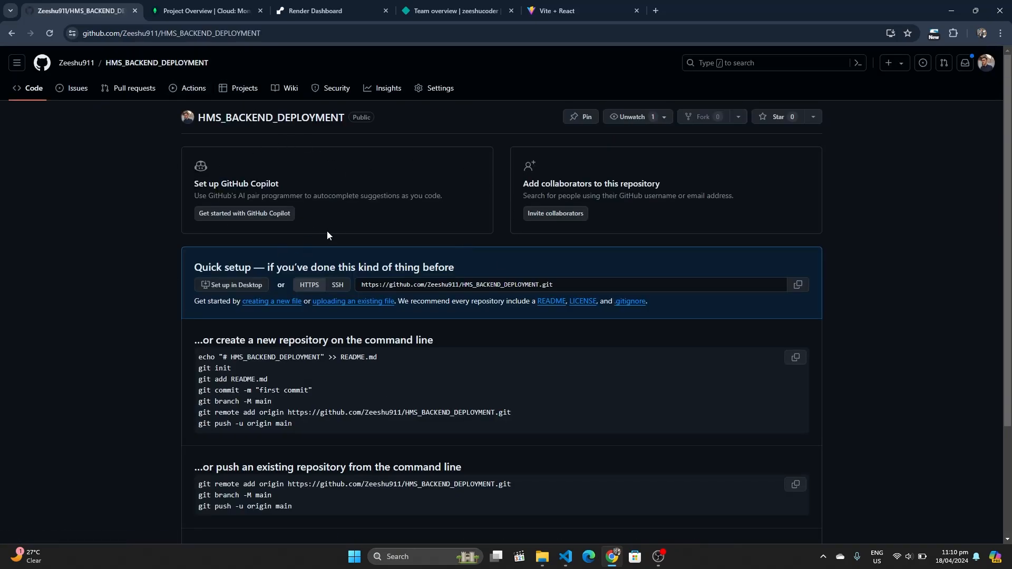
Open the backend folder on drive D: with Code in a new, maximized VS Code window
click(300, 38)
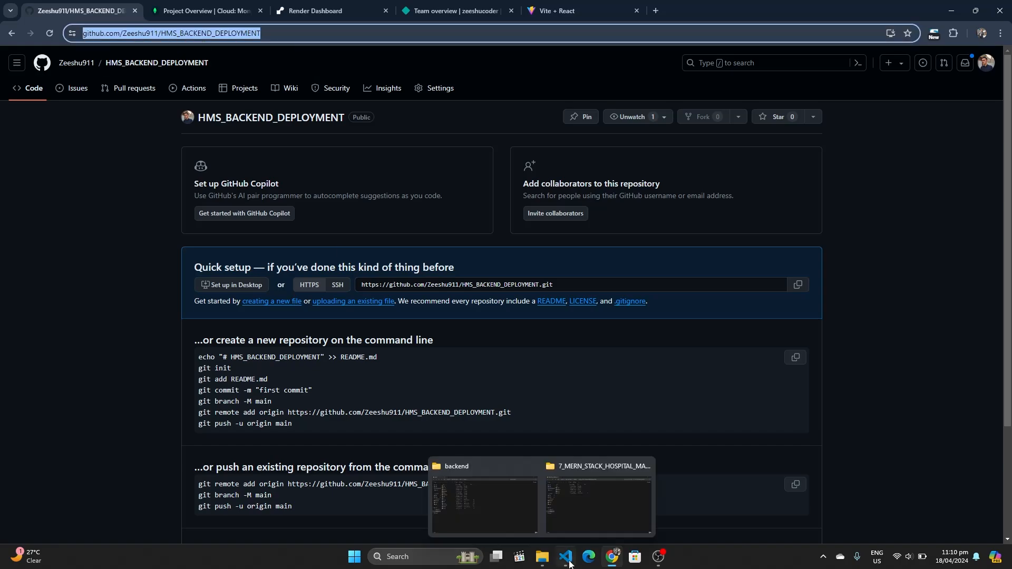
mouse_move(566, 557)
click(550, 513)
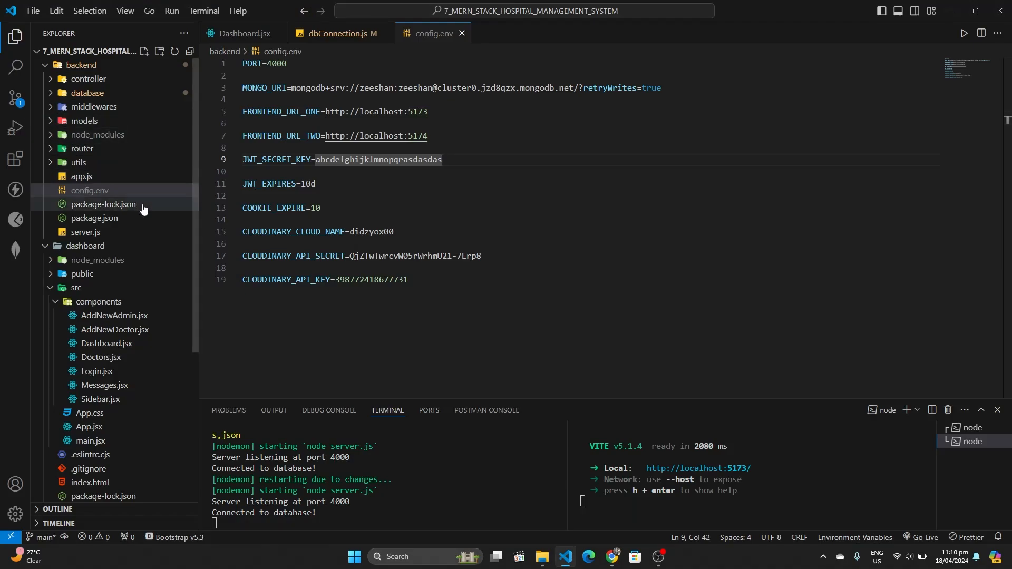
mouse_move(574, 552)
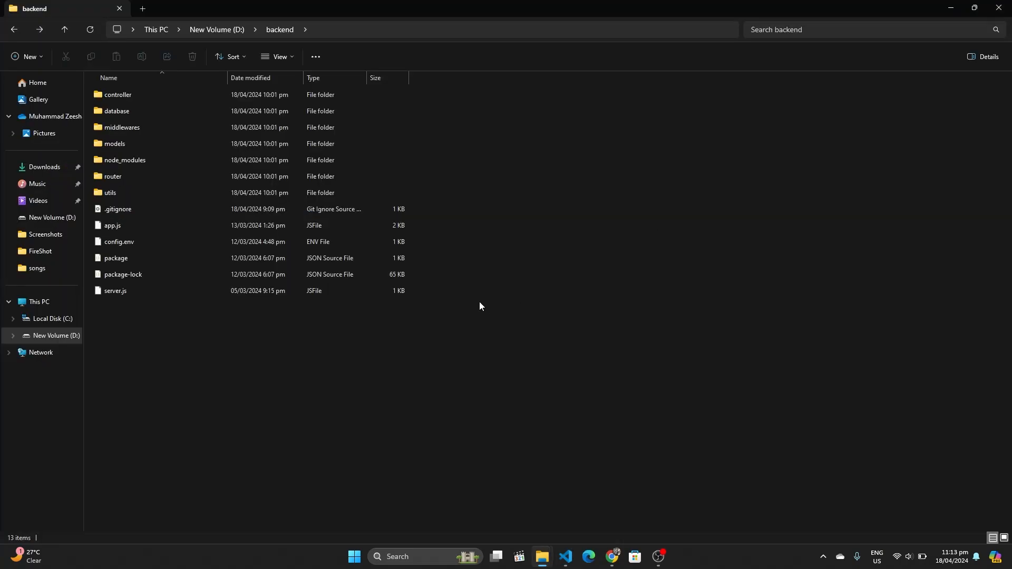
right_click(561, 239)
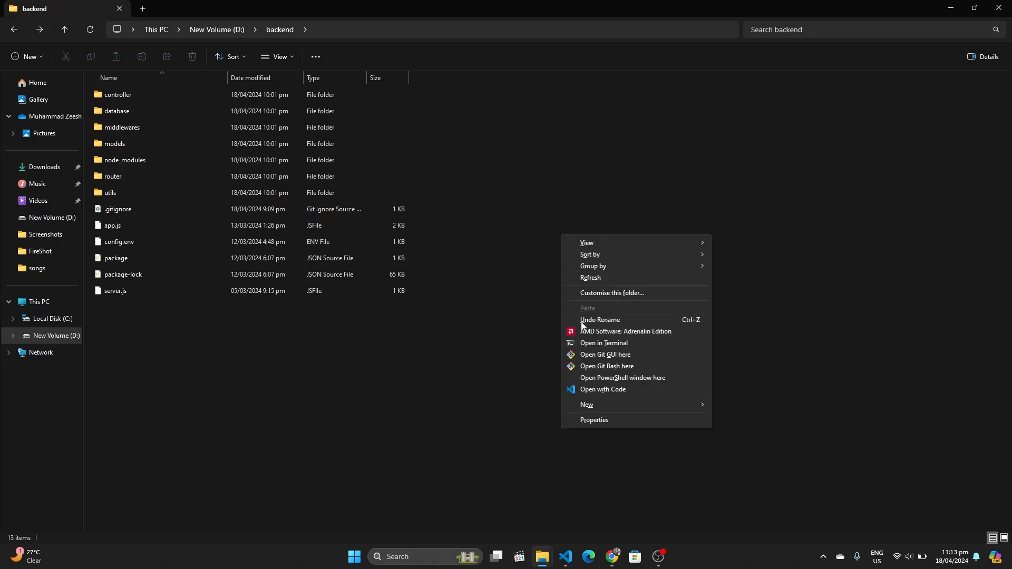
click(585, 390)
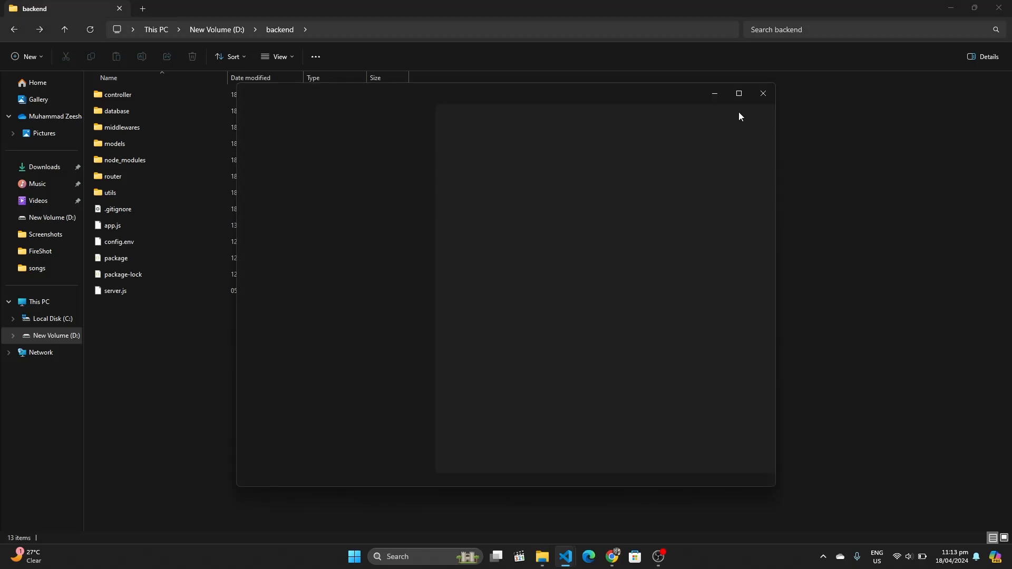
click(745, 95)
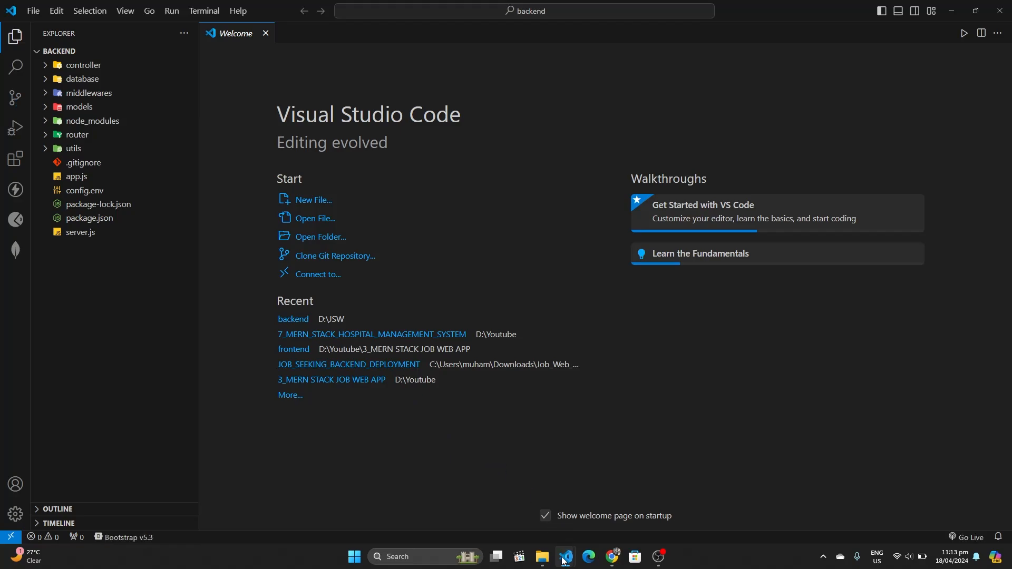
mouse_move(566, 557)
Select the entire HMS_BACKEND_DEPLOYMENT repository URL in Chrome's address bar
mouse_move(612, 558)
click(614, 510)
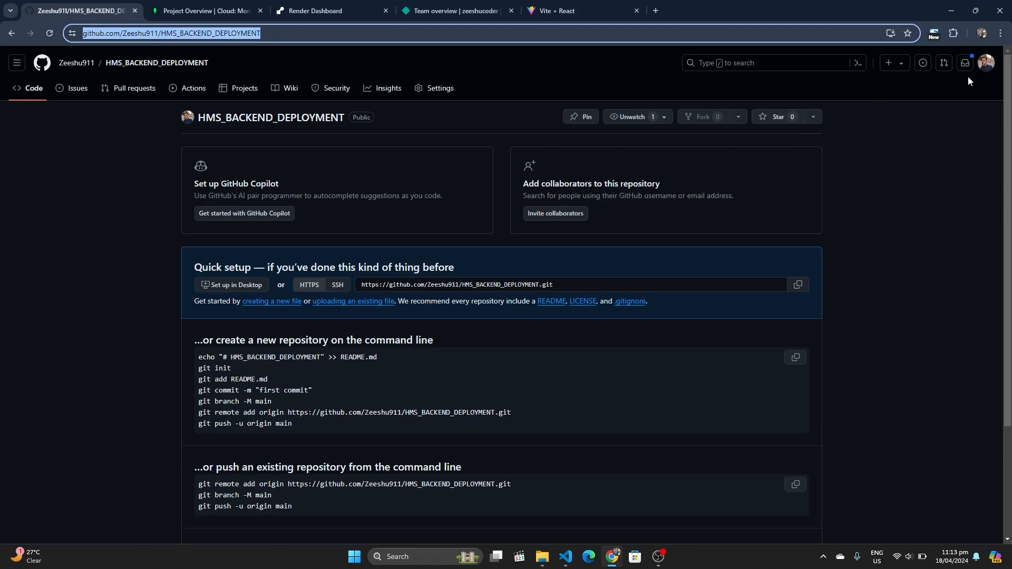
click(985, 68)
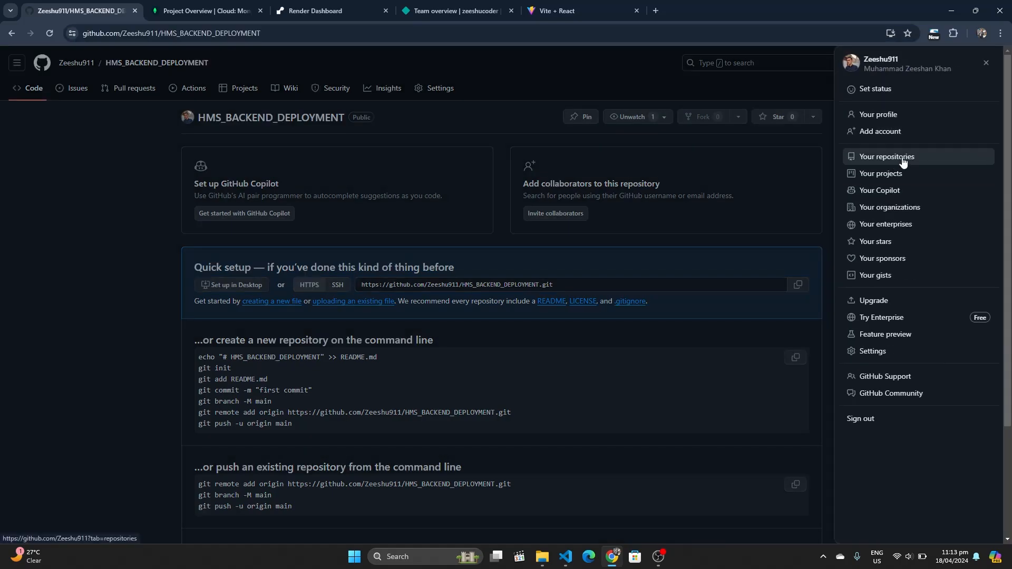
click(802, 135)
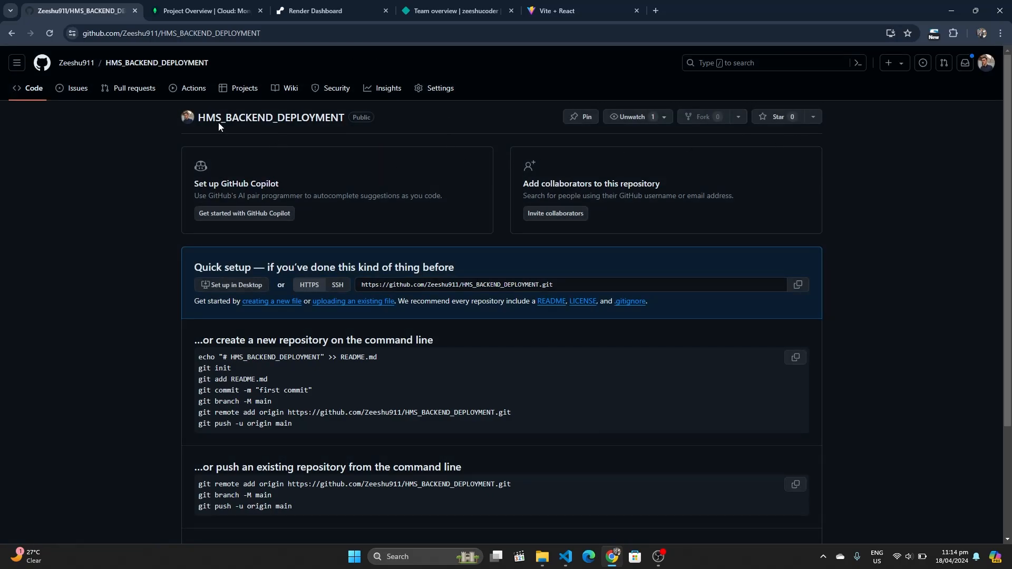
double_click(274, 34)
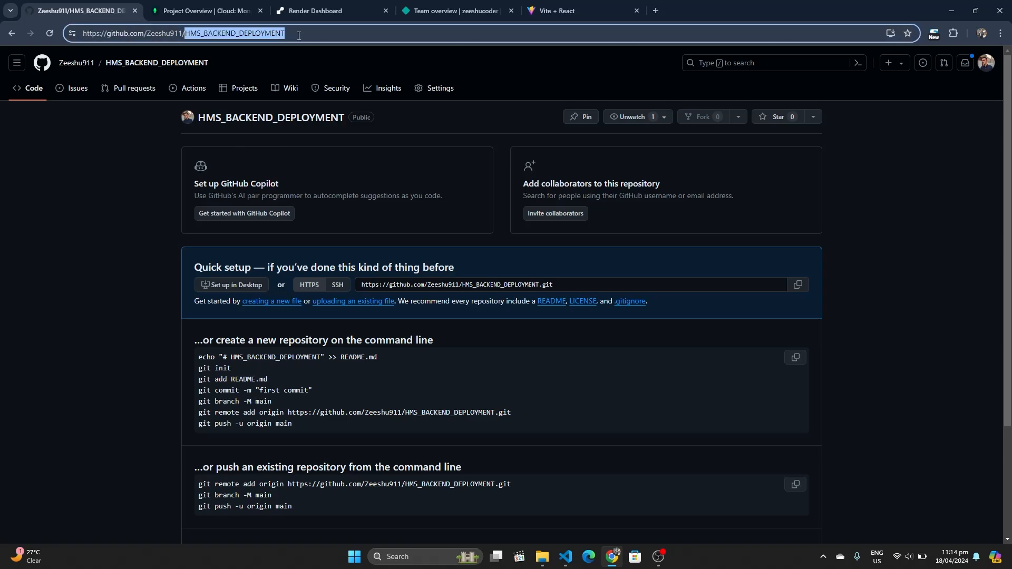
click(299, 36)
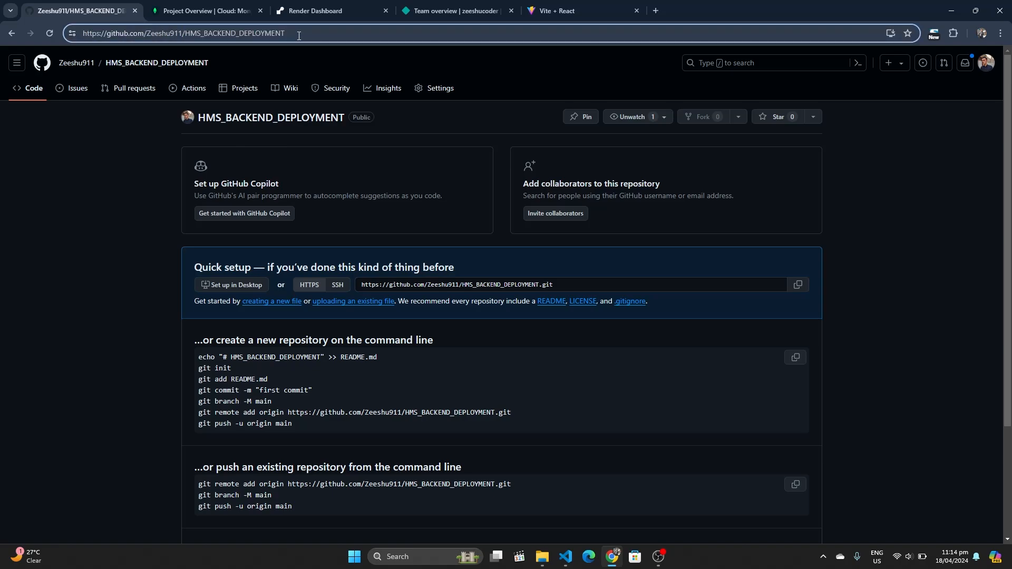
key(ctrl+a)
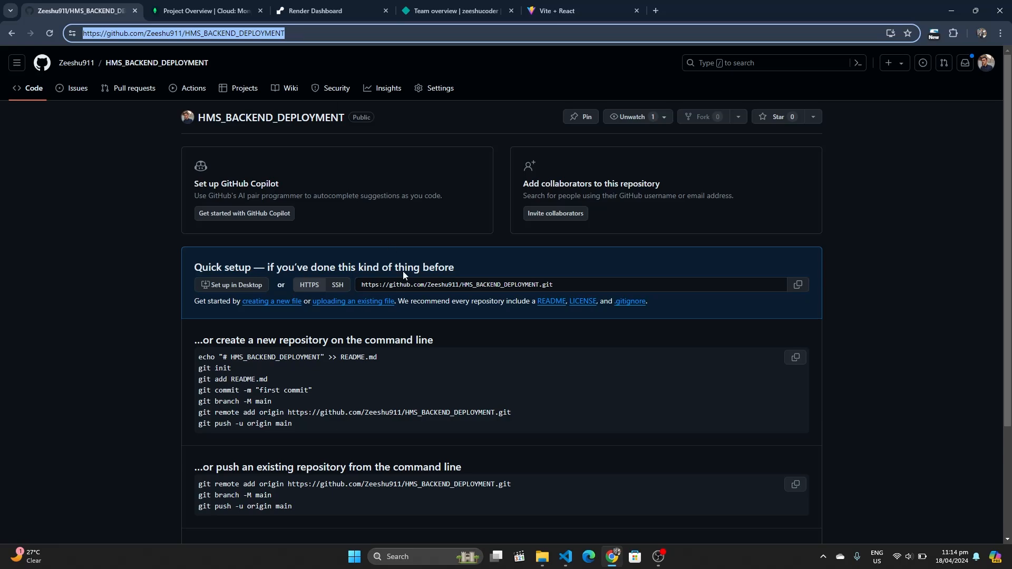
Check that the backend .gitignore excludes node_modules and config.env, then close it
mouse_move(565, 556)
click(603, 504)
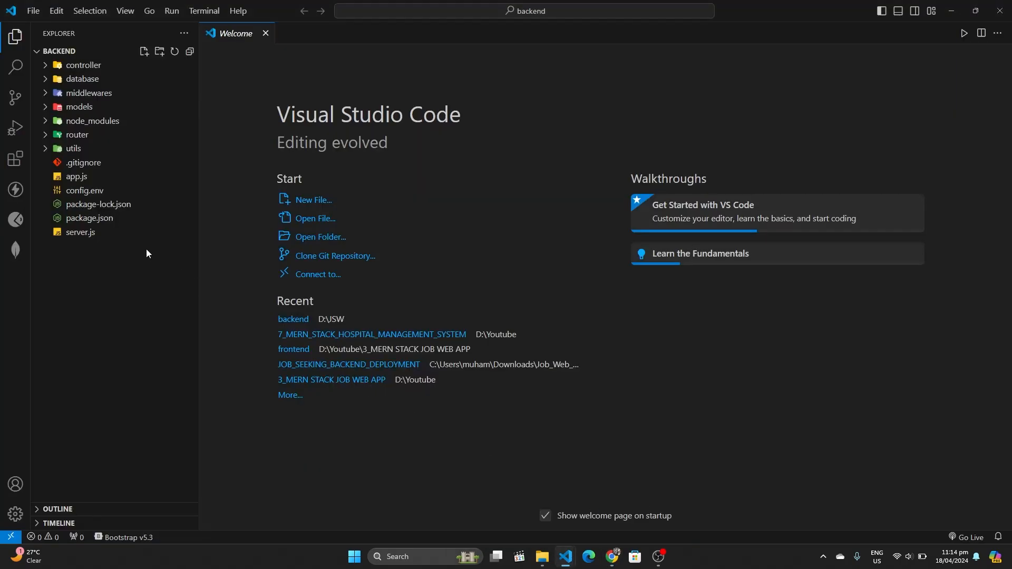
click(69, 168)
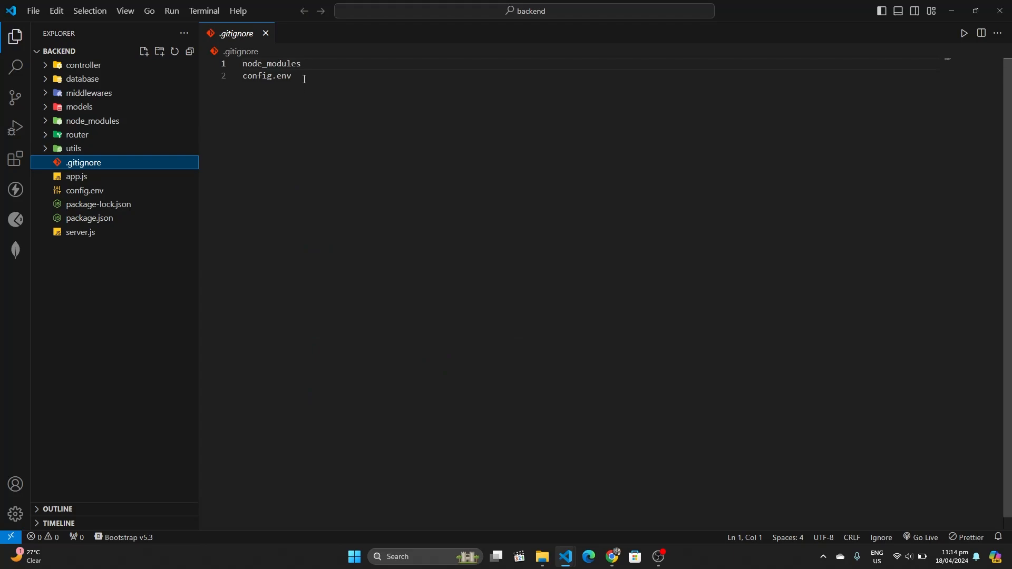
drag(305, 79, 239, 78)
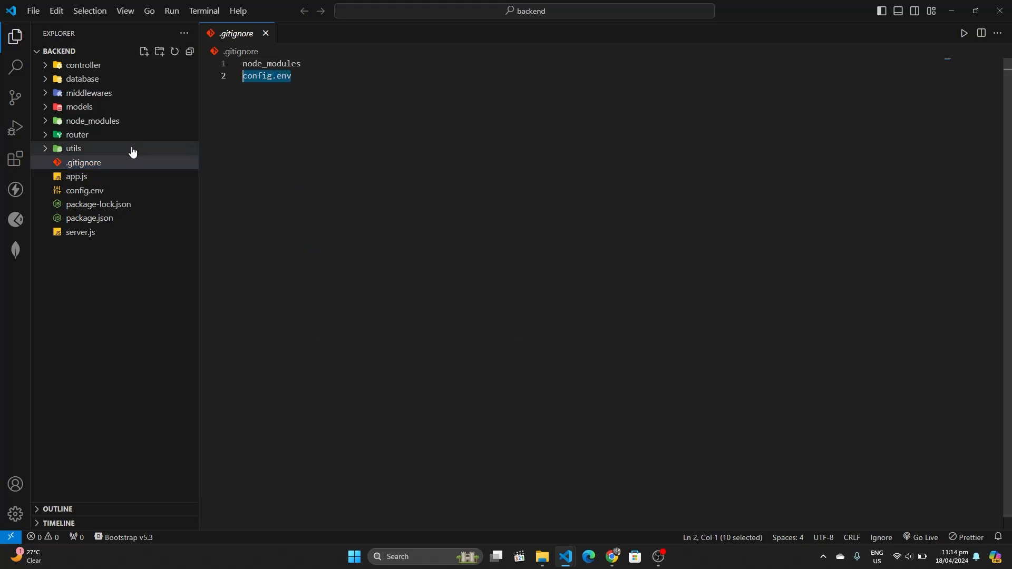
click(305, 64)
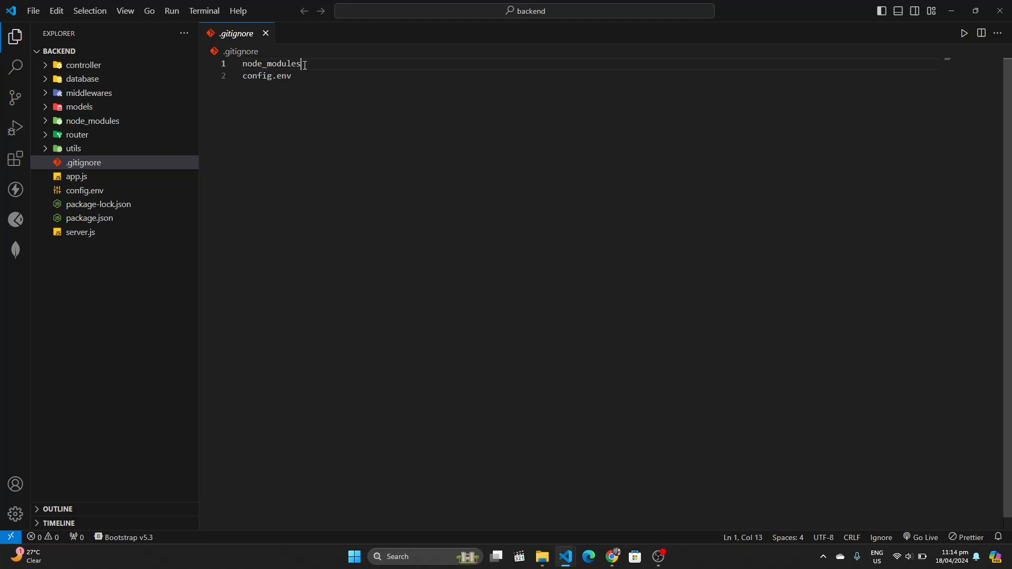
drag(305, 64, 229, 65)
click(268, 101)
click(271, 34)
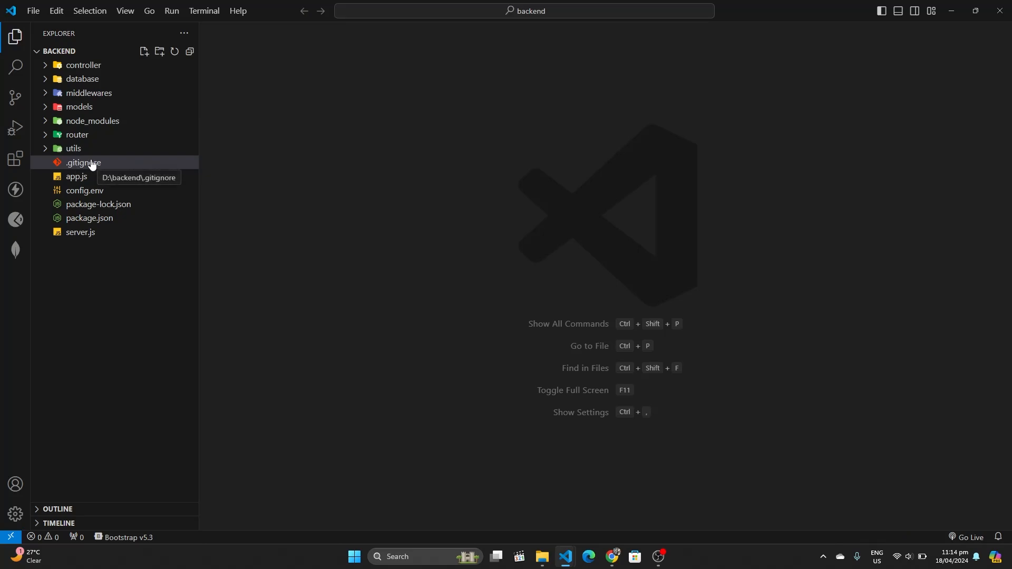
Add secure: true and sameSite: "None" after httpOnly: true in utils/jwtToken.js, then save
click(49, 152)
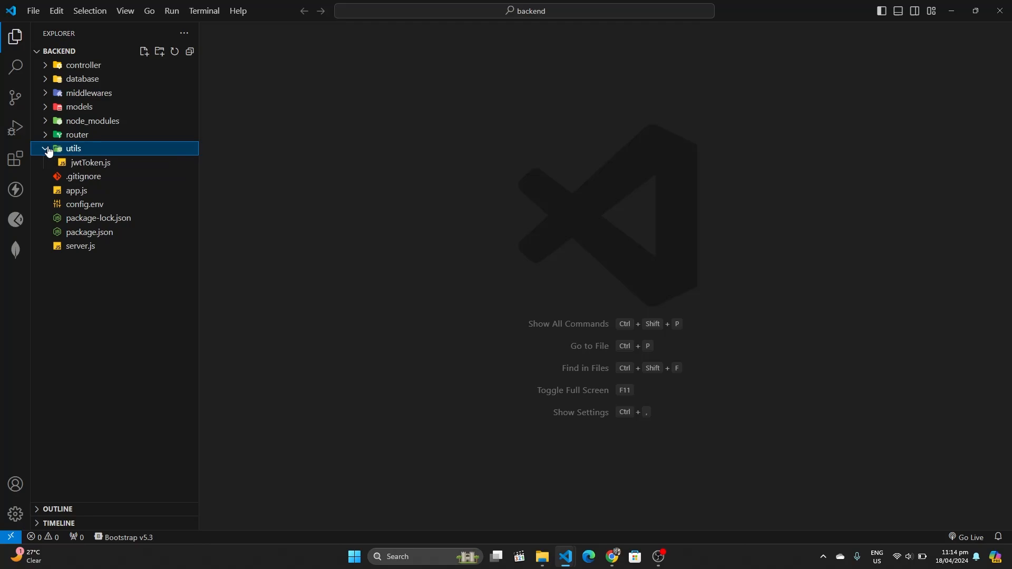
click(75, 165)
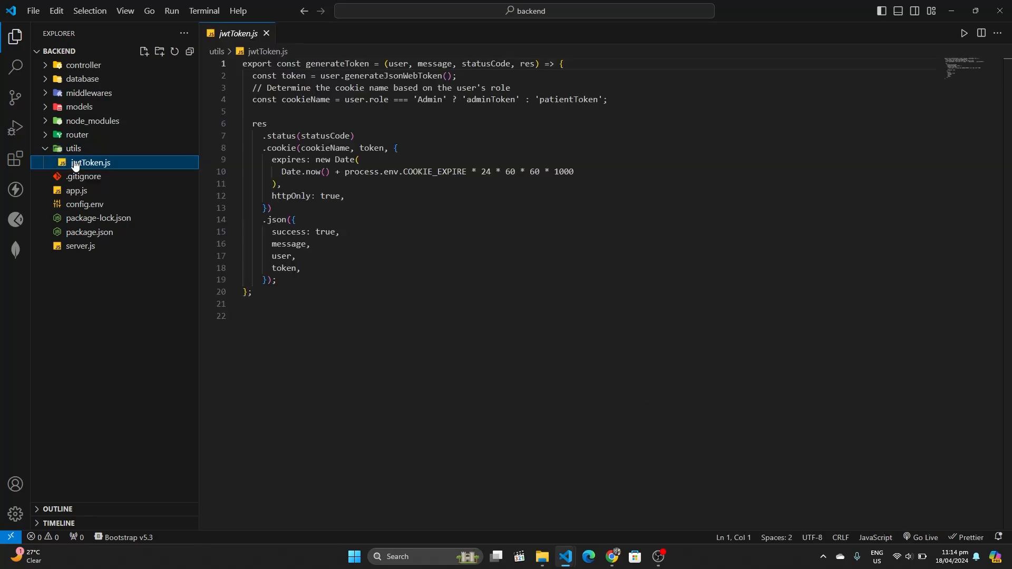
click(348, 197)
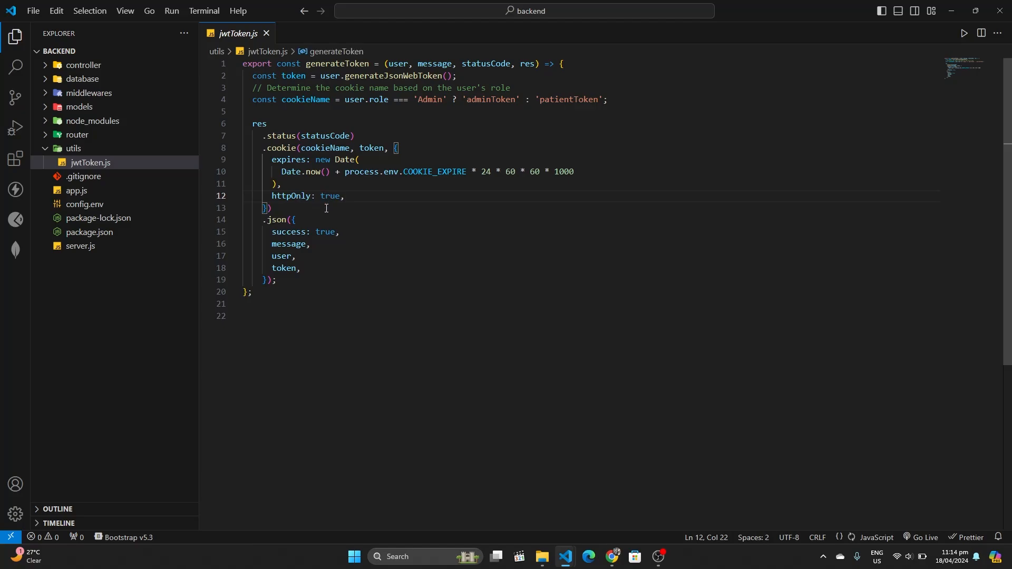
key(Return)
text(se)
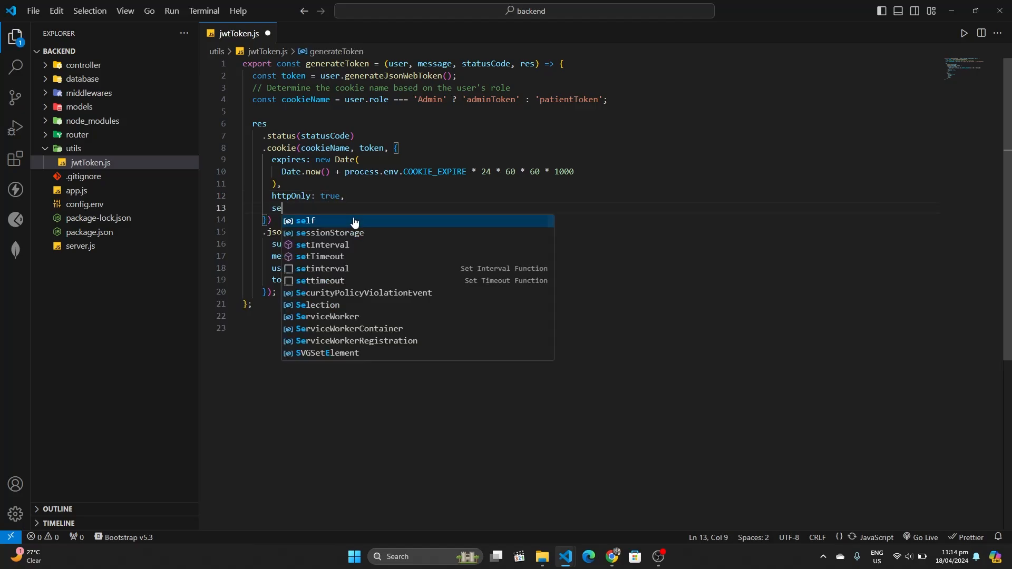
text(cure: true,)
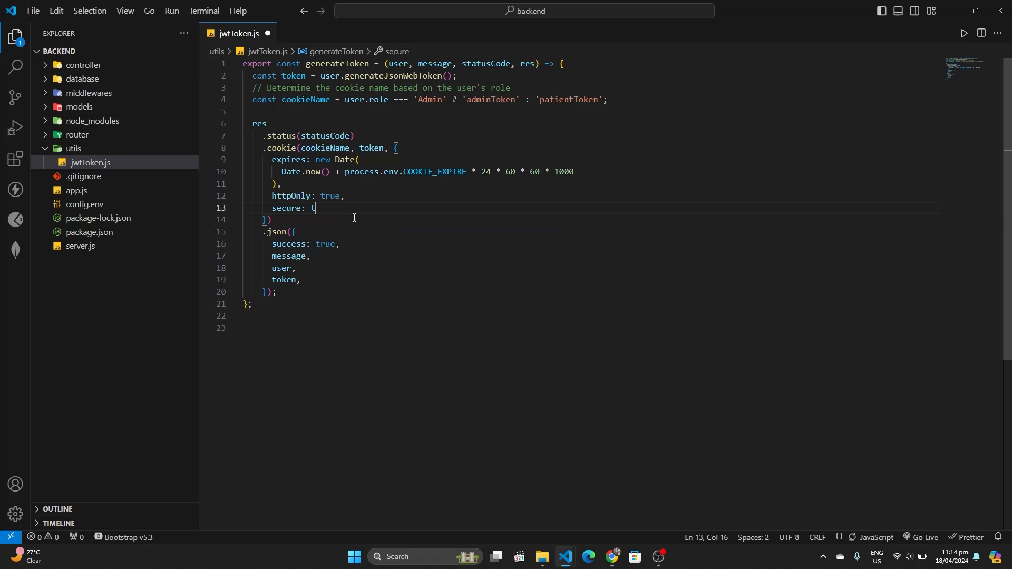
key(Return)
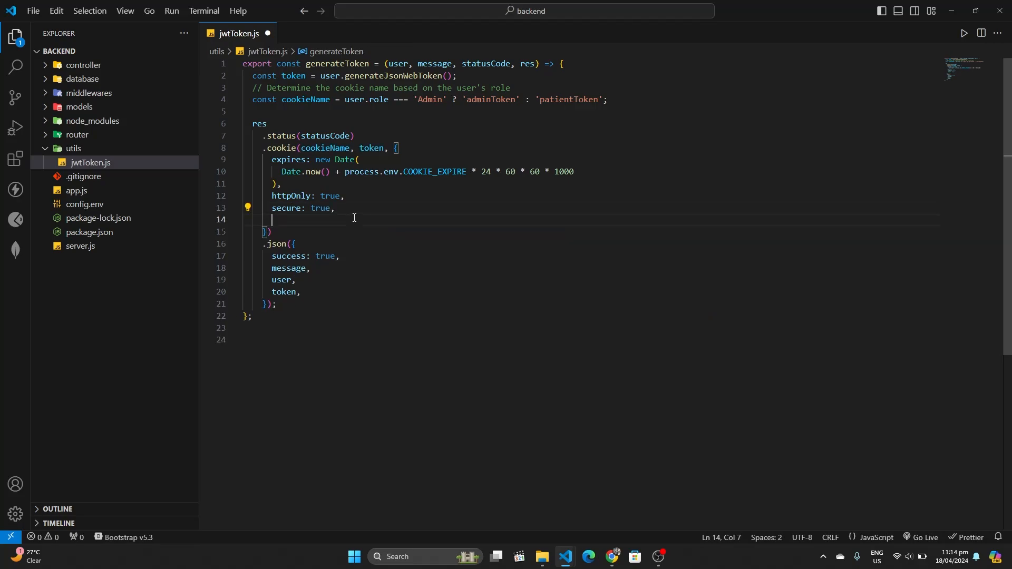
text(same)
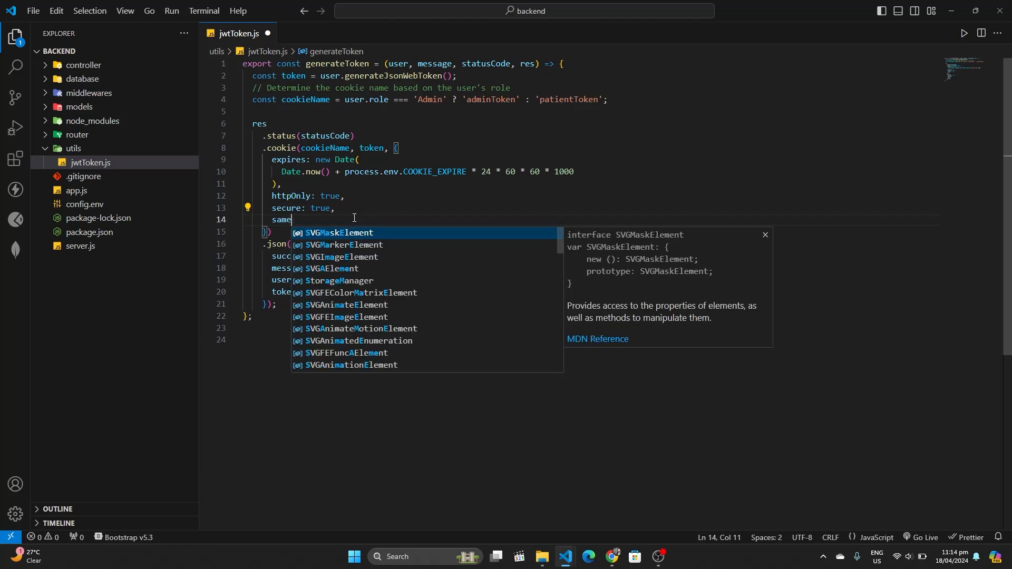
text(Site: "None)
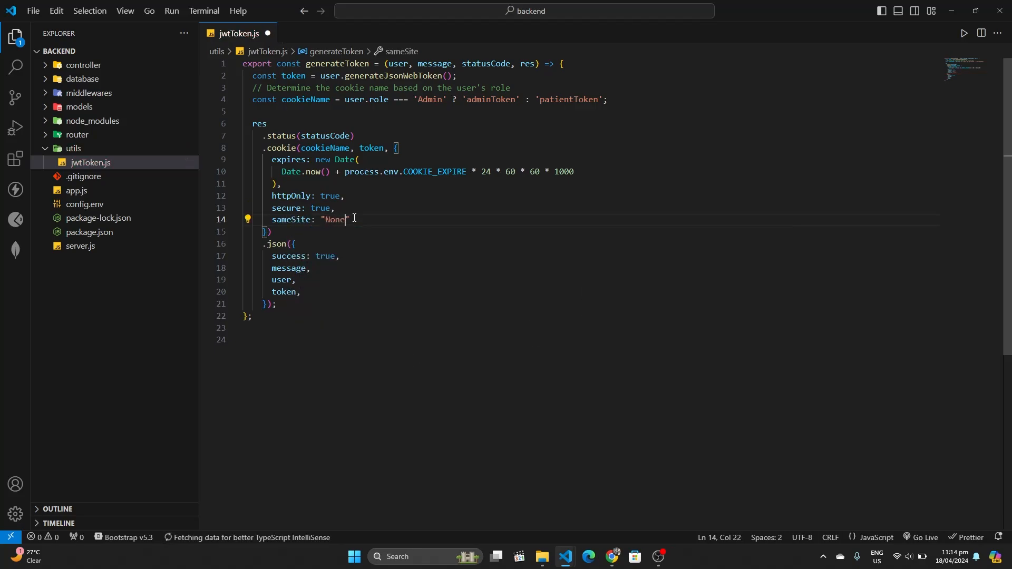
key(ctrl+s)
In userController.js, add secure: true and sameSite: "None" to the logoutAdmin cookie options
click(45, 68)
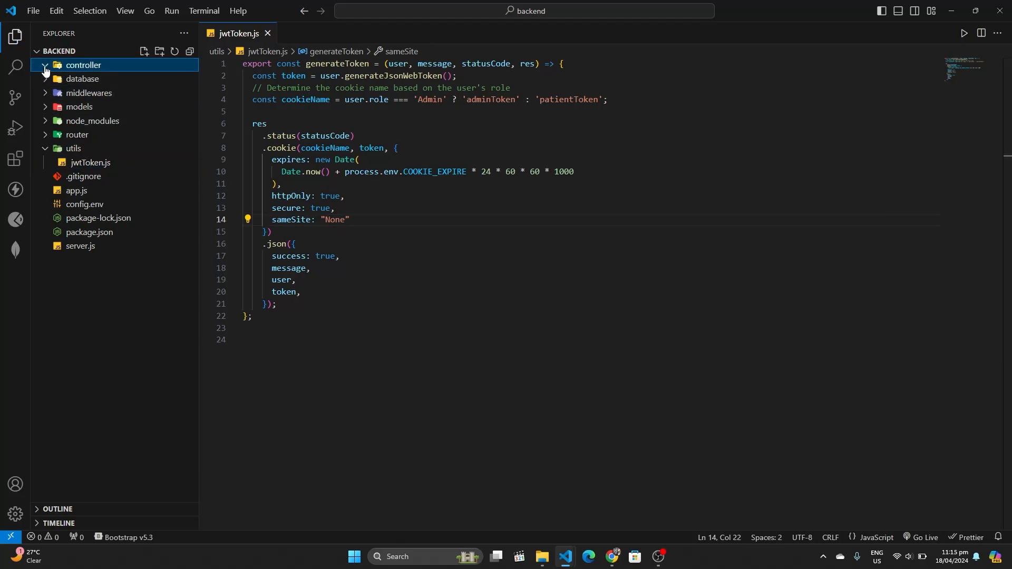
click(84, 107)
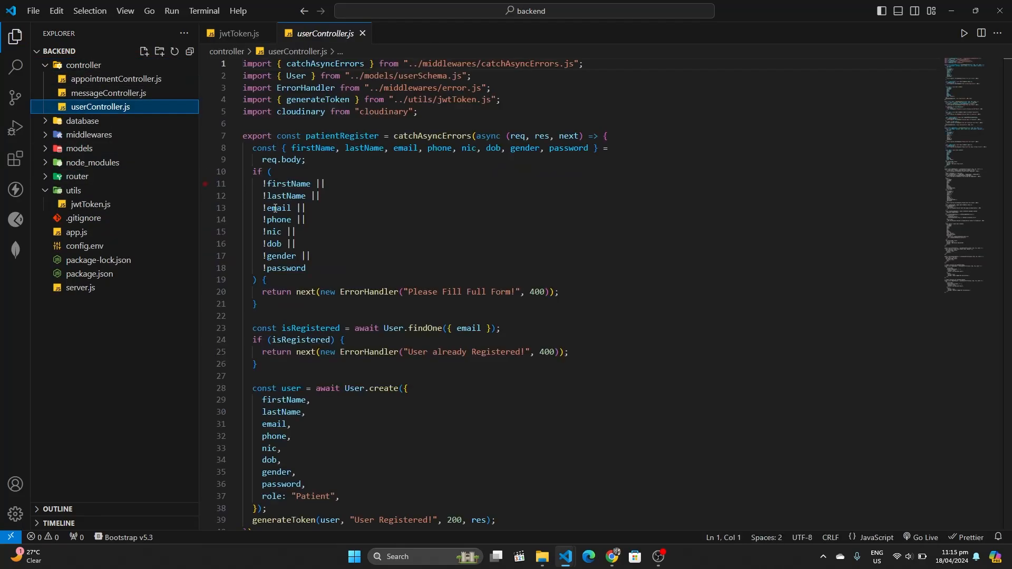
scroll(275, 208, down, 8)
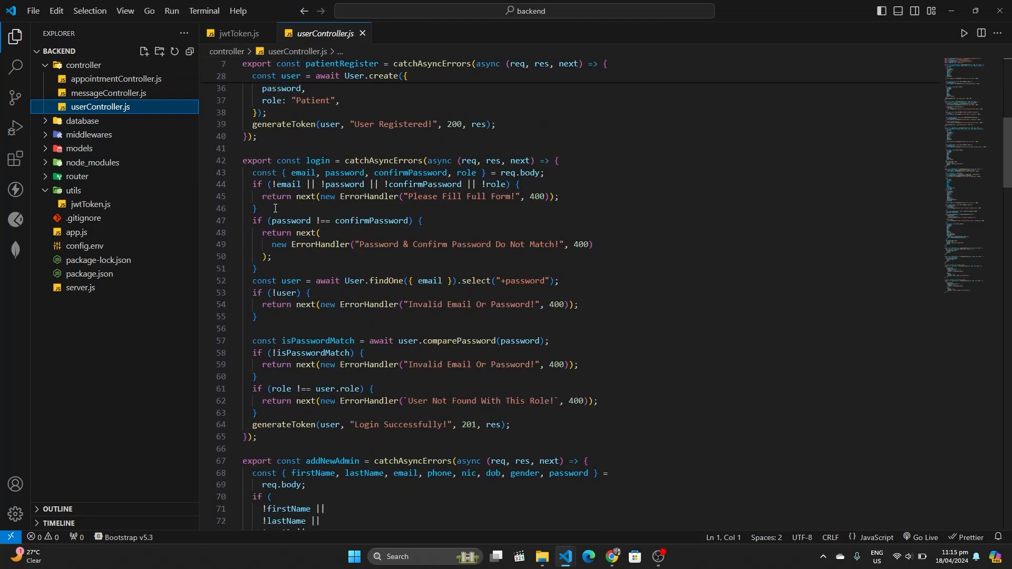
scroll(275, 208, down, 10)
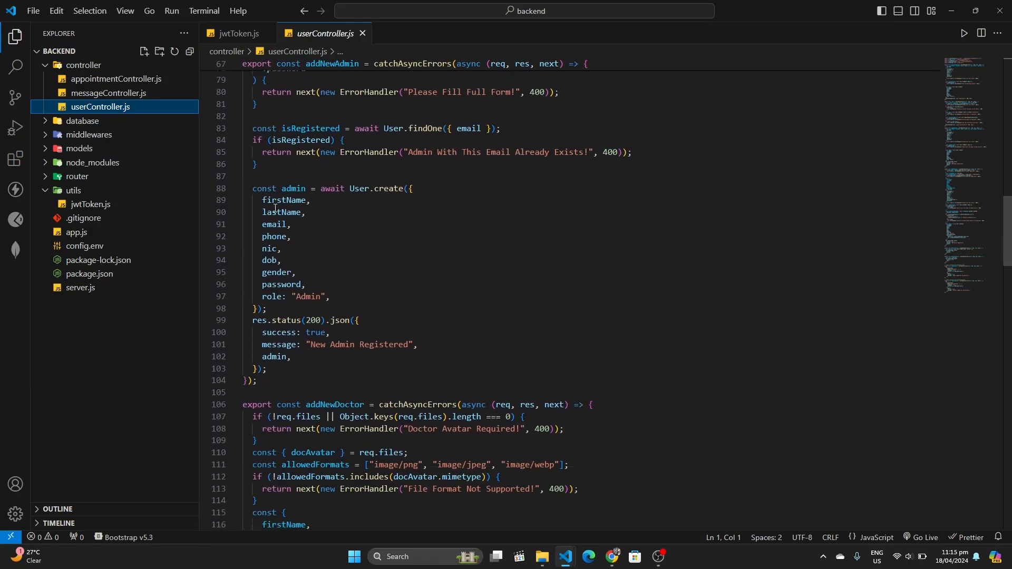
scroll(274, 209, down, 10)
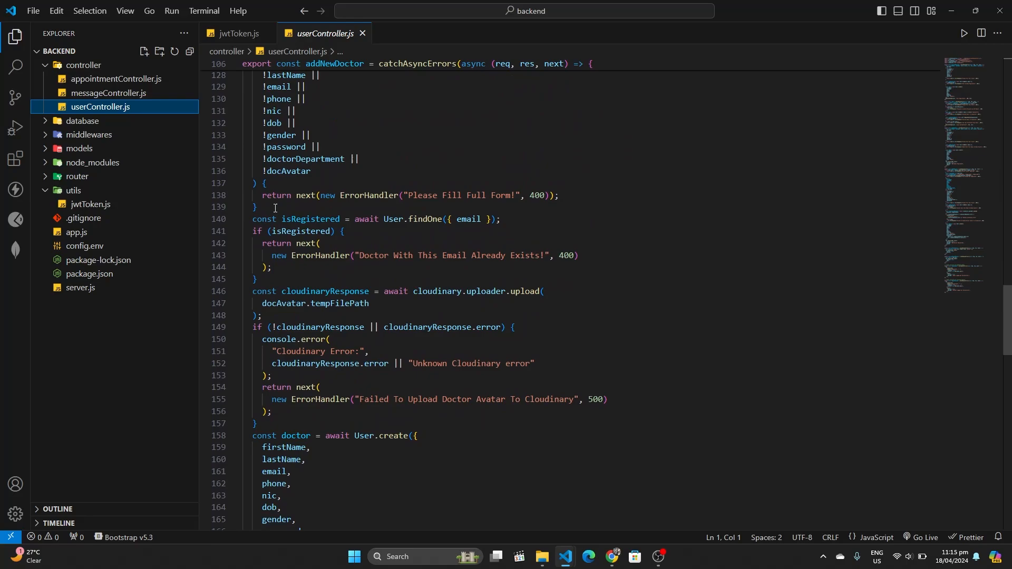
scroll(275, 208, down, 10)
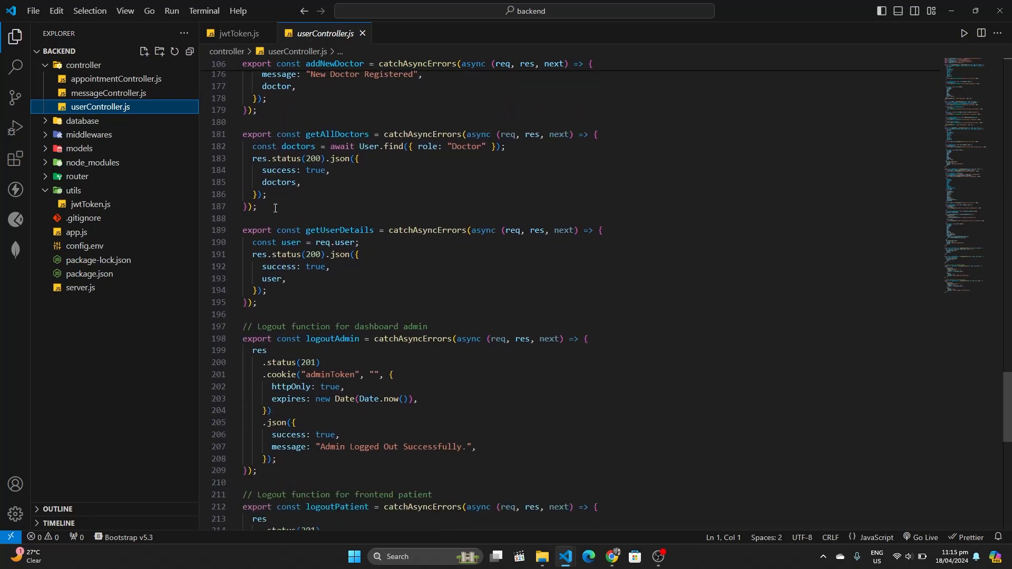
scroll(274, 209, down, 3)
click(342, 152)
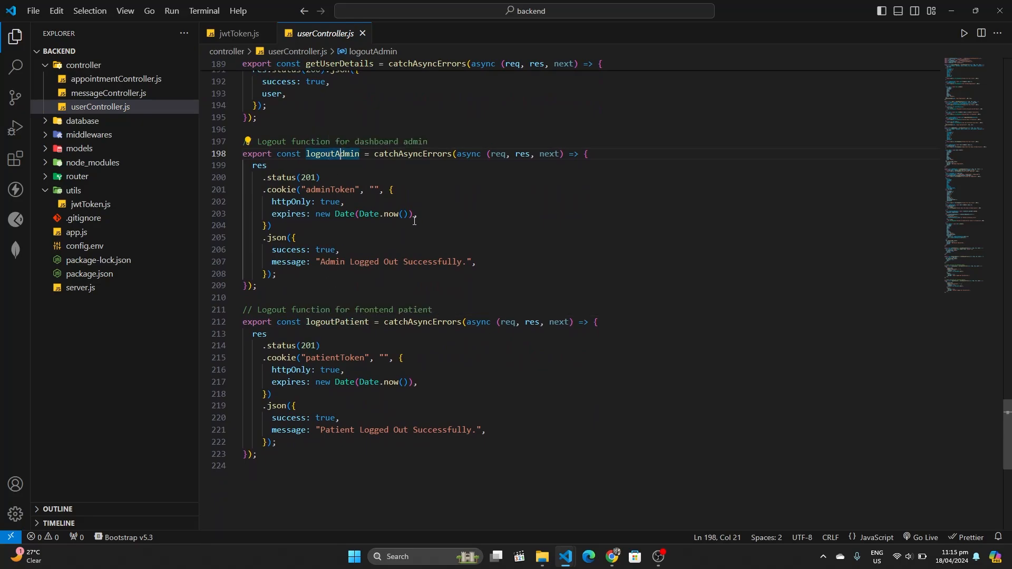
click(286, 190)
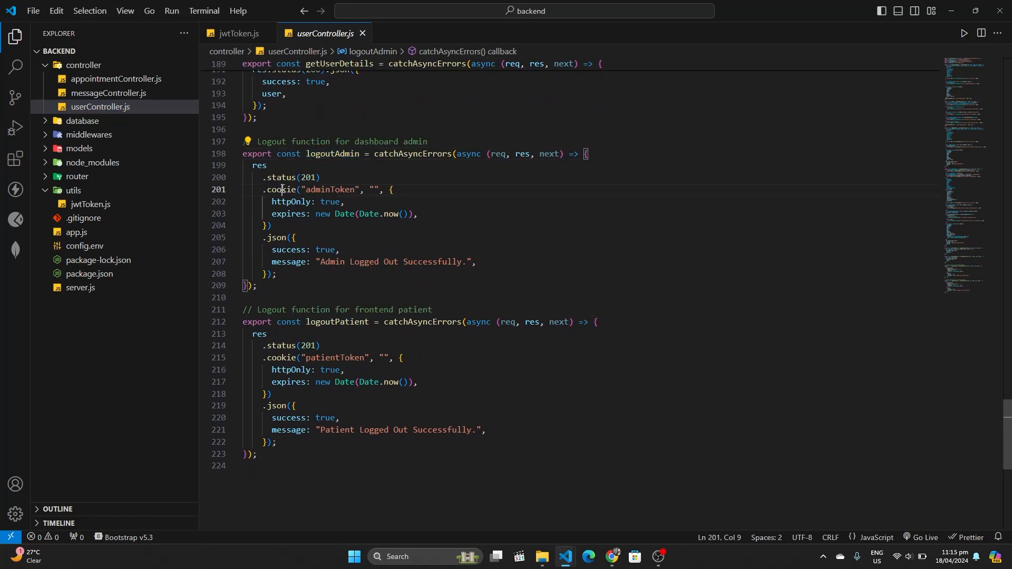
click(399, 192)
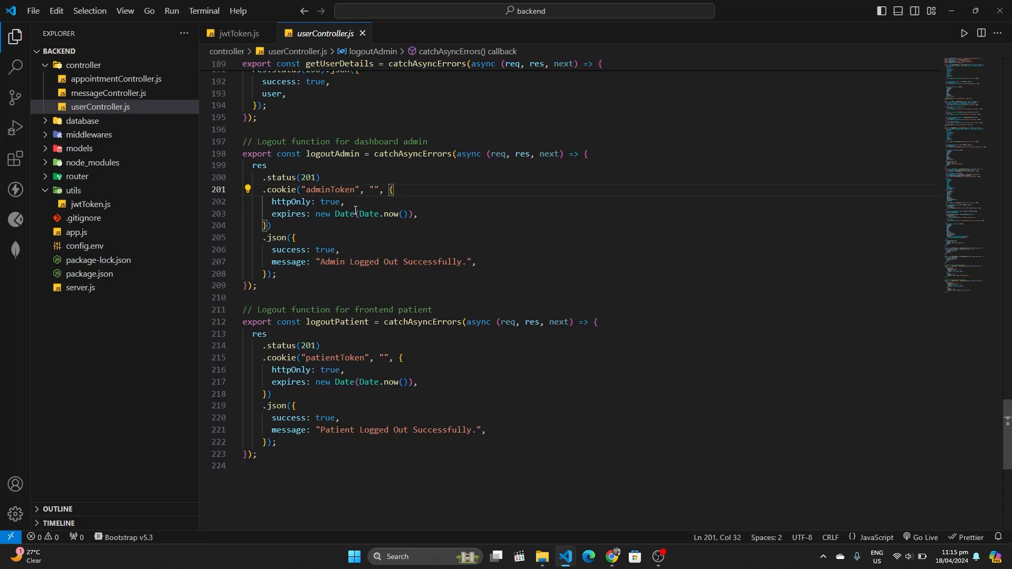
click(427, 219)
key(Return)
text(se)
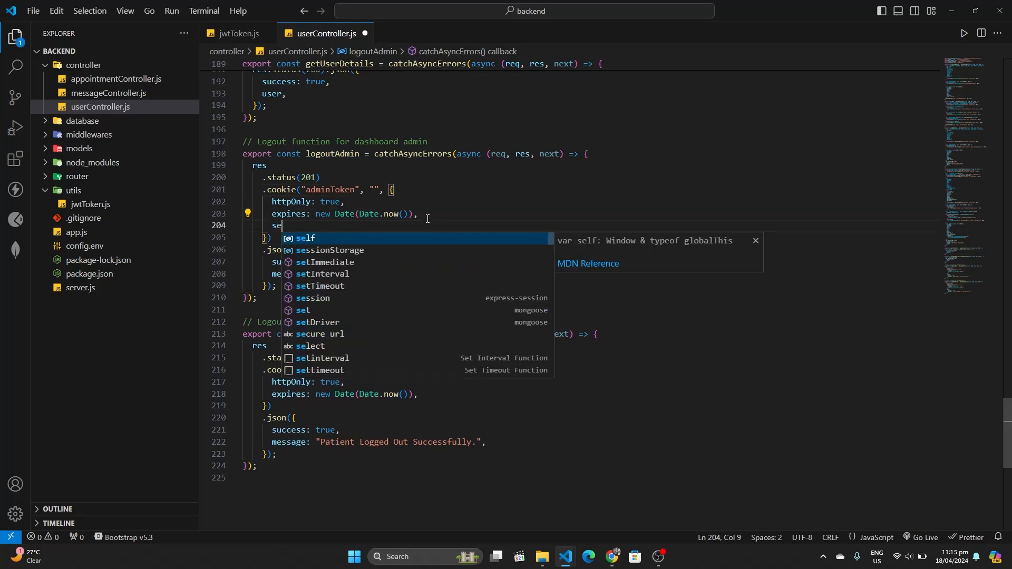
text(cure)
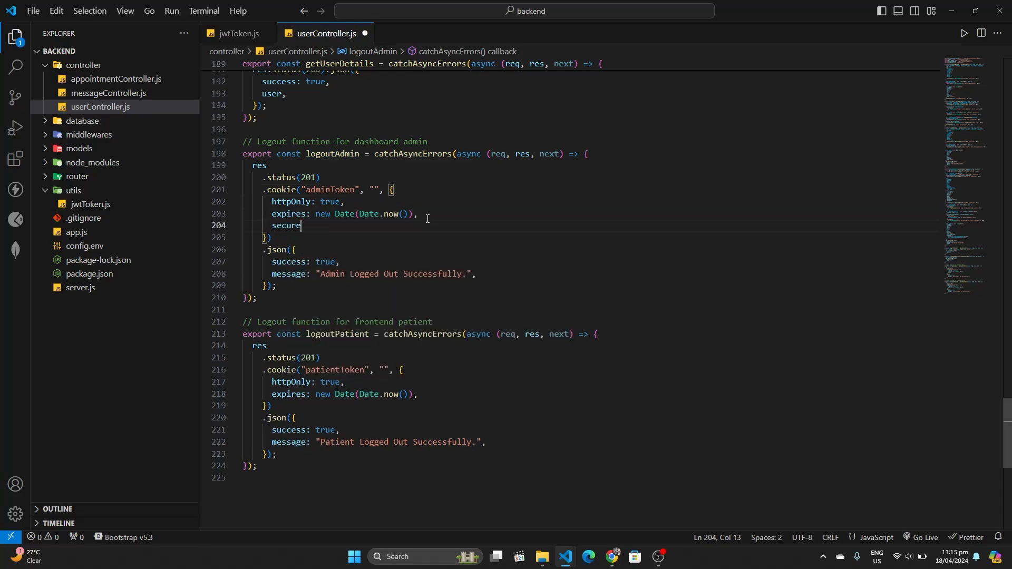
text(L true,)
key(Return)
text(sam)
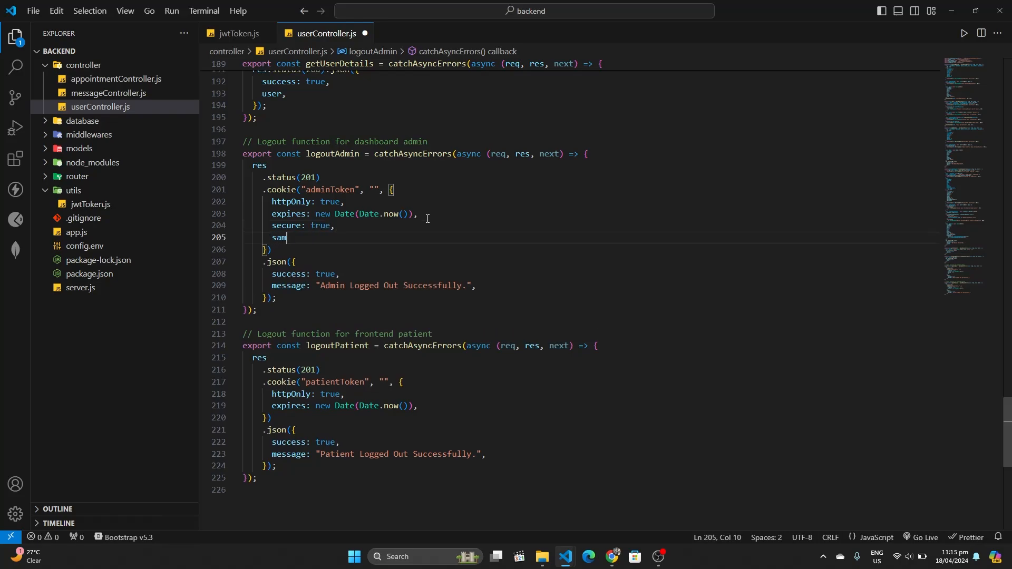
text(eSite)
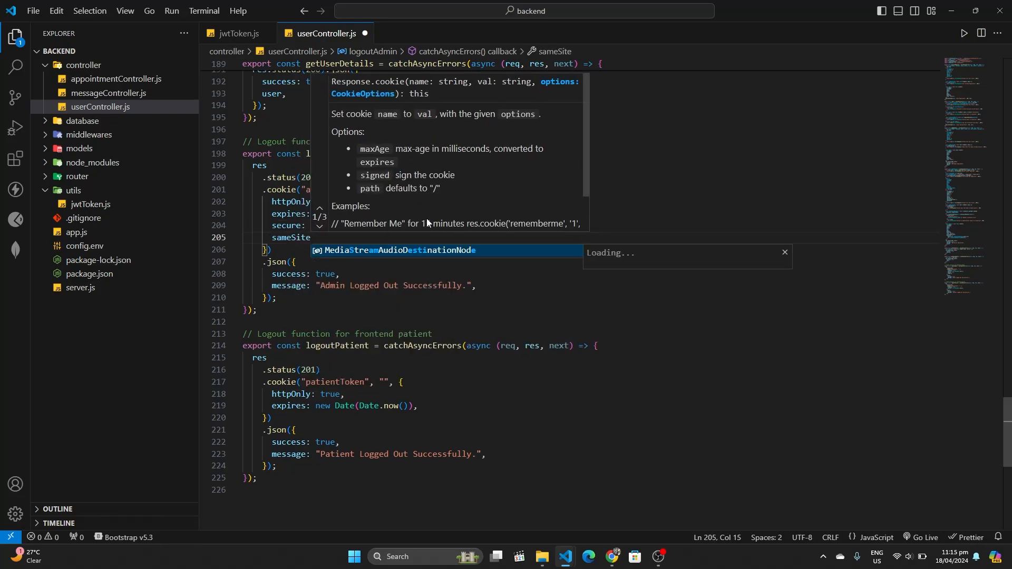
text(: "none)
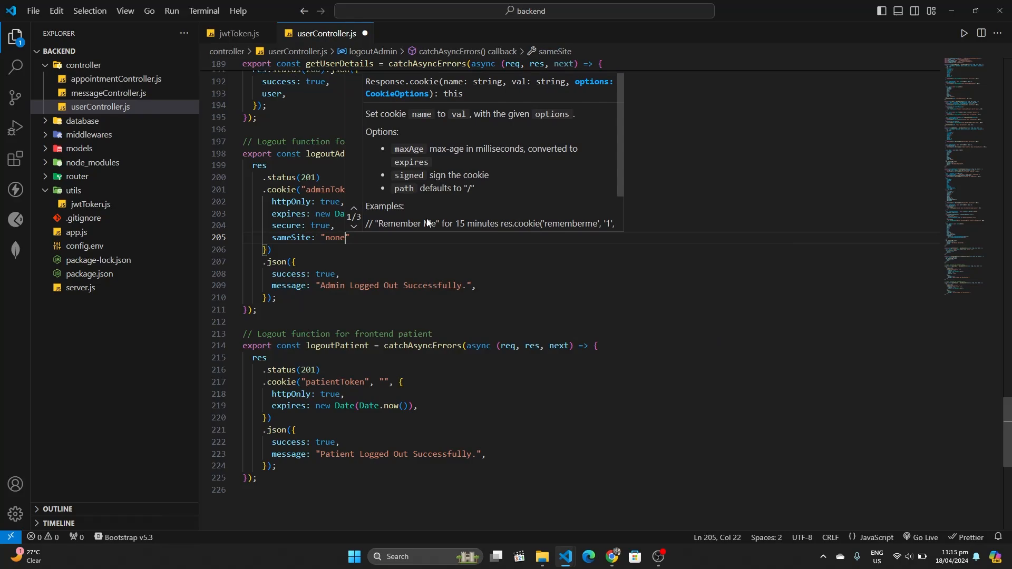
key(Left)
key(Left)
key(BackSpace)
text(N)
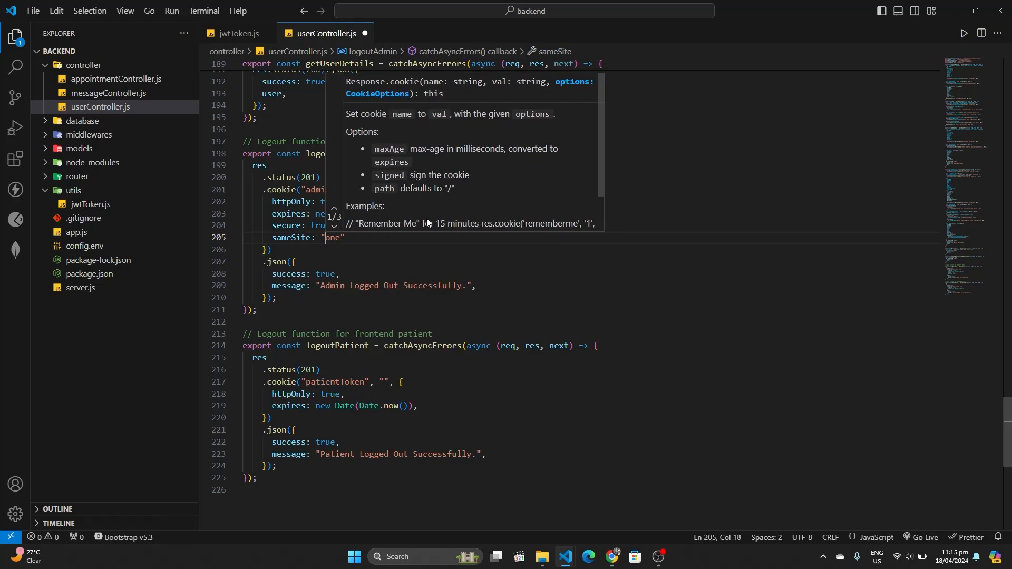
click(354, 243)
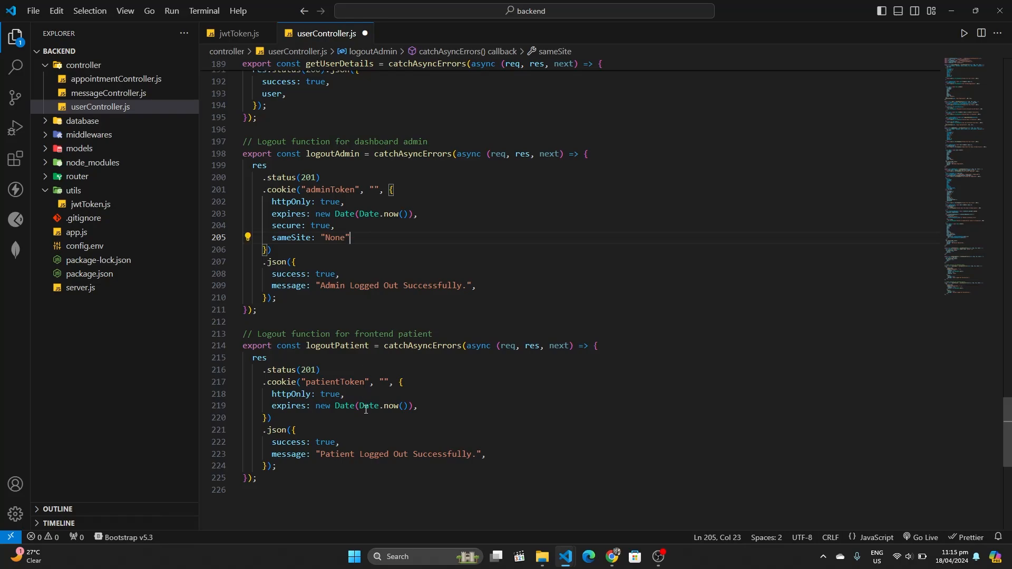
Add sameSite: "None" and secure: true to the logoutPatient cookie options and save the file
click(421, 404)
key(Return)
text(sa)
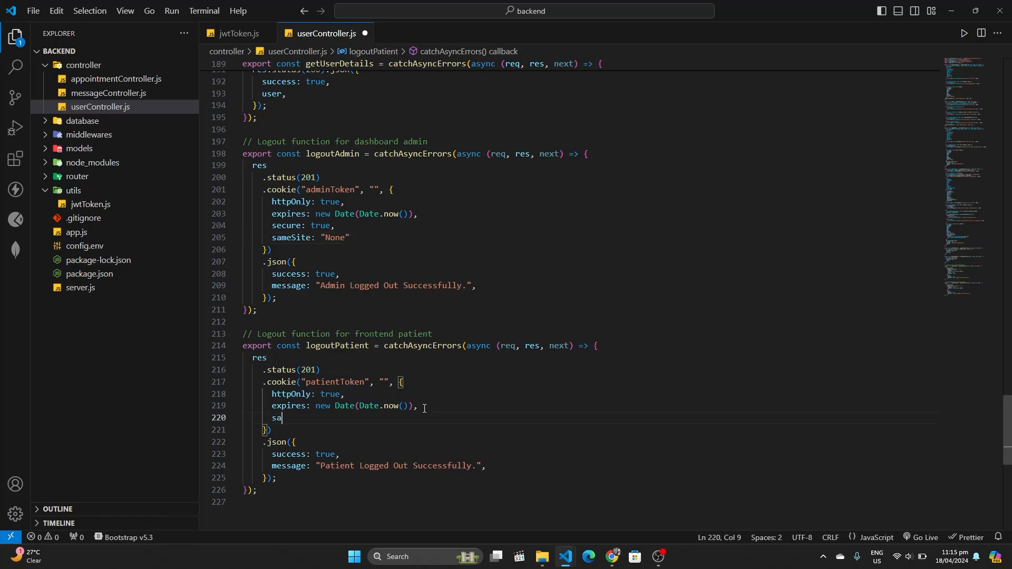
text(meSiteL:)
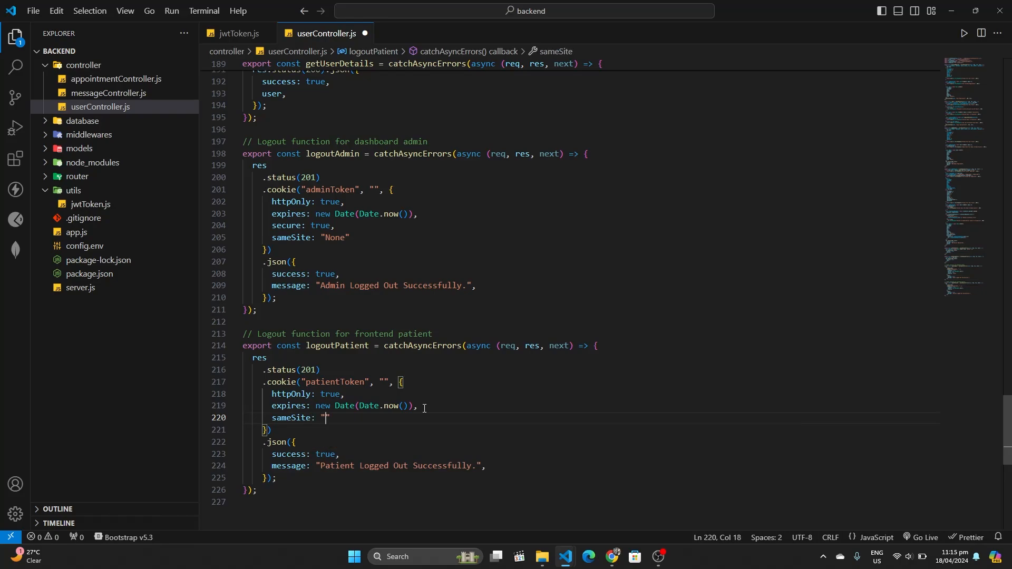
text( "None",)
key(Return)
text(securee)
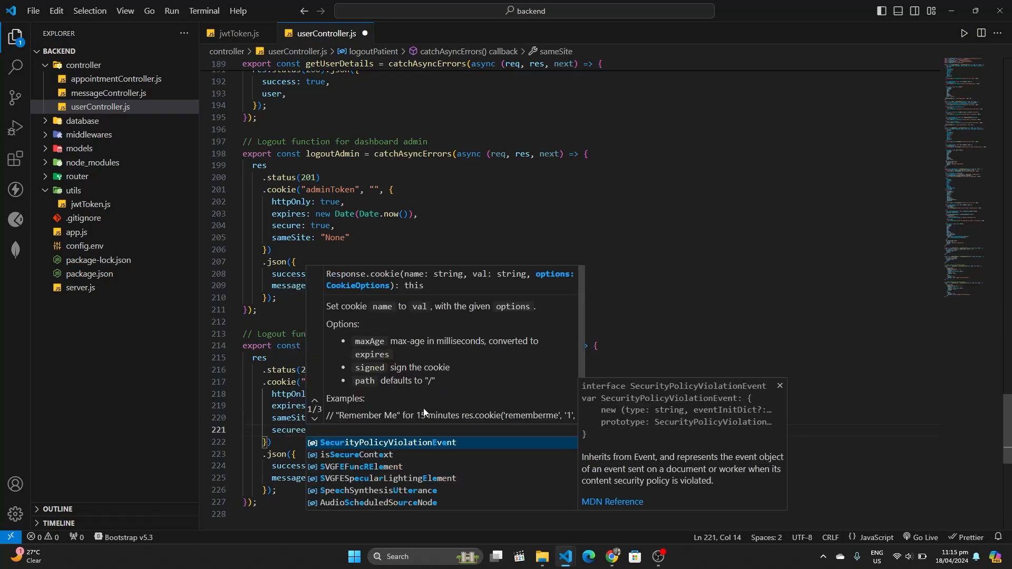
key(BackSpace)
text(: true)
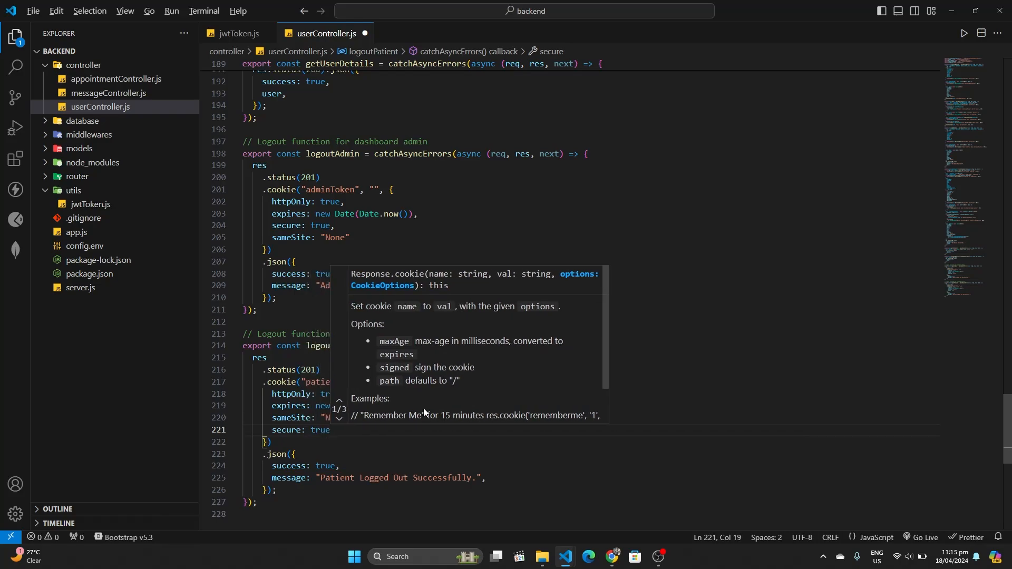
text(,)
click(361, 455)
key(ctrl+s)
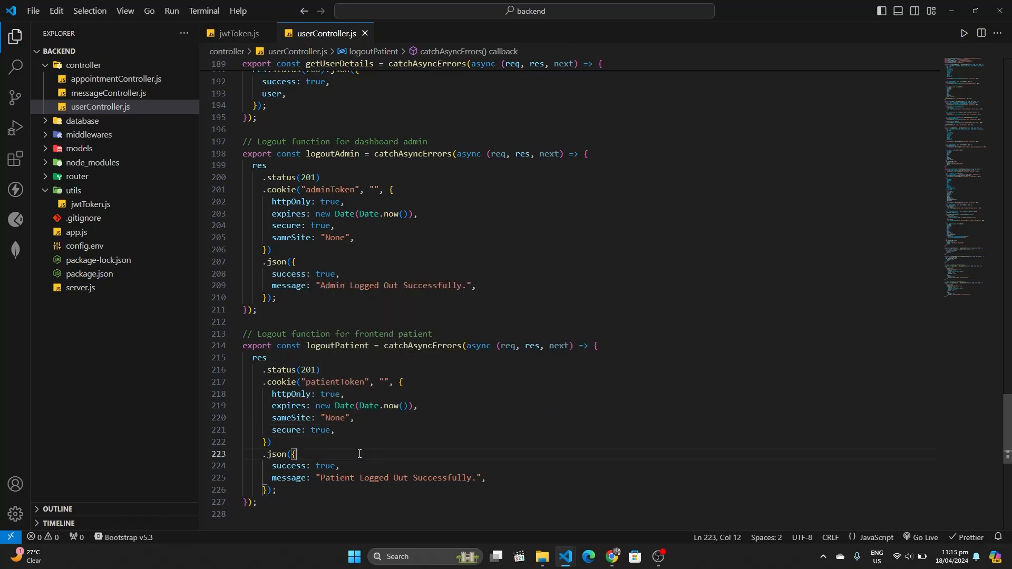
Close both editor tabs, collapse the utils and controller folders, and go to Source Control
drag(335, 430, 272, 418)
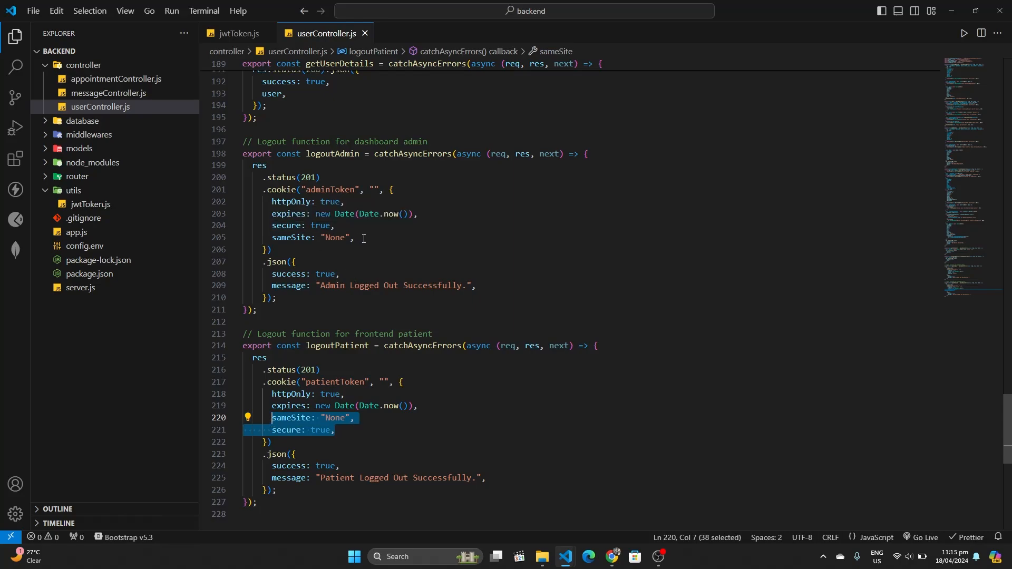
click(364, 238)
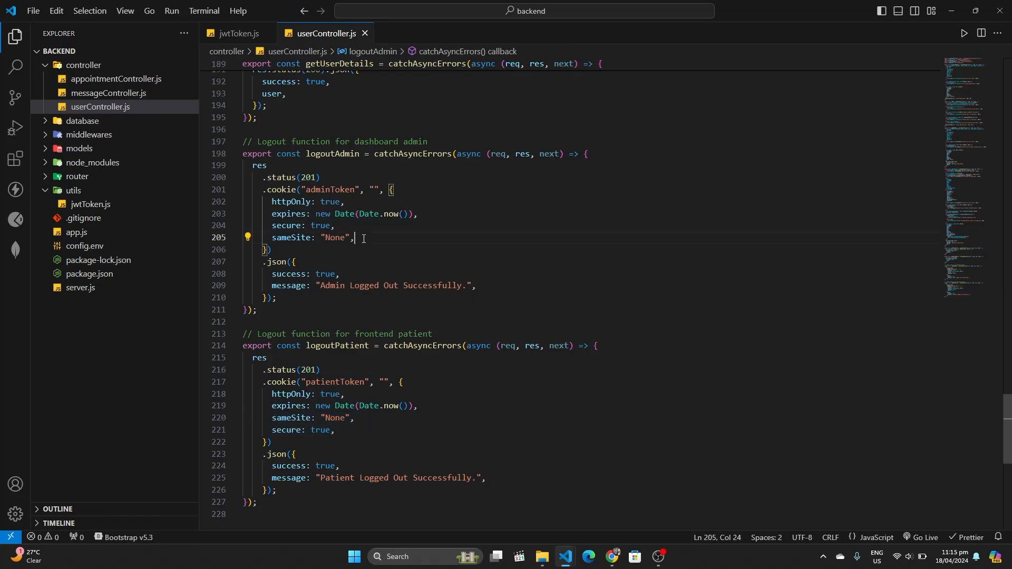
click(364, 33)
click(268, 33)
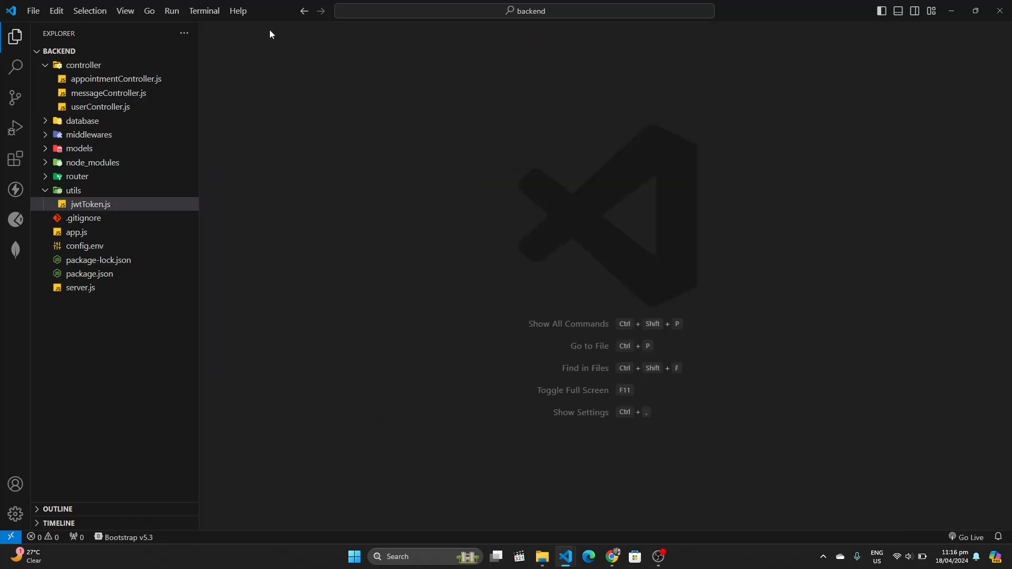
click(44, 193)
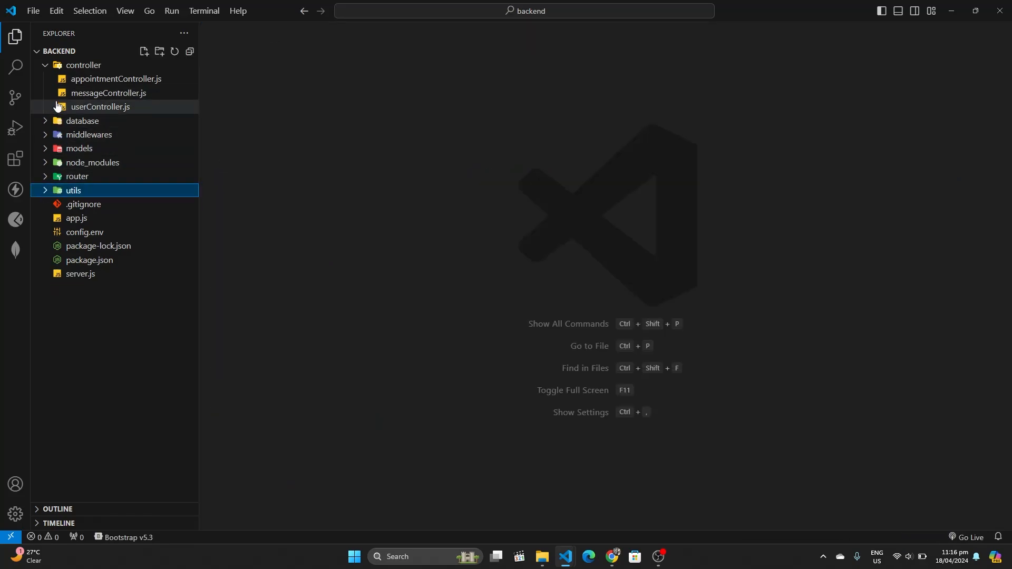
click(46, 68)
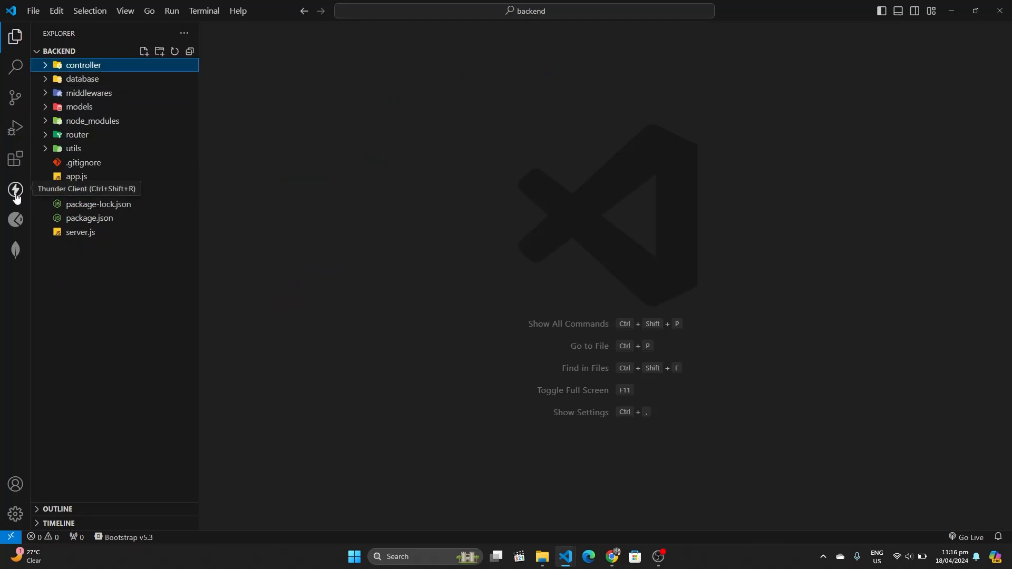
click(14, 103)
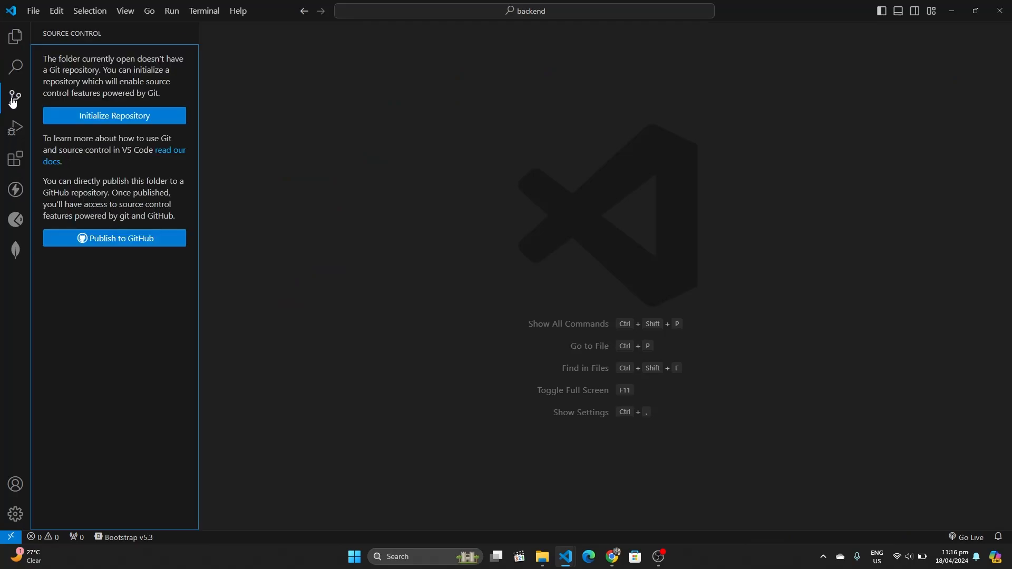
Initialize a Git repository for the backend and commit all 19 files with message "commit"
click(91, 126)
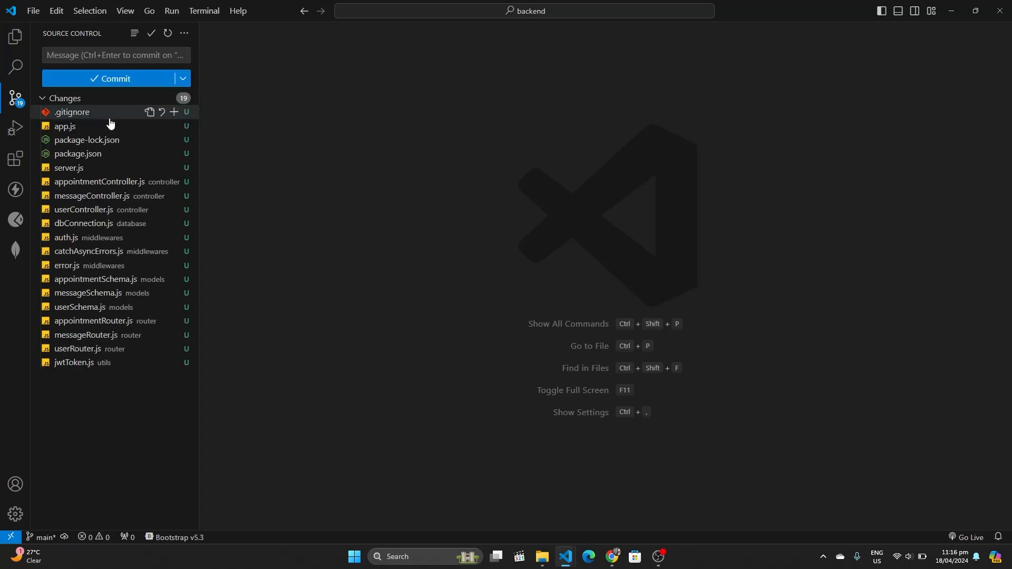
click(110, 56)
text(commit)
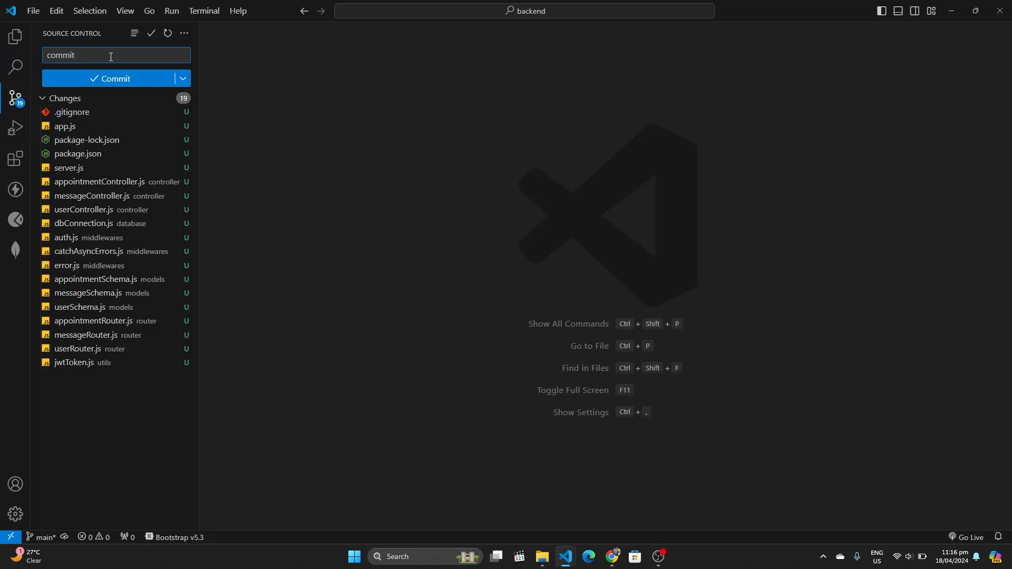
click(102, 82)
click(185, 34)
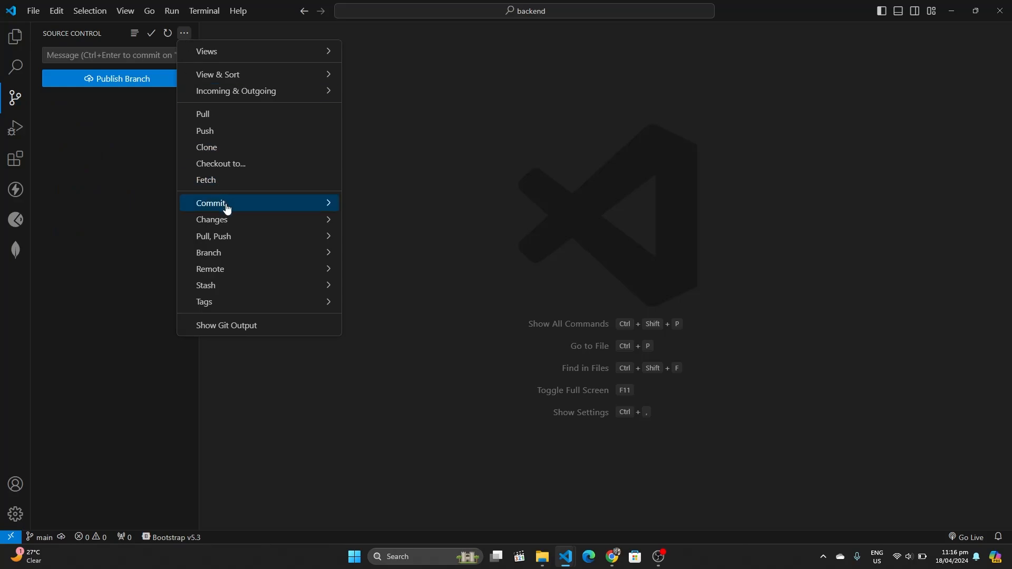
Add an HMS_Deployment remote using the pasted HMS_BACKEND_DEPLOYMENT GitHub URL
mouse_move(233, 237)
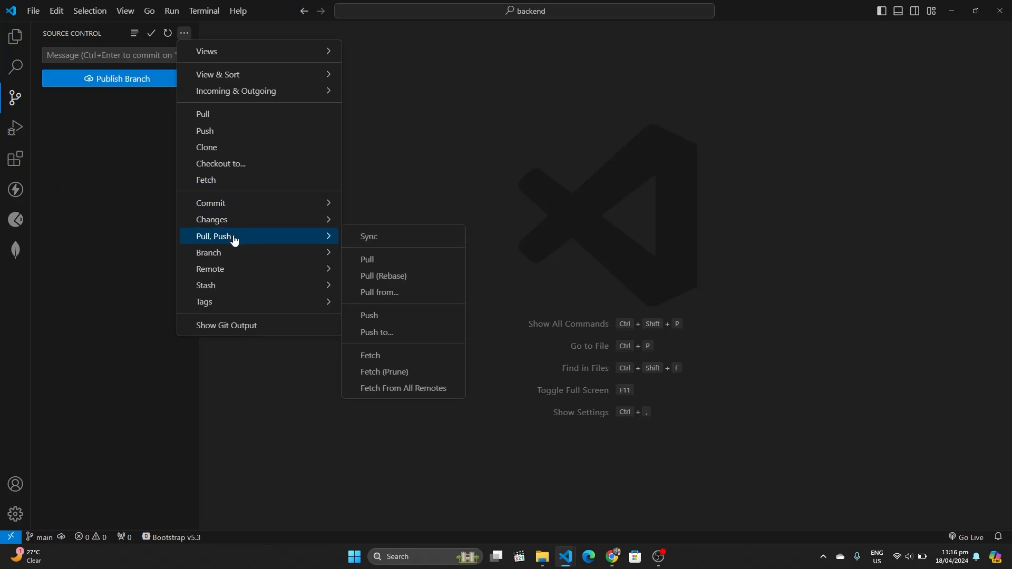
click(388, 340)
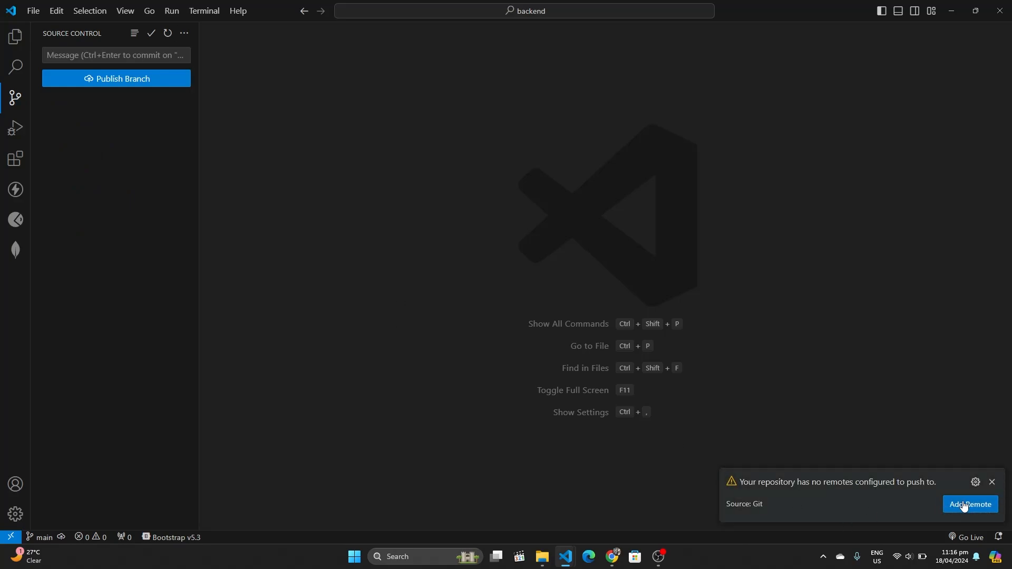
click(965, 506)
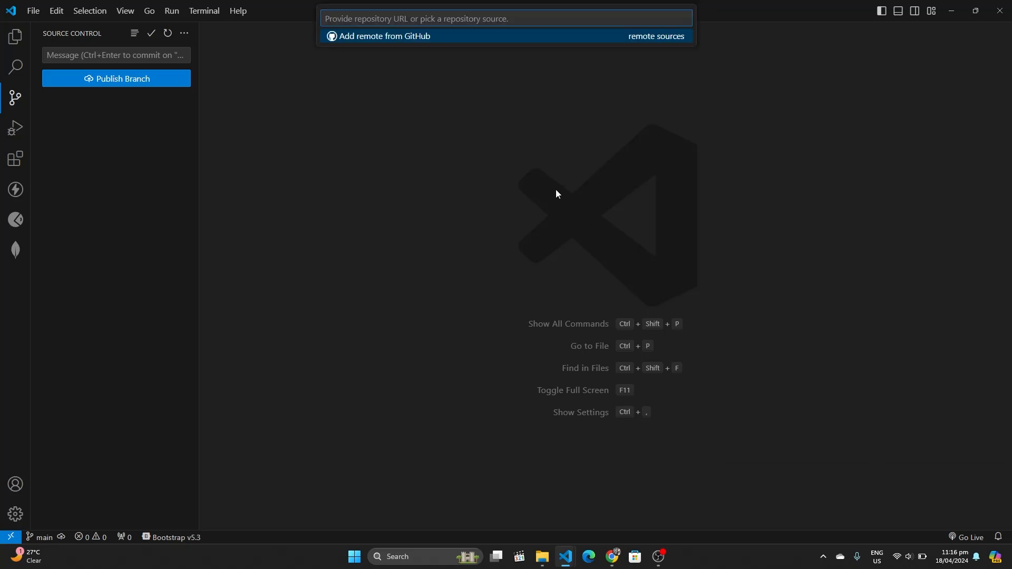
text(https://github.com/Zeeshu911/HMS_BACKEND_DEPLOYMENT)
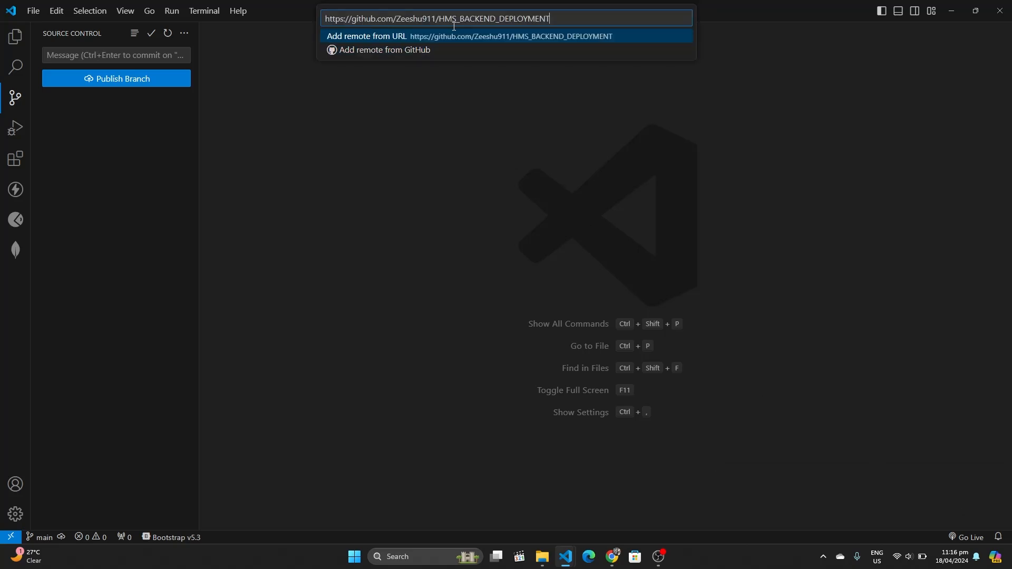
key(Return)
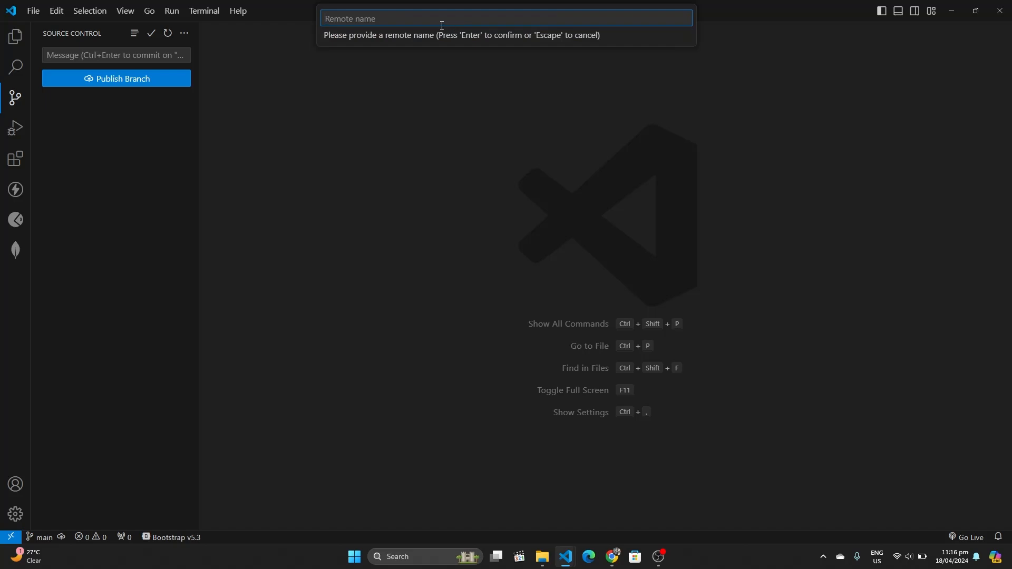
text(D)
text(HMS_)
key(Return)
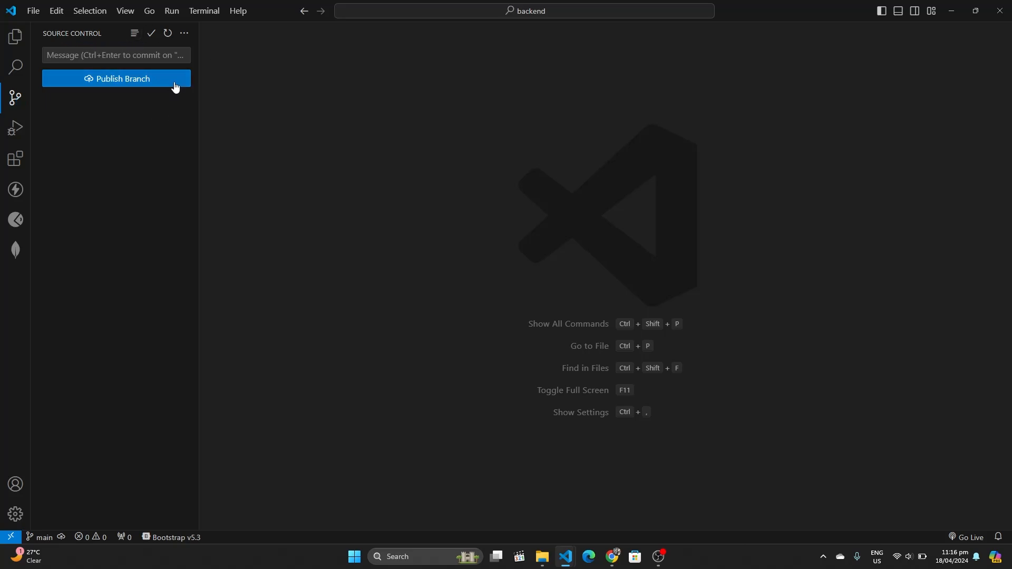
Push the main branch to the HMS_Deployment remote
click(184, 34)
mouse_move(232, 236)
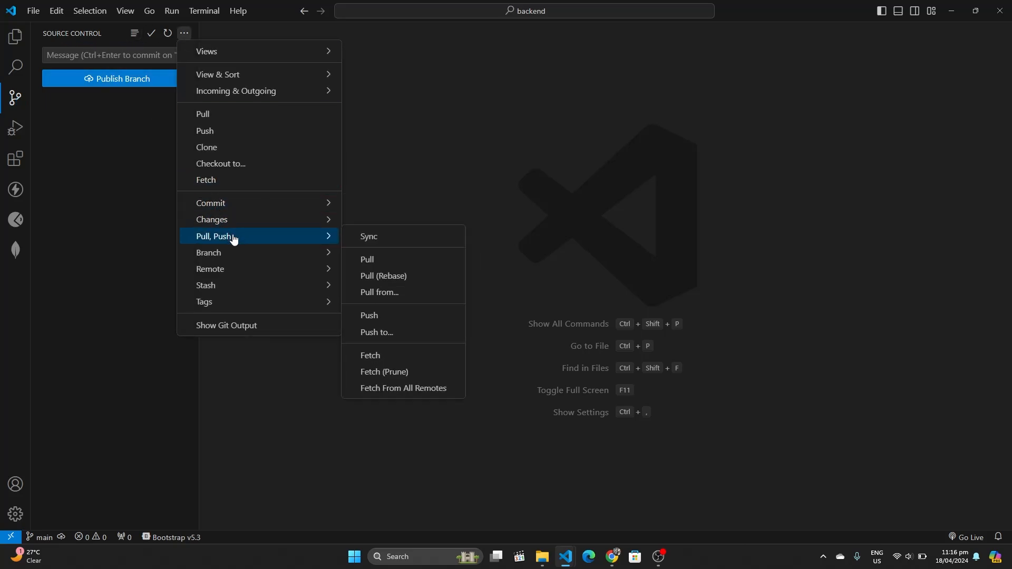
click(391, 334)
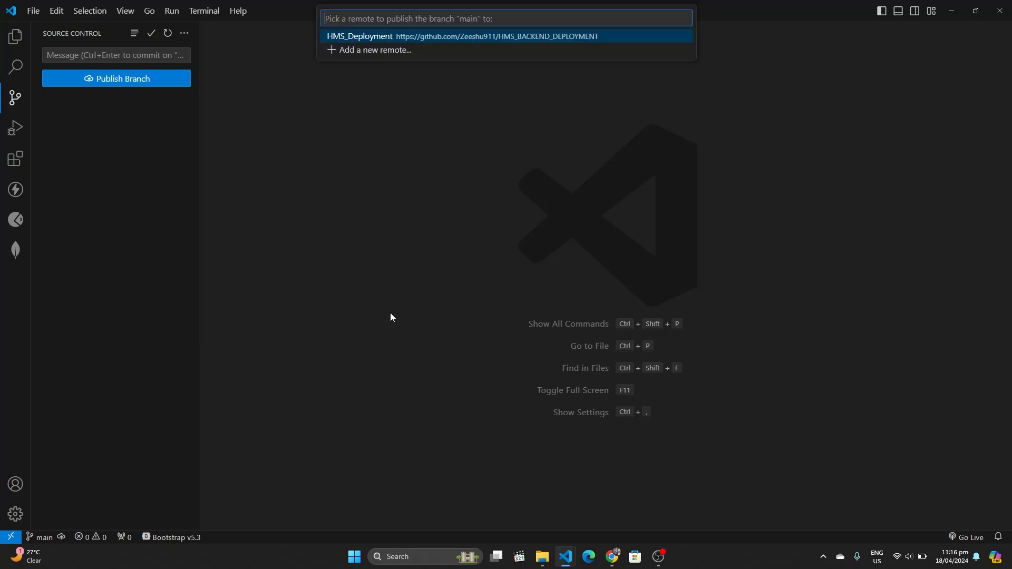
click(406, 36)
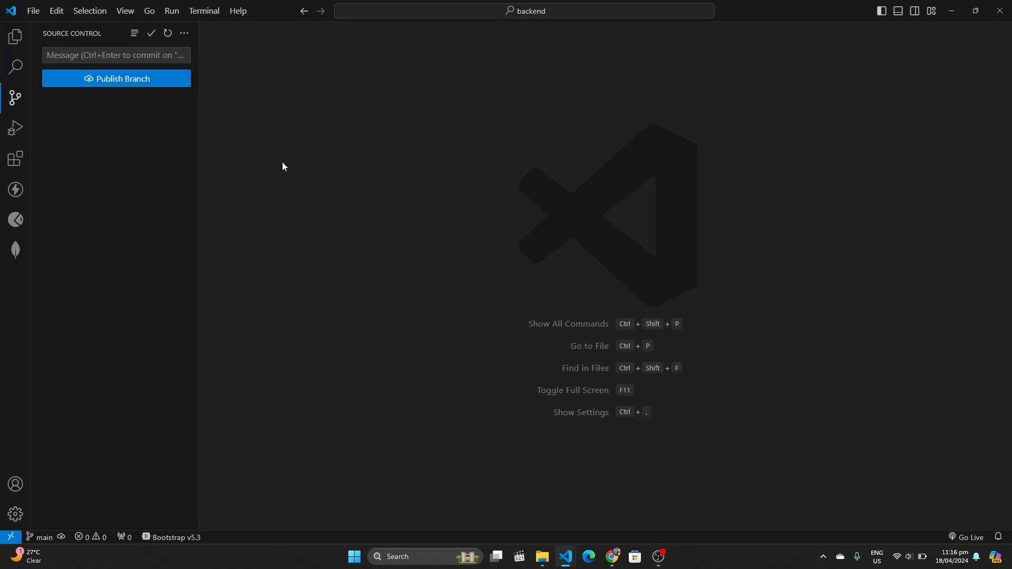
Reload HMS_BACKEND_DEPLOYMENT on GitHub to confirm the pushed backend files, then close that tab
mouse_move(611, 556)
click(584, 530)
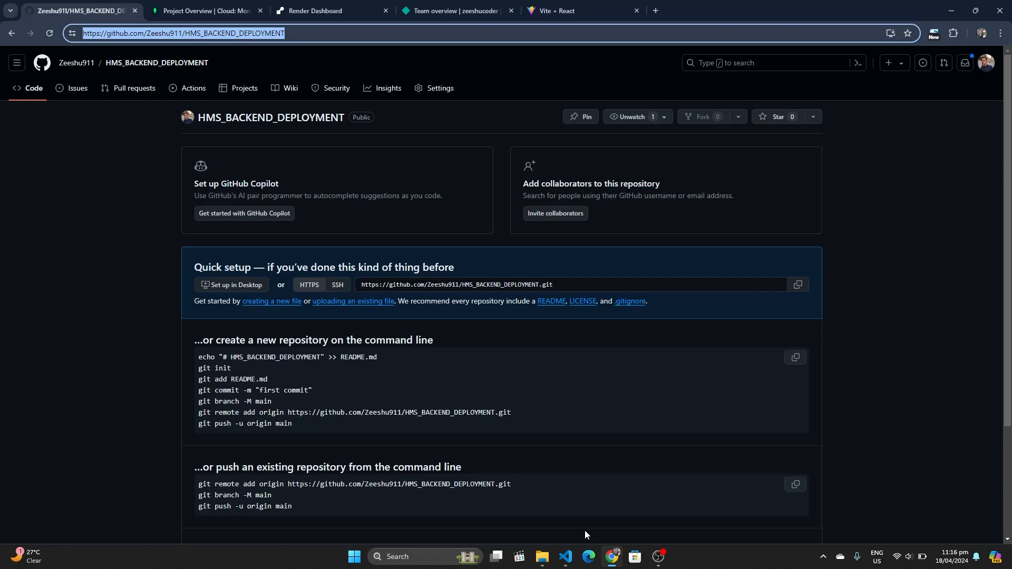
click(50, 33)
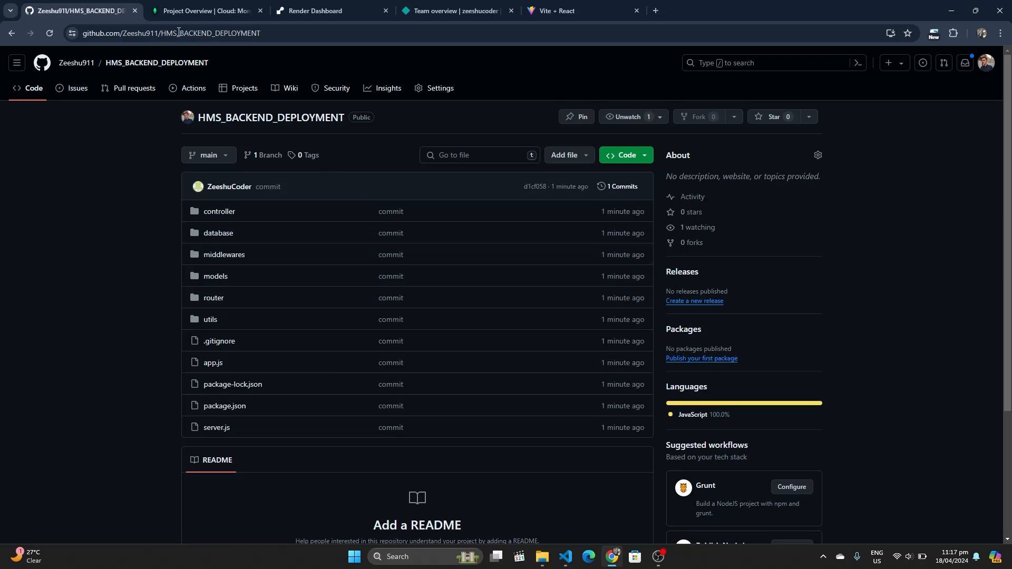
click(134, 12)
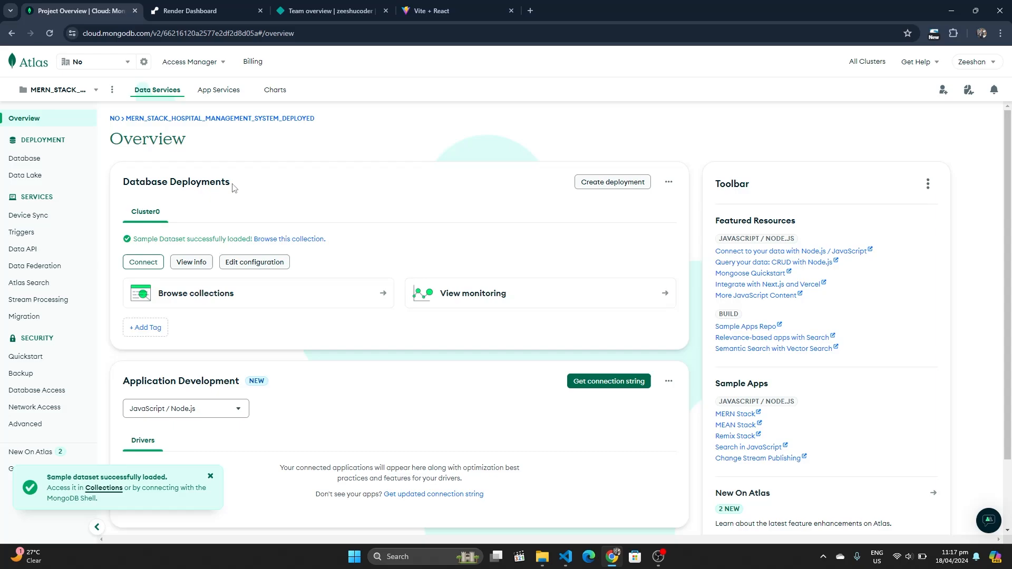
Glance at config.env in VS Code, dismiss the missing-formatter message, and bring up the Render dashboard
mouse_move(565, 557)
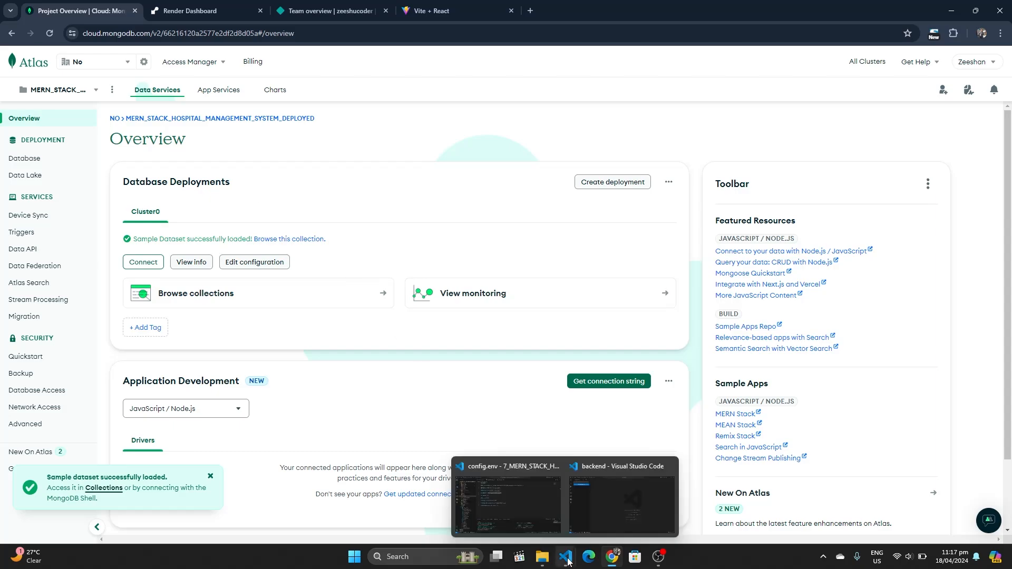
click(549, 534)
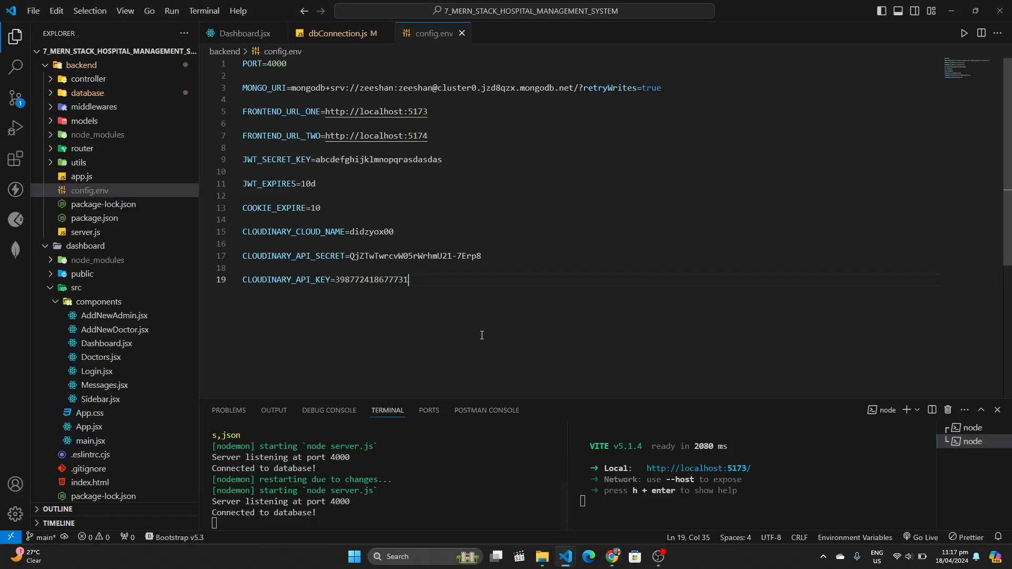
key(shift+alt+f)
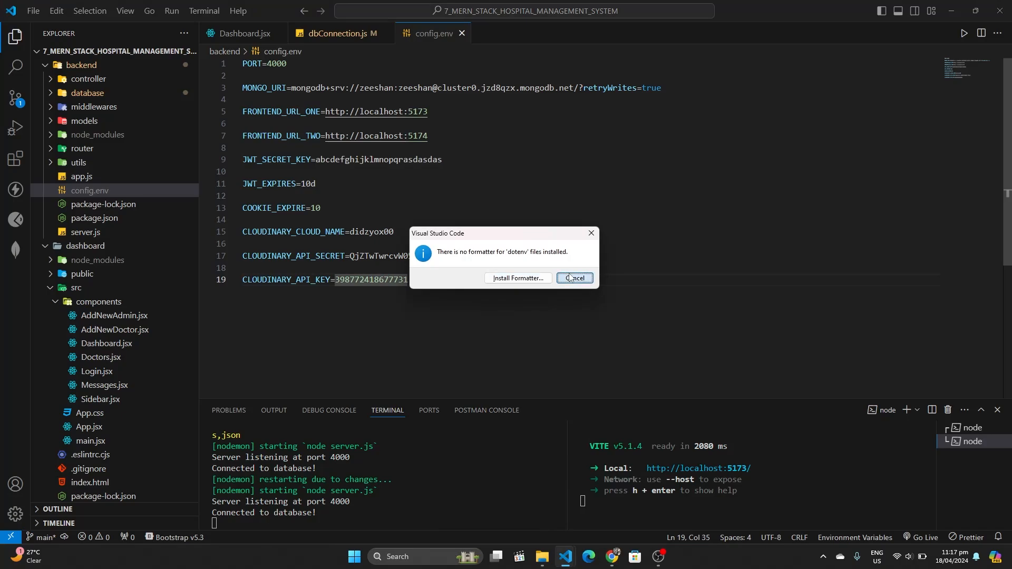
click(570, 278)
mouse_move(611, 557)
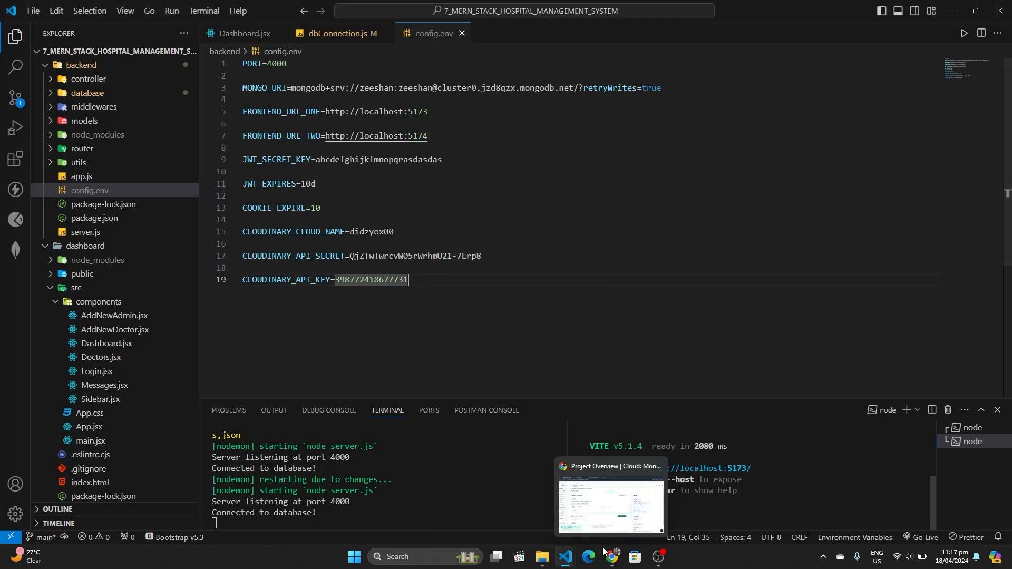
click(602, 510)
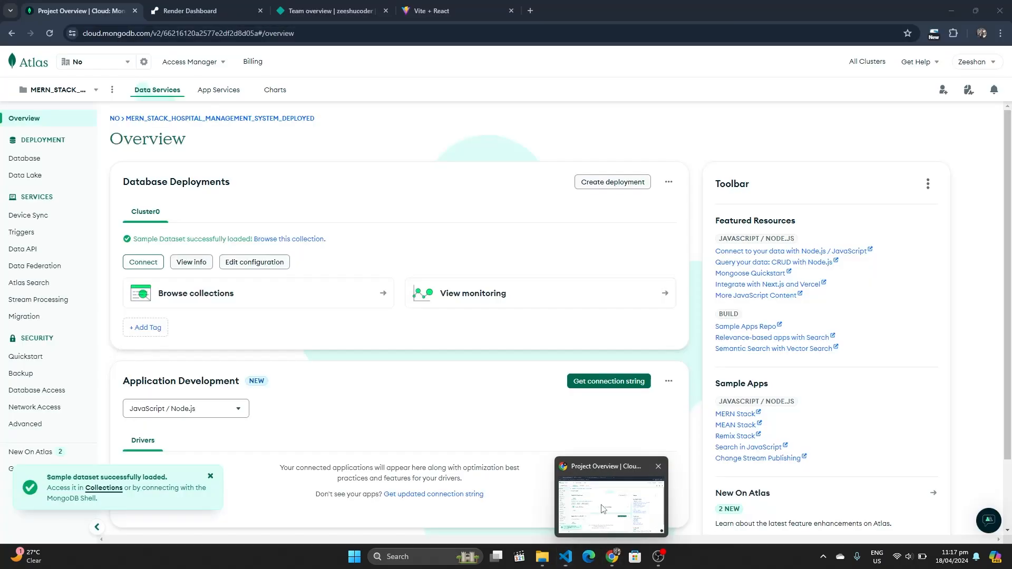
click(213, 9)
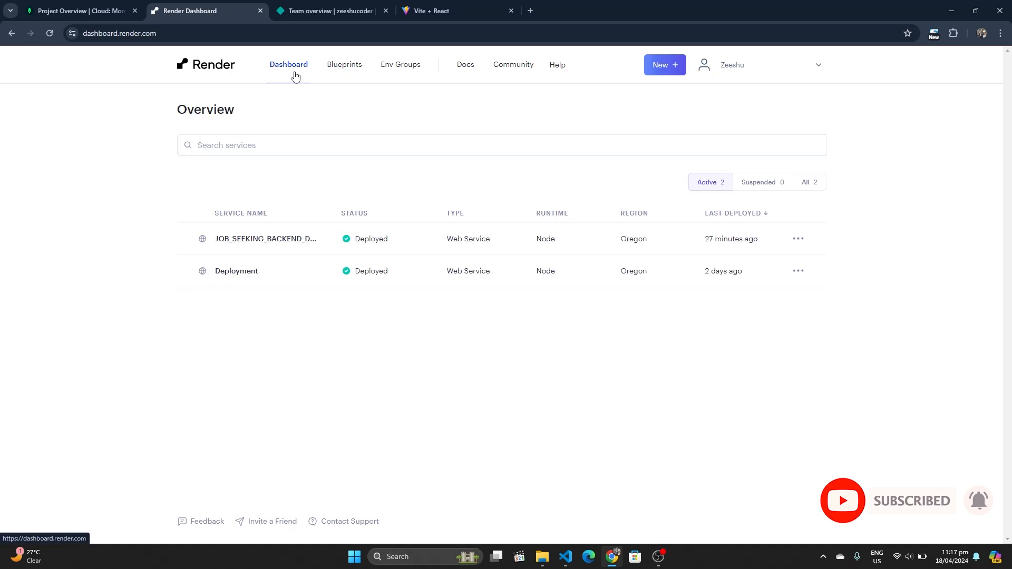
Create a new Render Web Service from a Git repository, connecting the Hospital-Management-System repo
click(668, 69)
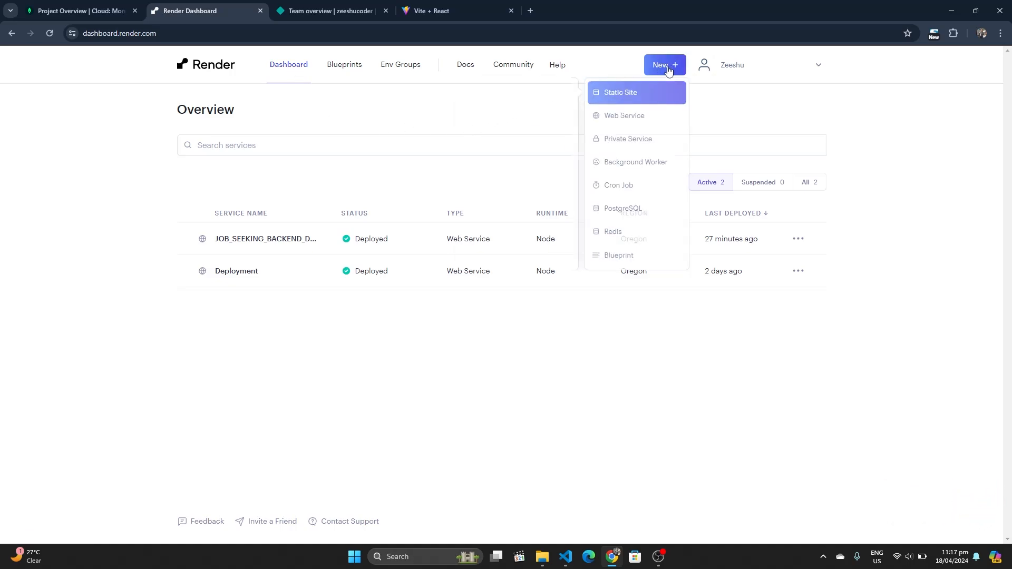
click(633, 121)
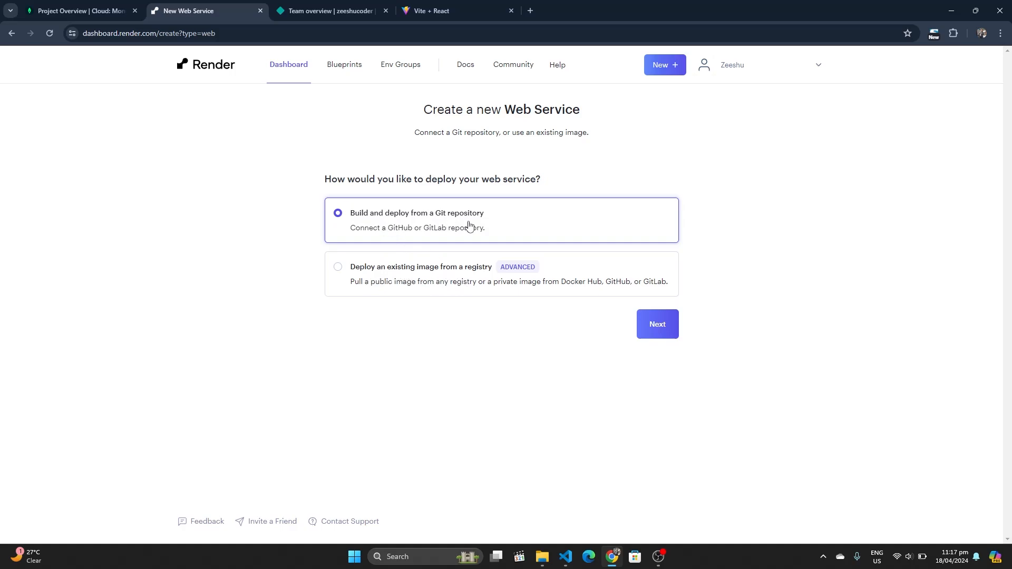
click(648, 333)
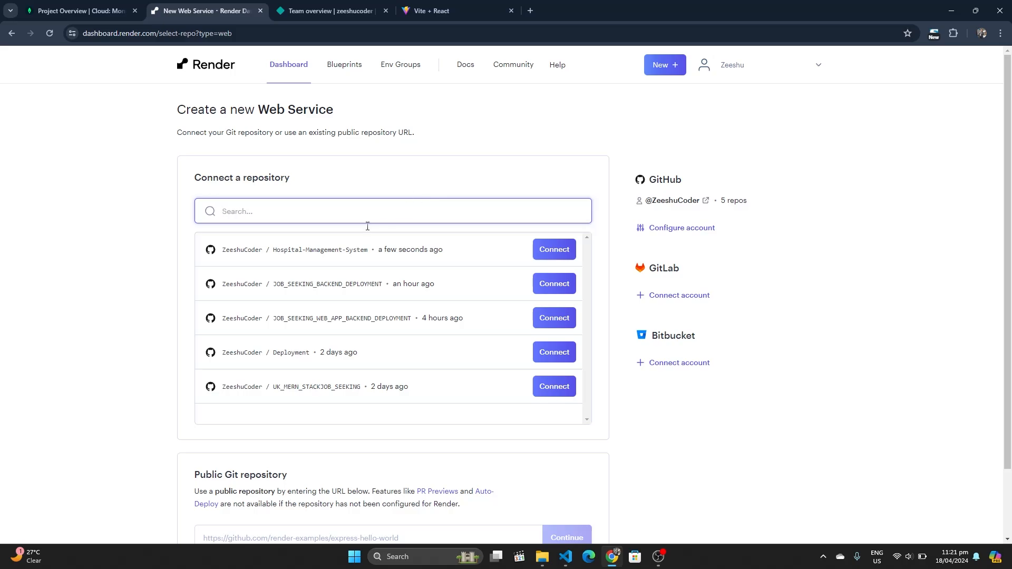
click(379, 253)
drag(380, 254, 444, 251)
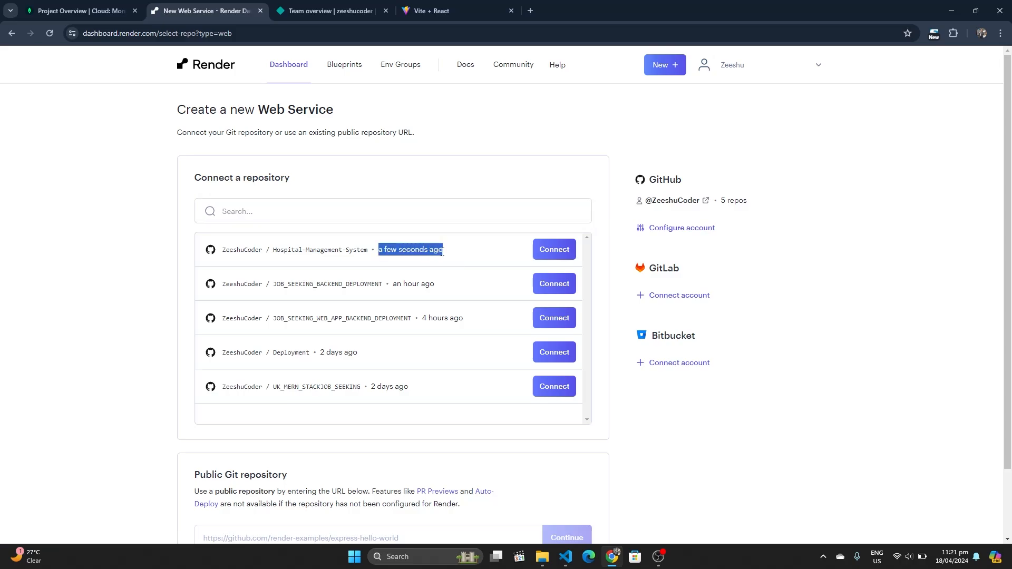
click(555, 250)
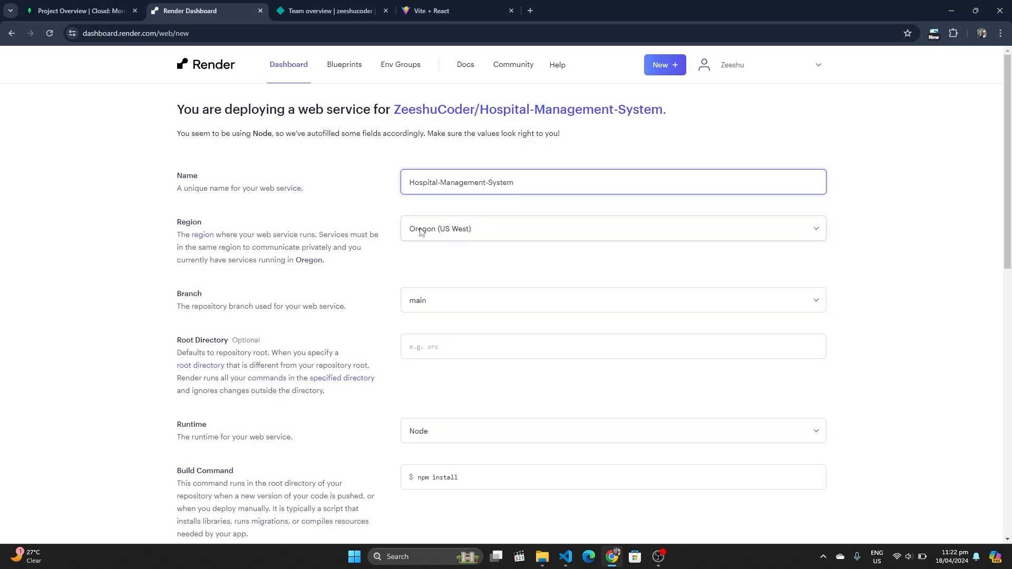
Change the Render start command from node index.js to node server.js
scroll(420, 232, down, 3)
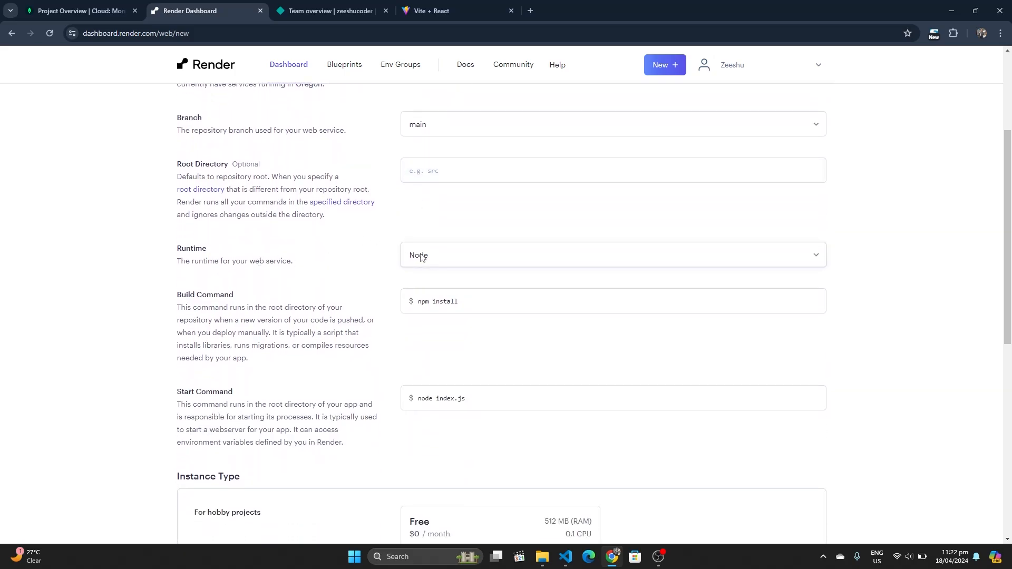
scroll(367, 264, down, 1)
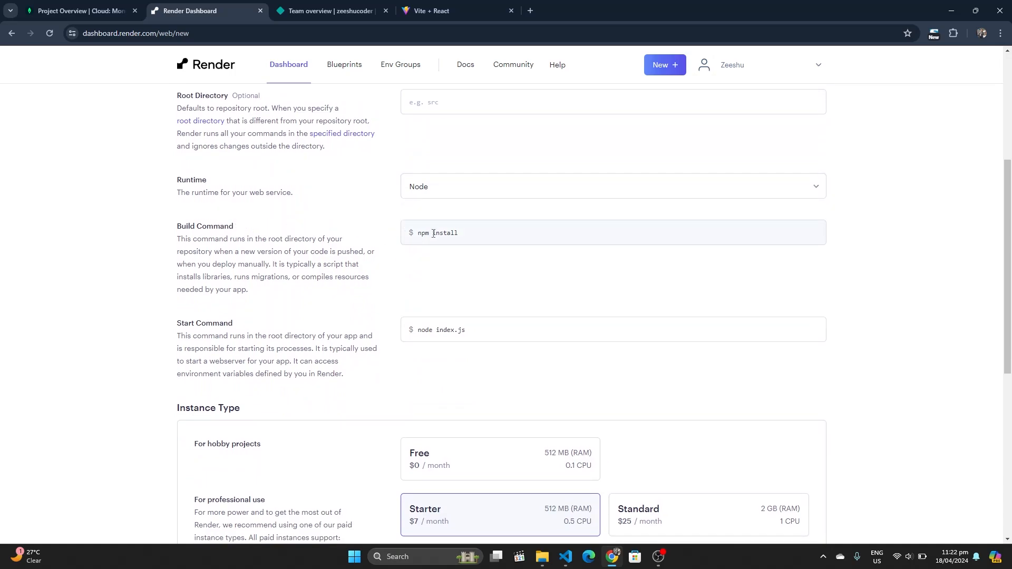
scroll(433, 234, down, 1)
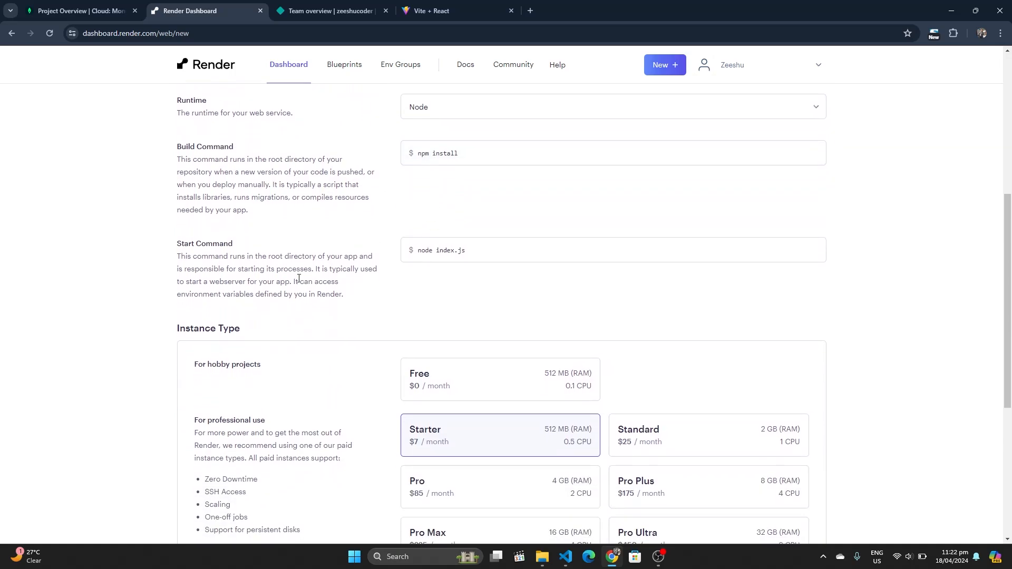
double_click(444, 251)
text(server)
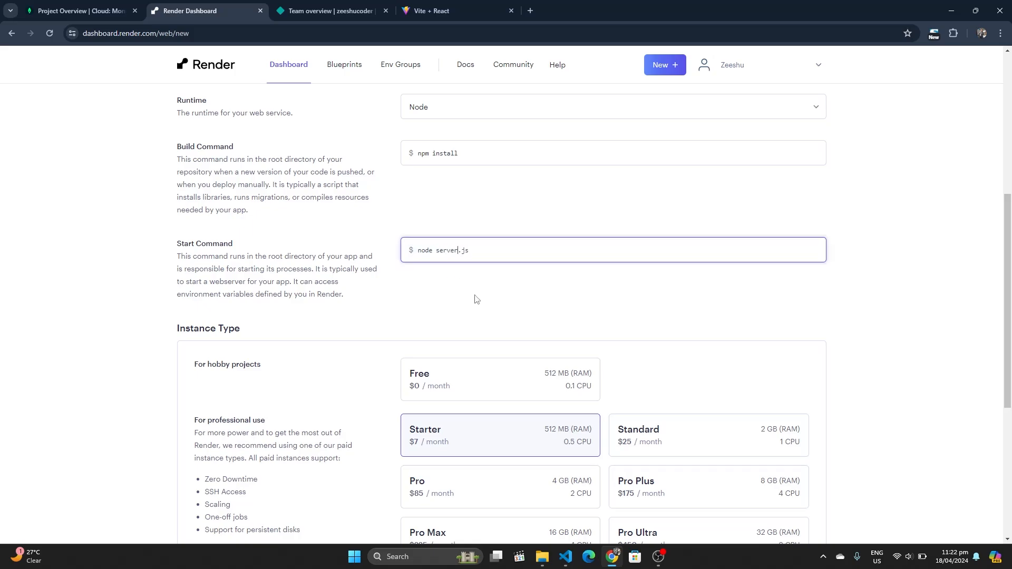
Confirm the backend's package.json start script runs node server.js, then return to Render
mouse_move(568, 555)
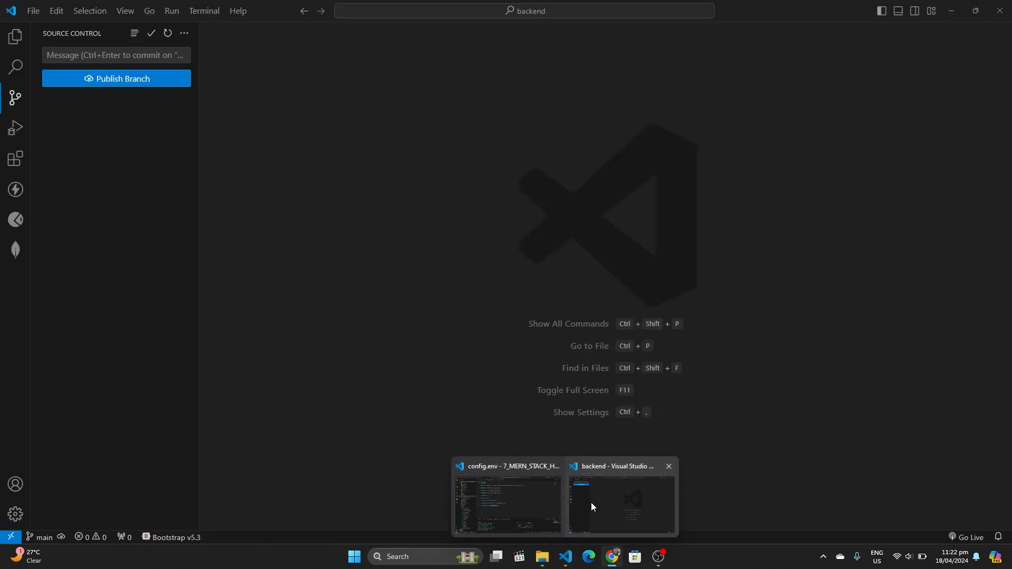
click(580, 502)
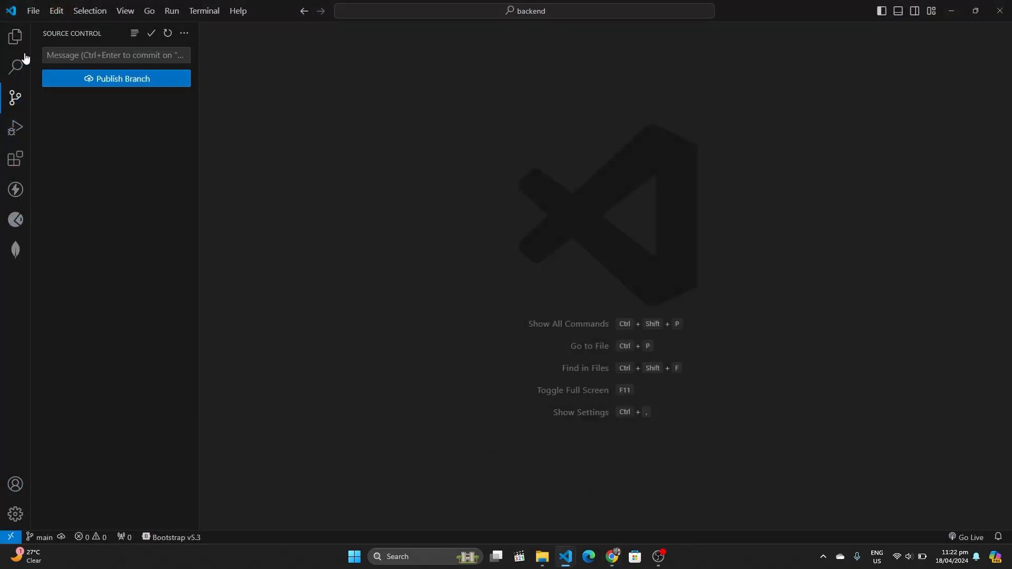
click(15, 36)
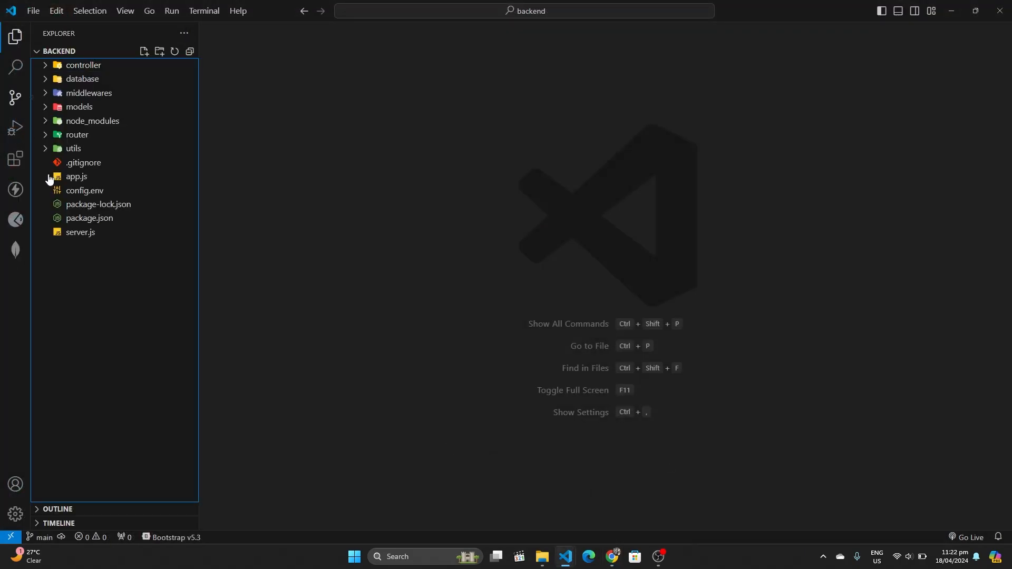
click(100, 219)
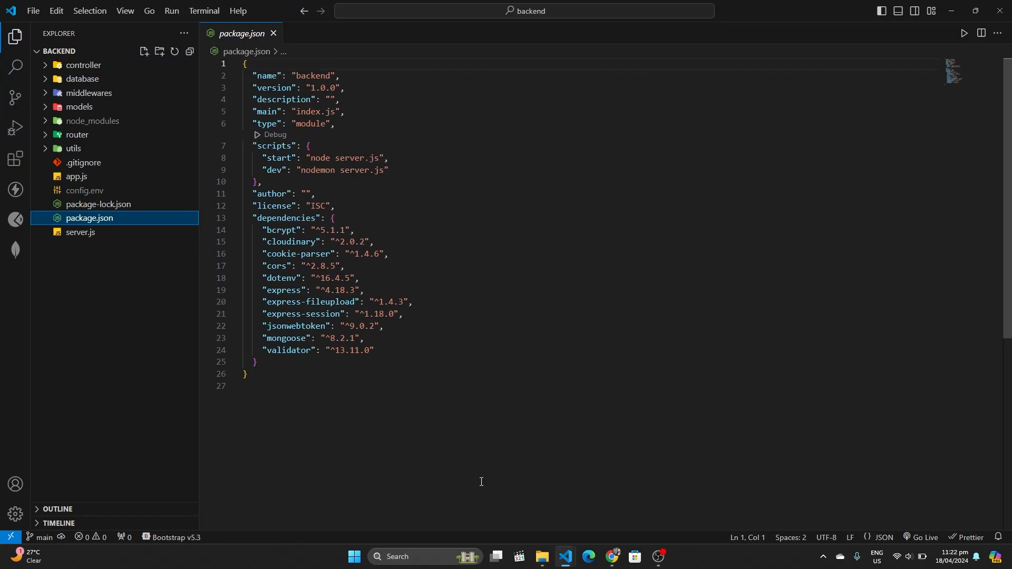
mouse_move(613, 557)
click(611, 501)
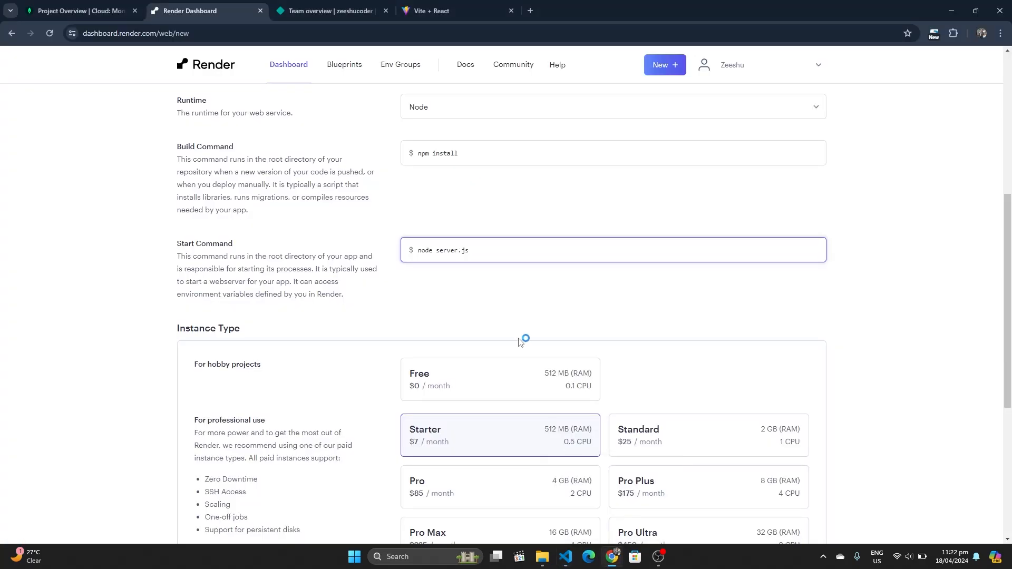
Choose the Free instance type and open the Add from .env dialog
scroll(477, 268, down, 2)
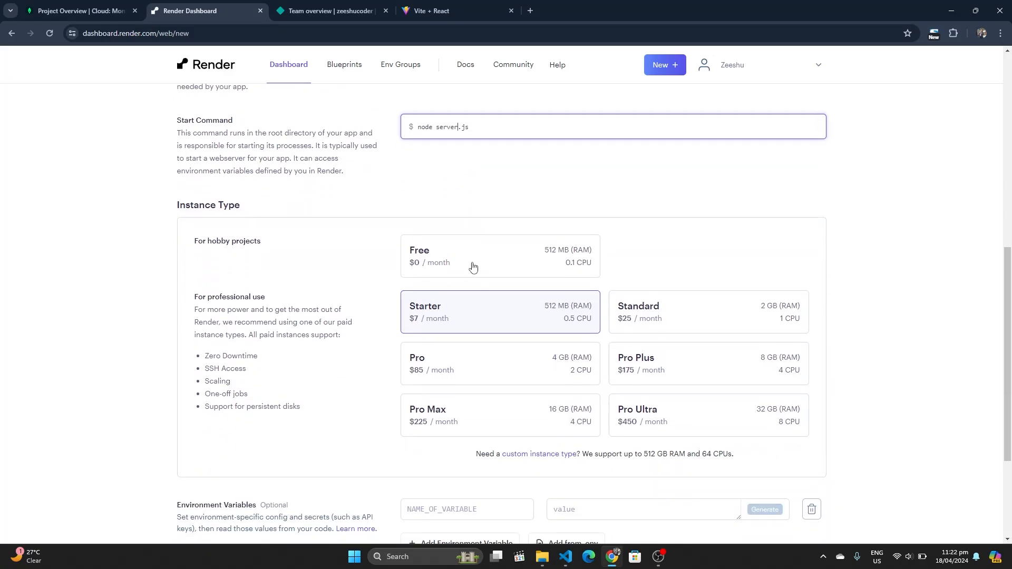
click(473, 268)
scroll(446, 259, down, 2)
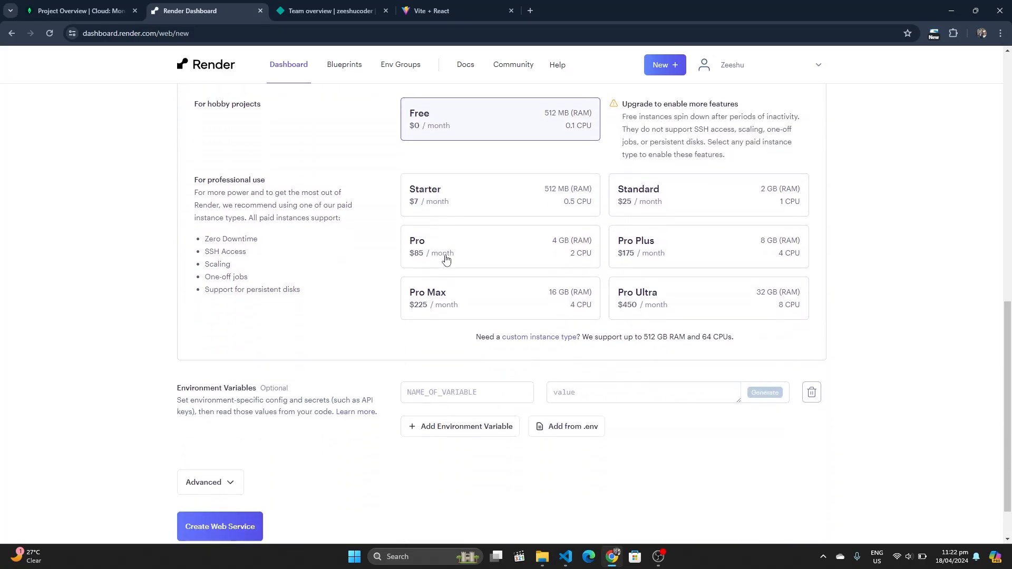
scroll(445, 258, down, 1)
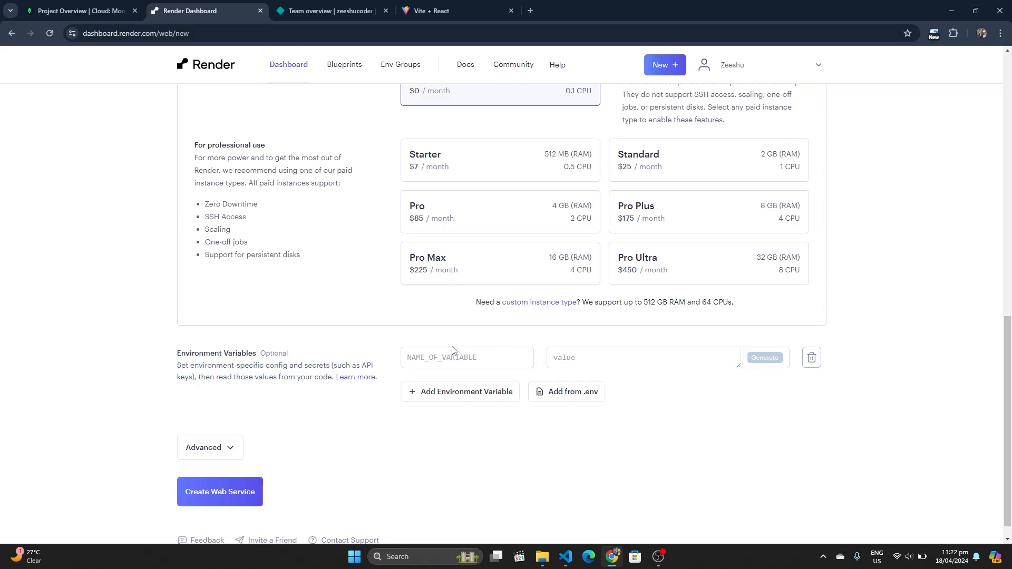
click(567, 404)
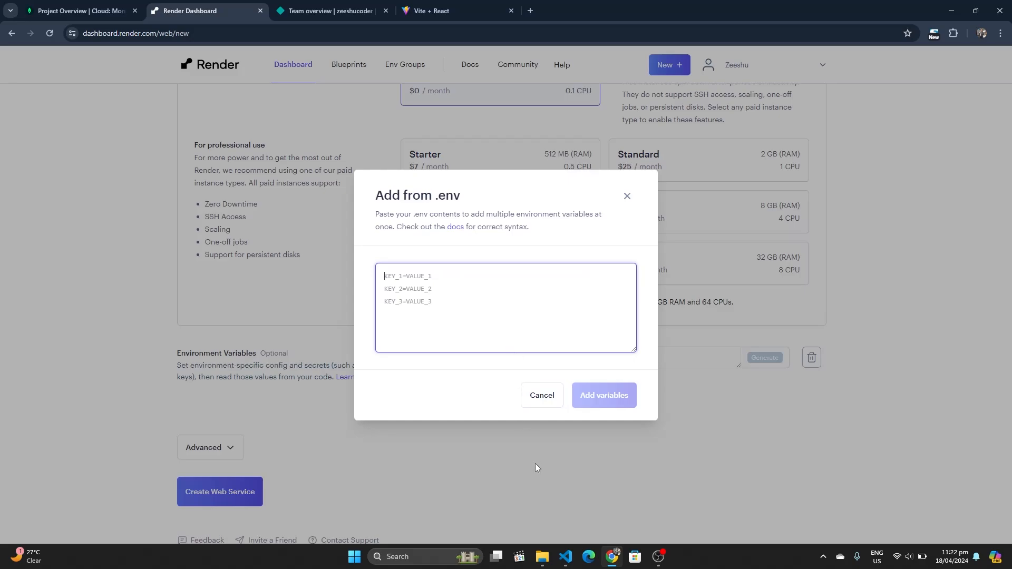
Select all of the backend's config.env contents to copy them
mouse_move(566, 557)
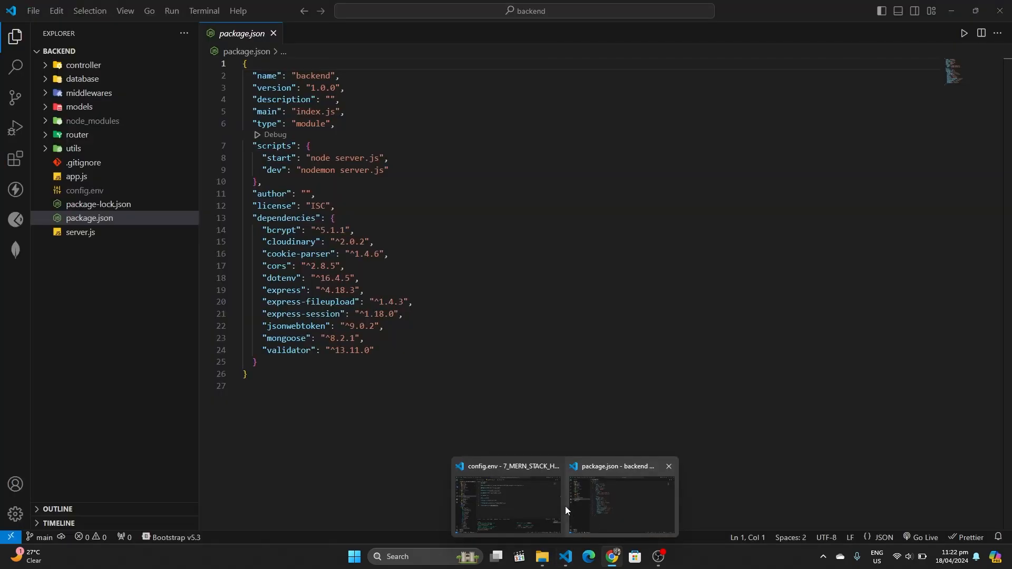
click(557, 505)
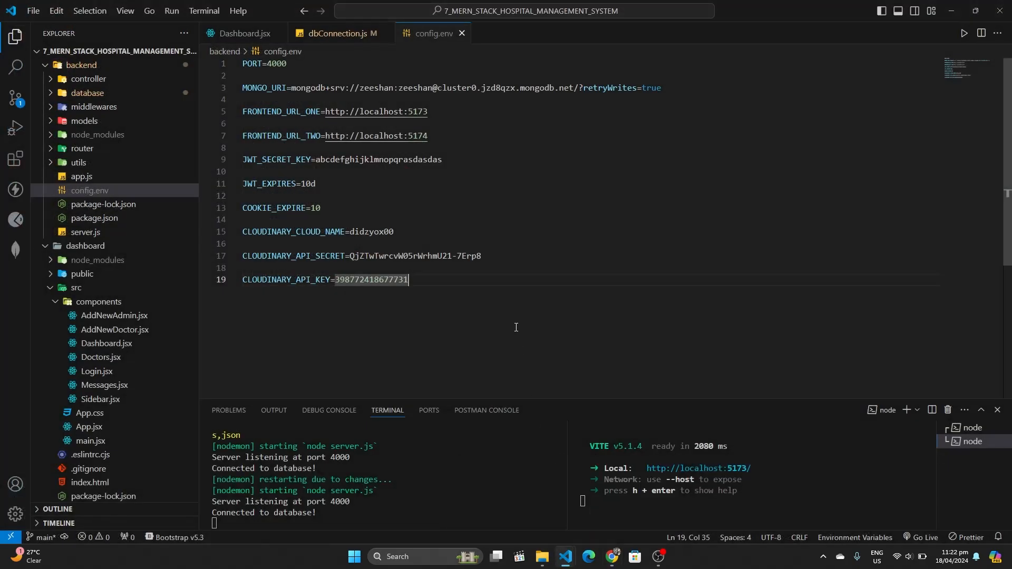
key(ctrl+a)
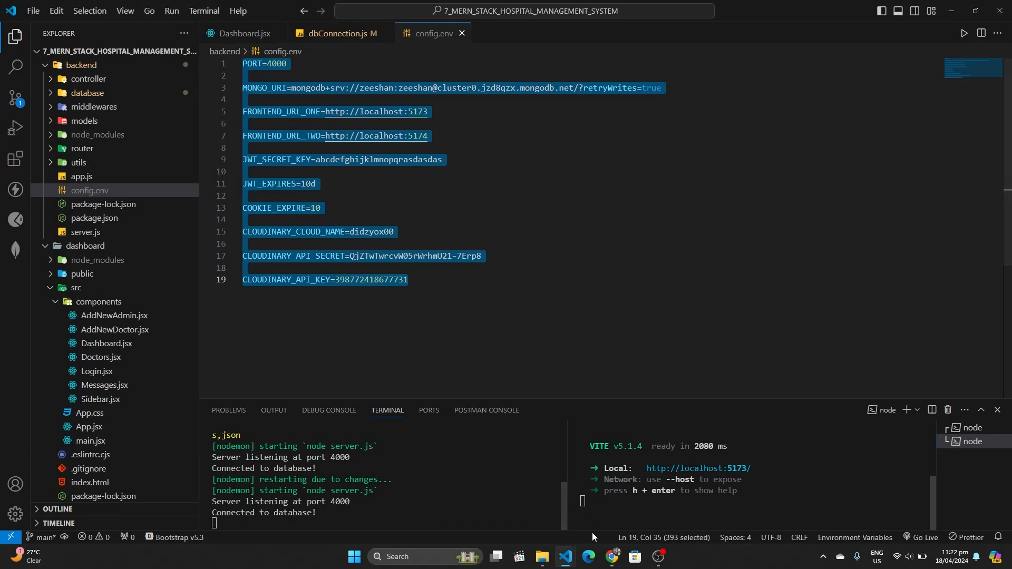
Paste the config.env contents into the Add from .env box and delete the PORT=4000 line
mouse_move(608, 557)
click(603, 501)
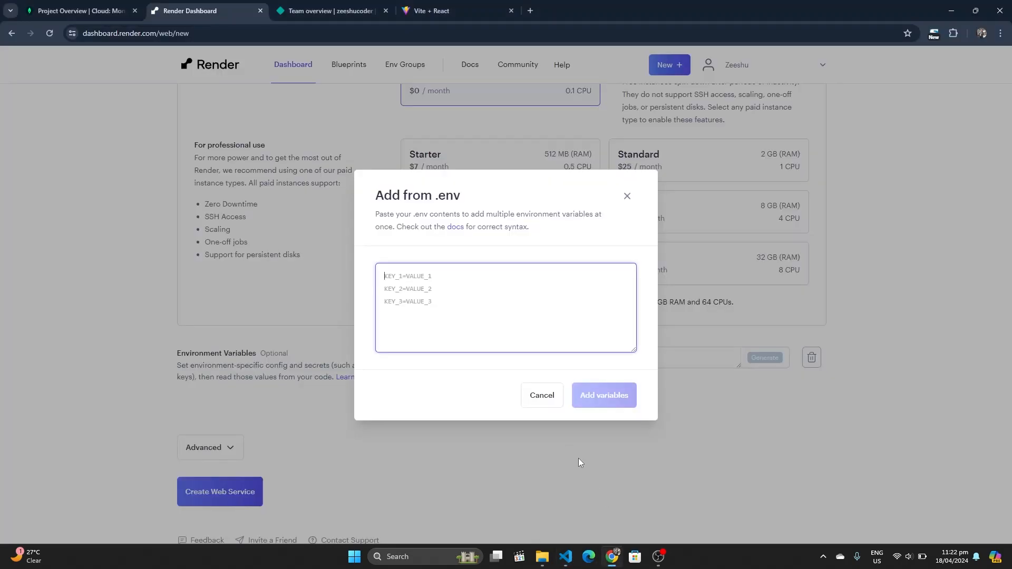
key(ctrl+v)
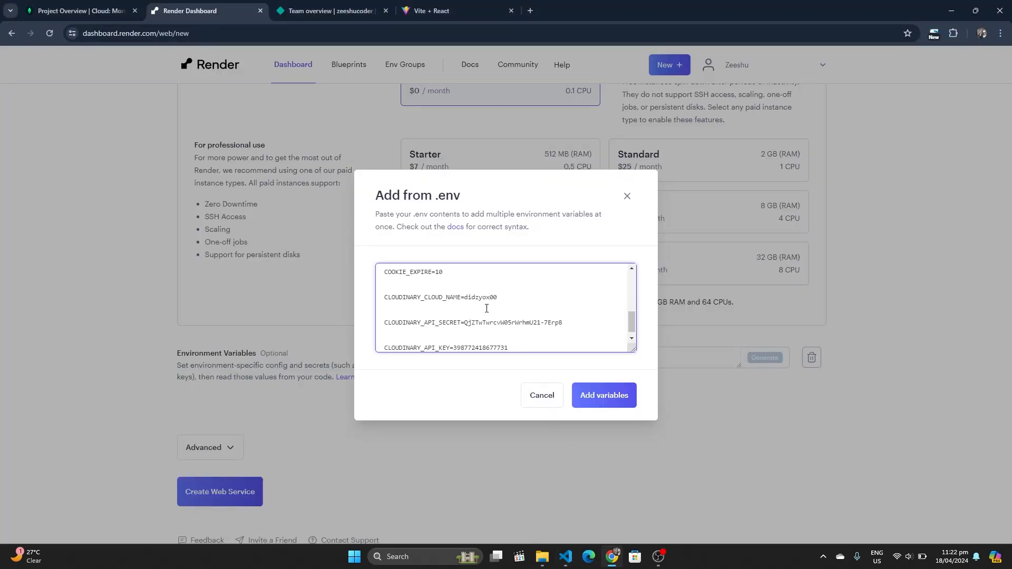
scroll(487, 308, down, 1)
scroll(487, 309, up, 5)
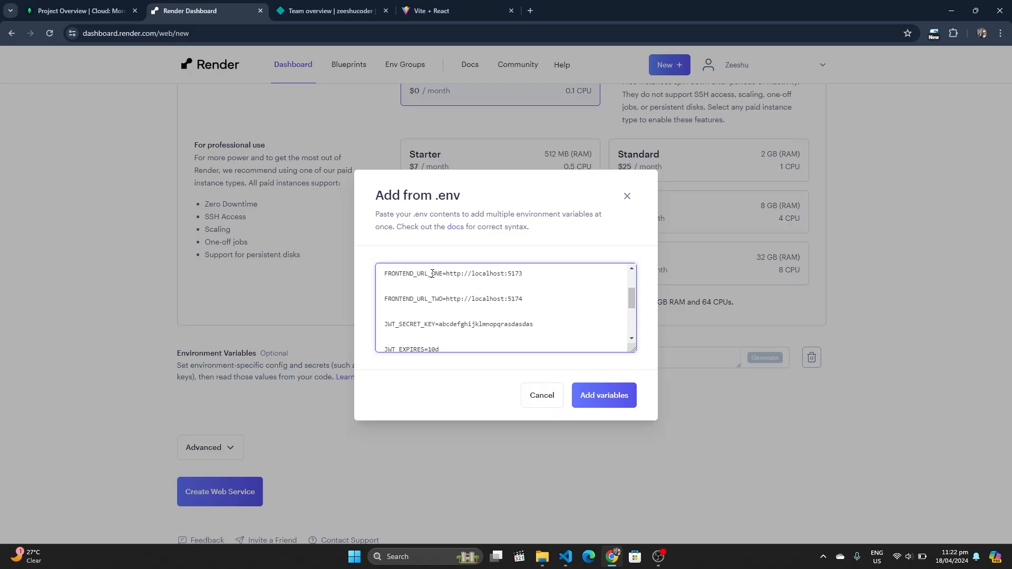
scroll(465, 300, up, 1)
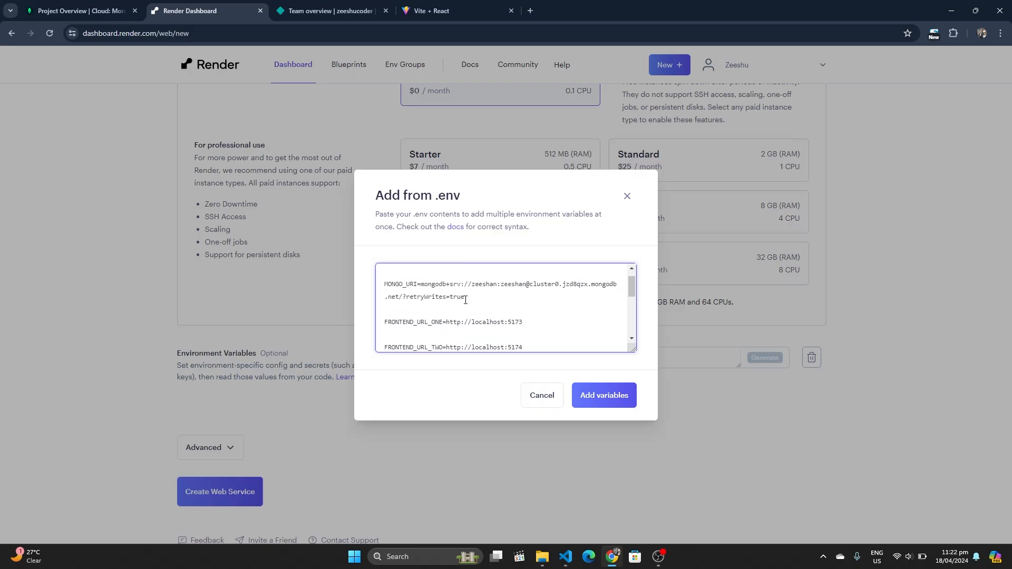
scroll(466, 300, down, 1)
scroll(466, 300, up, 1)
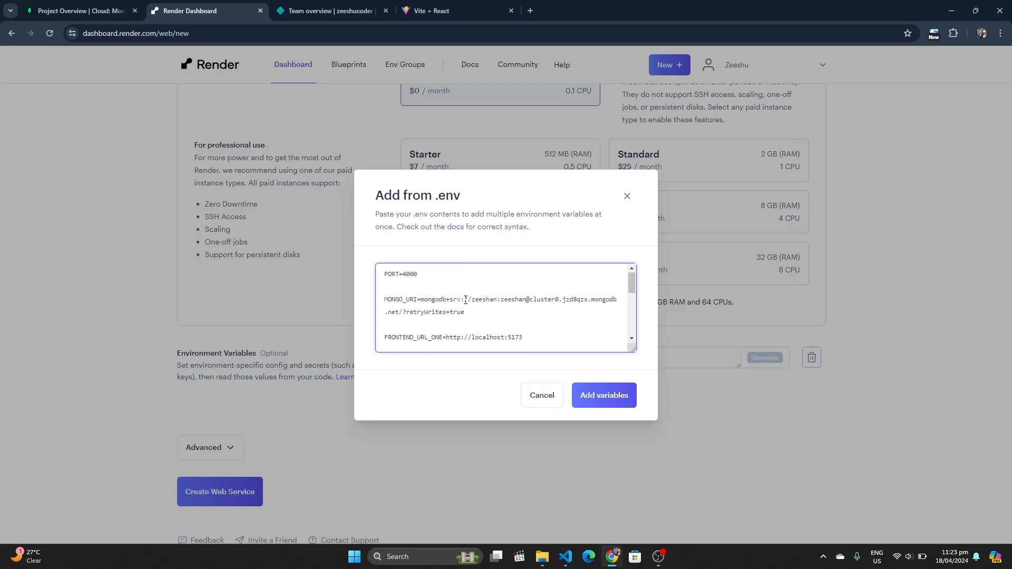
scroll(435, 310, up, 1)
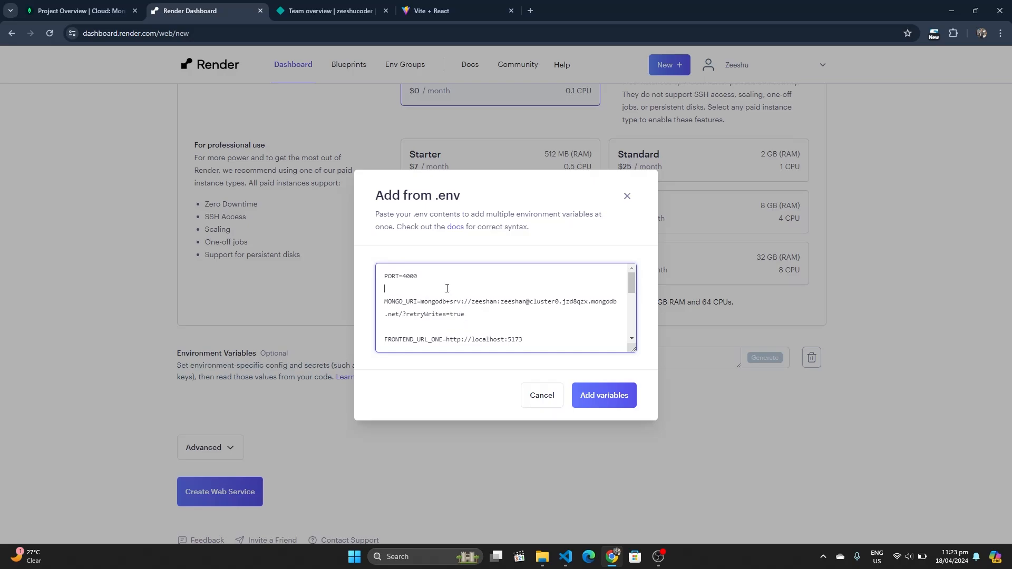
triple_click(448, 288)
key(BackSpace)
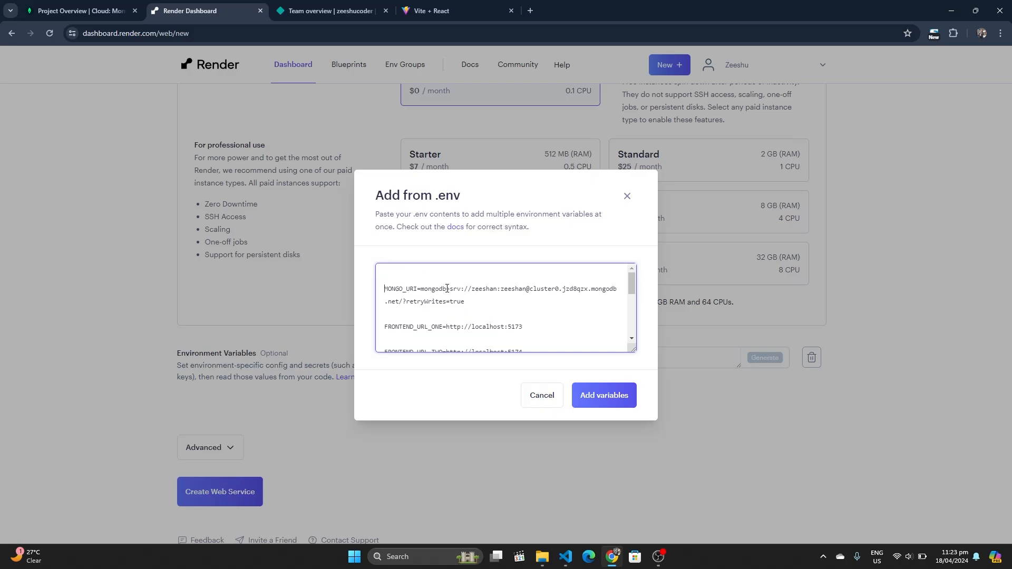
Add the nine variables and create the Hospital-Management-System web service
scroll(447, 289, down, 4)
scroll(447, 288, up, 4)
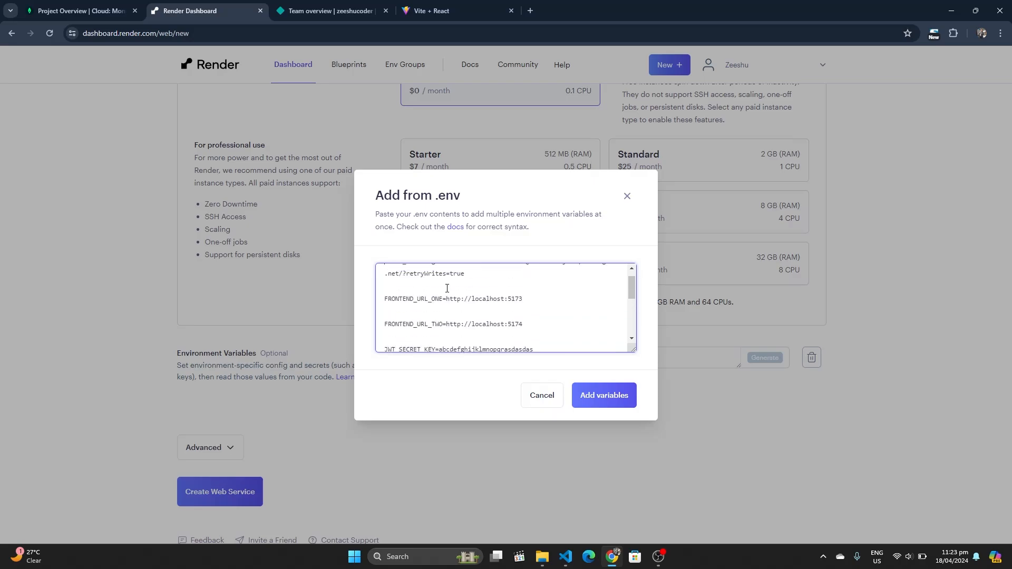
click(589, 396)
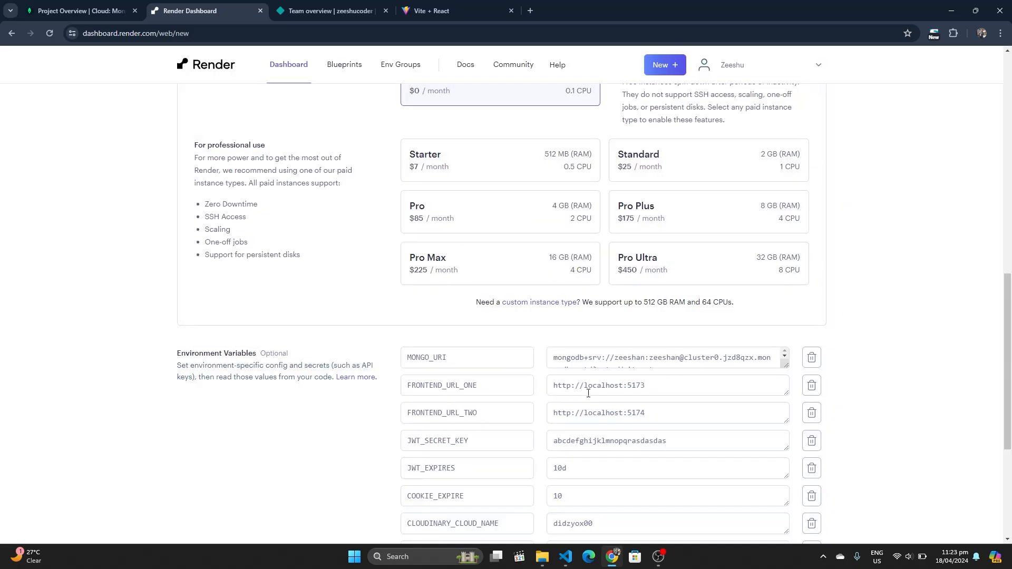
scroll(589, 393, down, 3)
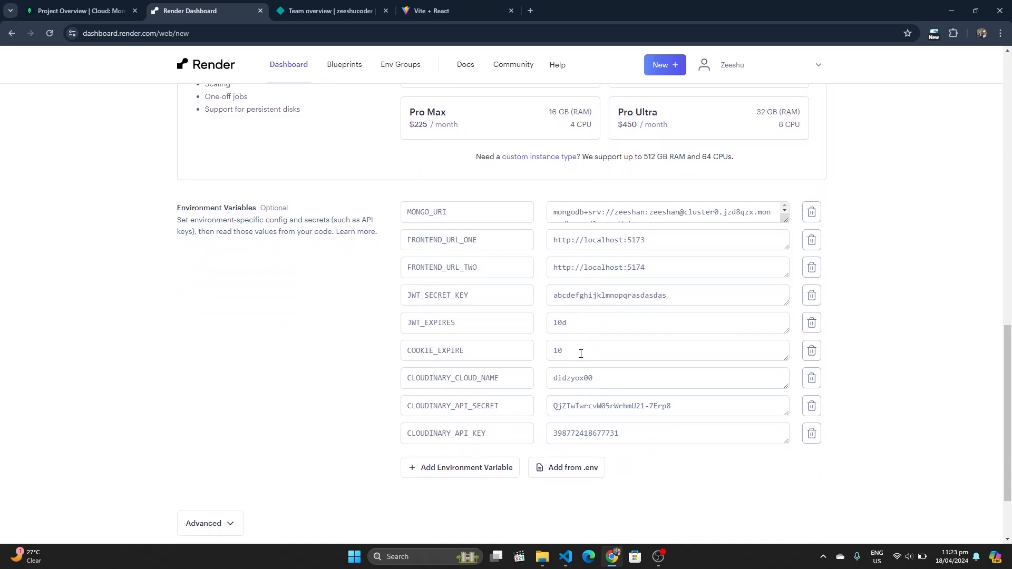
scroll(581, 354, down, 2)
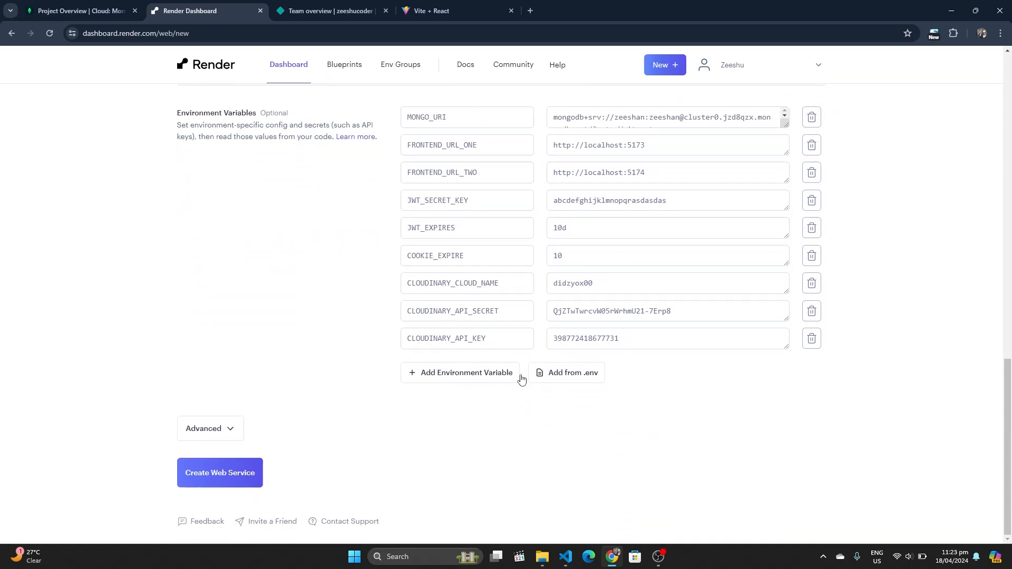
click(234, 470)
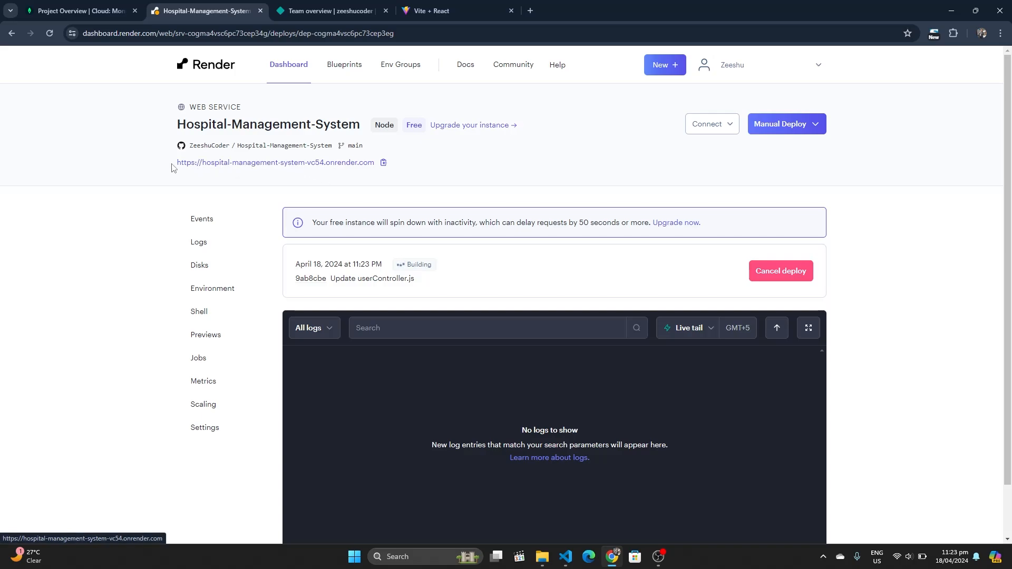
Copy the service's onrender.com URL to the clipboard
drag(175, 163, 374, 164)
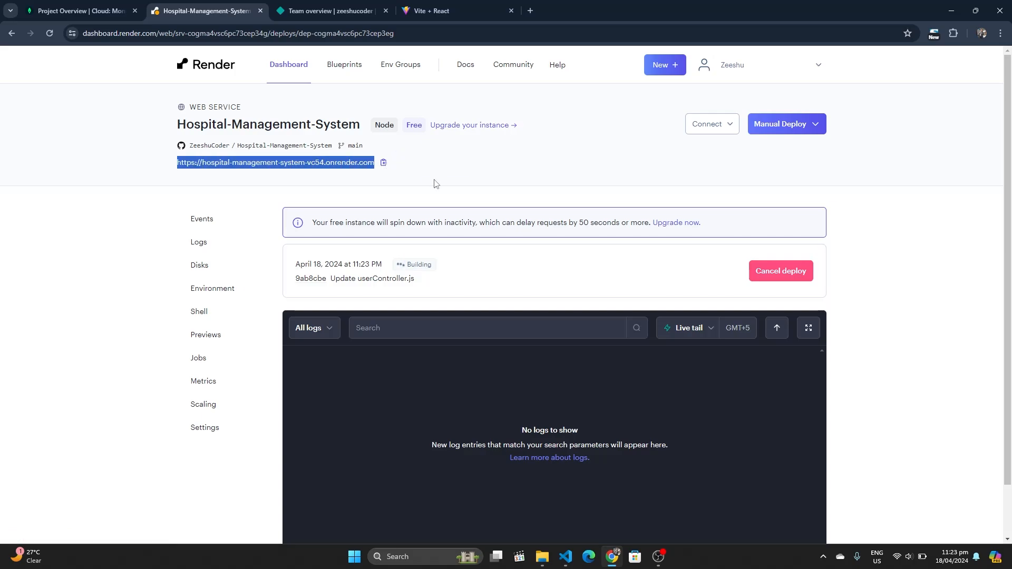
click(415, 181)
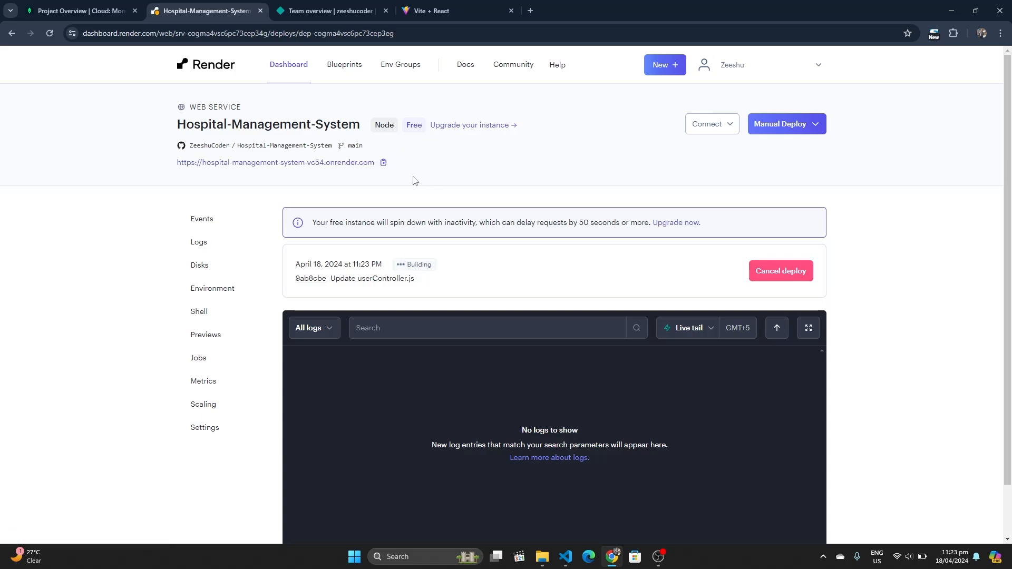
click(384, 164)
Close the config.env Visual Studio Code window
mouse_move(560, 556)
mouse_move(553, 472)
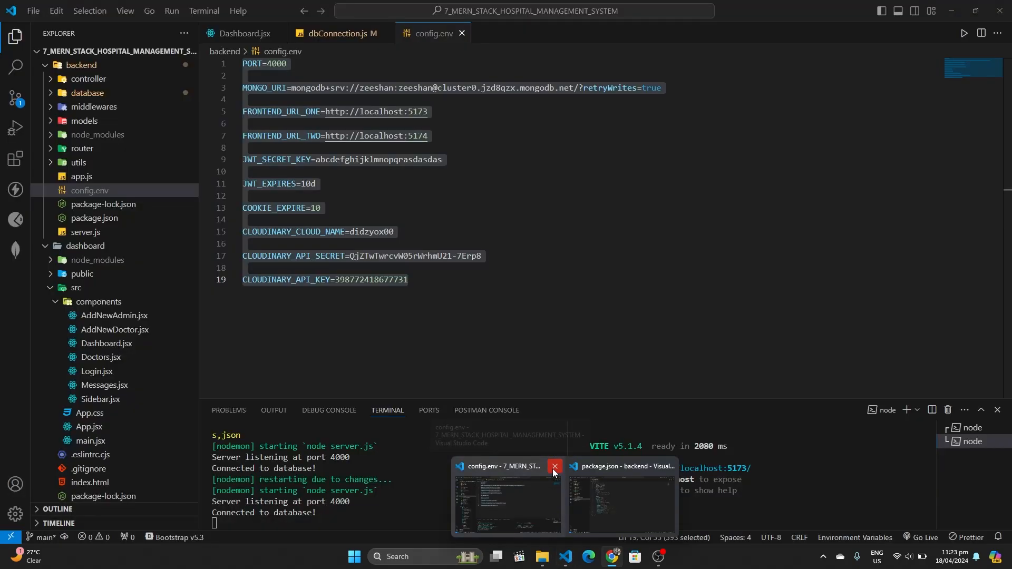
click(554, 466)
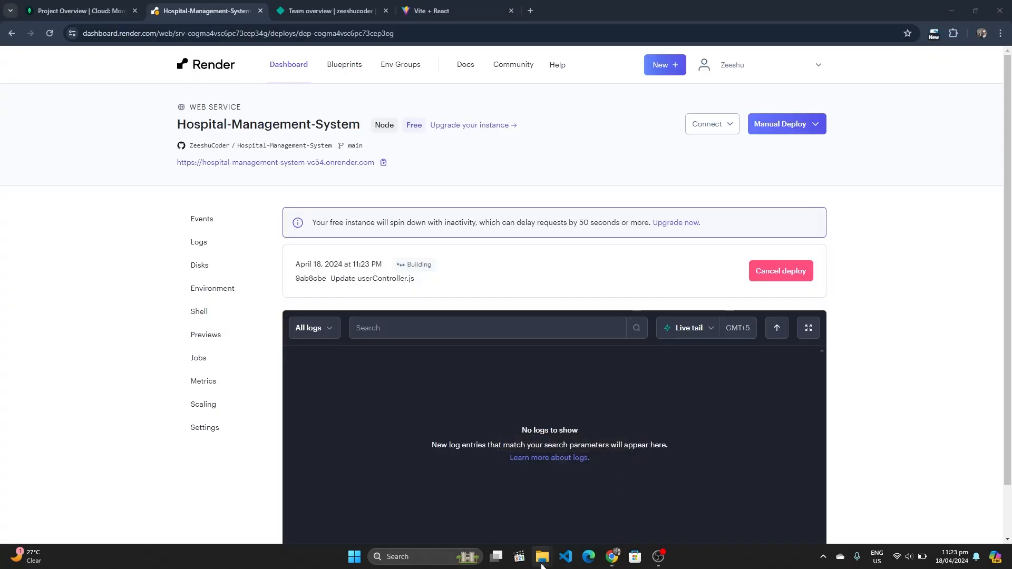
Close the backend folder window and open the dashboard folder with Code from File Explorer
mouse_move(543, 565)
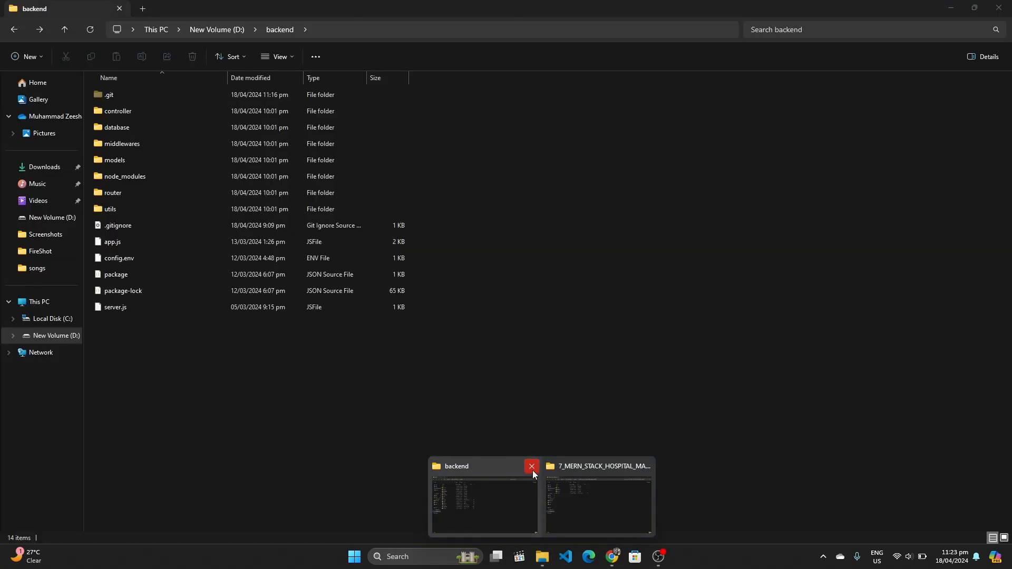
click(531, 467)
click(523, 493)
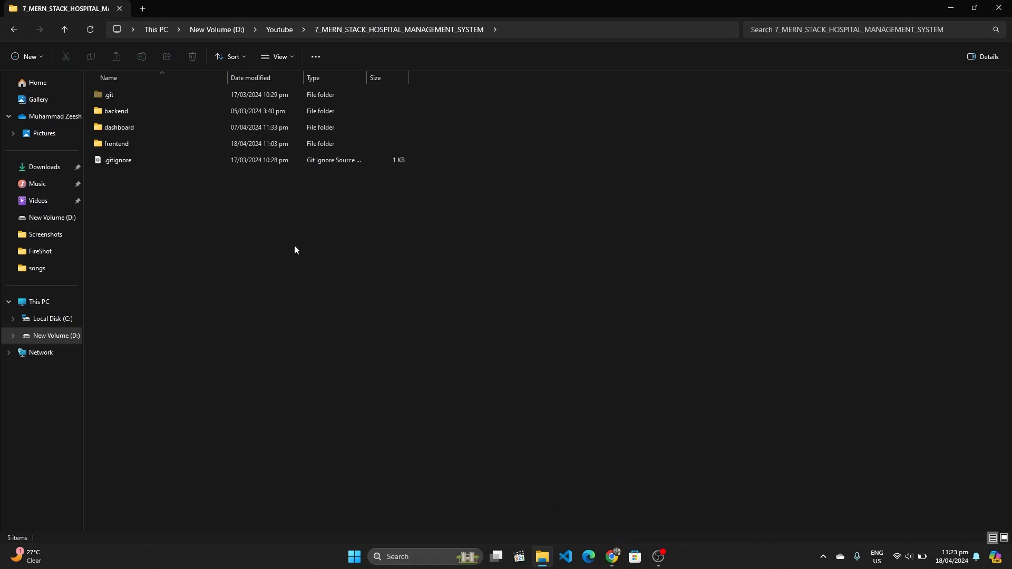
double_click(232, 132)
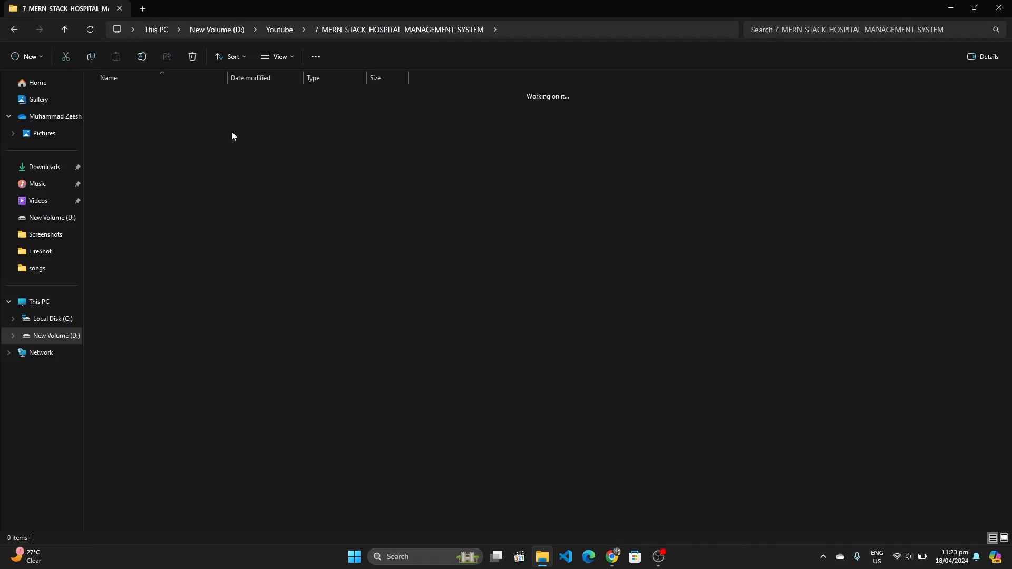
right_click(502, 342)
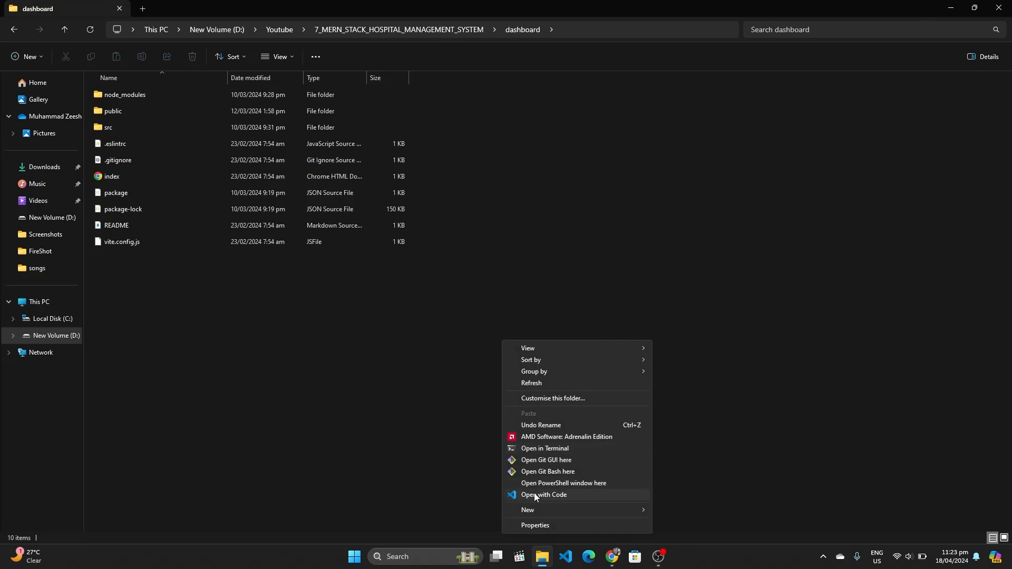
click(535, 496)
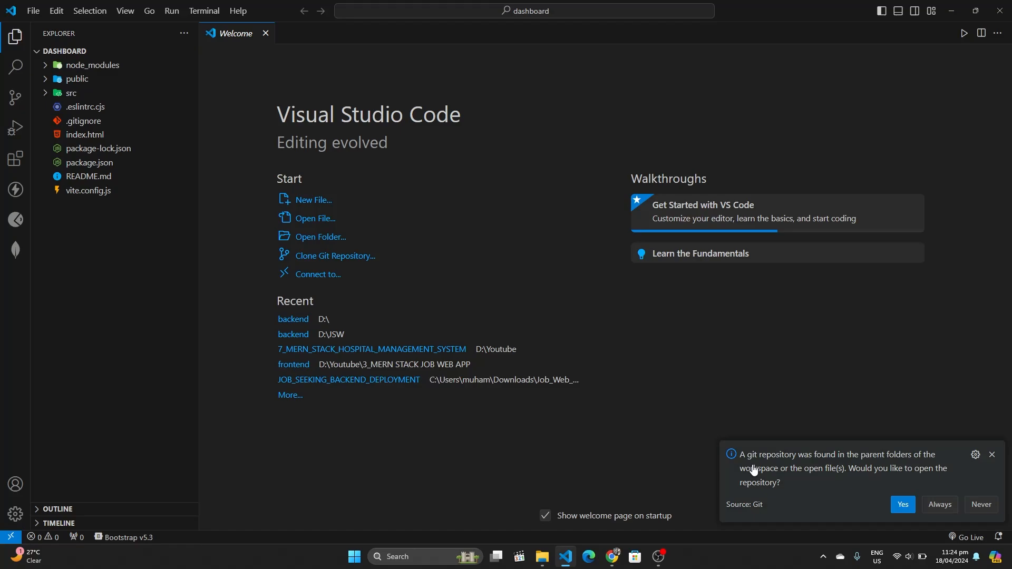
Dismiss the git notice and paste the Render backend URL into the Replace field
click(993, 455)
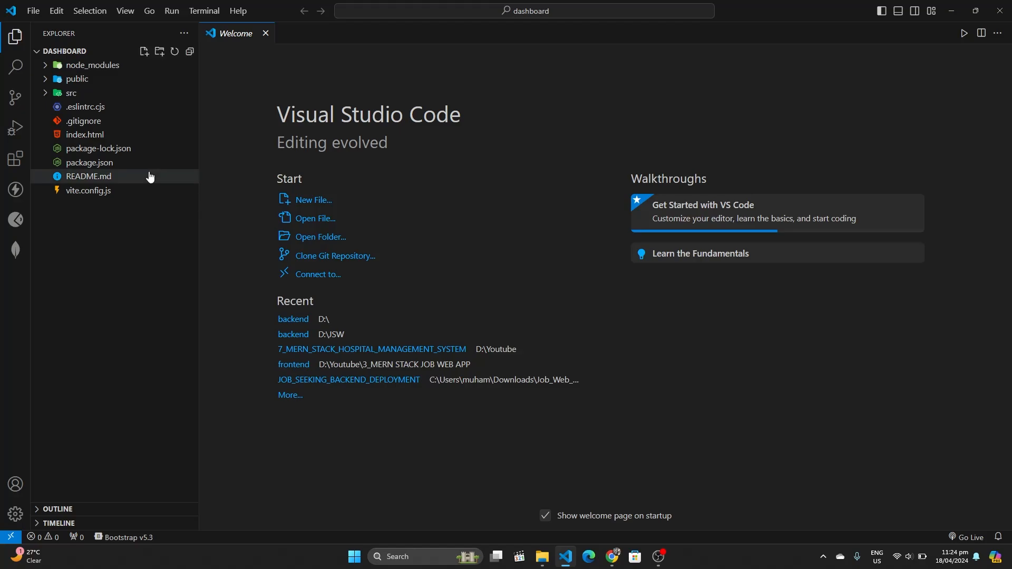
click(15, 69)
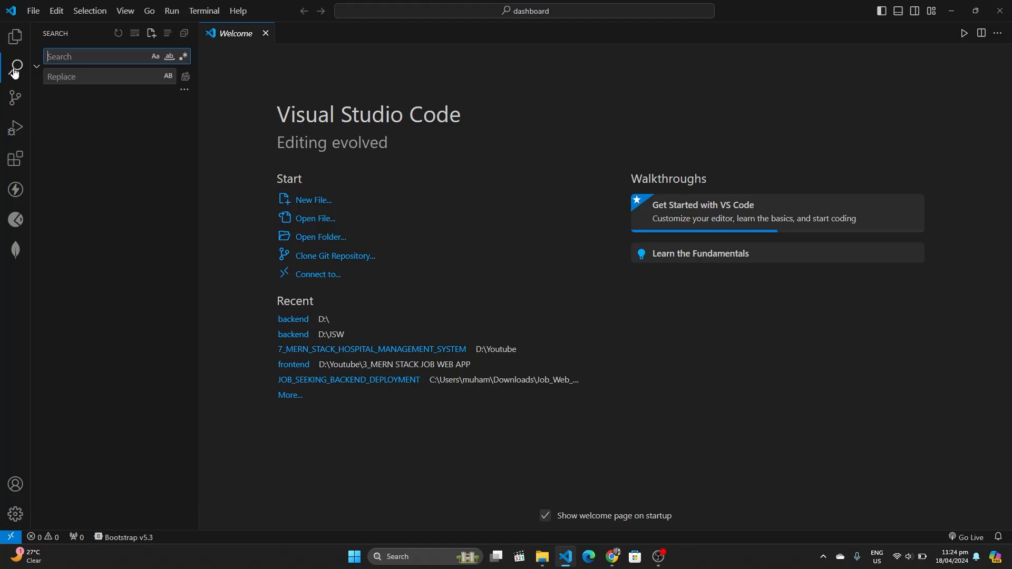
click(59, 77)
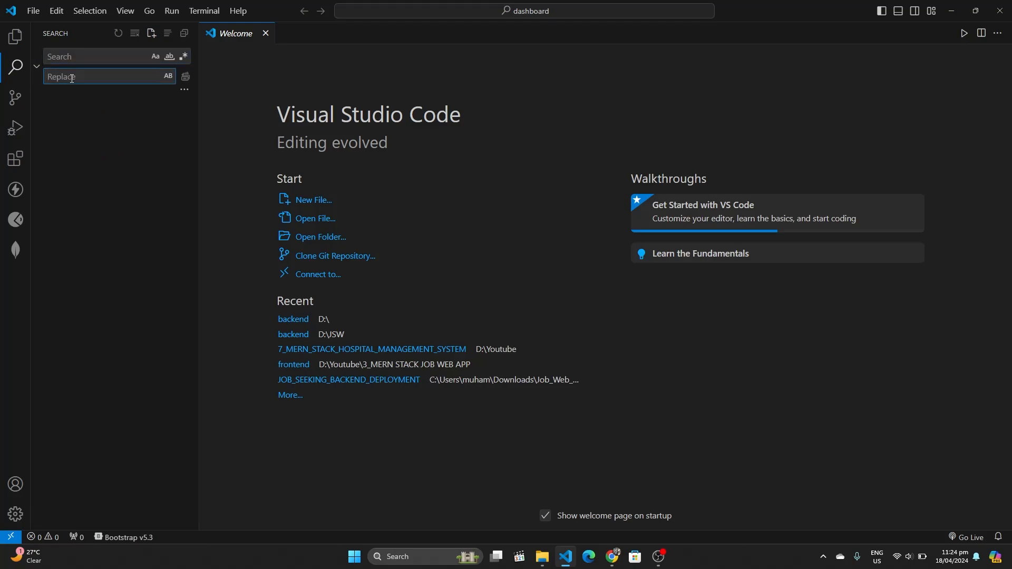
text(https://hospital-management-system-vc54.onrender.com)
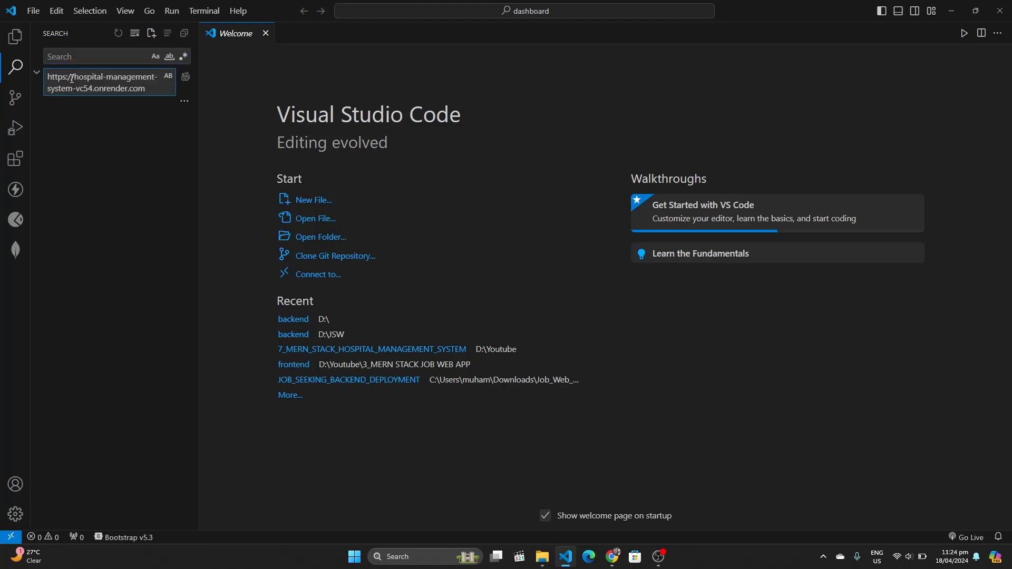
click(14, 37)
click(44, 97)
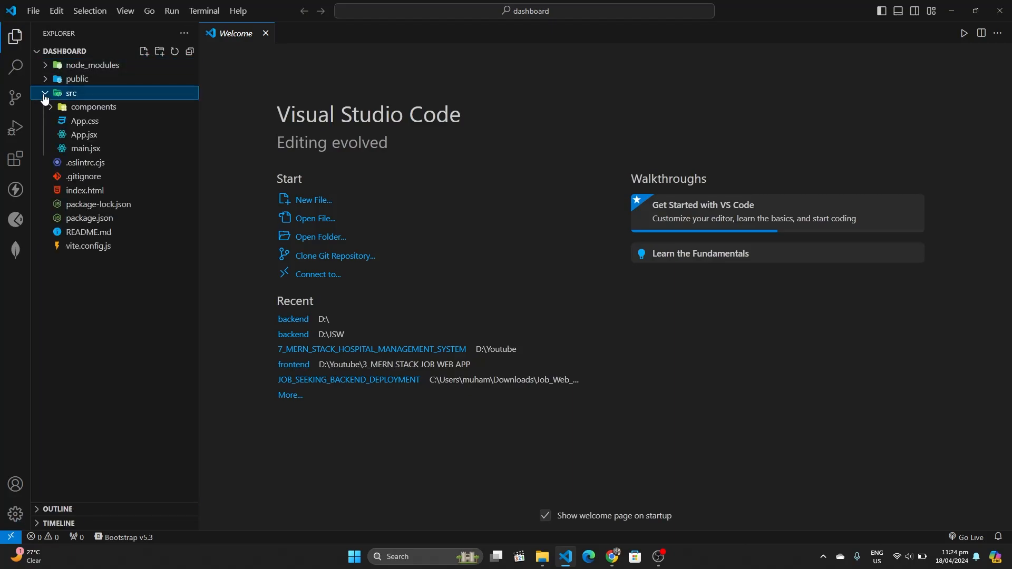
click(64, 137)
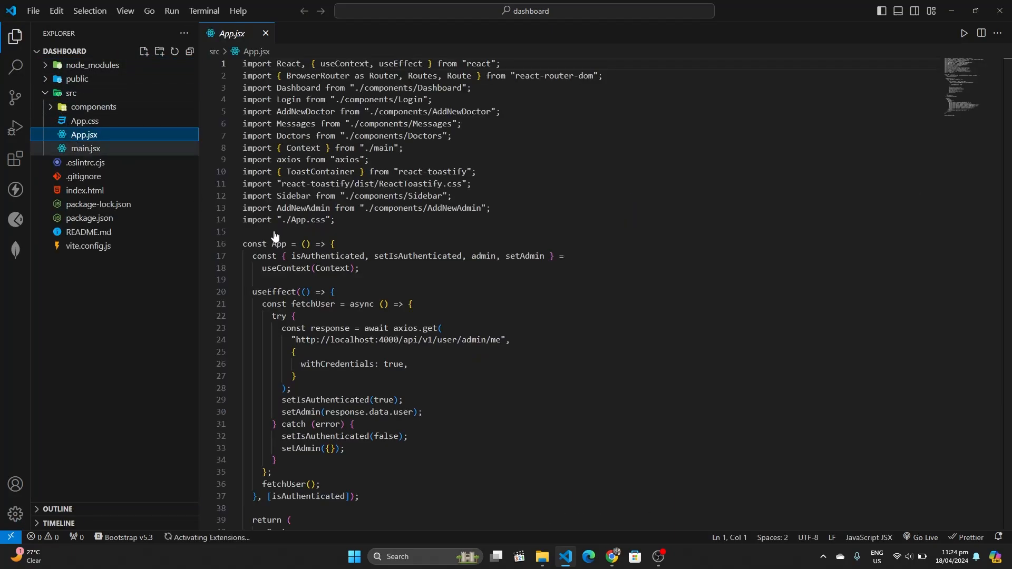
click(399, 344)
key(ctrl+shift+Left)
key(ctrl+shift+Left)
key(ctrl+shift+Left)
key(ctrl+shift+Left)
key(ctrl+c)
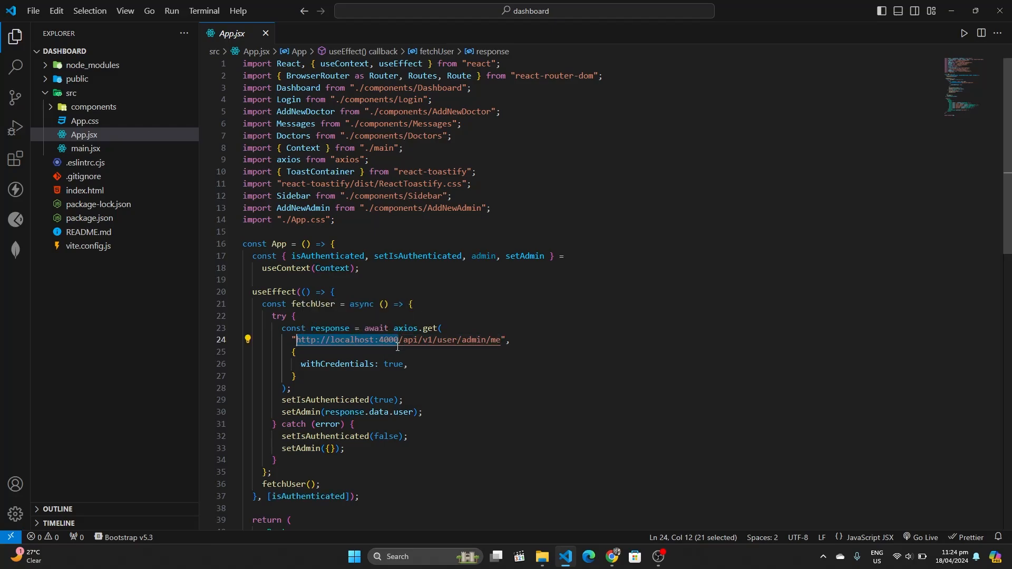
click(18, 65)
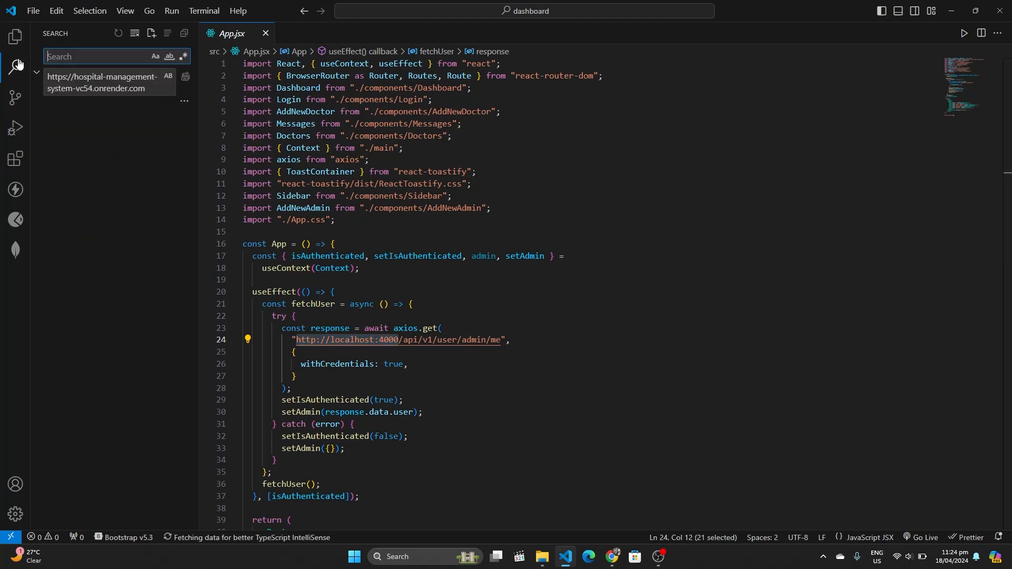
key(ctrl+v)
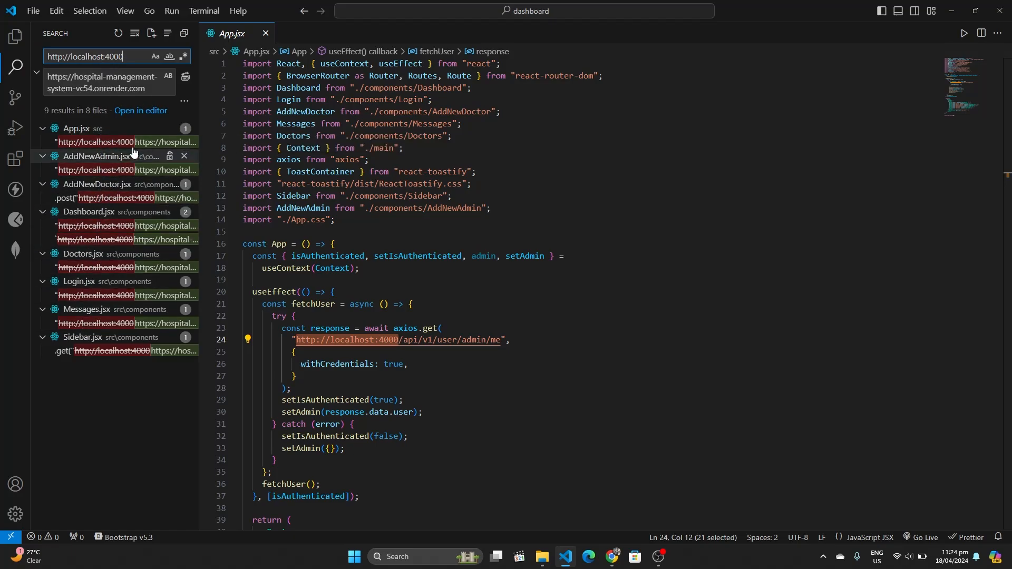
click(187, 79)
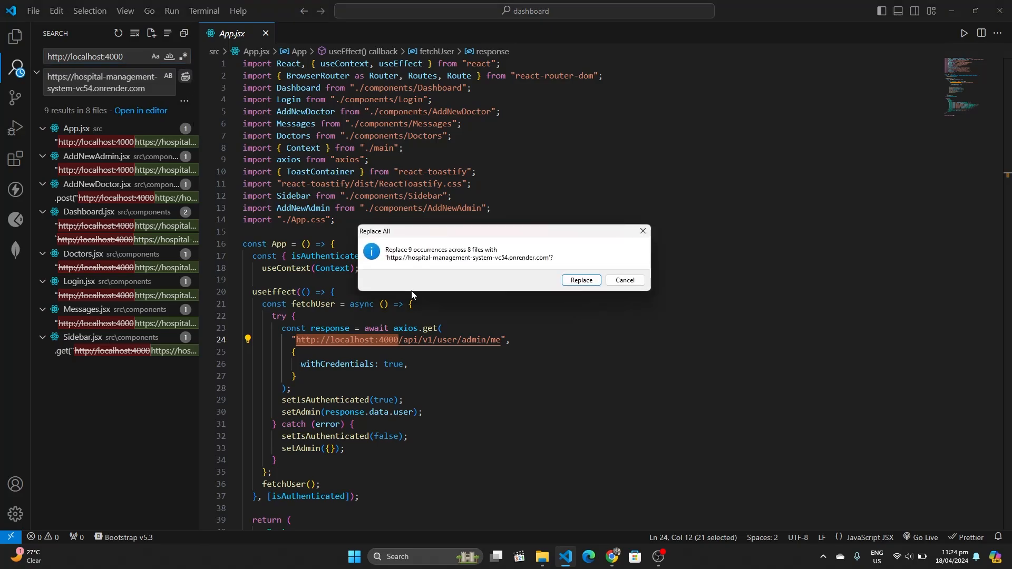
click(580, 280)
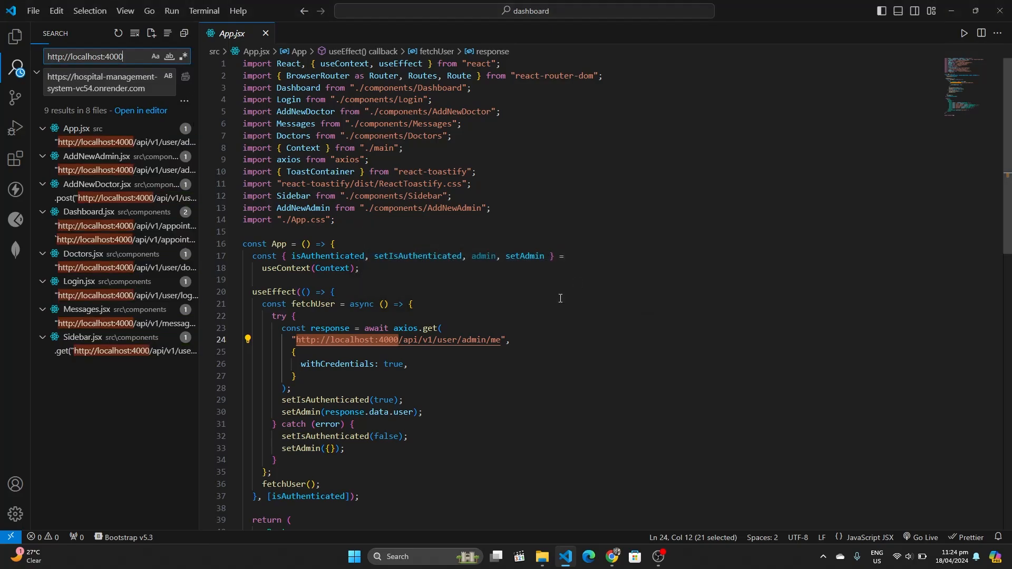
click(540, 356)
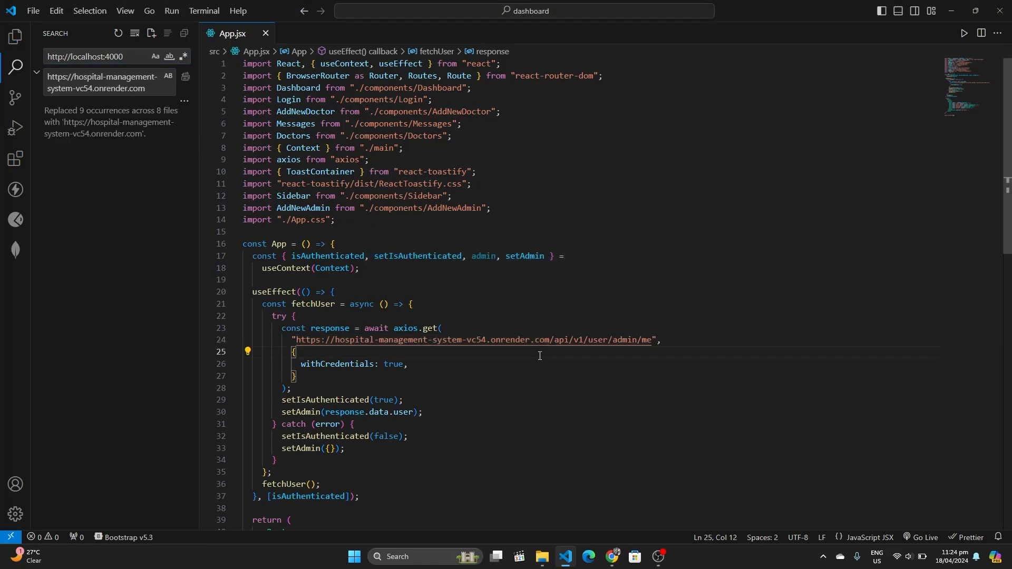
click(14, 37)
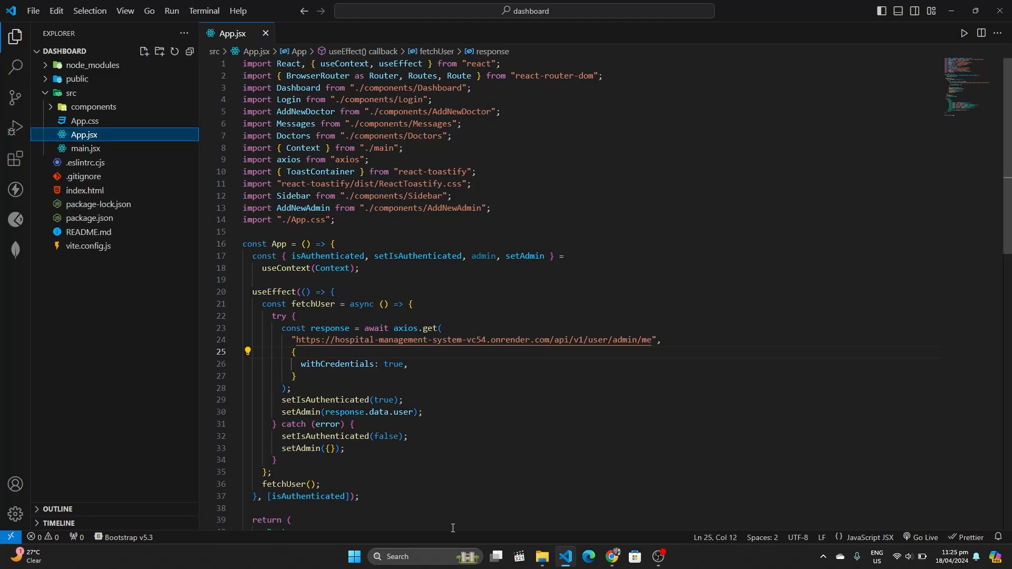
Open the terminal panel and run npm run build to produce the dashboard's dist folder
drag(452, 528, 455, 375)
click(459, 437)
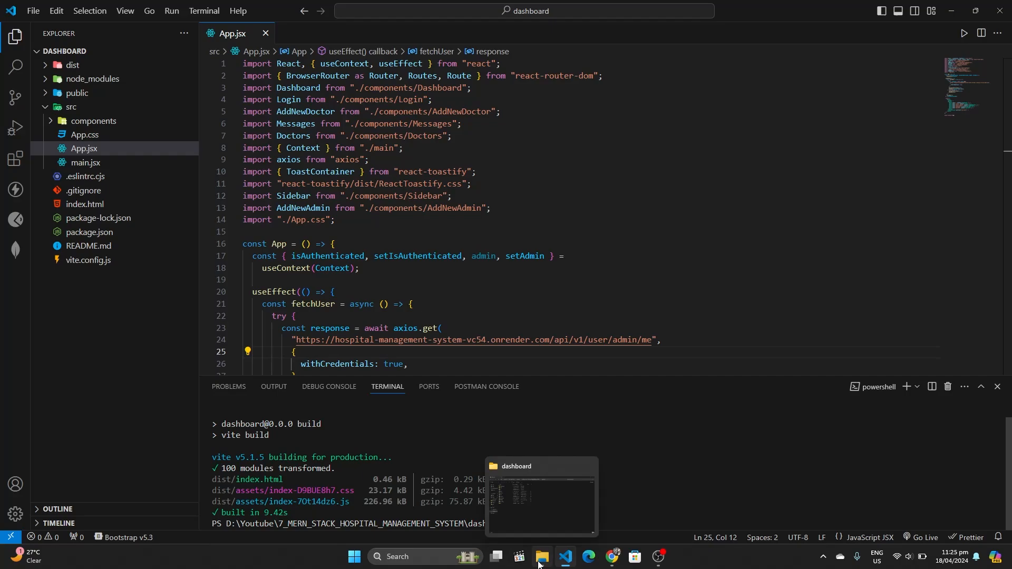
Open the project's frontend folder with Code and maximize the new window
click(532, 509)
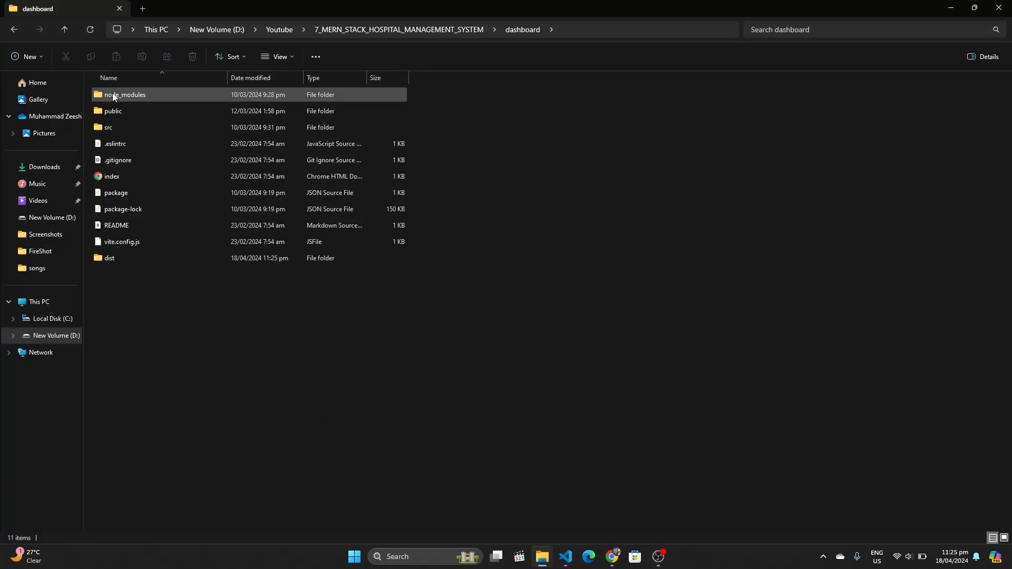
click(16, 30)
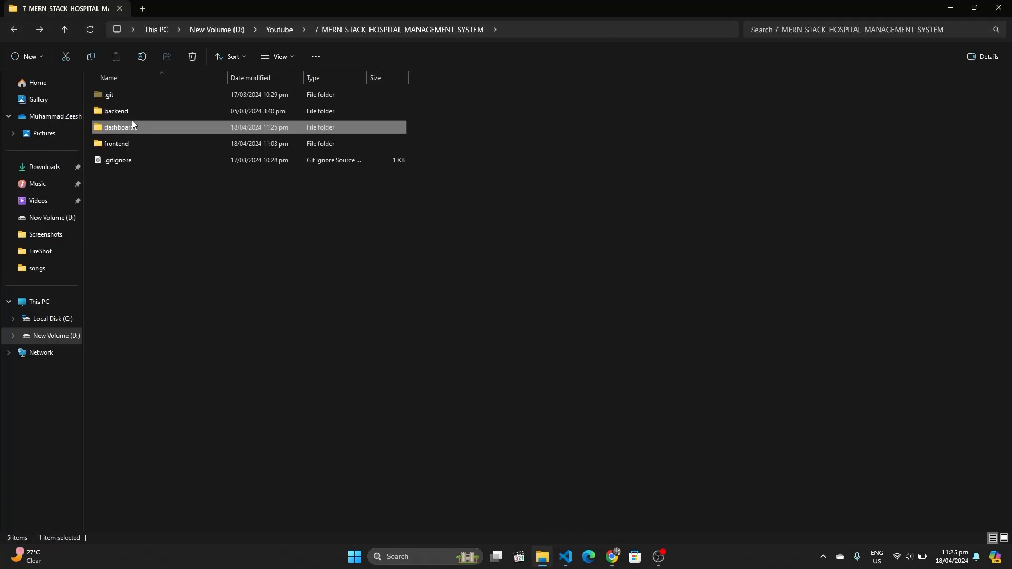
double_click(128, 141)
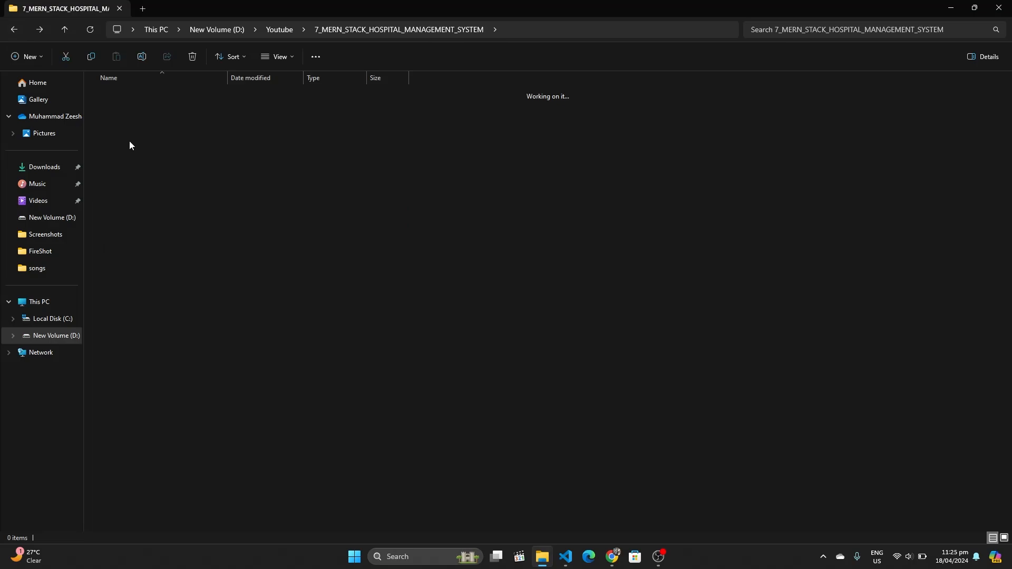
right_click(360, 324)
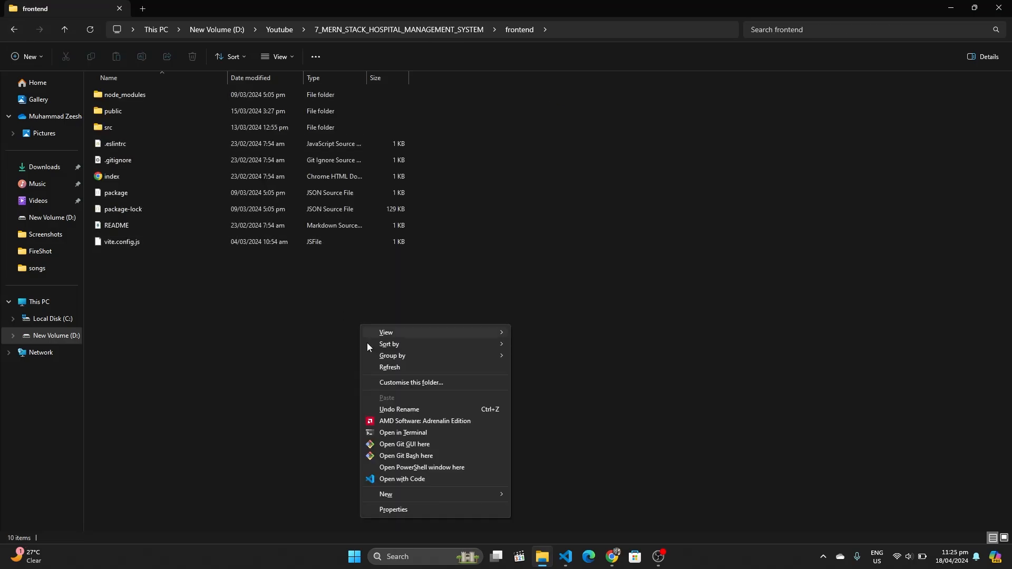
click(398, 481)
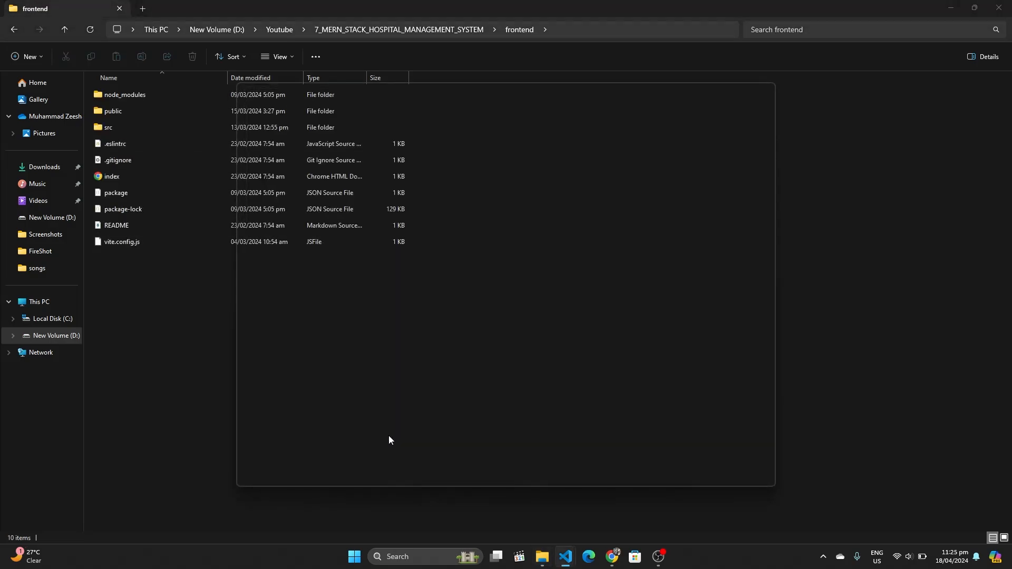
click(739, 93)
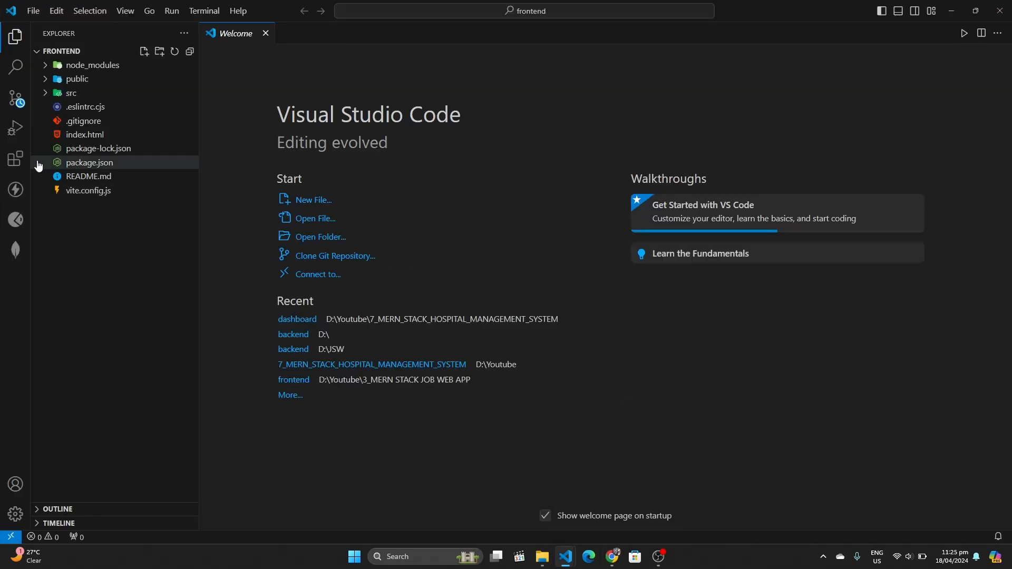
click(42, 93)
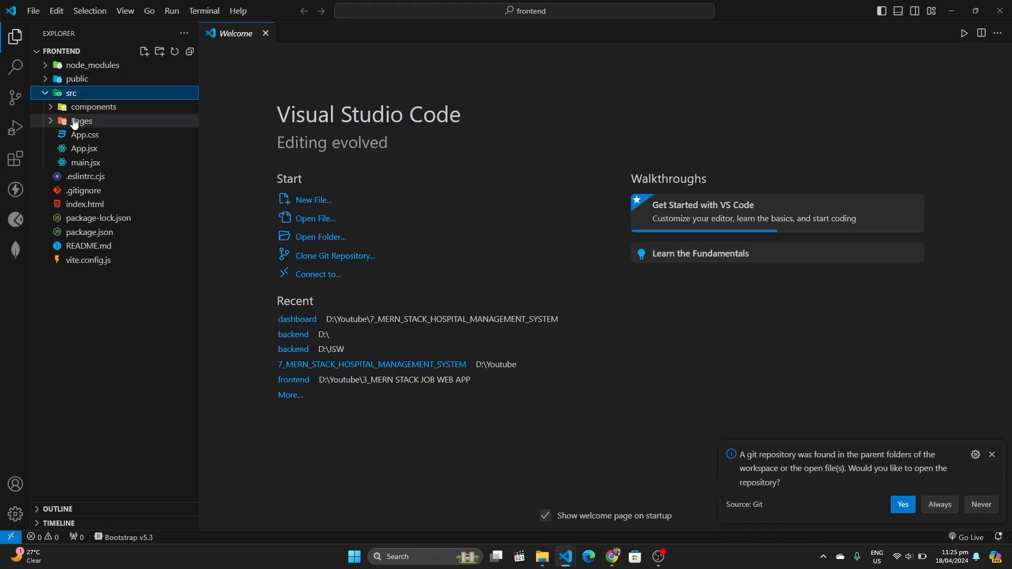
click(93, 155)
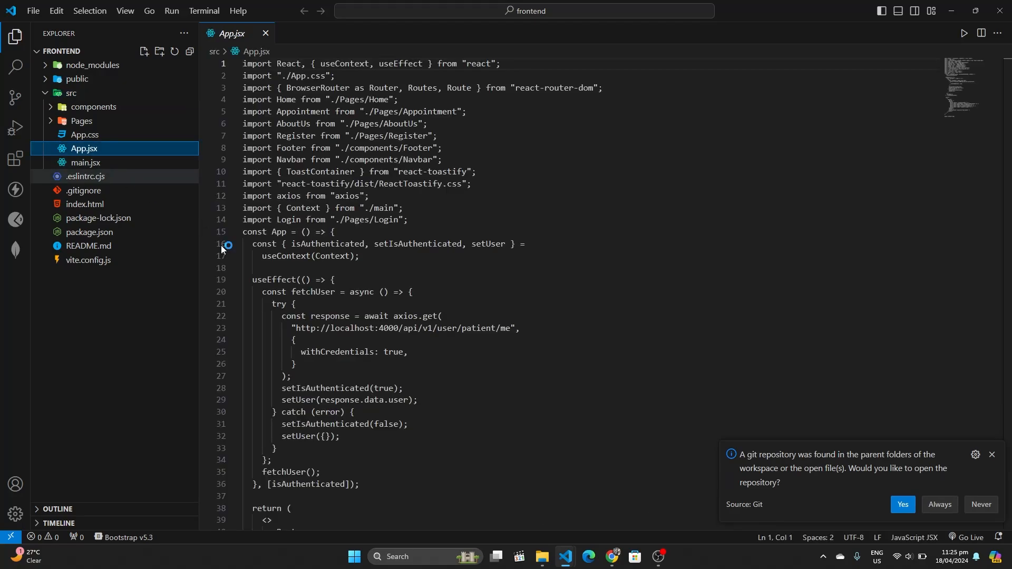
click(405, 329)
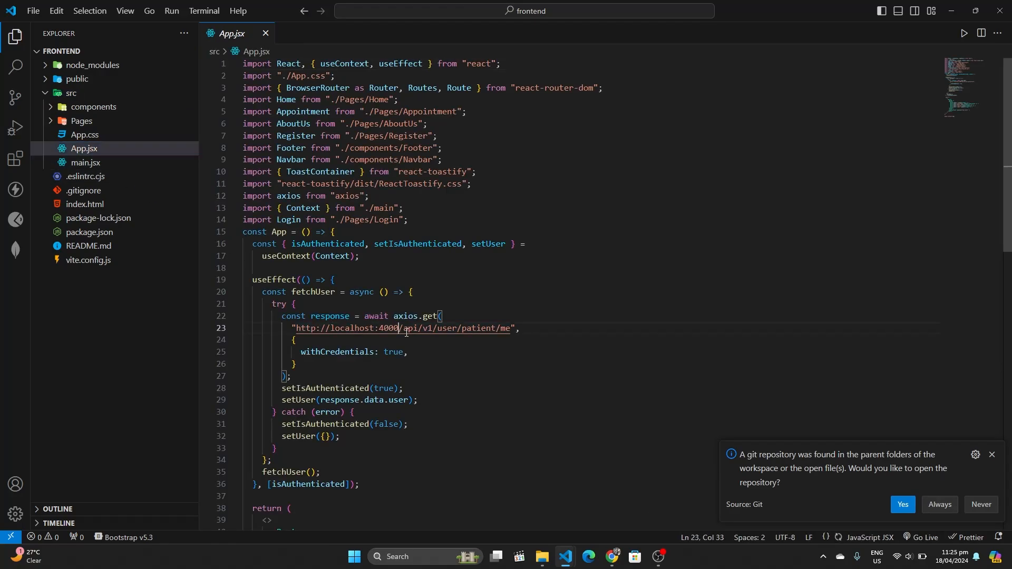
key(ctrl+shift+Left)
key(ctrl+shift+Left)
key(ctrl+shift+Left)
key(ctrl+shift+Left)
key(ctrl+shift+Left)
key(ctrl+c)
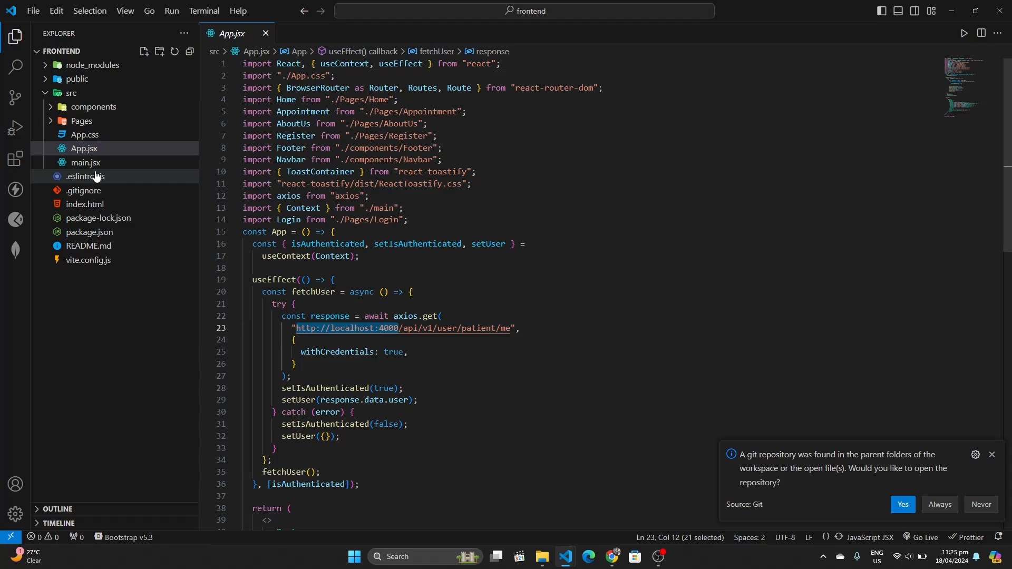
click(15, 67)
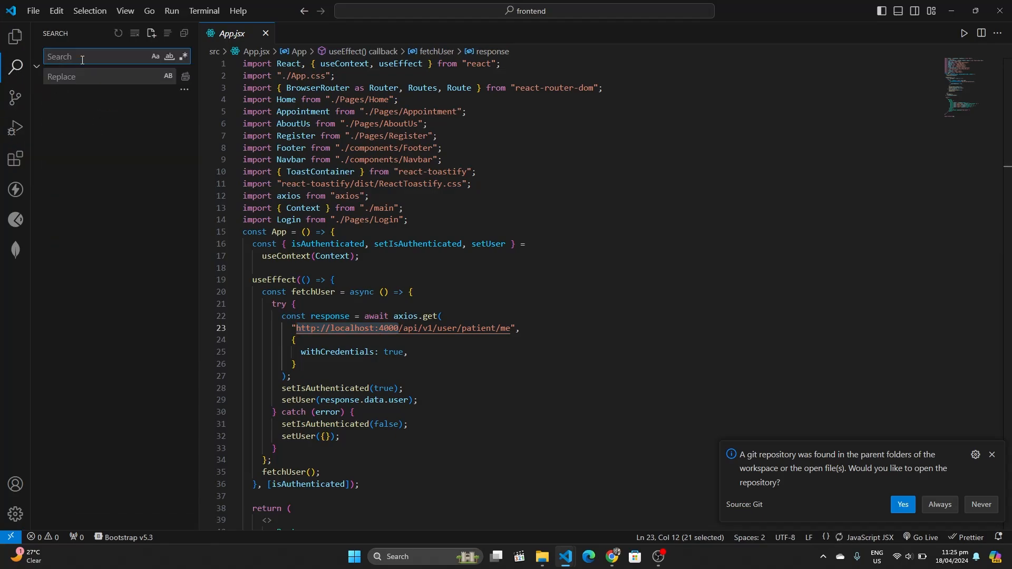
key(ctrl+v)
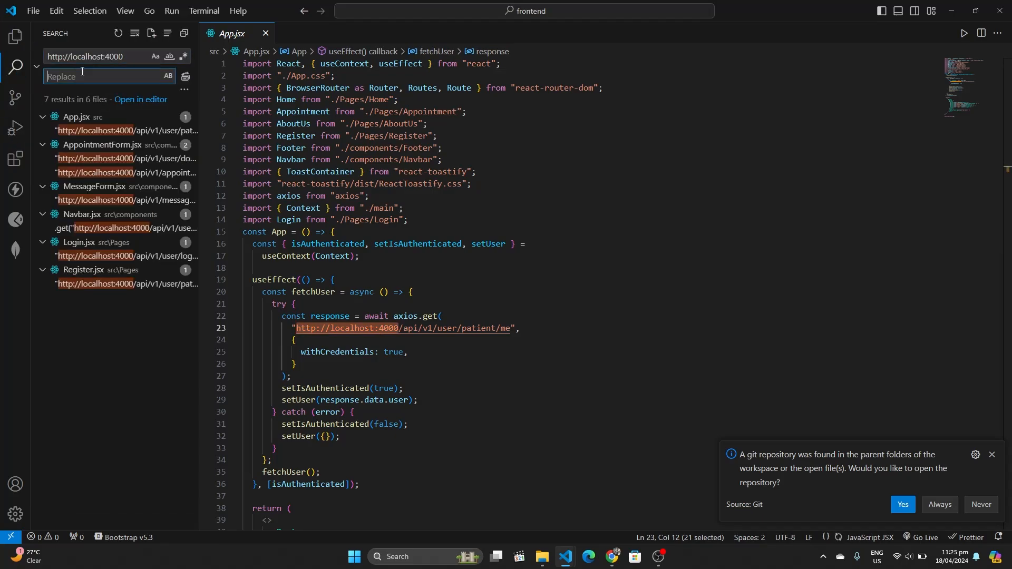
Copy the backend's onrender URL from Render for the Replace field
click(82, 74)
mouse_move(615, 559)
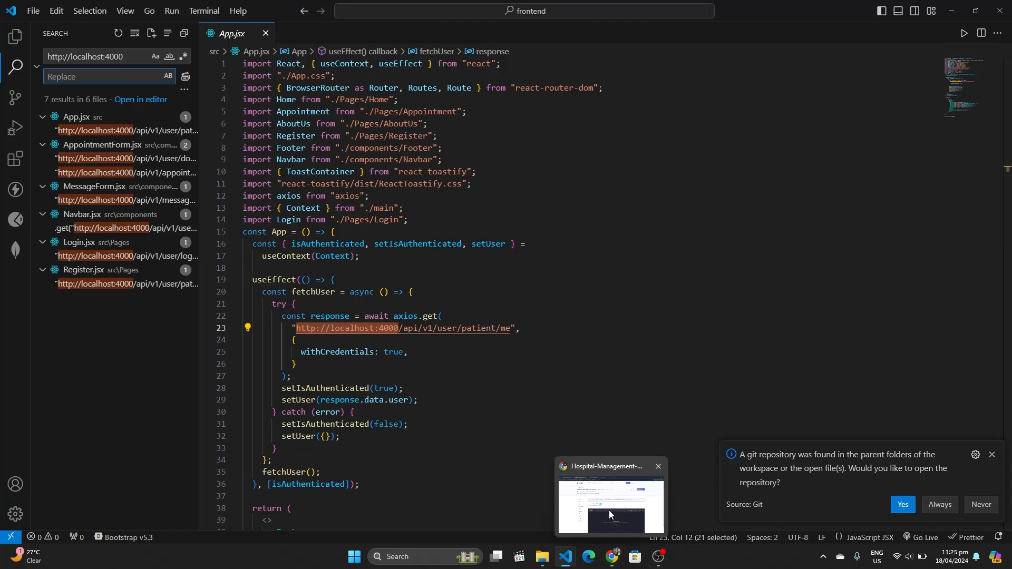
click(611, 514)
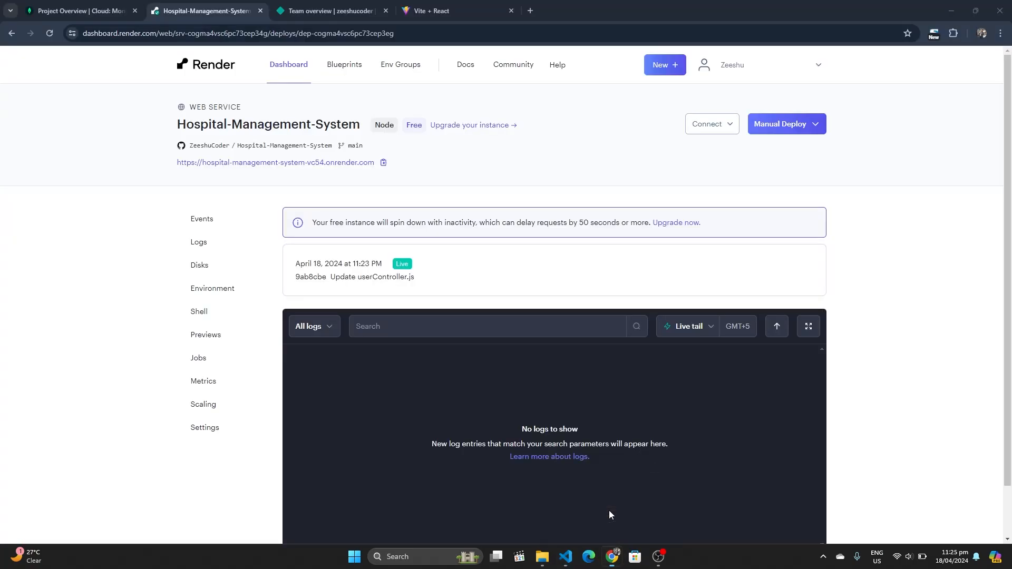
click(384, 163)
mouse_move(562, 566)
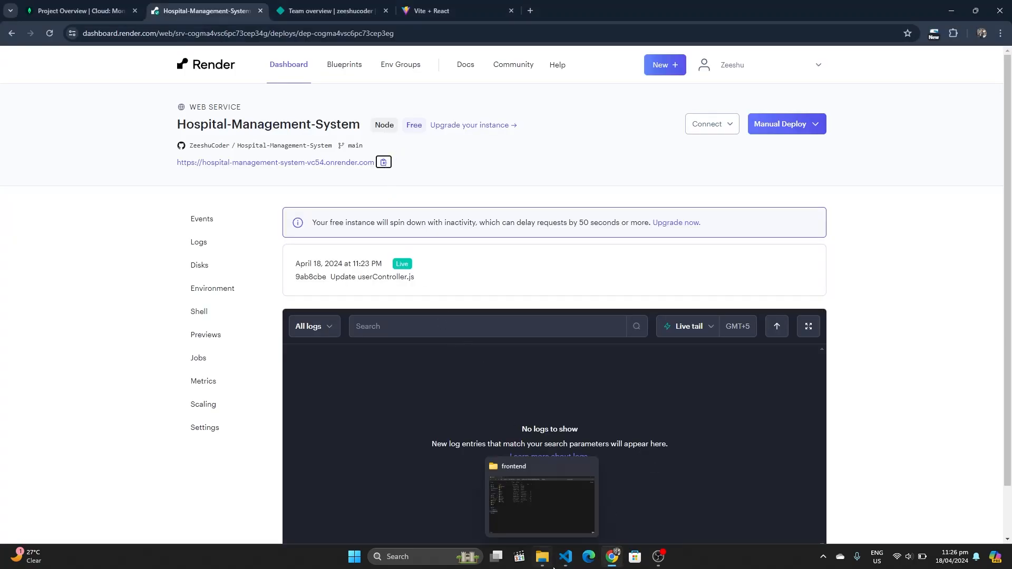
click(535, 504)
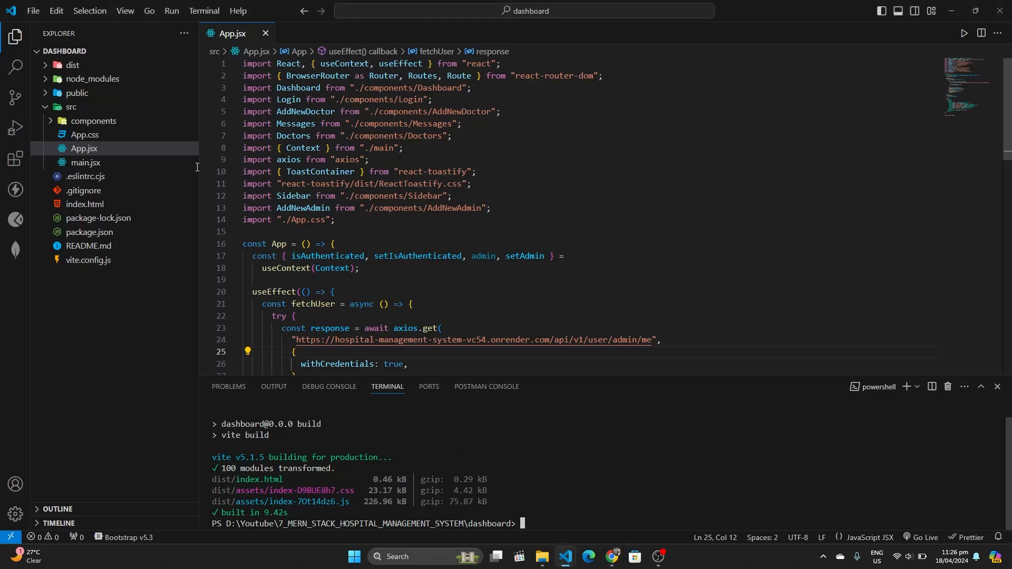
mouse_move(566, 559)
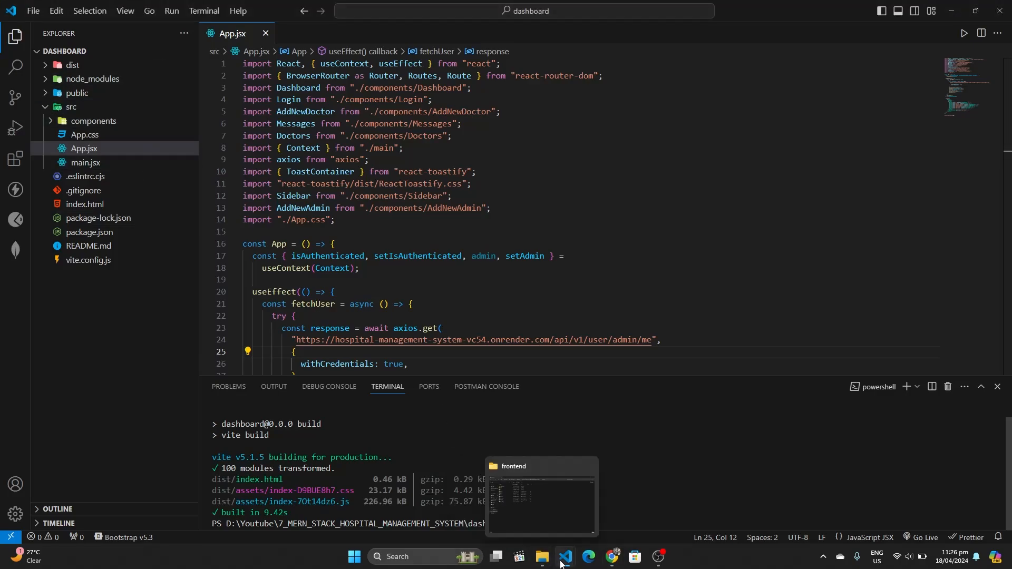
click(602, 503)
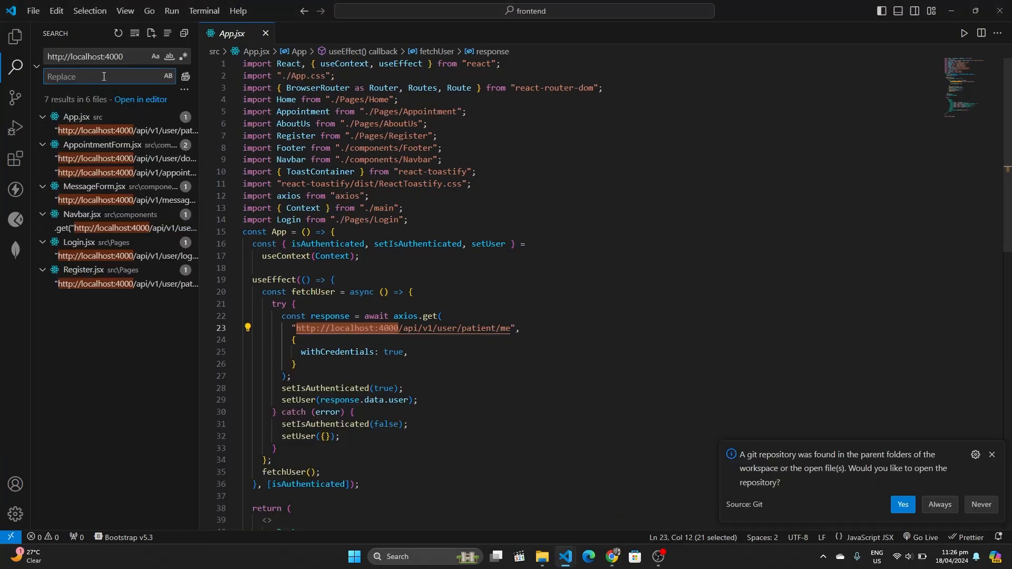
Replace all 7 localhost:4000 occurrences with the onrender backend URL
click(184, 79)
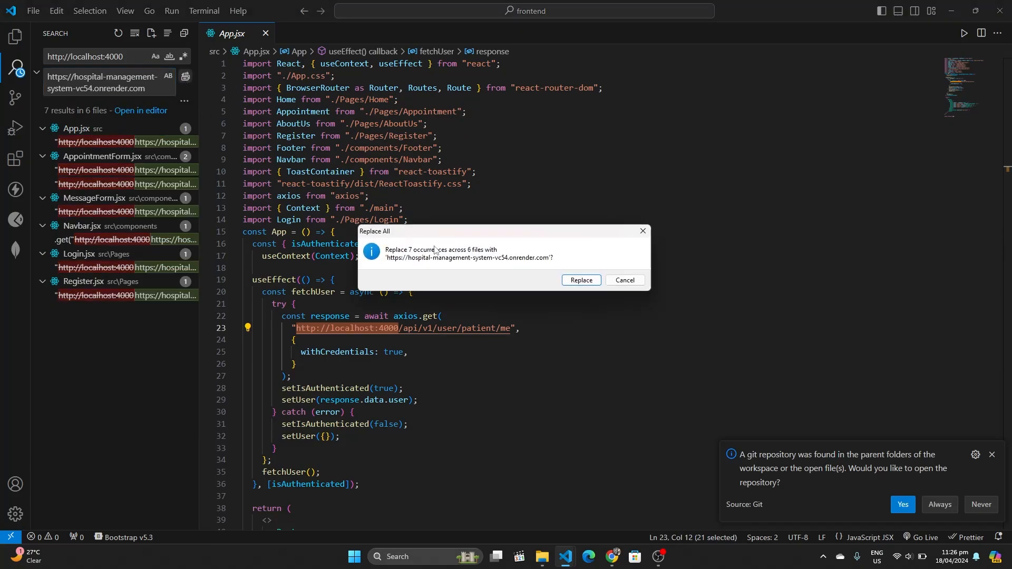
click(581, 280)
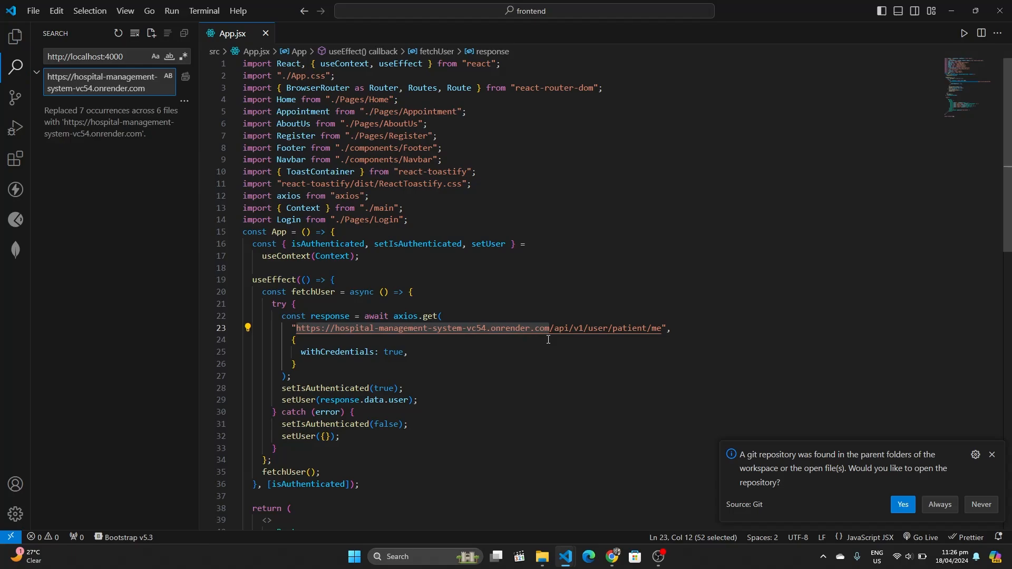
click(508, 345)
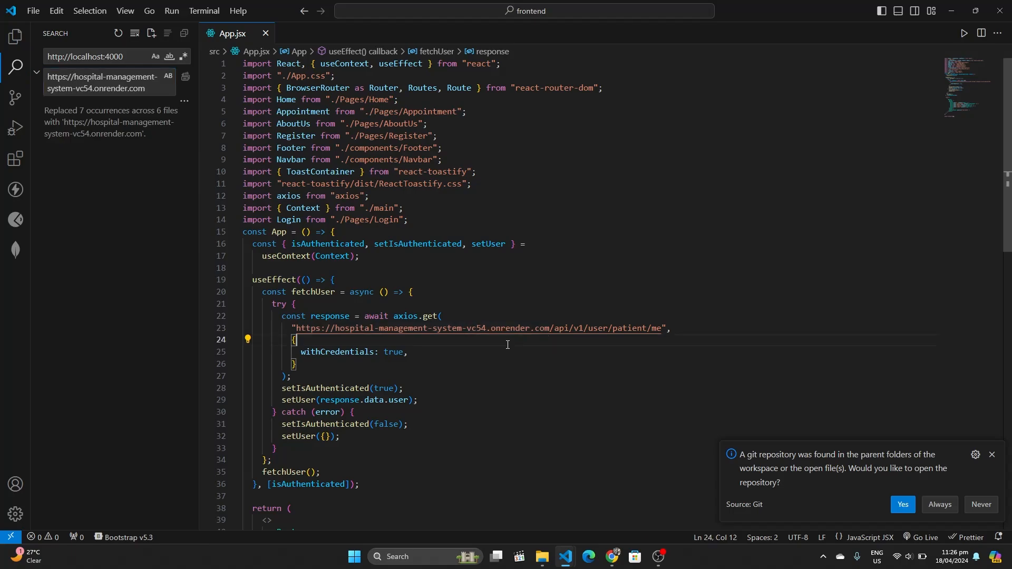
Close the App.jsx tab and collapse the src folder in the Explorer
click(16, 36)
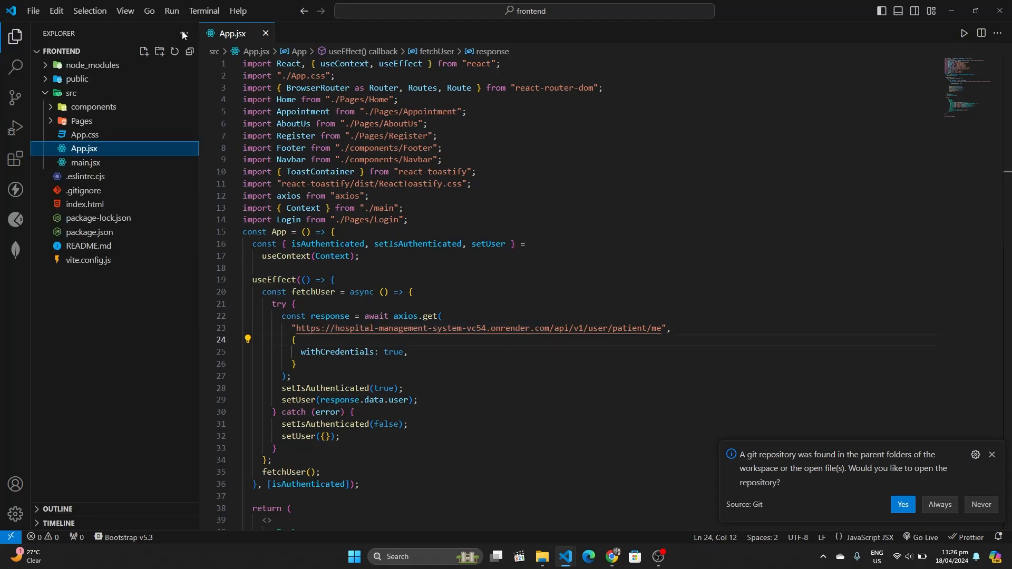
click(263, 33)
click(42, 98)
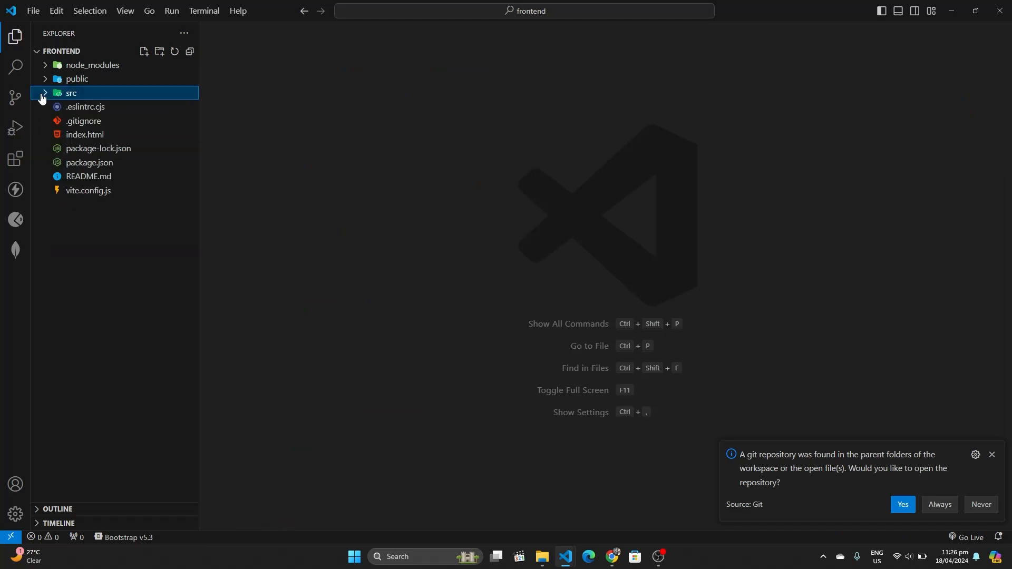
Dismiss the git notification and run npm run build in the terminal
click(993, 455)
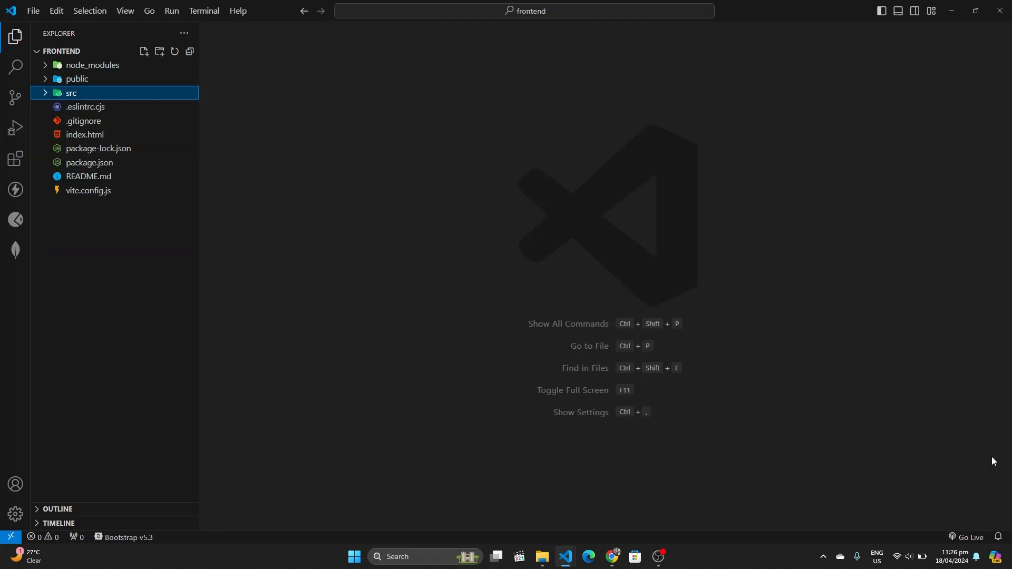
drag(698, 529, 675, 434)
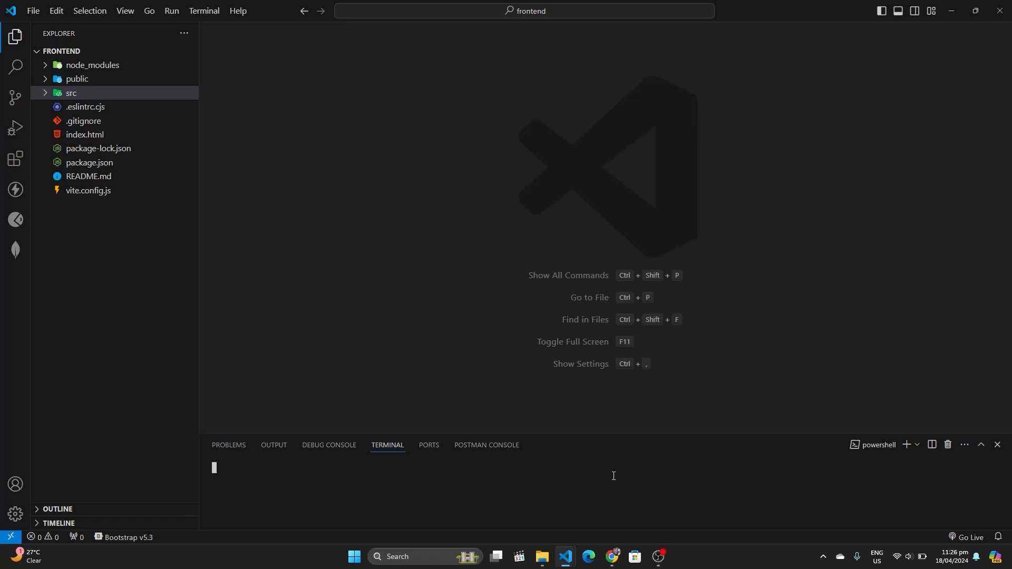
text(npm run build)
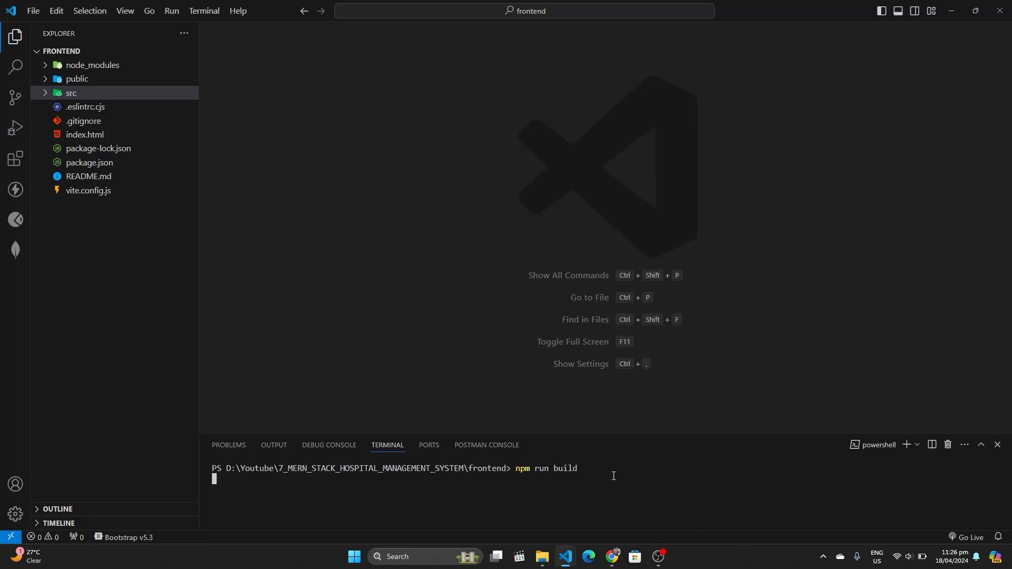
Bring the Chrome window with the Render service dashboard to the front
click(615, 554)
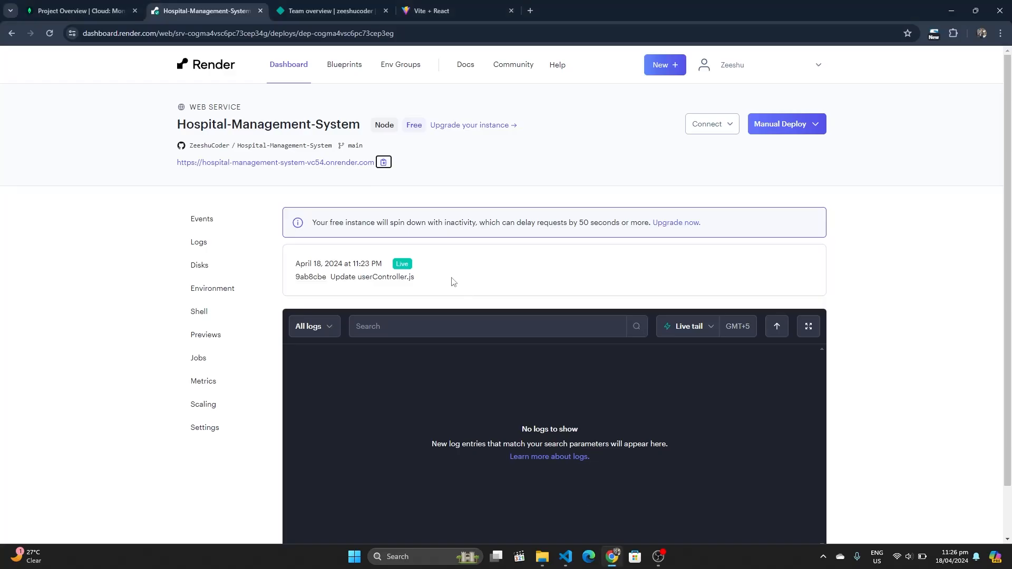
drag(295, 266, 434, 267)
click(434, 267)
scroll(409, 266, down, 1)
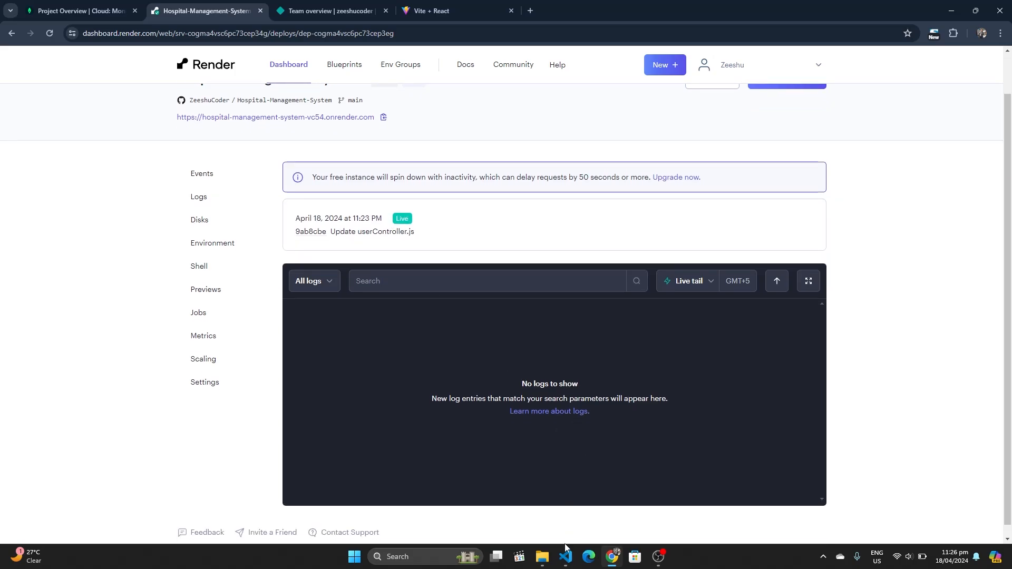
mouse_move(566, 557)
mouse_move(523, 511)
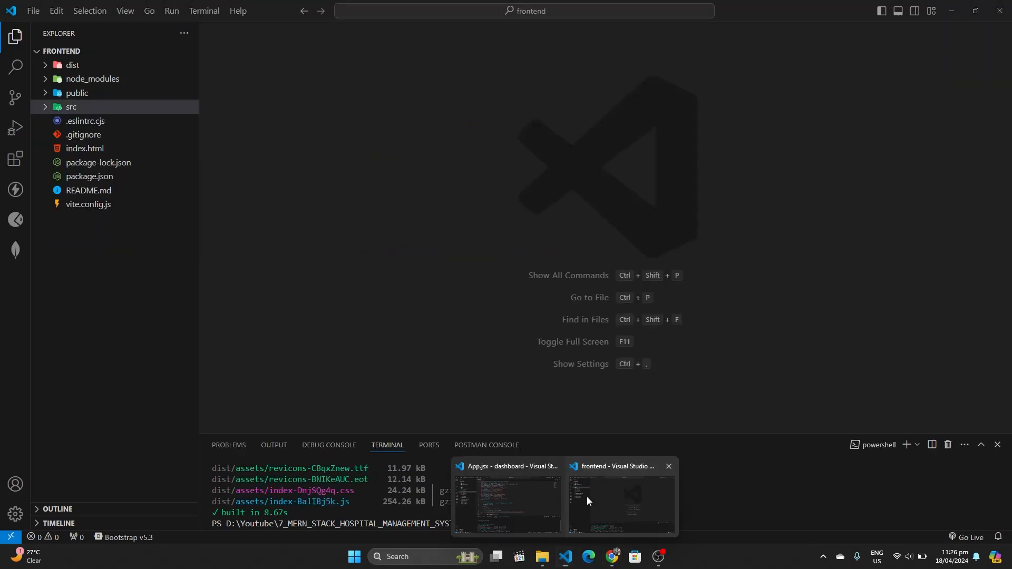
click(586, 501)
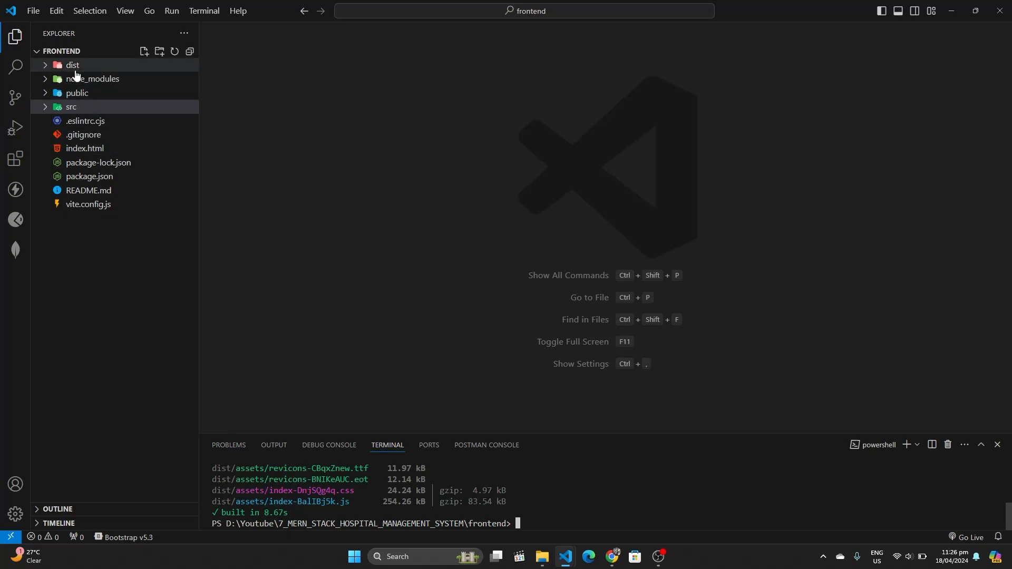
mouse_move(612, 557)
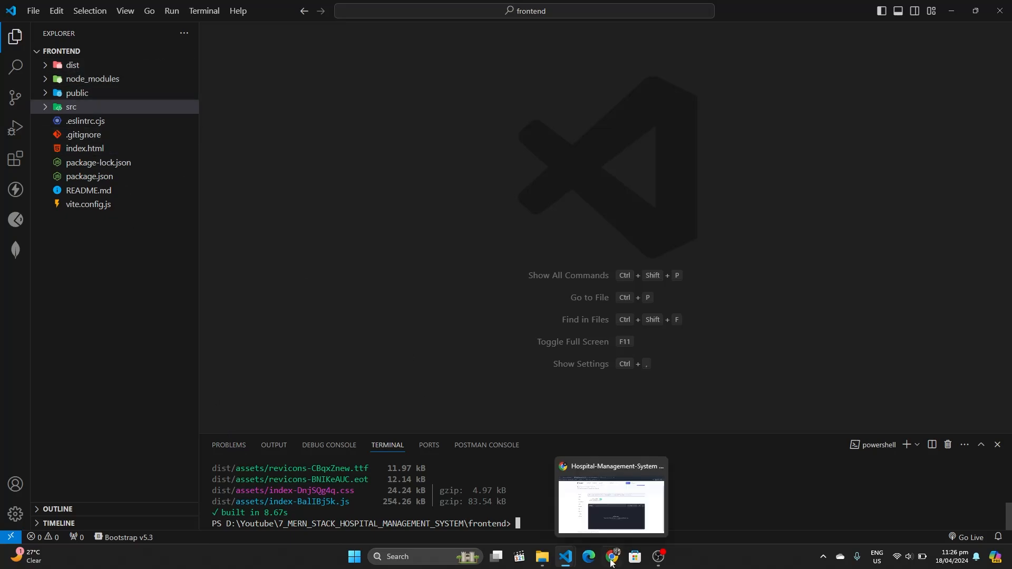
click(596, 490)
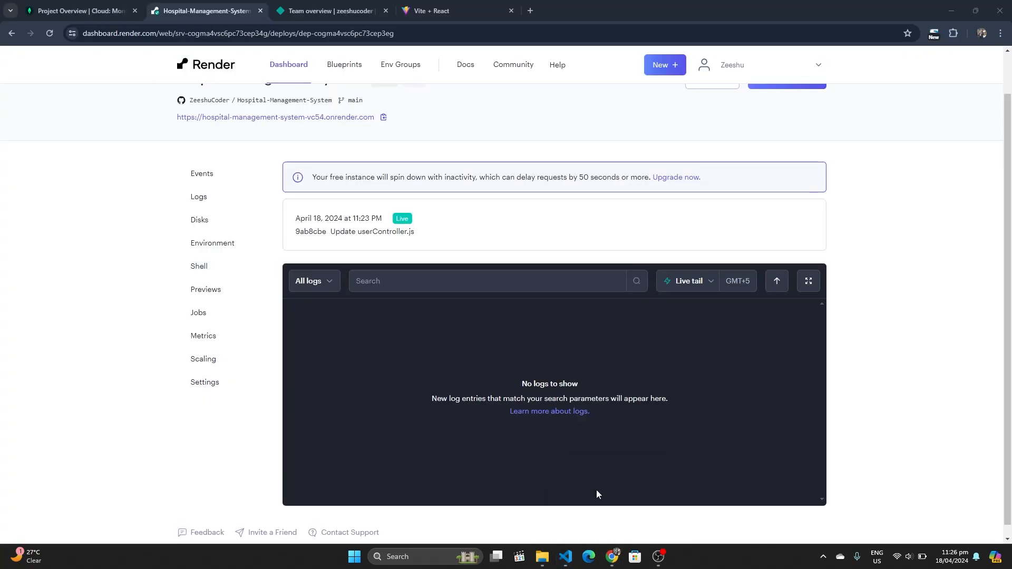
Go to the Netlify team overview and expand the Add new site options
click(322, 9)
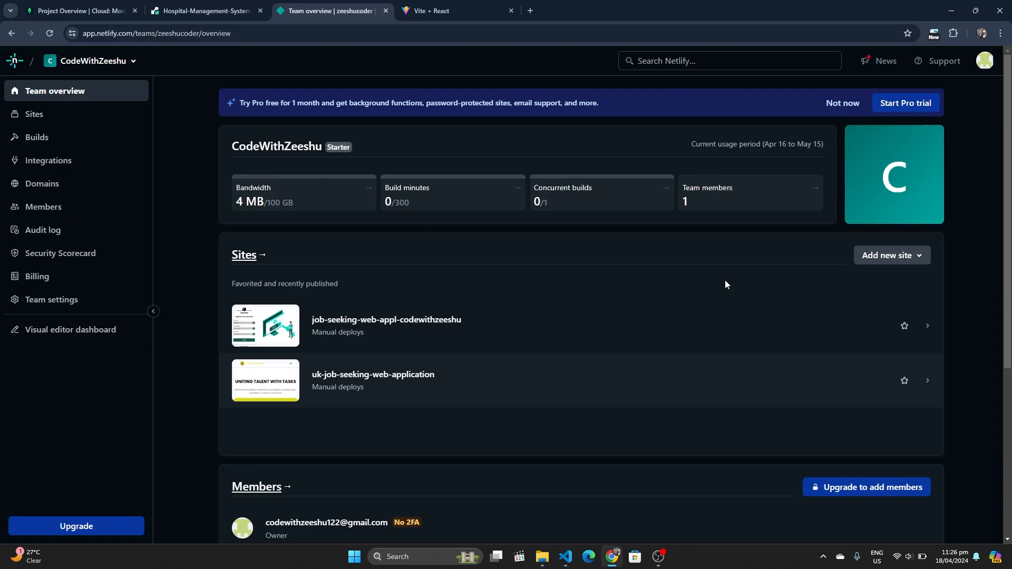
click(918, 257)
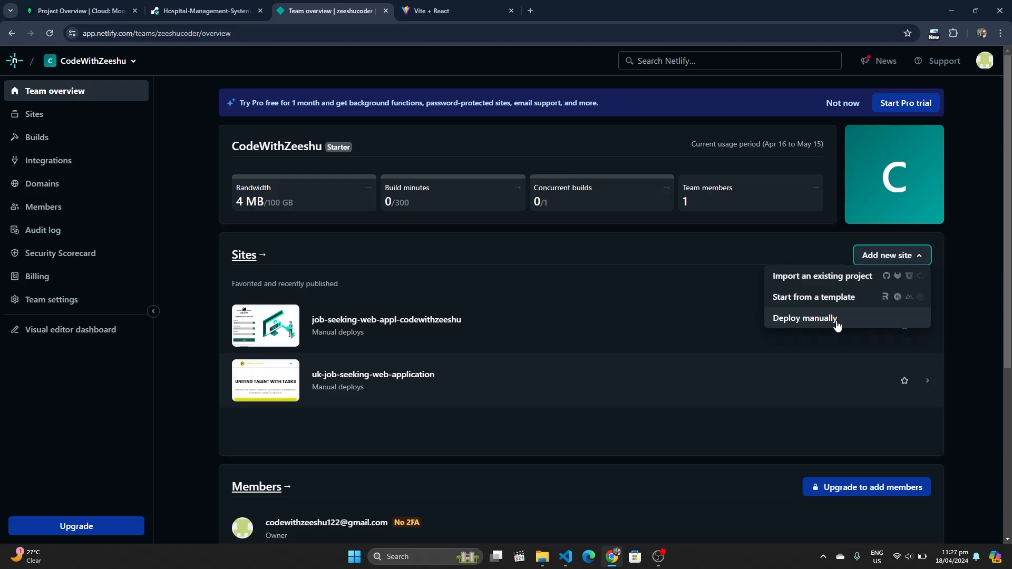
Choose manual deploy and pick D:\Youtube\7_MERN_STACK_HOSPITAL_MANAGEMENT_SYSTEM\dashboard\dist for upload
click(837, 319)
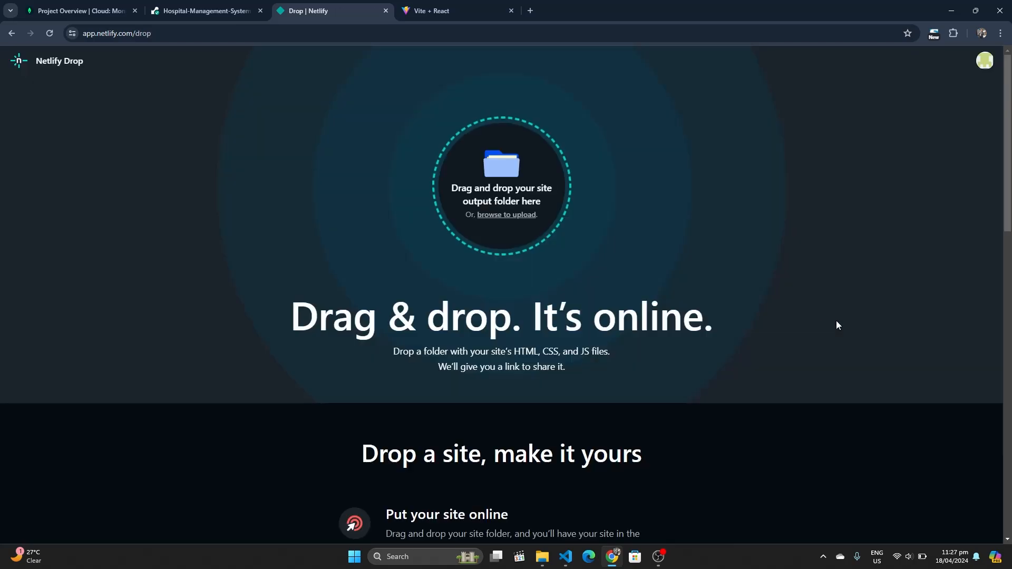
click(520, 217)
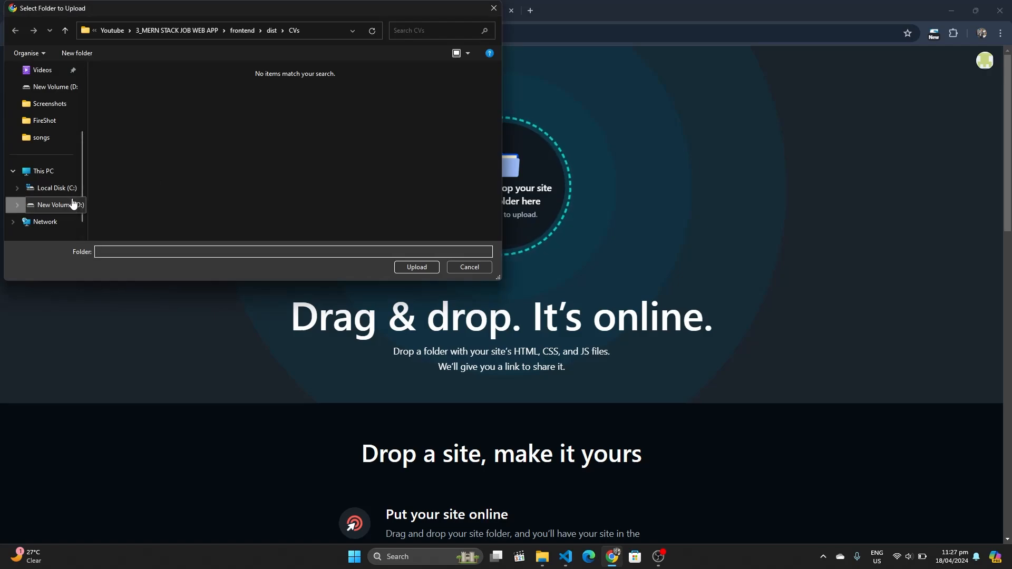
click(55, 205)
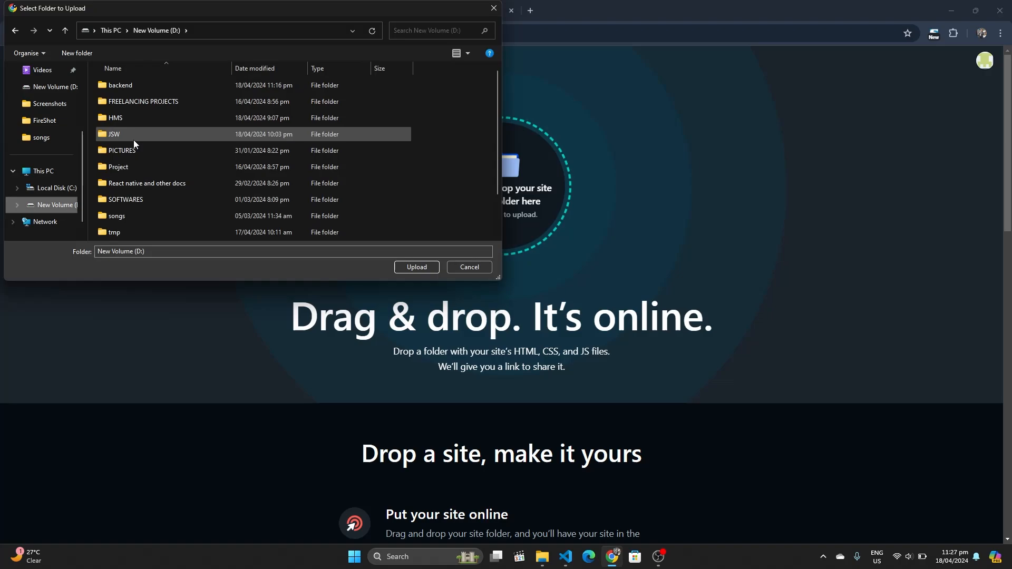
scroll(134, 140, down, 1)
double_click(119, 230)
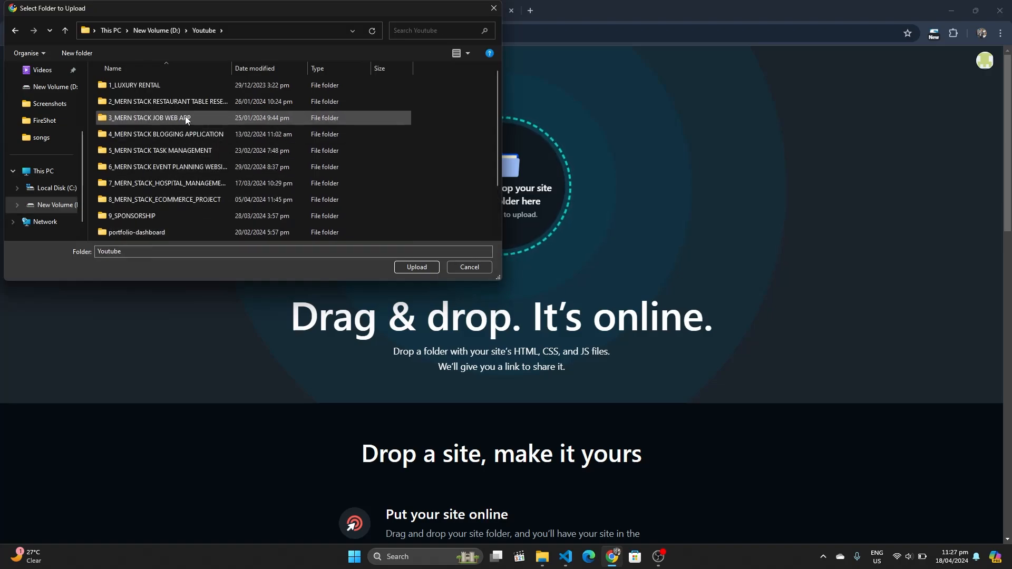
double_click(188, 117)
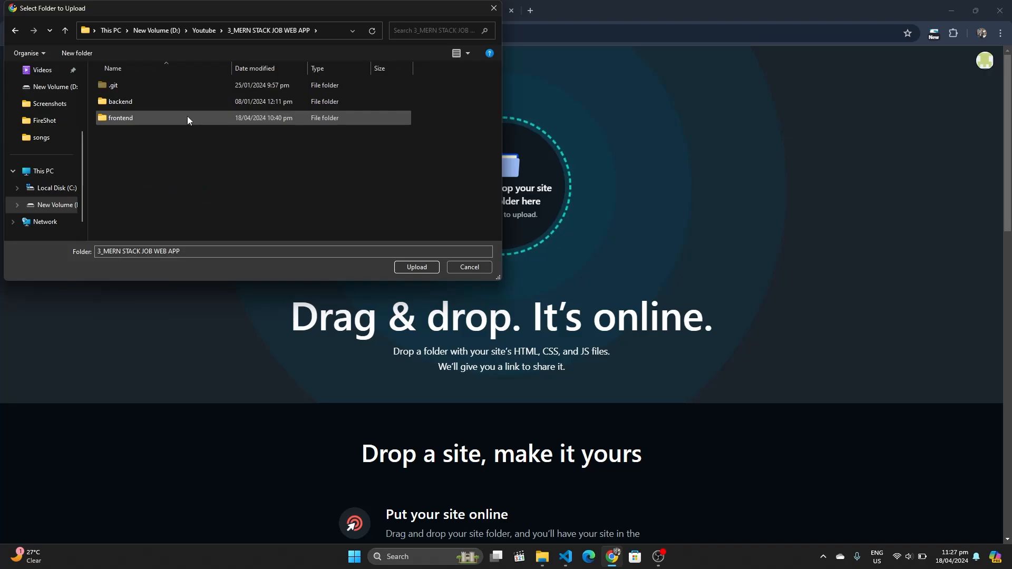
key(BackSpace)
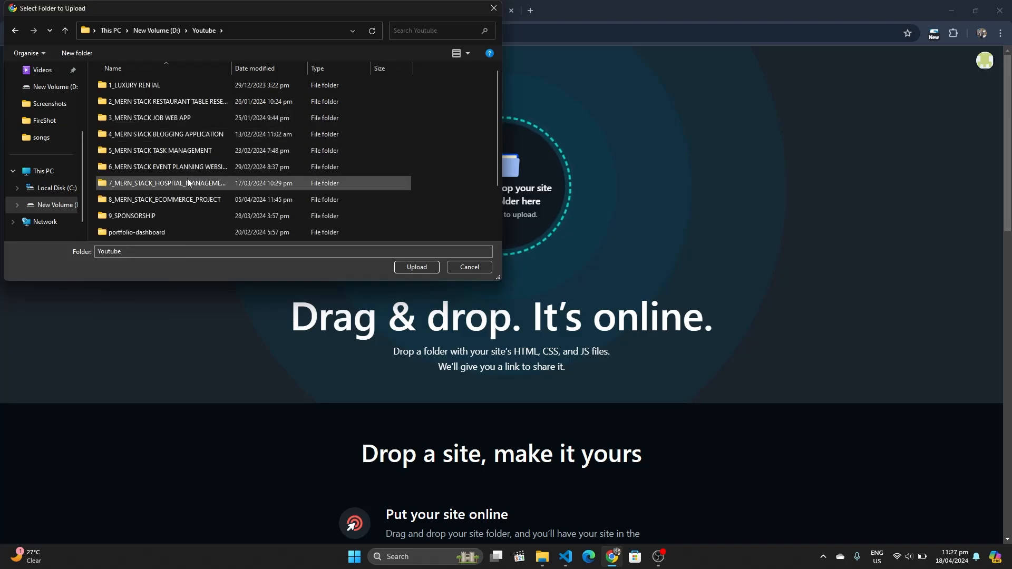
double_click(187, 178)
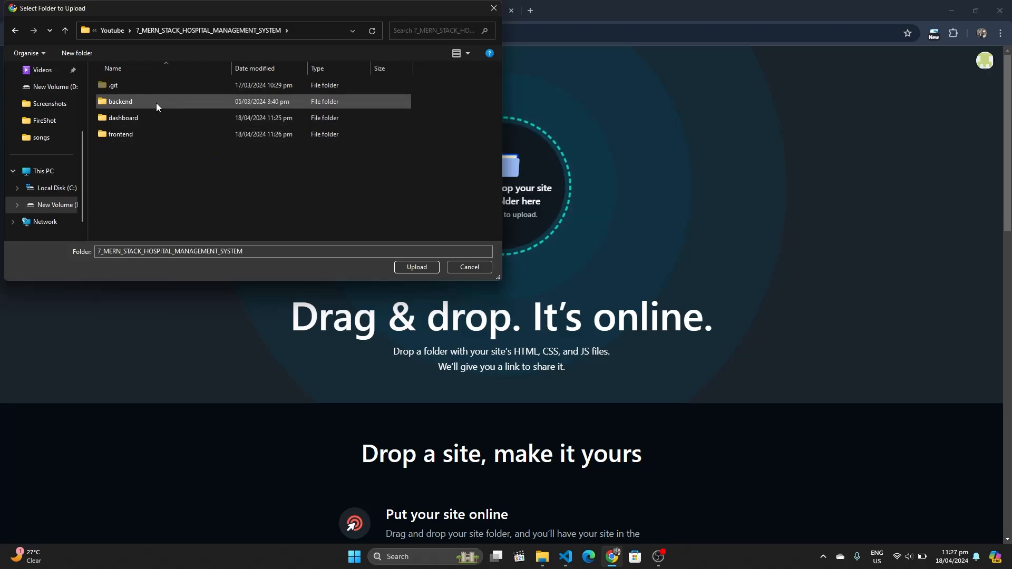
double_click(155, 117)
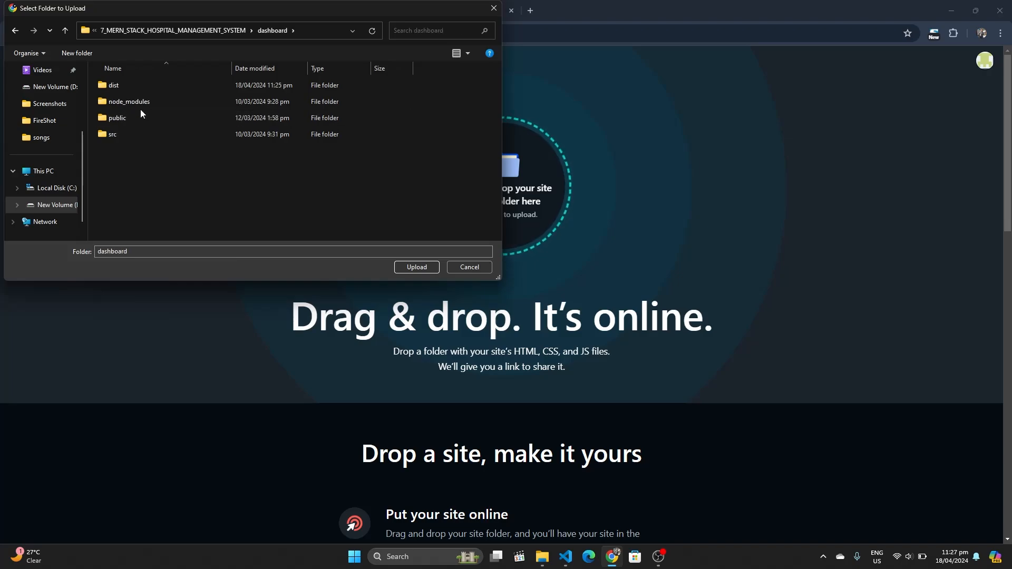
click(134, 85)
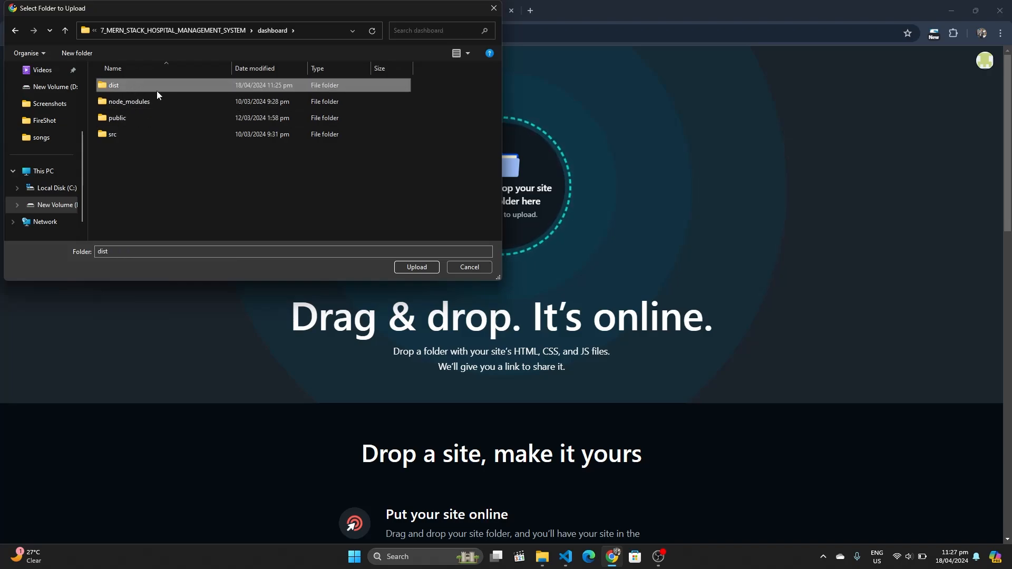
Upload the dist folder and confirm sending its 18 files to Netlify Drop
click(413, 267)
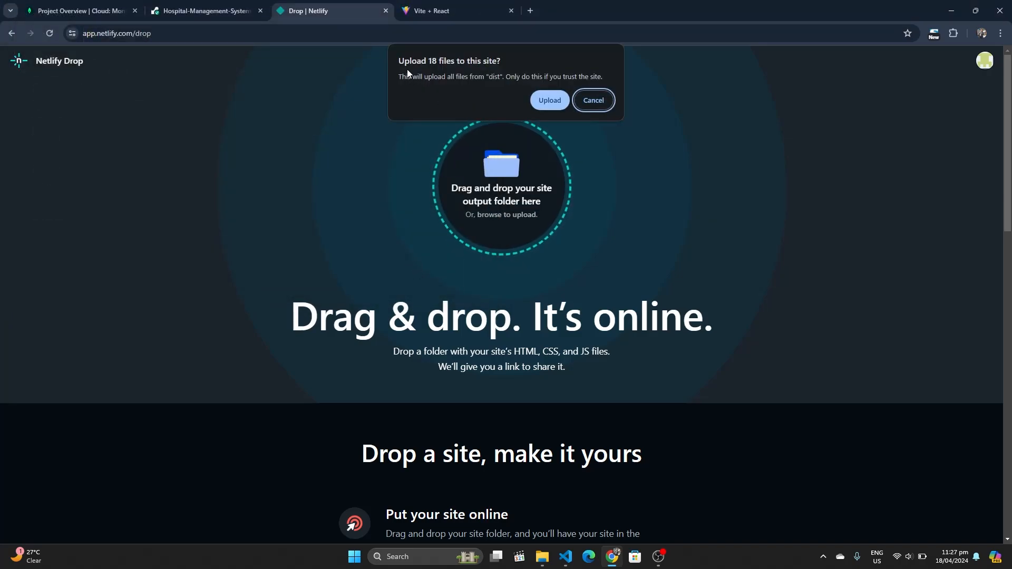
click(545, 101)
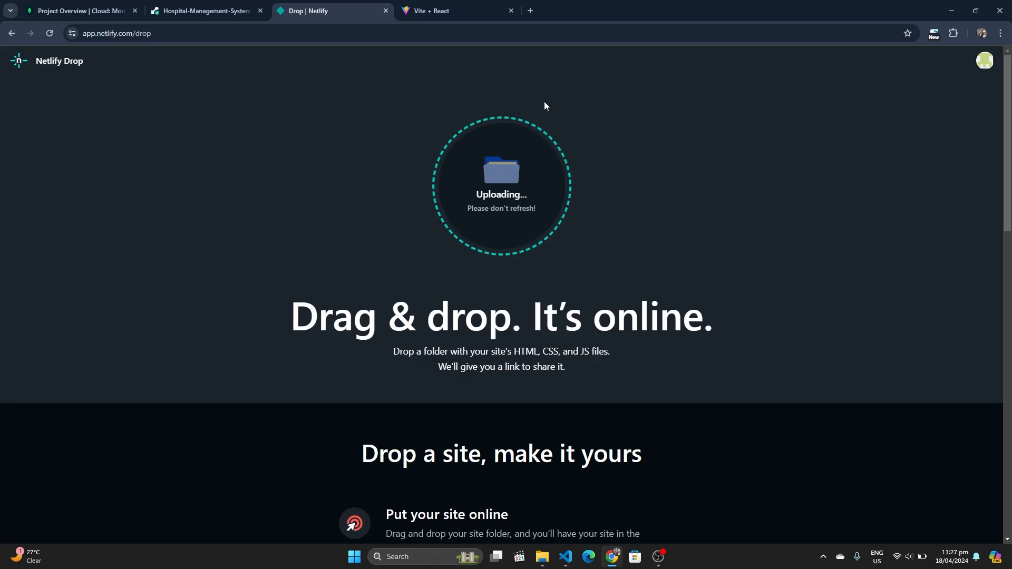
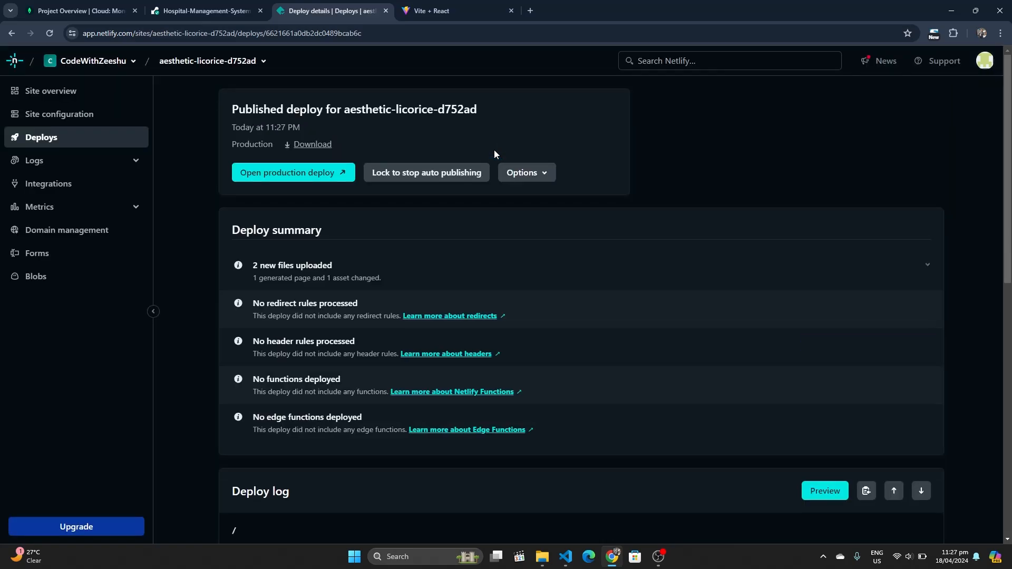
Open aesthetic-licorice-d752ad's production deploy to check the live admin login, then close both site tabs
scroll(485, 218, down, 3)
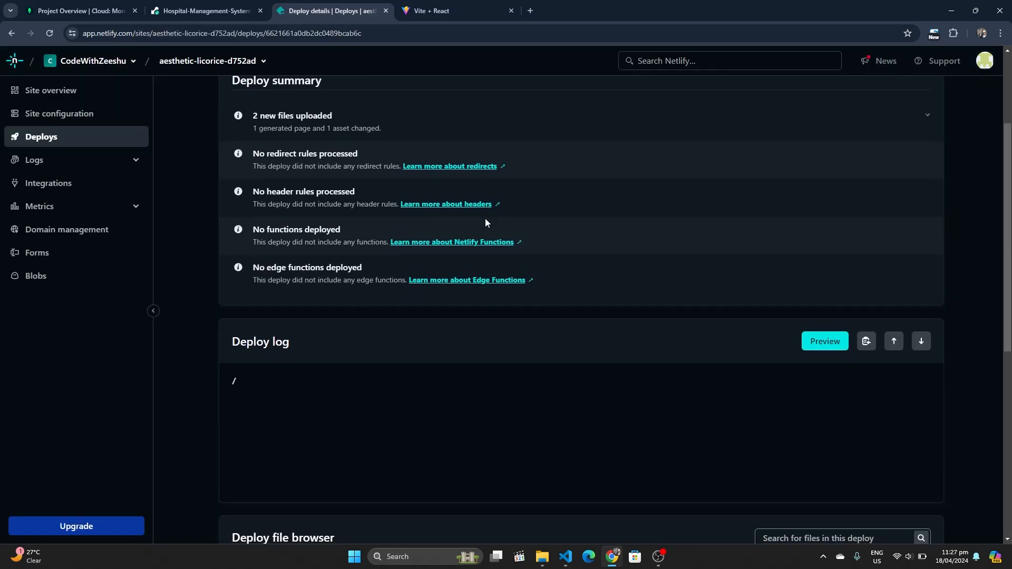
scroll(268, 362, down, 2)
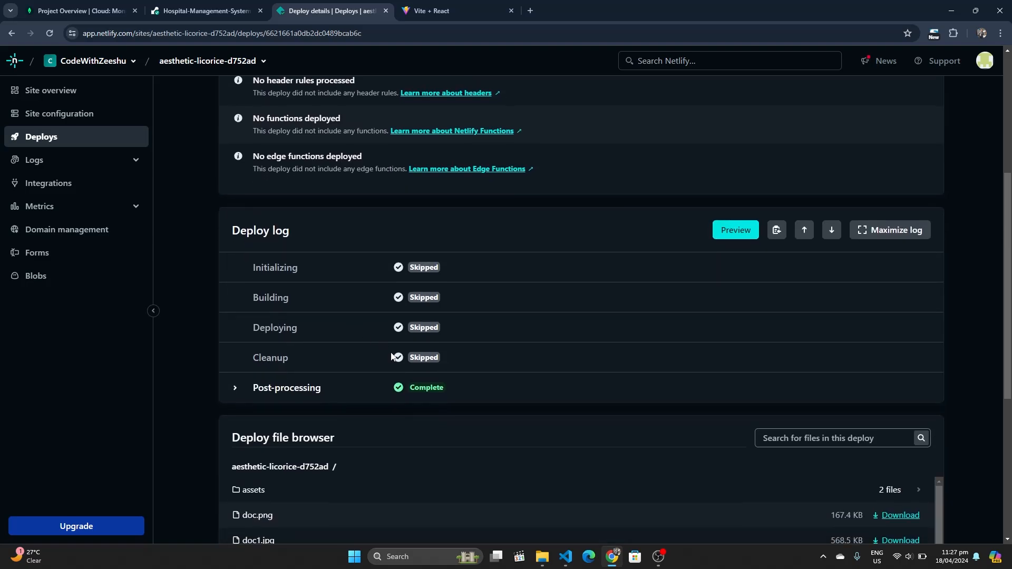
scroll(348, 383, down, 2)
scroll(348, 384, down, 4)
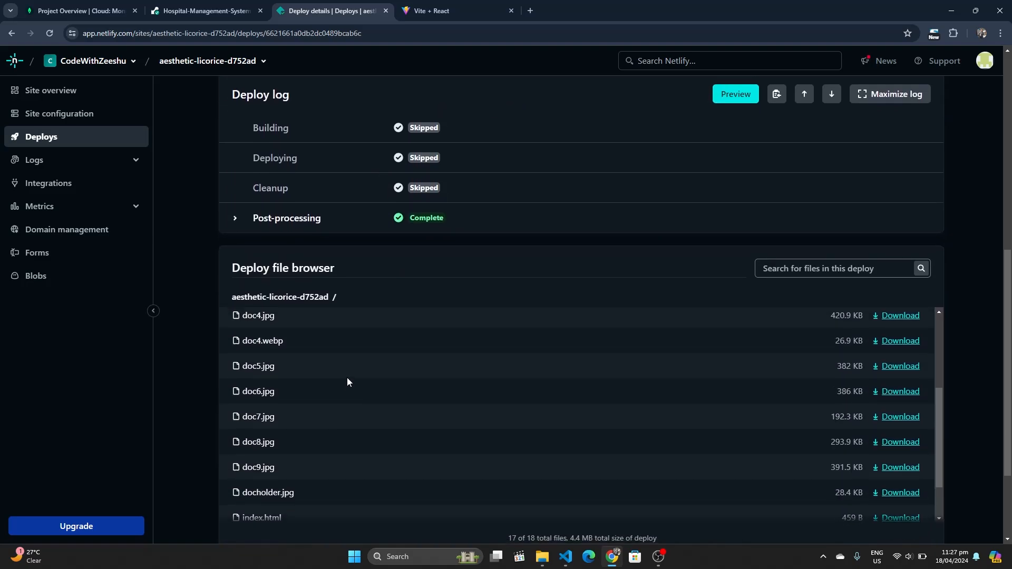
scroll(346, 377, up, 3)
scroll(347, 377, up, 10)
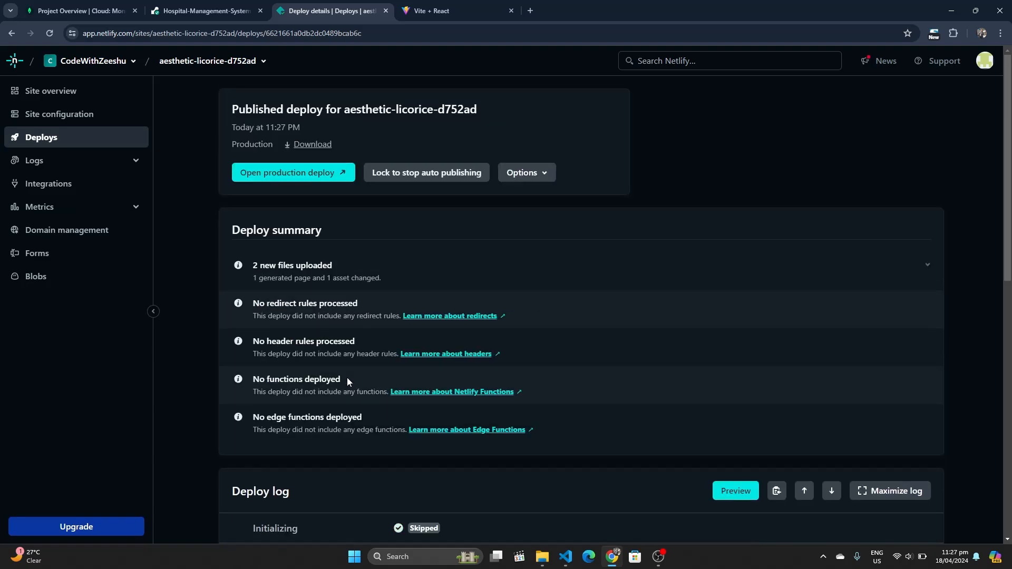
click(268, 174)
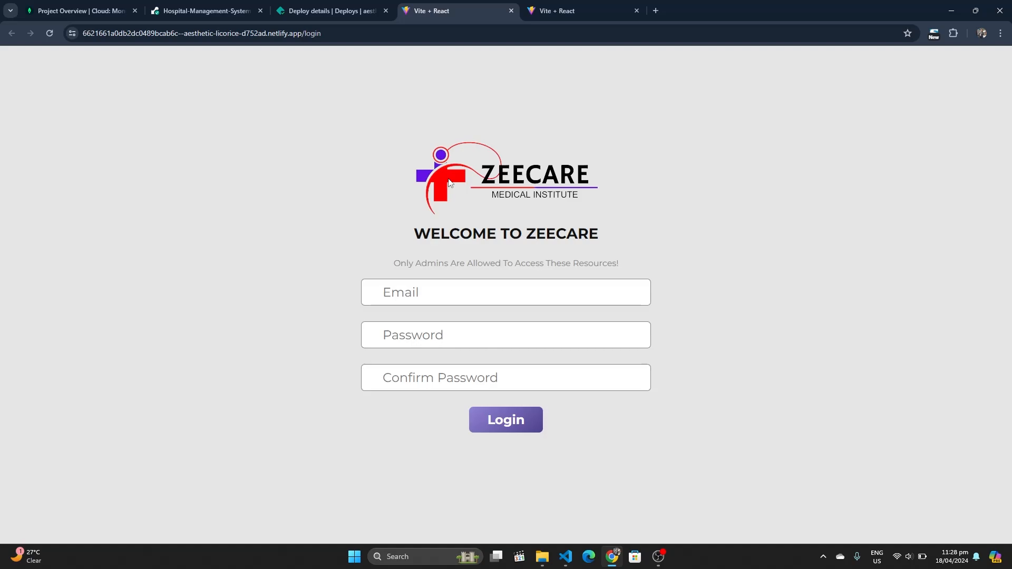
click(510, 13)
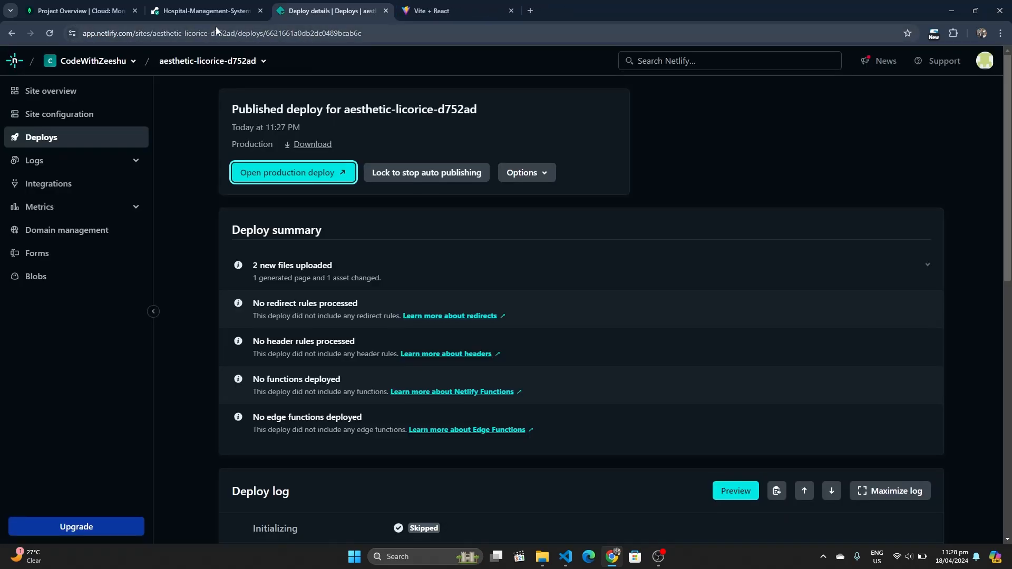
click(514, 11)
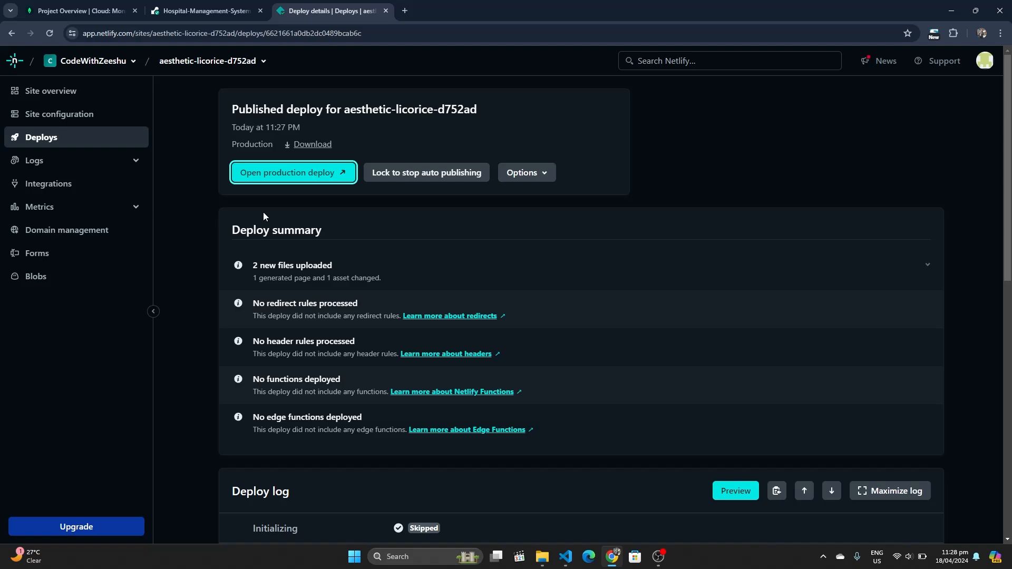
Upload the frontend's dist folder (25 files) through Netlify Drop as a new site
click(10, 35)
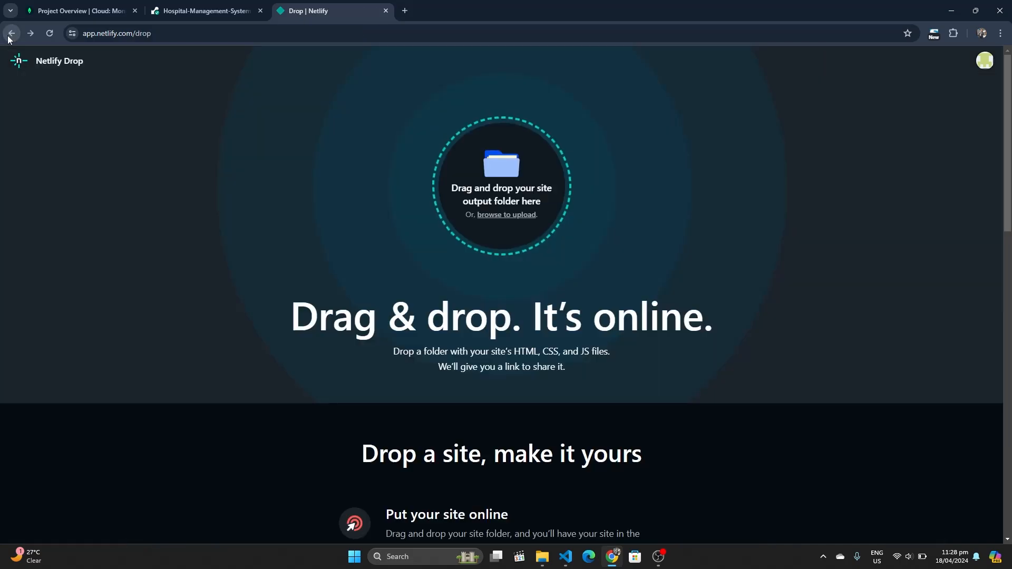
click(498, 217)
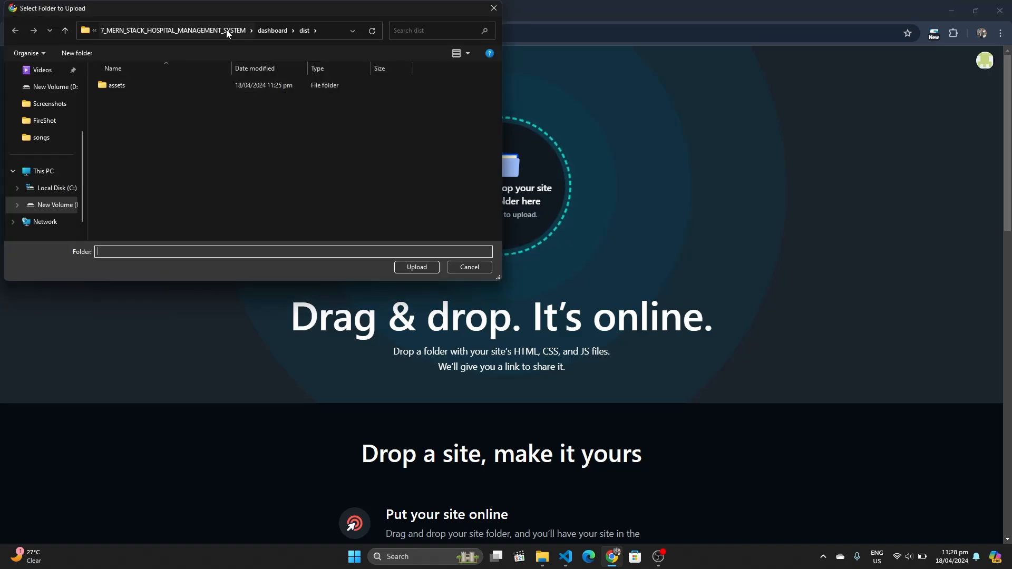
click(272, 31)
click(220, 32)
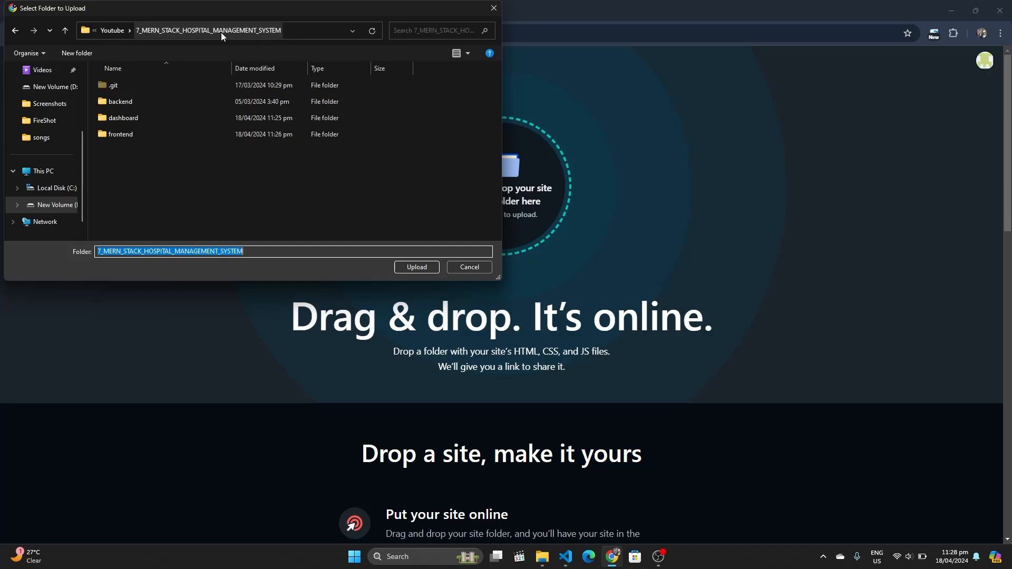
double_click(129, 134)
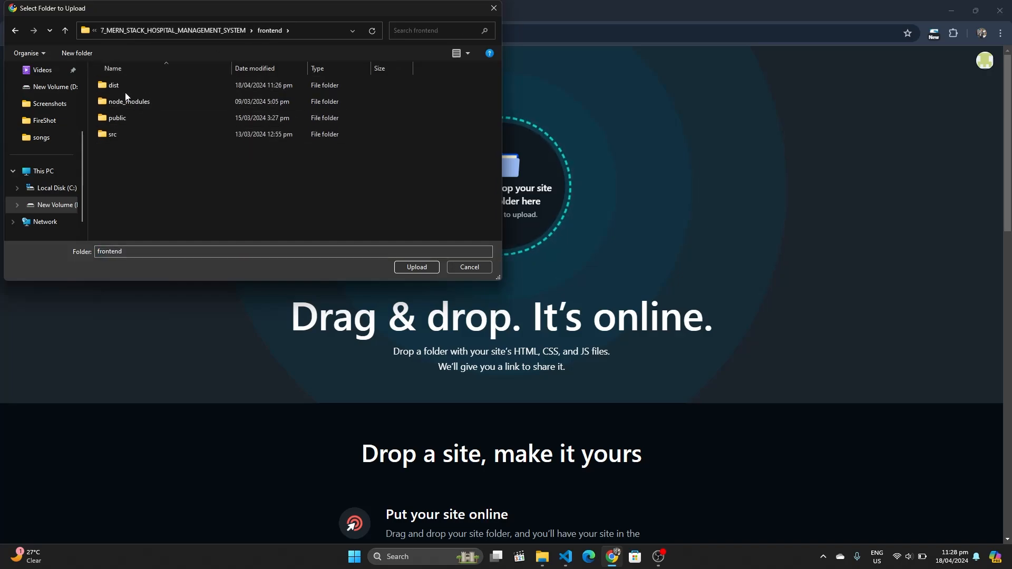
click(125, 91)
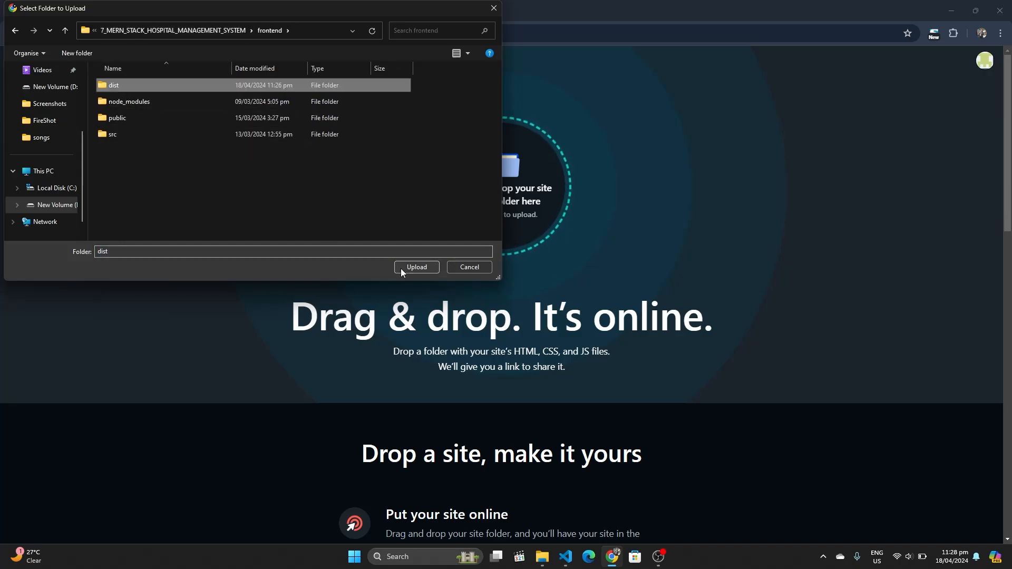
click(416, 268)
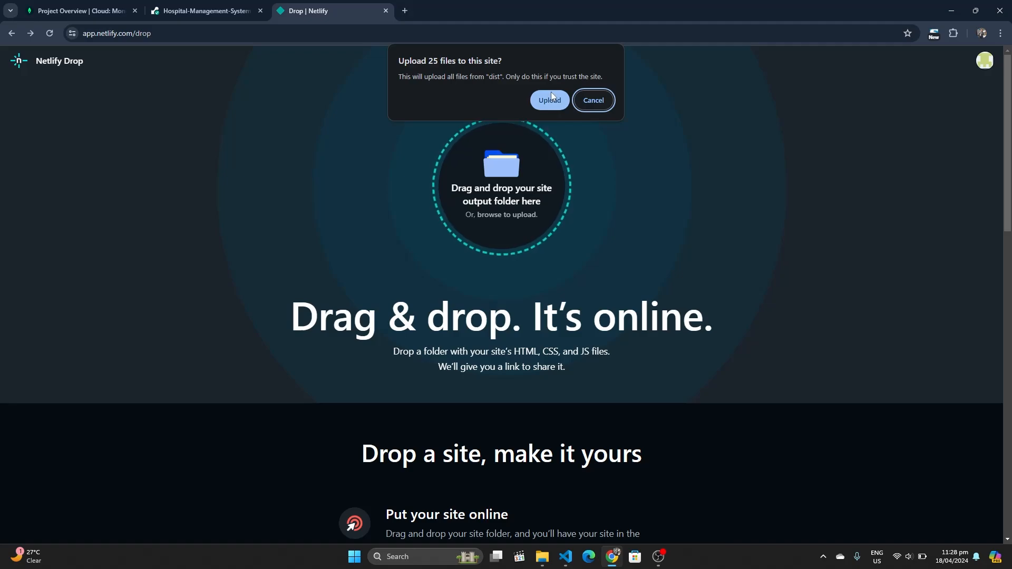
click(550, 100)
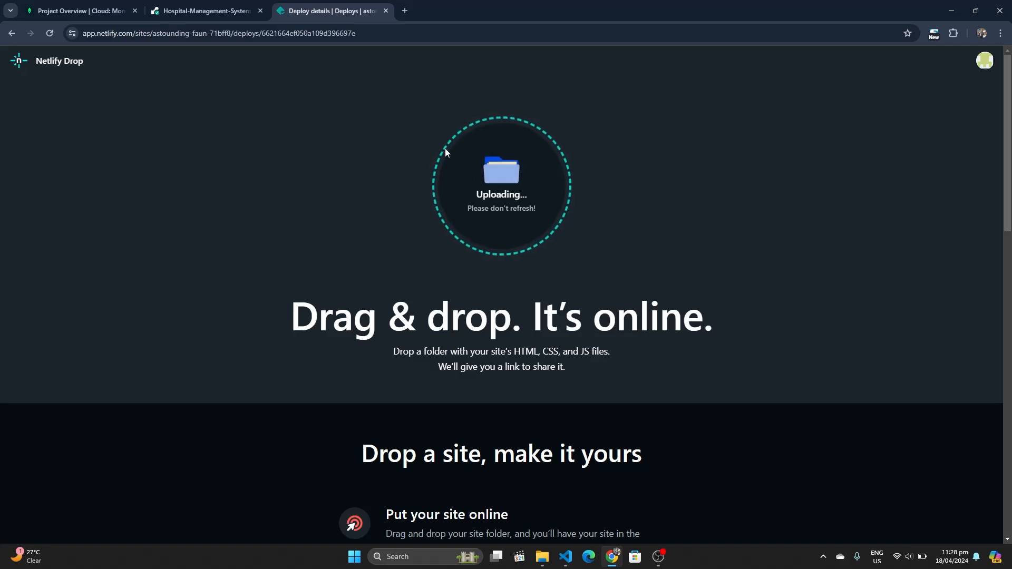
scroll(461, 154, down, 2)
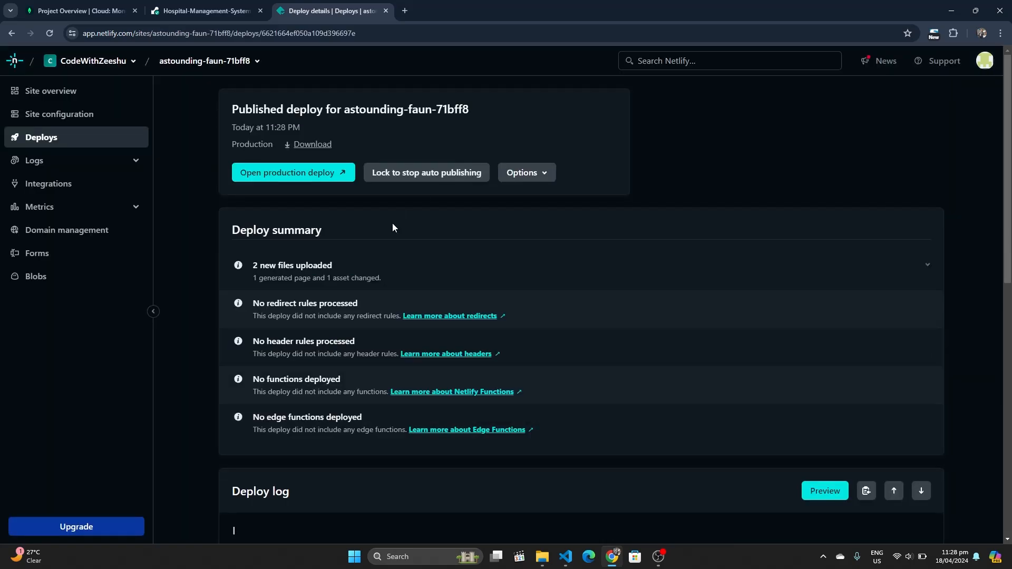
scroll(392, 223, down, 5)
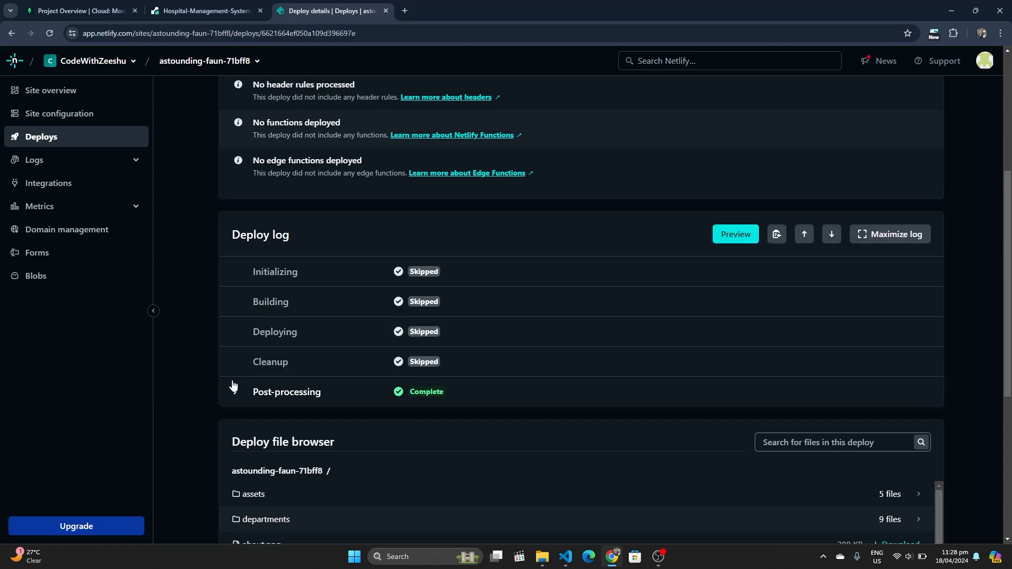
scroll(375, 368, down, 5)
scroll(374, 368, up, 8)
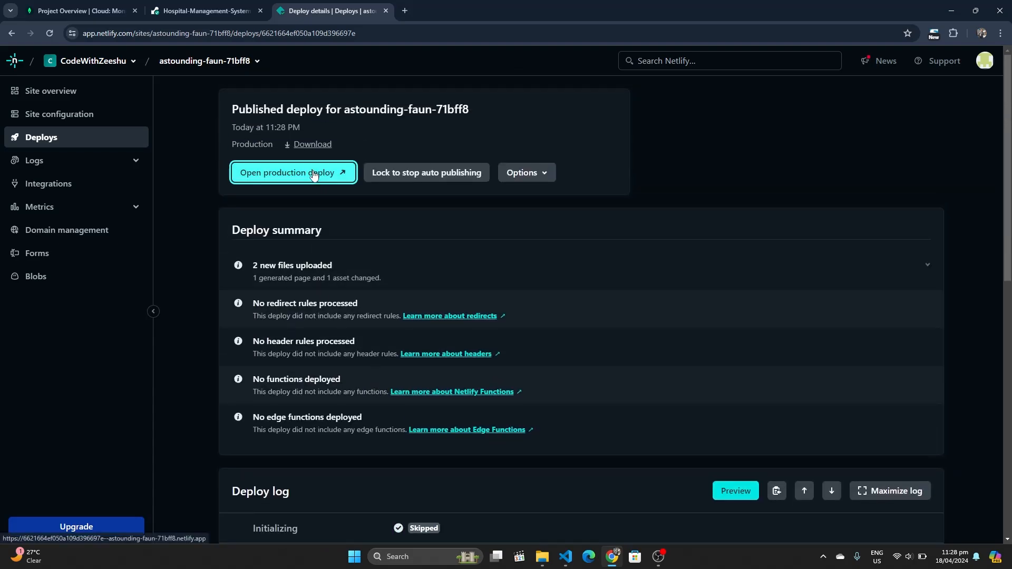
click(313, 173)
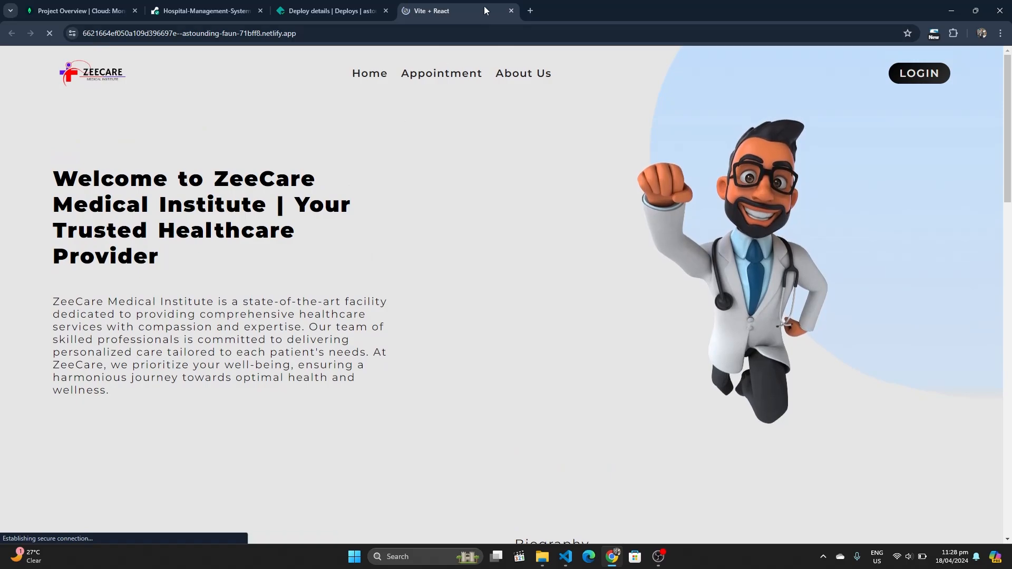
click(510, 11)
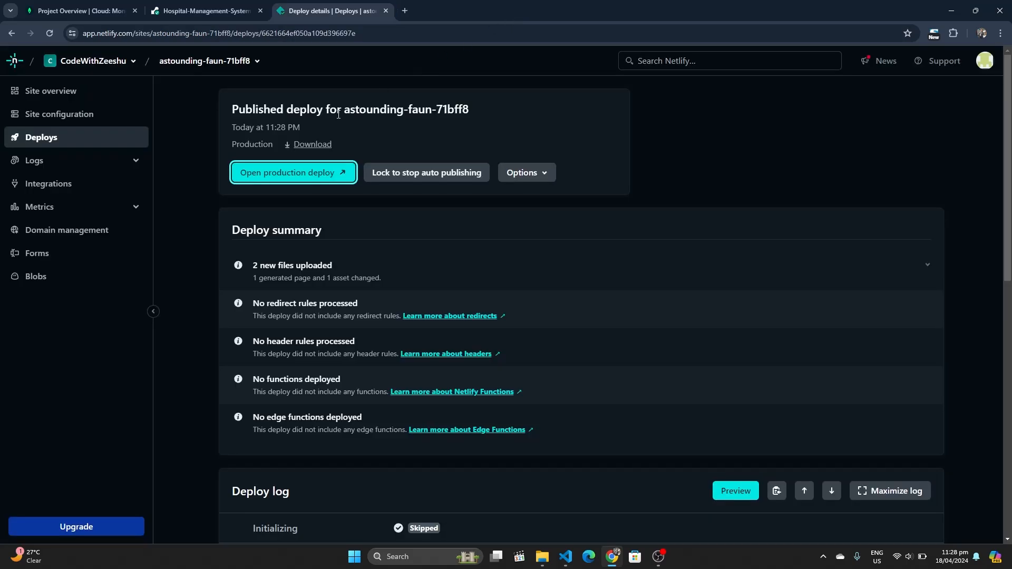
Open the new frontend site's configuration settings in Netlify
click(103, 72)
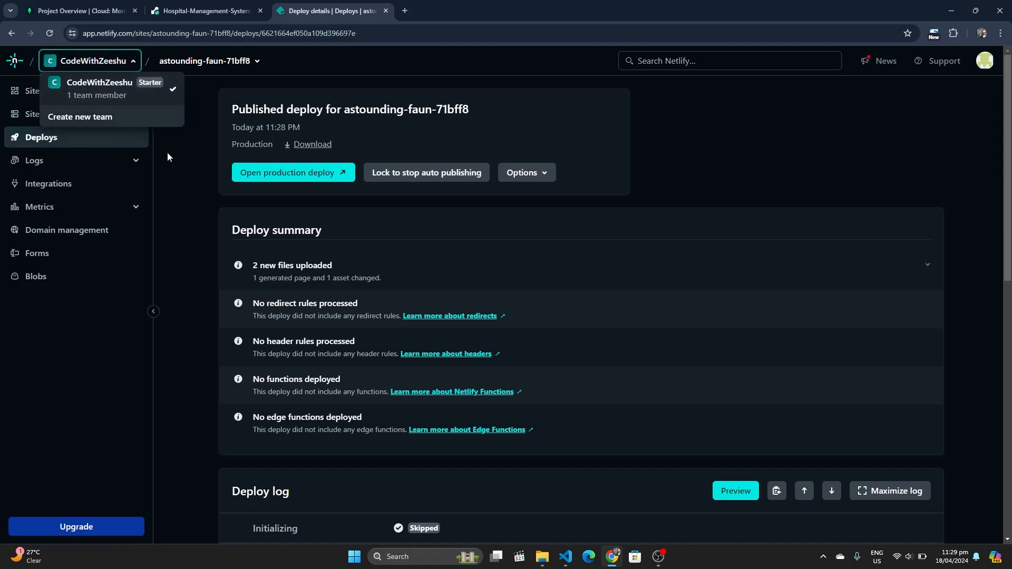
click(188, 161)
click(79, 101)
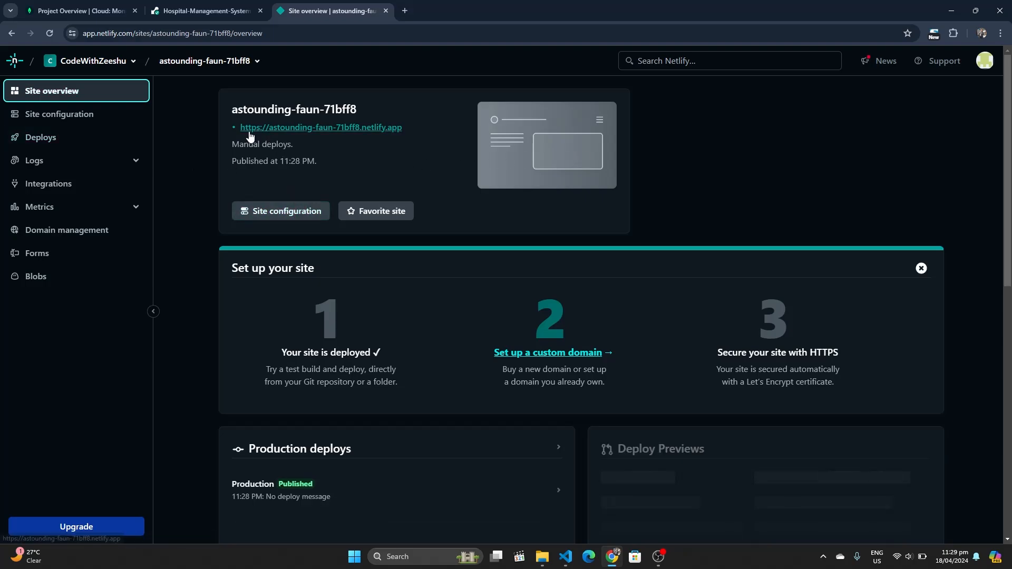
click(285, 212)
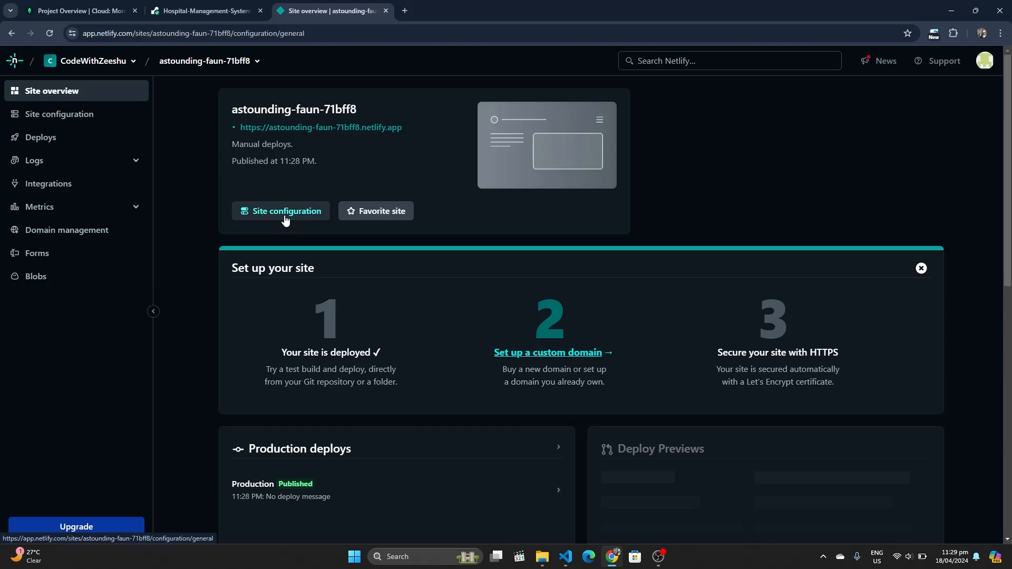
scroll(404, 319, down, 2)
scroll(404, 319, down, 1)
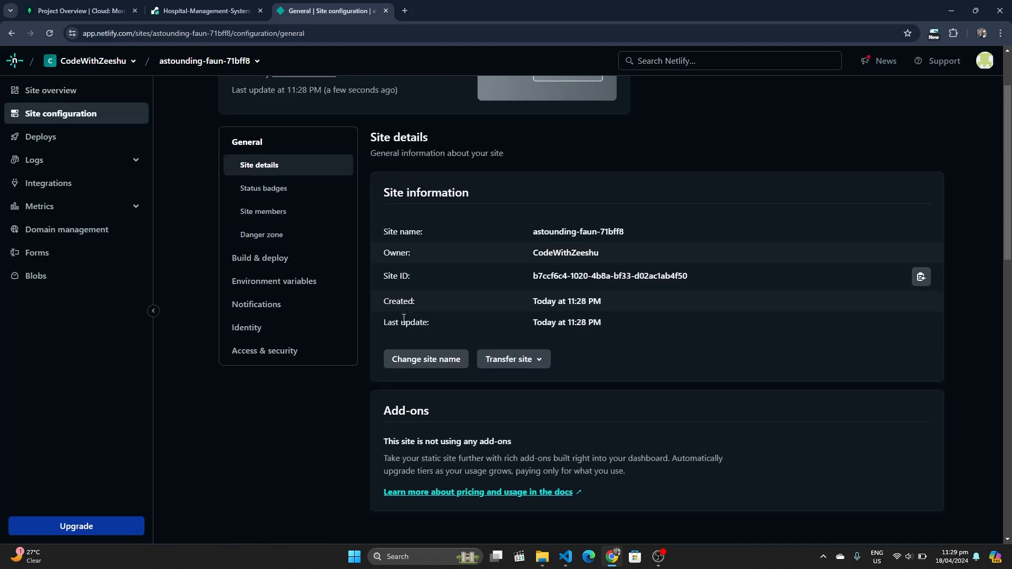
Rename the site to hospital-management-system-cwz and save
click(427, 364)
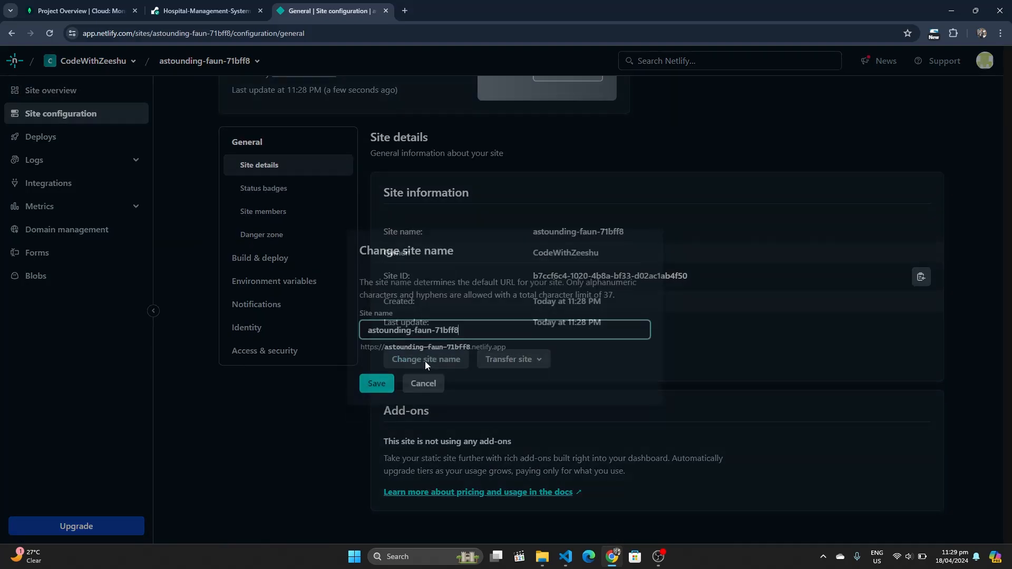
key(ctrl+shift+Left)
key(ctrl+shift+Left)
key(ctrl+shift+Left)
key(ctrl+shift+Left)
key(ctrl+shift+Left)
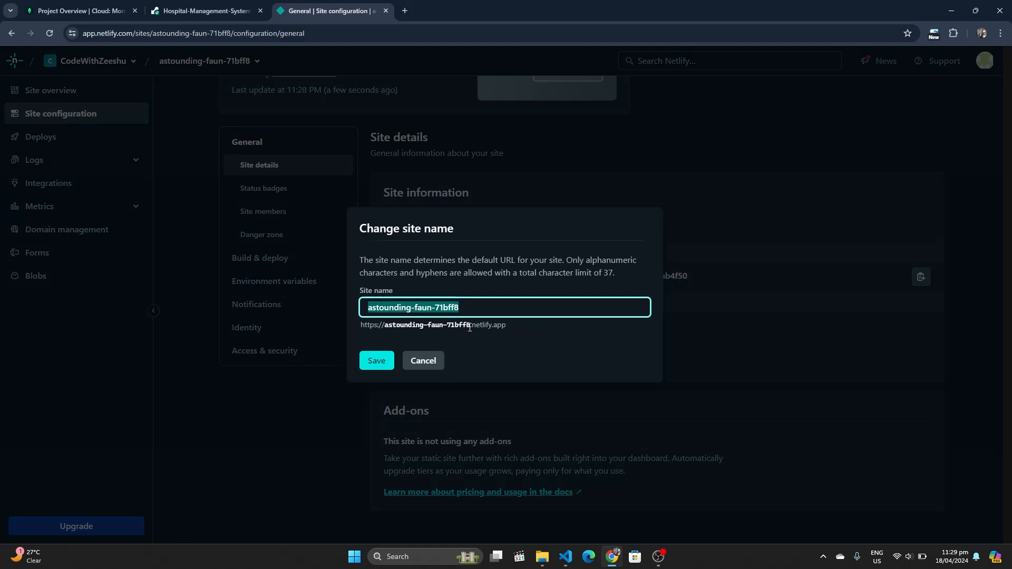
text(hos)
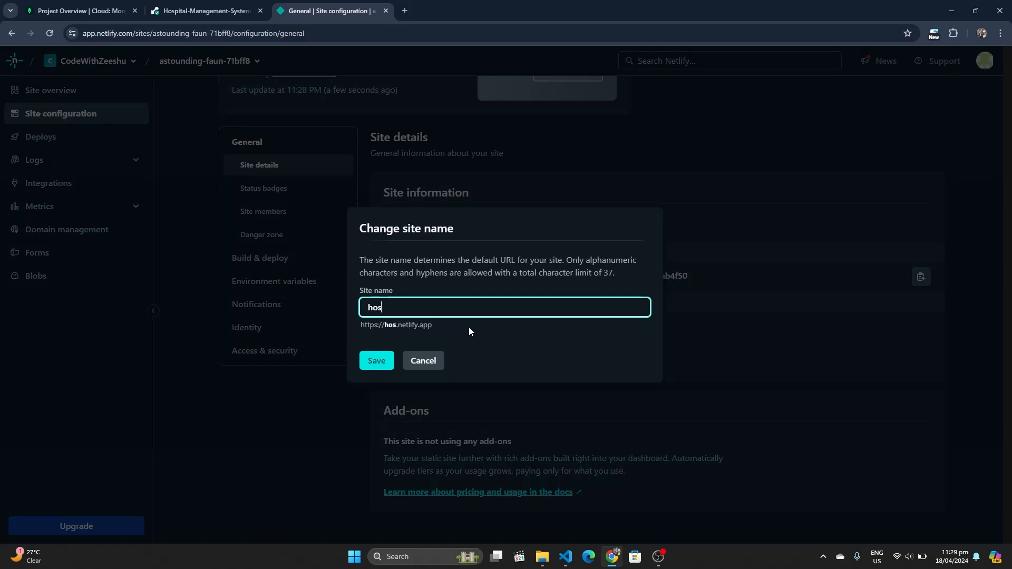
text(pital-ma)
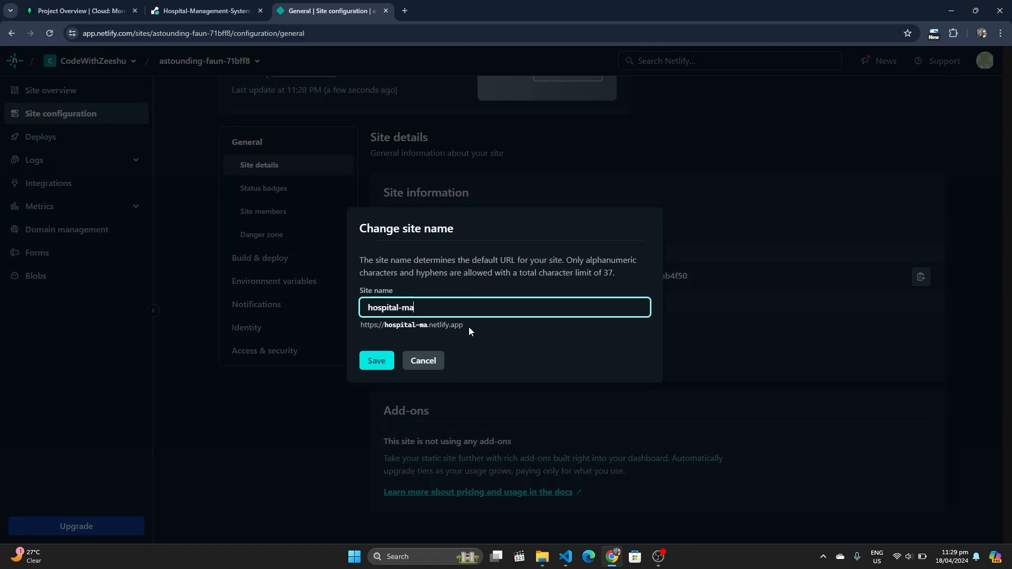
text(nagement-s)
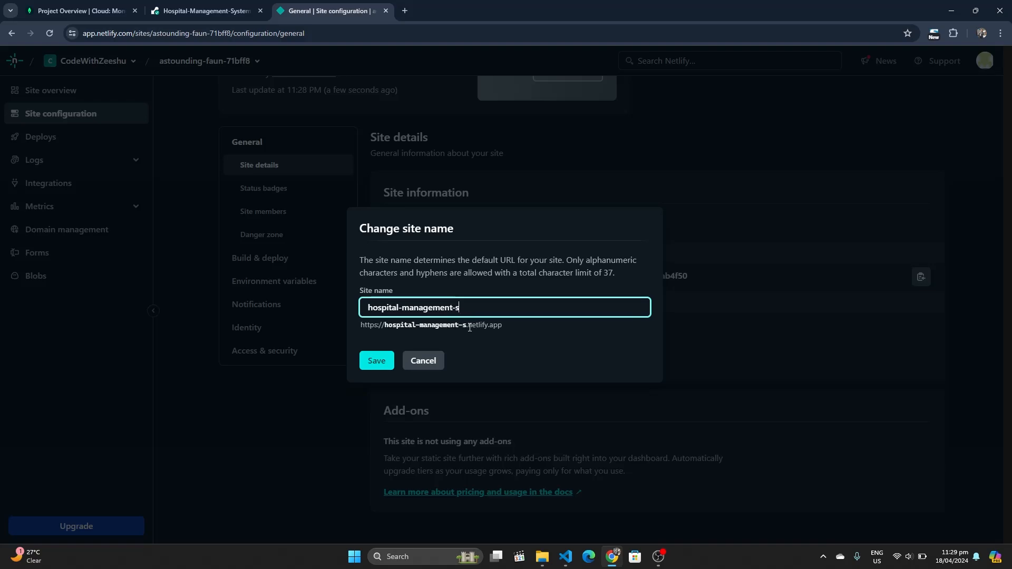
text(ystem-codewithze)
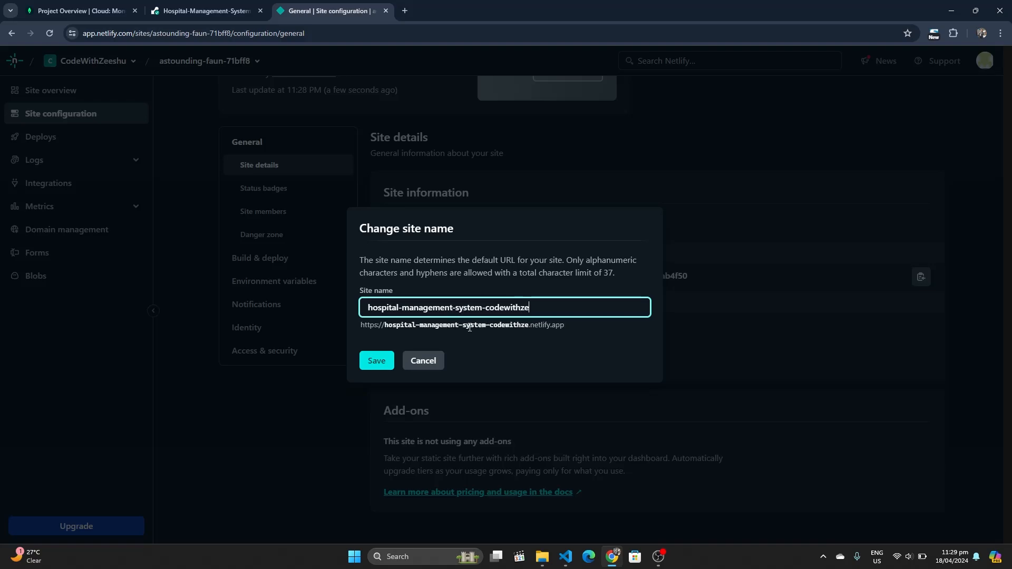
key(BackSpace)
key(BackSpace)
key(BackSpace)
key(BackSpace)
key(BackSpace)
key(BackSpace)
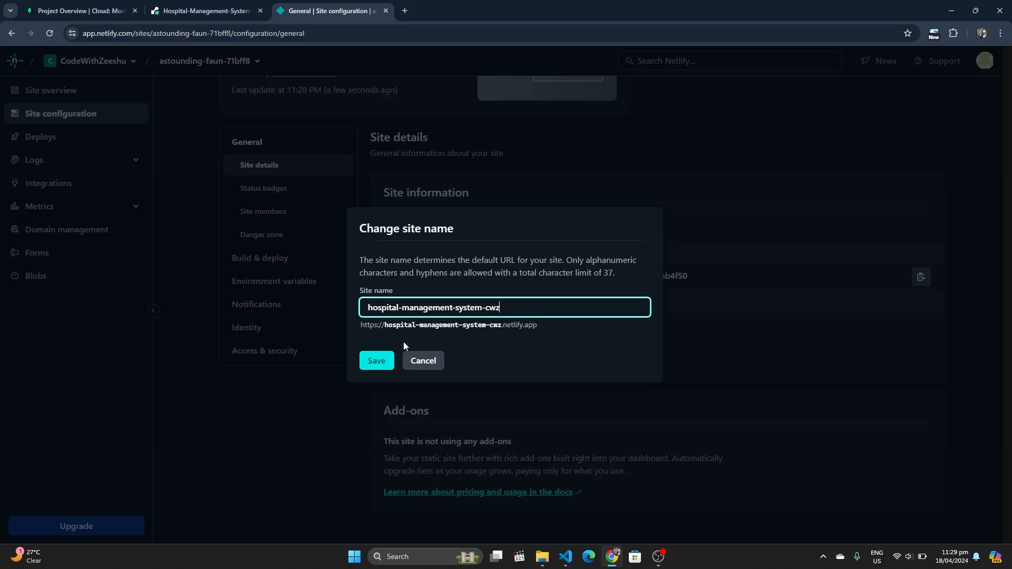
click(378, 362)
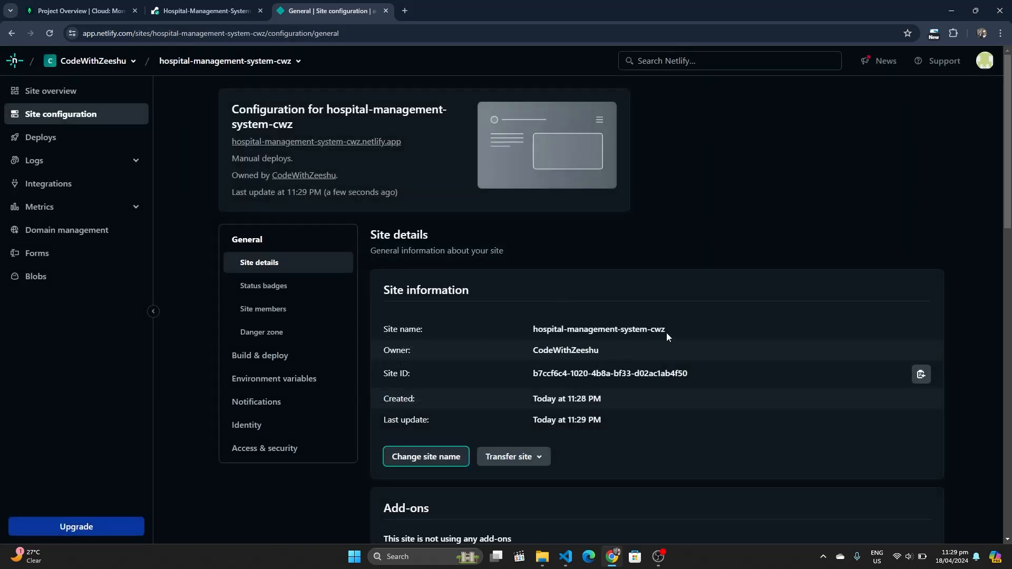
Copy the name hospital-management-system-cwz into a new Notepad tab, then minimize Notepad
drag(668, 329, 534, 327)
key(ctrl+c)
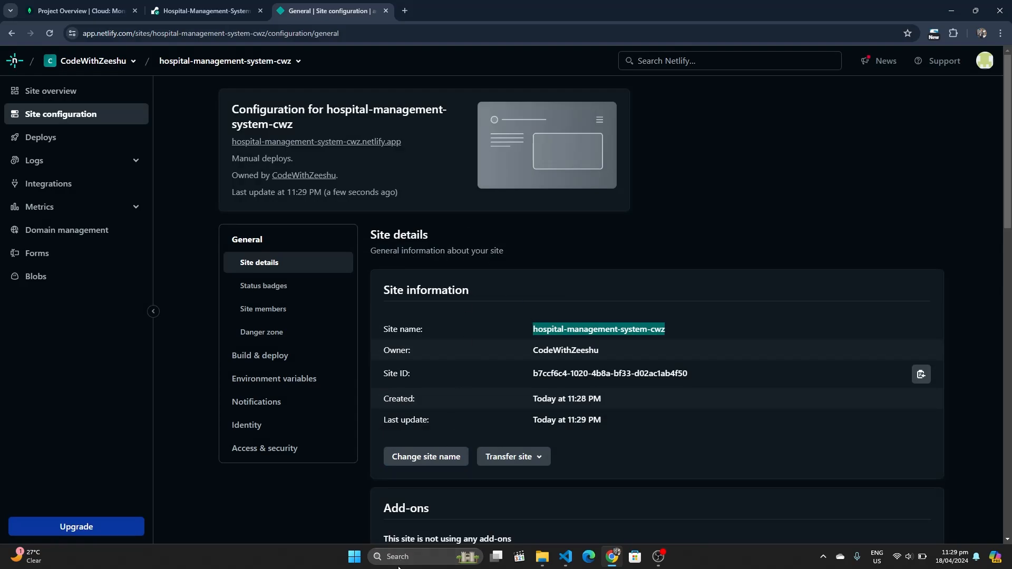
click(399, 556)
text(note)
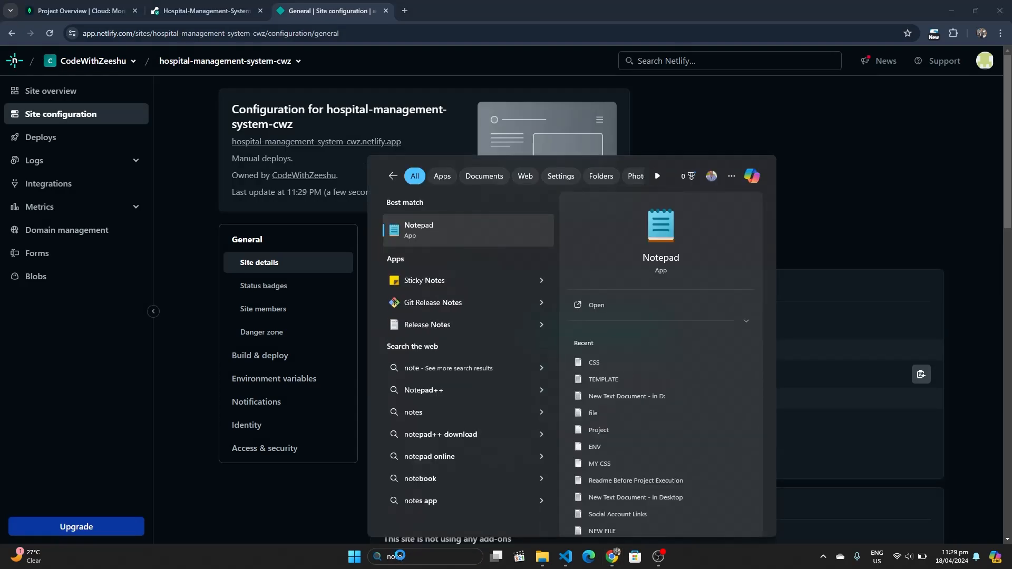
key(Escape)
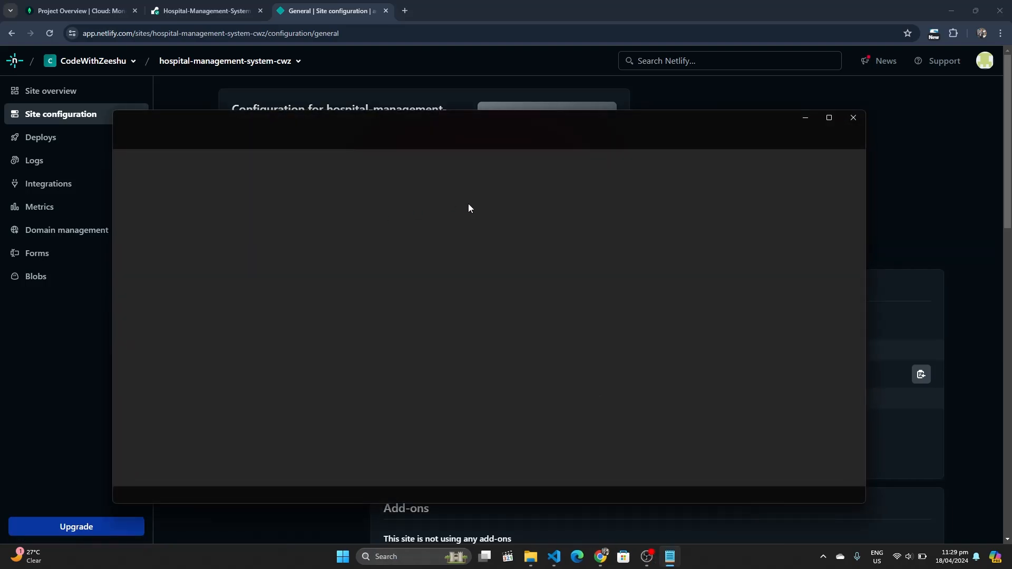
click(316, 250)
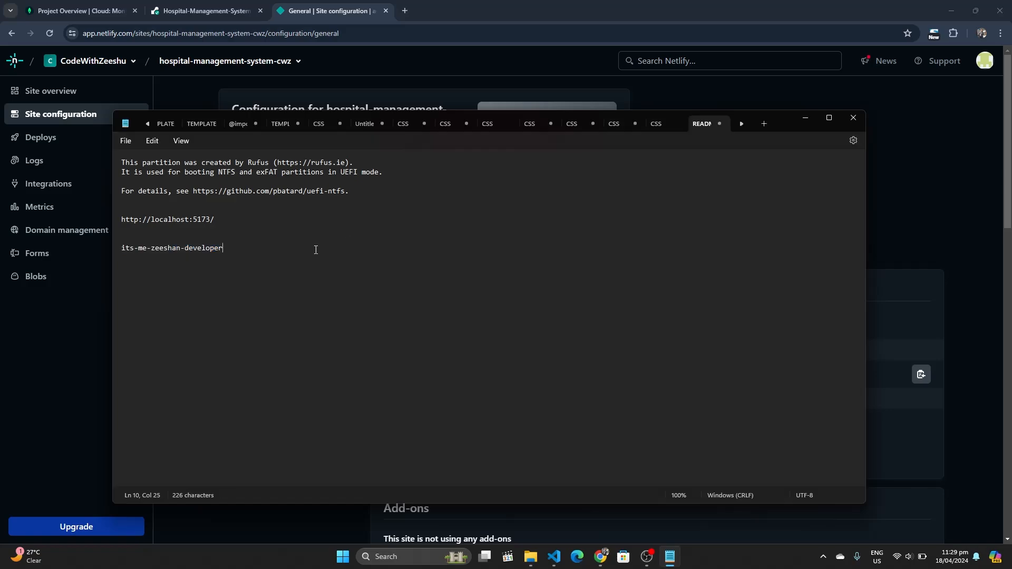
key(ctrl+v)
click(764, 123)
key(ctrl+v)
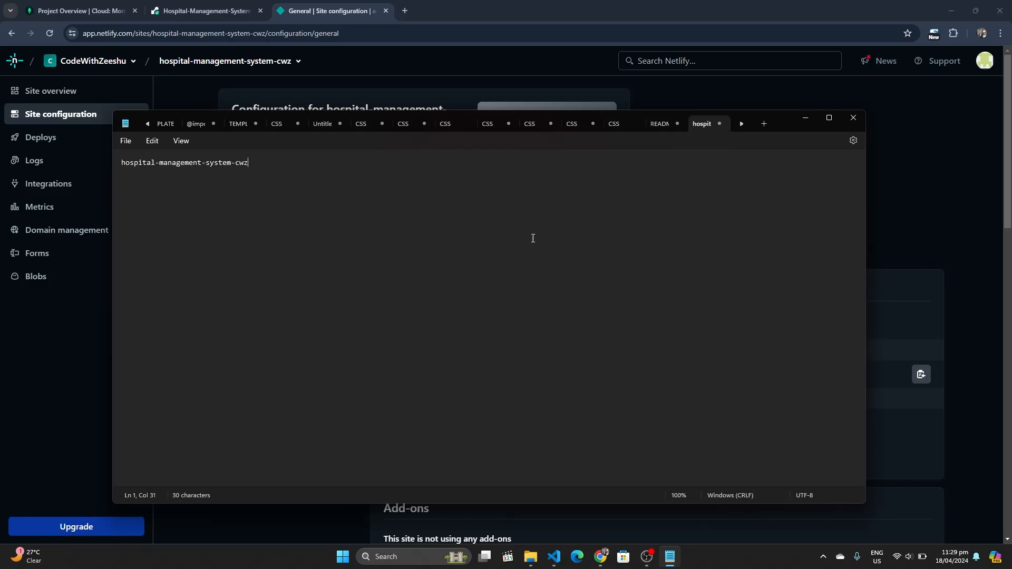
click(810, 122)
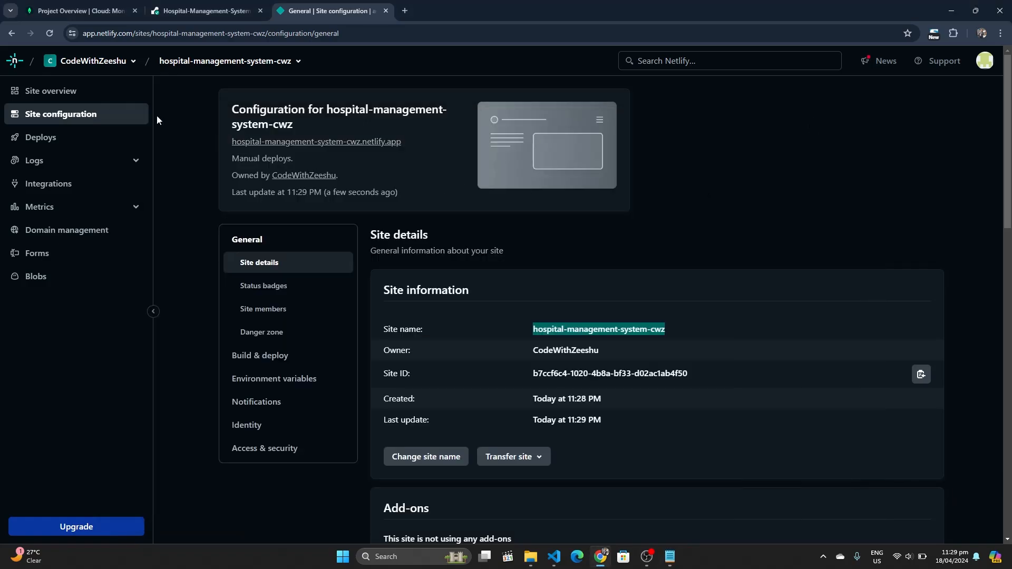
Switch to the aesthetic-licorice-d752ad site and open its configuration settings
click(51, 90)
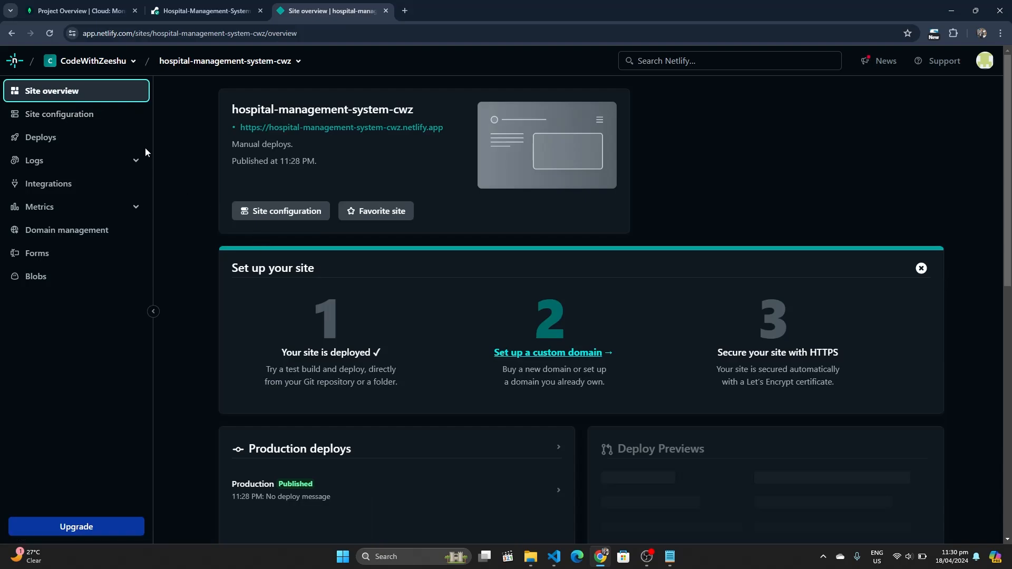
click(298, 61)
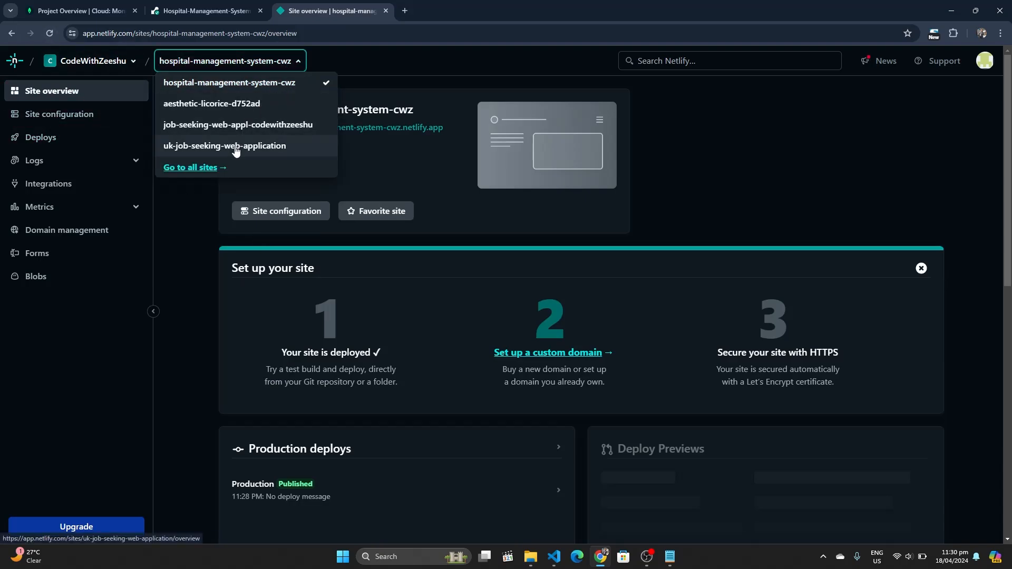
click(220, 104)
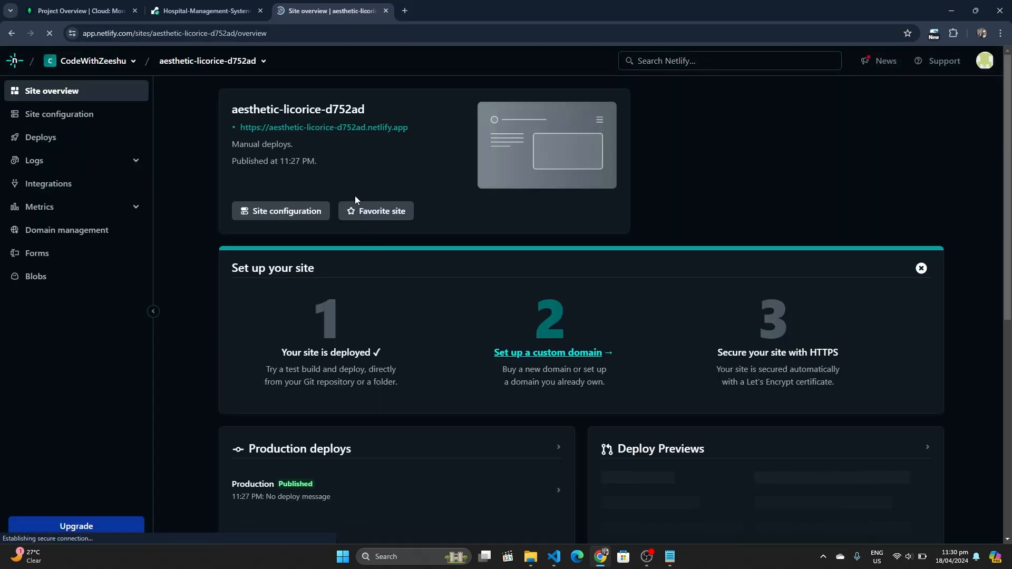
click(295, 211)
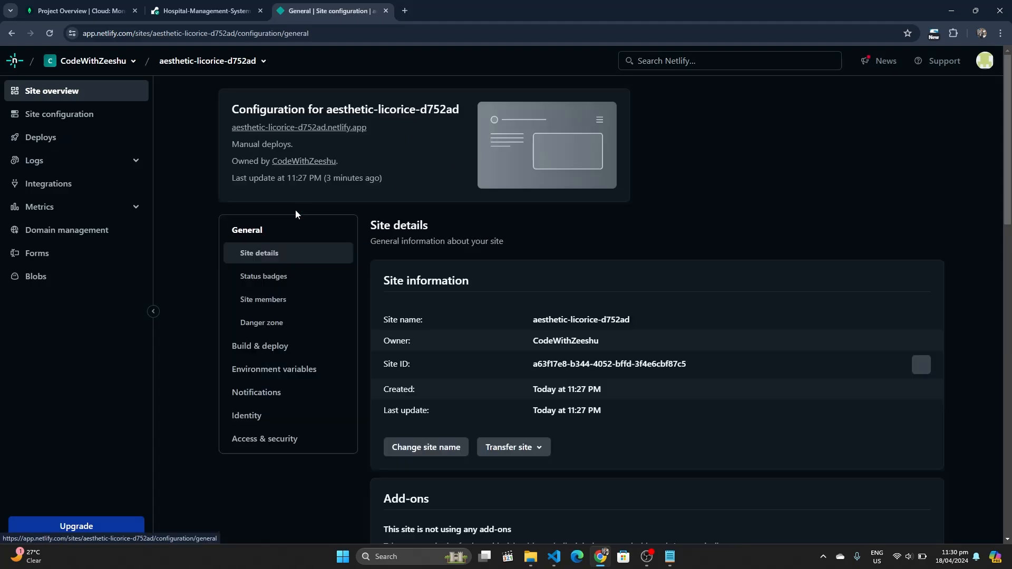
Rename the admin site to admin-dashboard-hms-cwz and open its netlify.app address
click(419, 447)
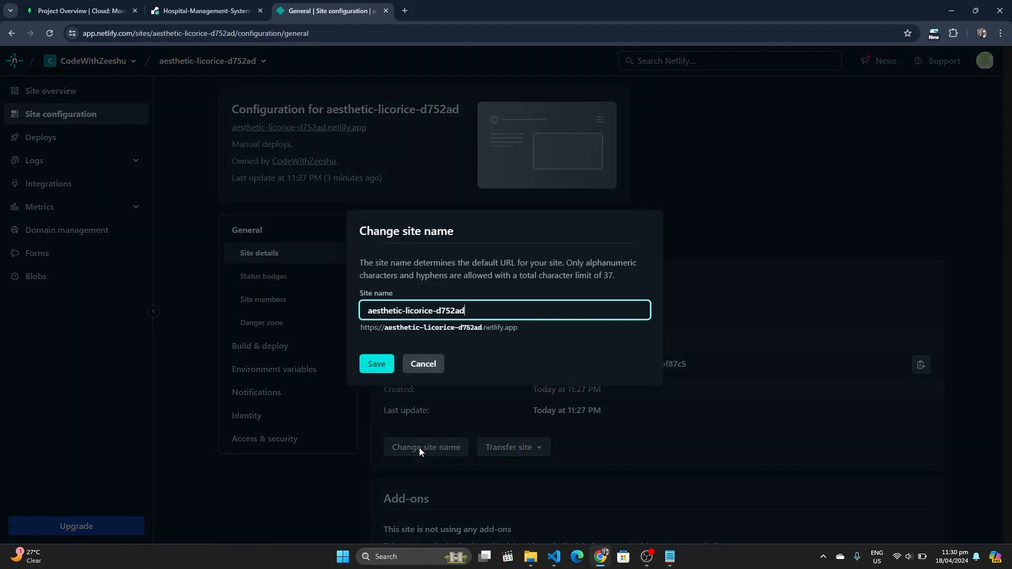
key(ctrl+shift+Left)
key(ctrl+shift+Left)
key(ctrl+shift+Left)
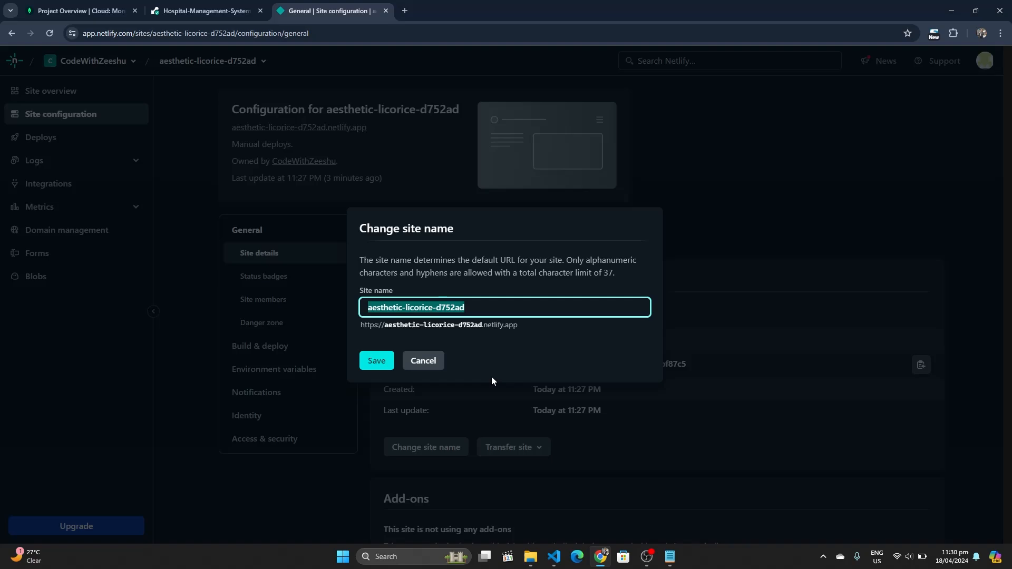
text(admin-)
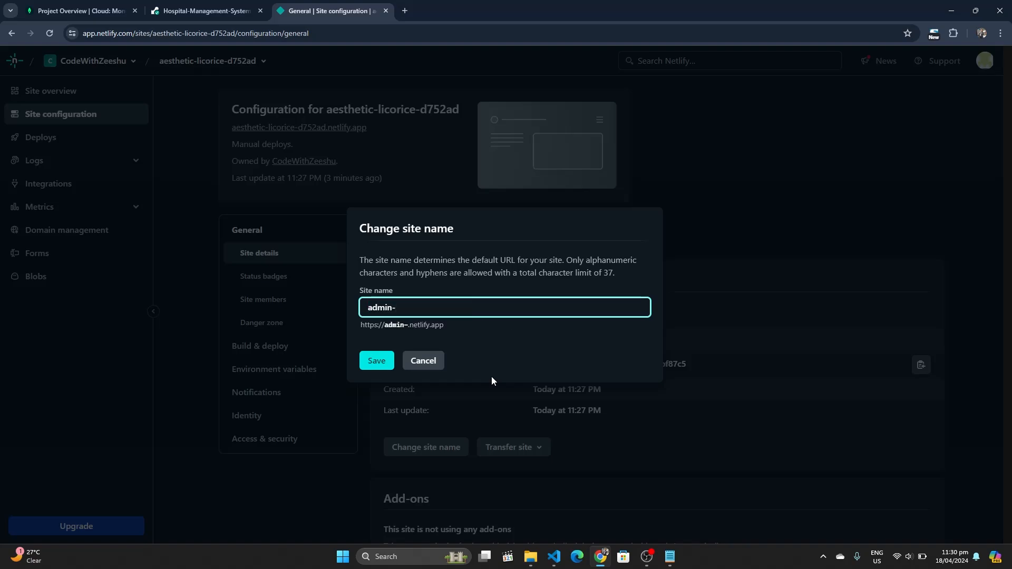
text(dashboard-)
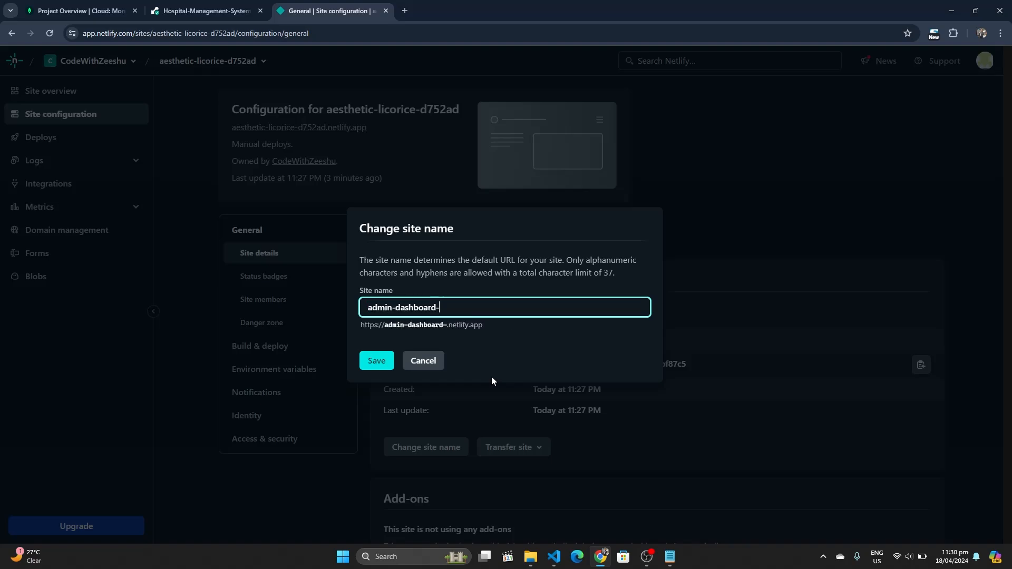
text(hms-cwz)
click(384, 361)
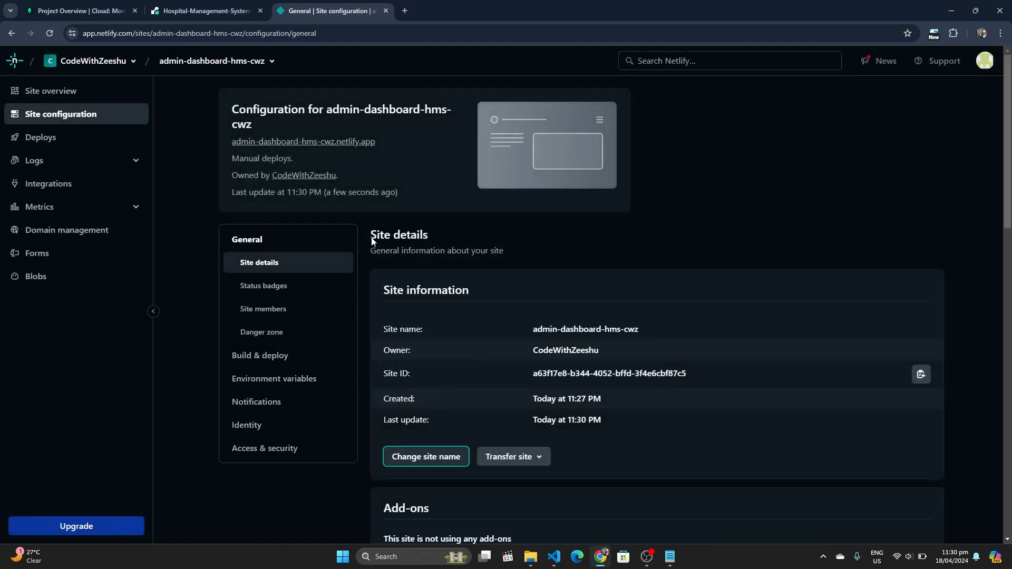
click(350, 143)
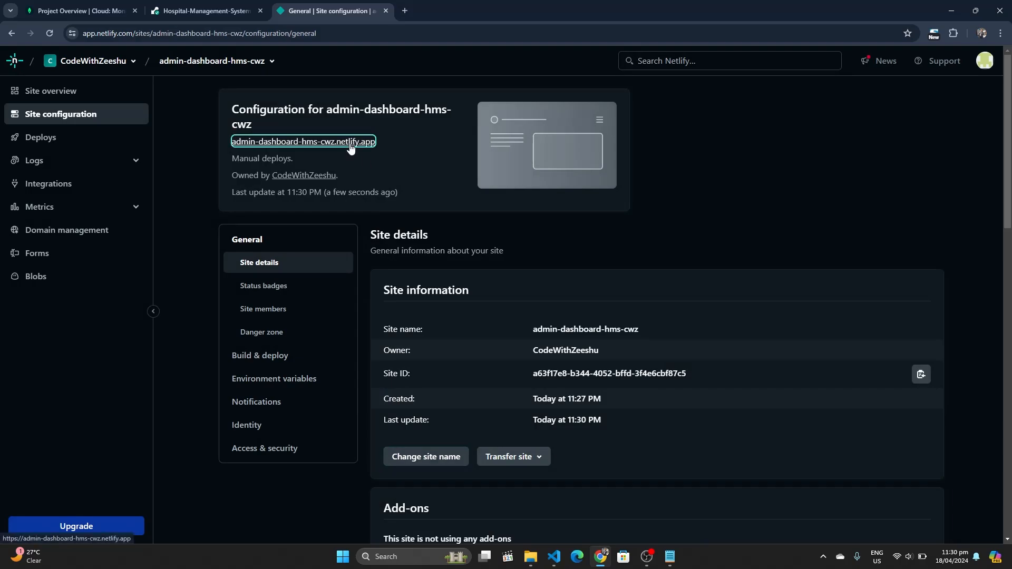
Copy the live admin dashboard address into the notes, replacing the old site name line
click(447, 8)
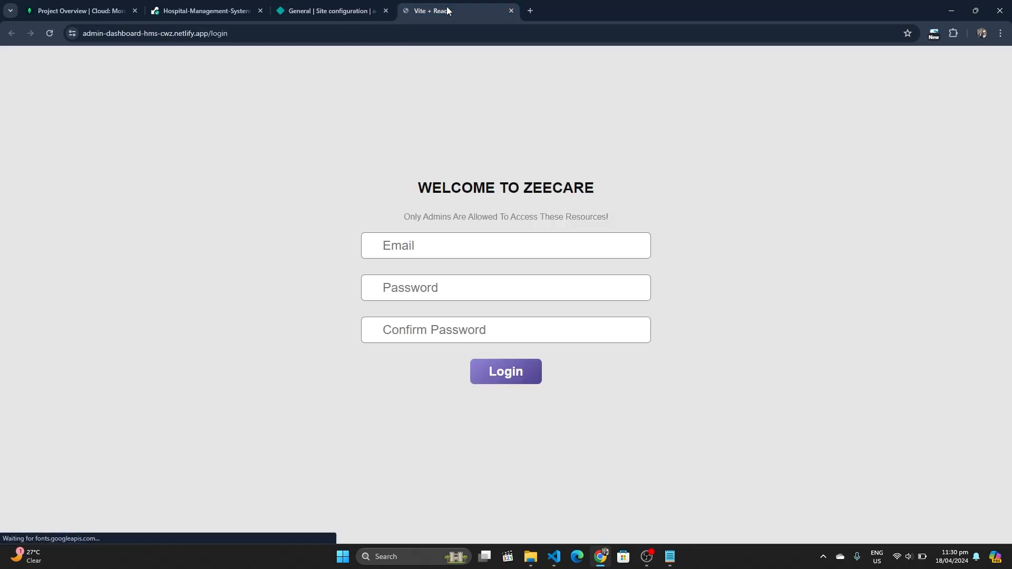
click(430, 32)
key(ctrl+c)
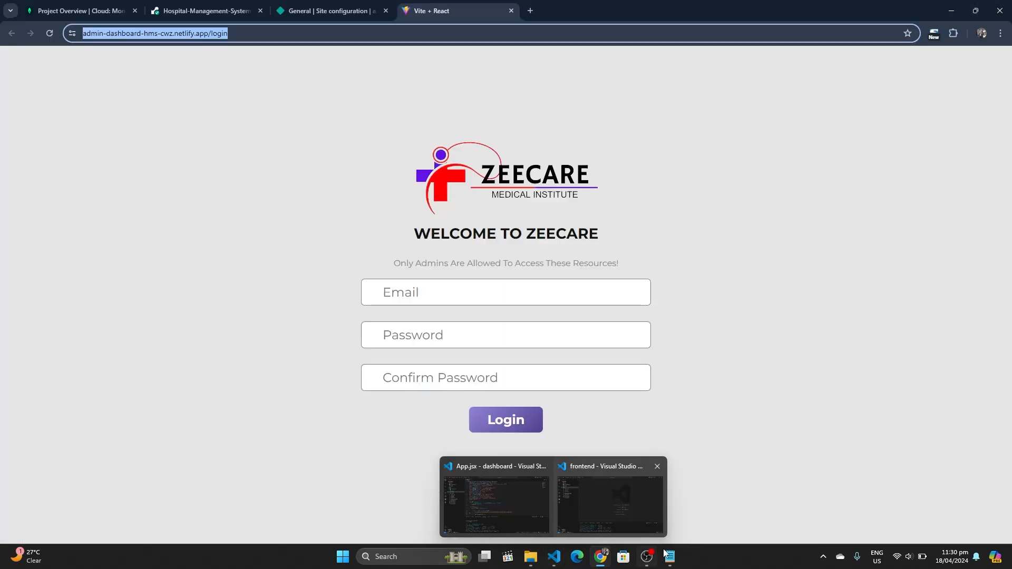
click(675, 563)
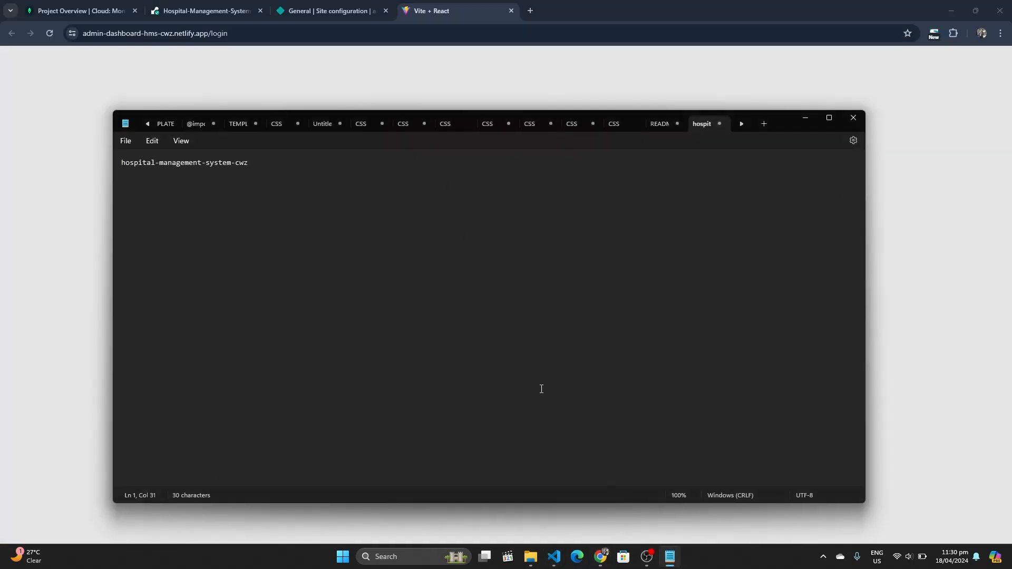
key(Return)
key(ctrl+v)
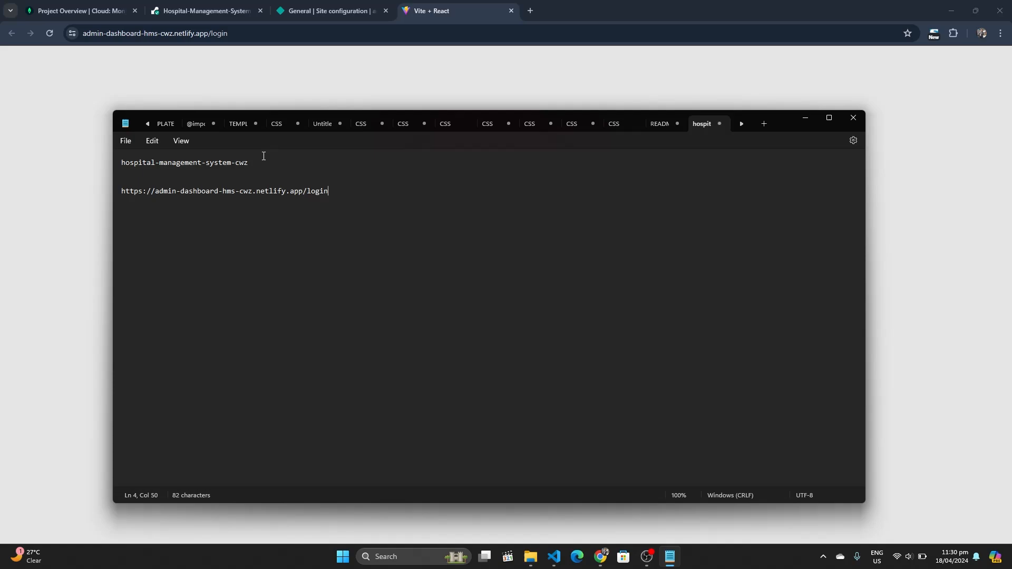
key(ctrl+shift+Left)
key(ctrl+shift+Left)
key(ctrl+shift+Left)
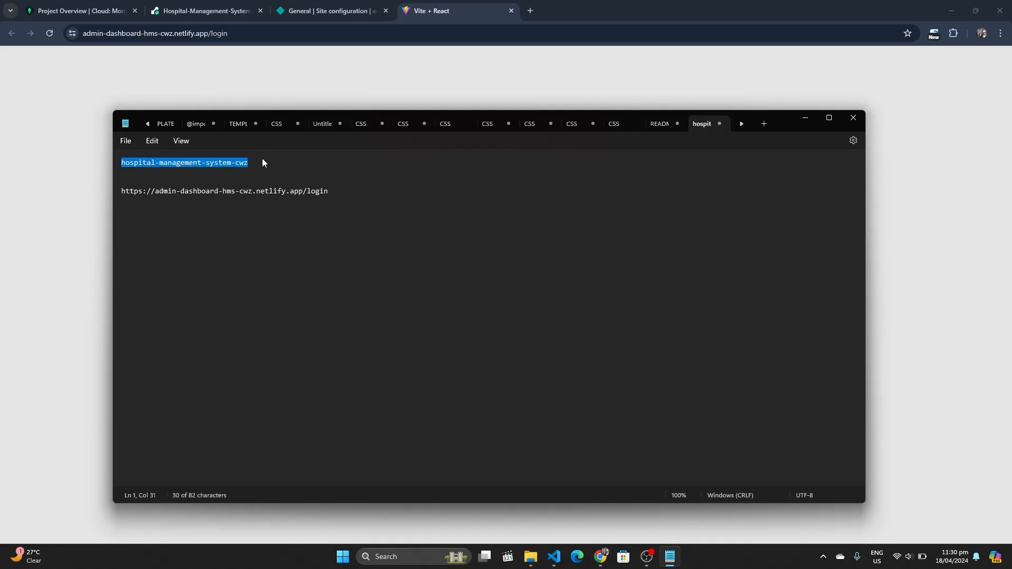
key(BackSpace)
Paste the hospital-management-system-cwz live address, without trailing slash, on the notes' first line, then close its tab
click(330, 11)
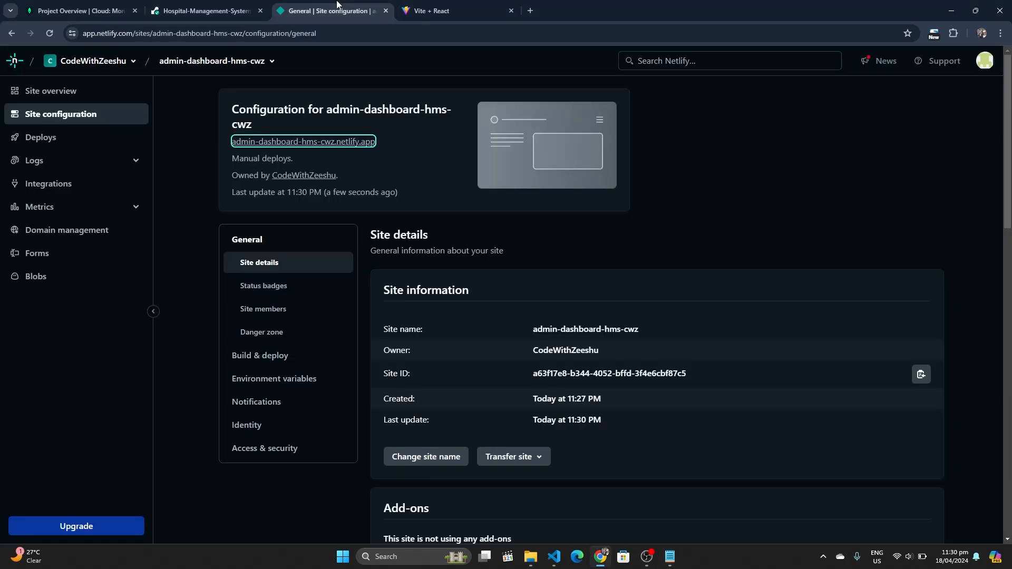
click(269, 61)
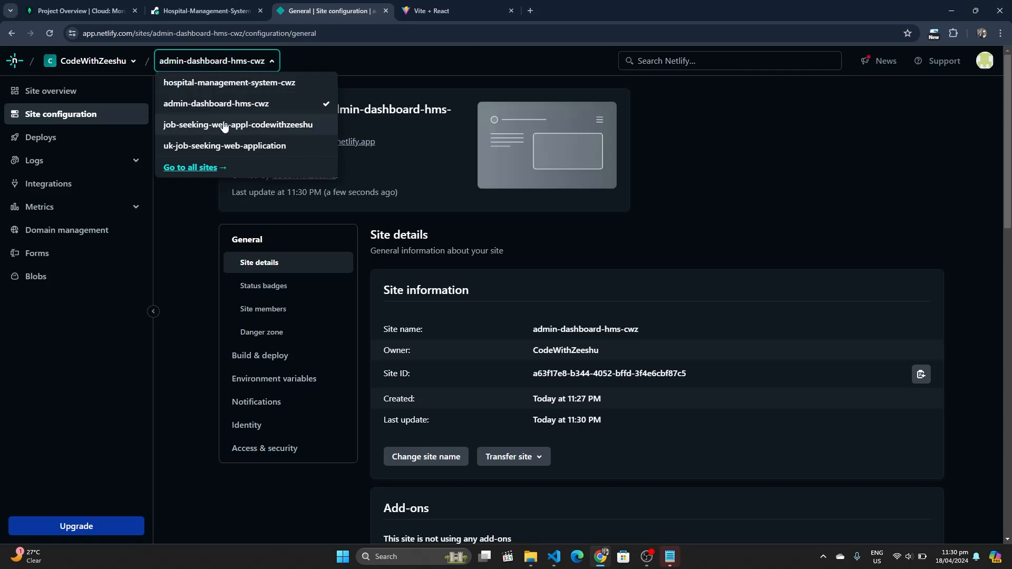
click(220, 83)
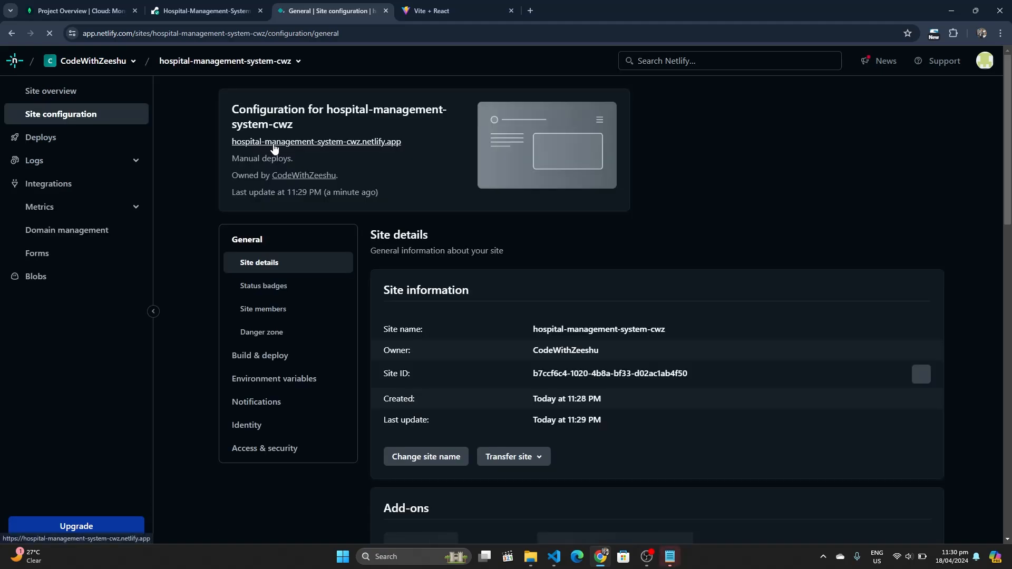
click(274, 146)
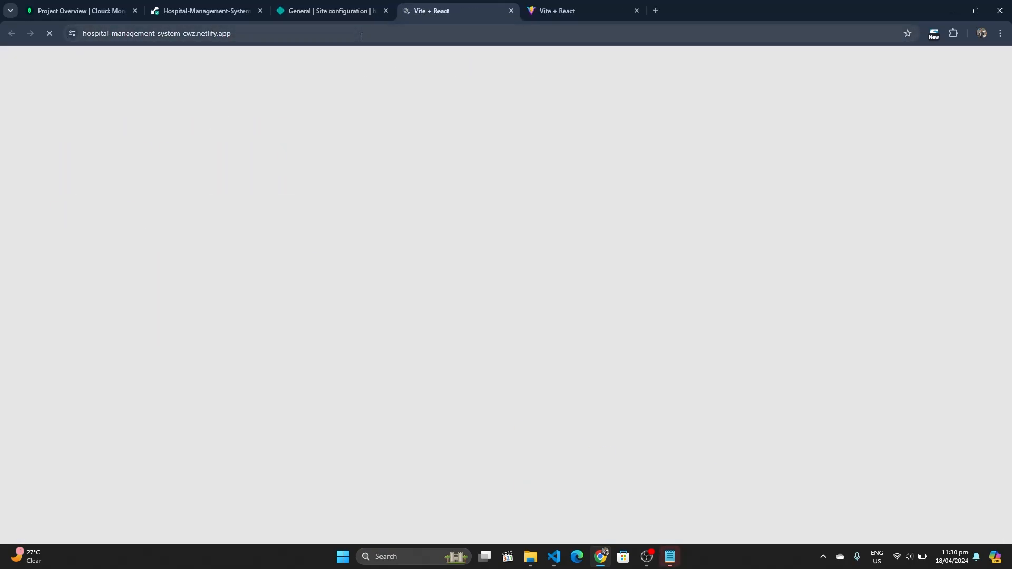
click(361, 35)
key(ctrl+c)
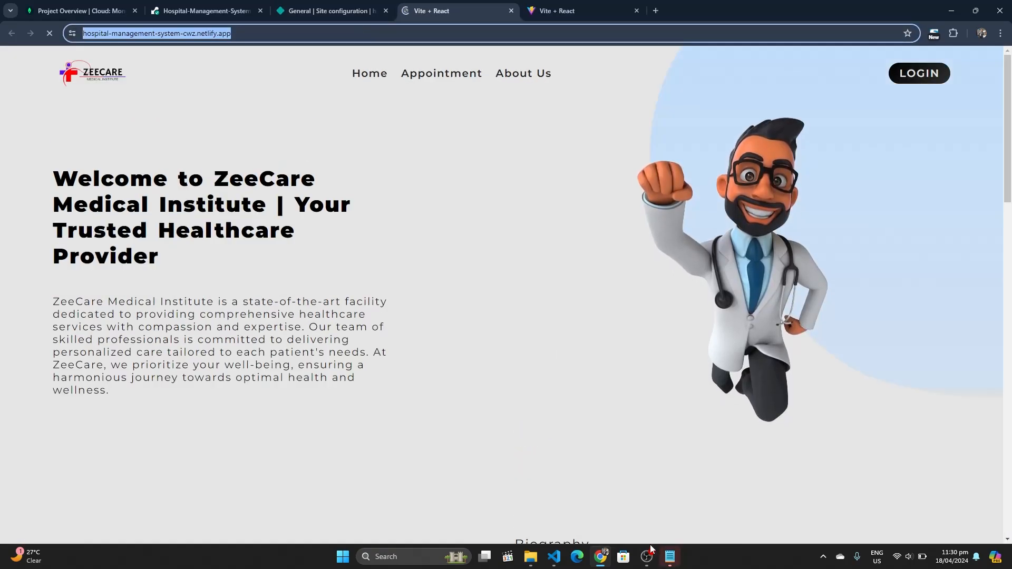
mouse_move(671, 556)
click(665, 526)
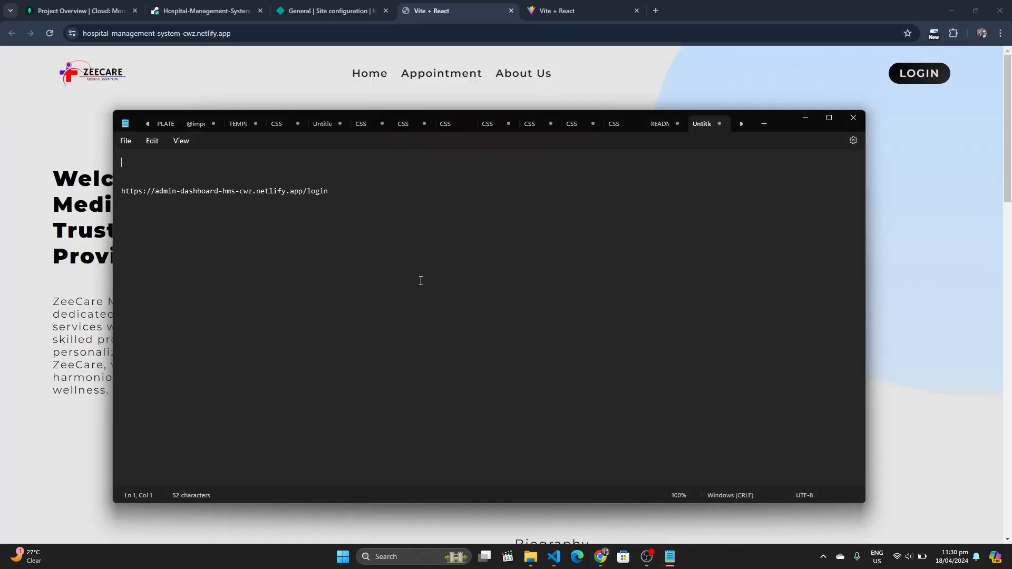
key(ctrl+v)
key(BackSpace)
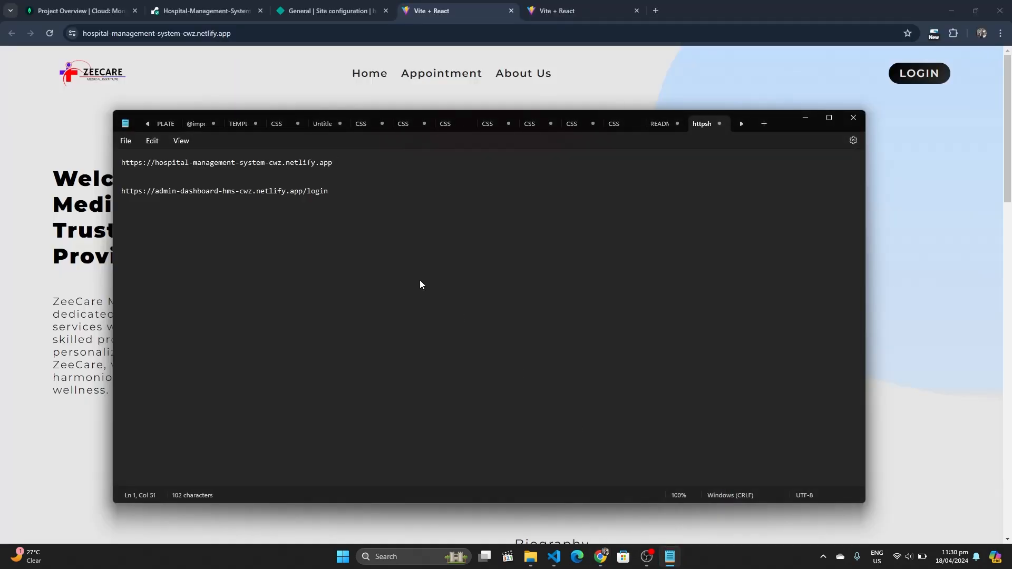
click(492, 33)
click(511, 10)
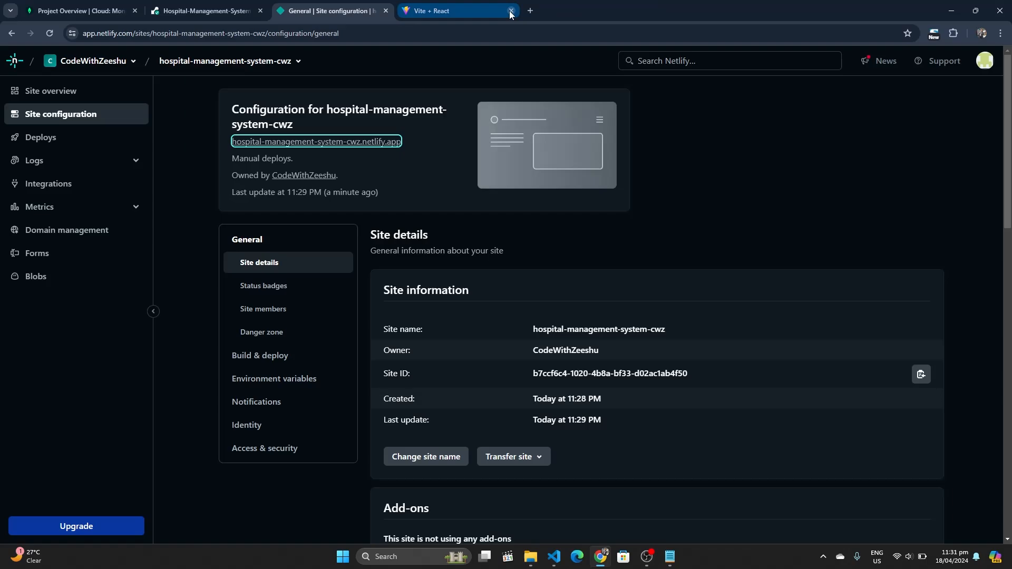
Open the Hospital-Management-System service's environment variables in Render and reveal FRONTEND_URL_ONE
click(221, 13)
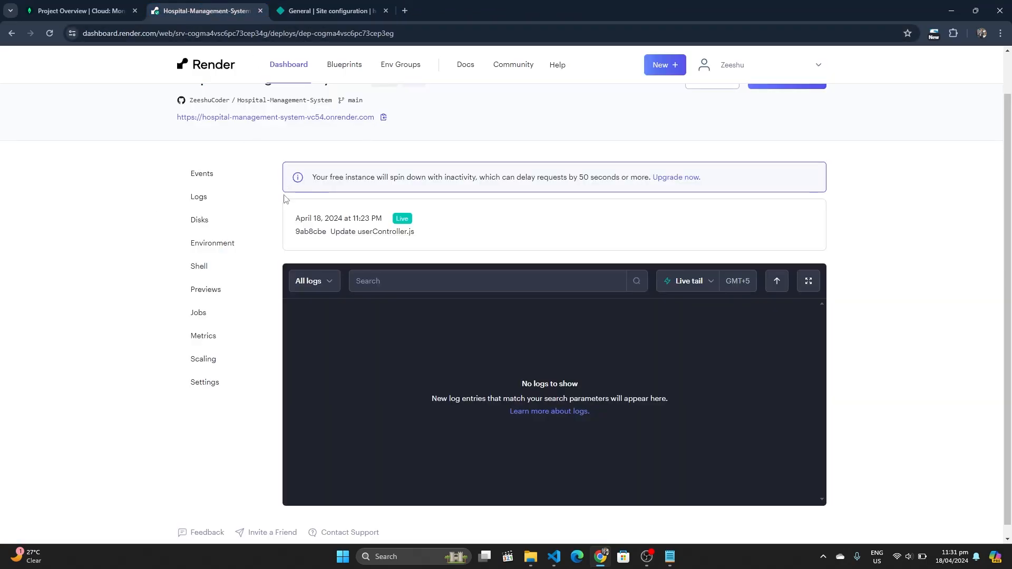
scroll(285, 199, up, 1)
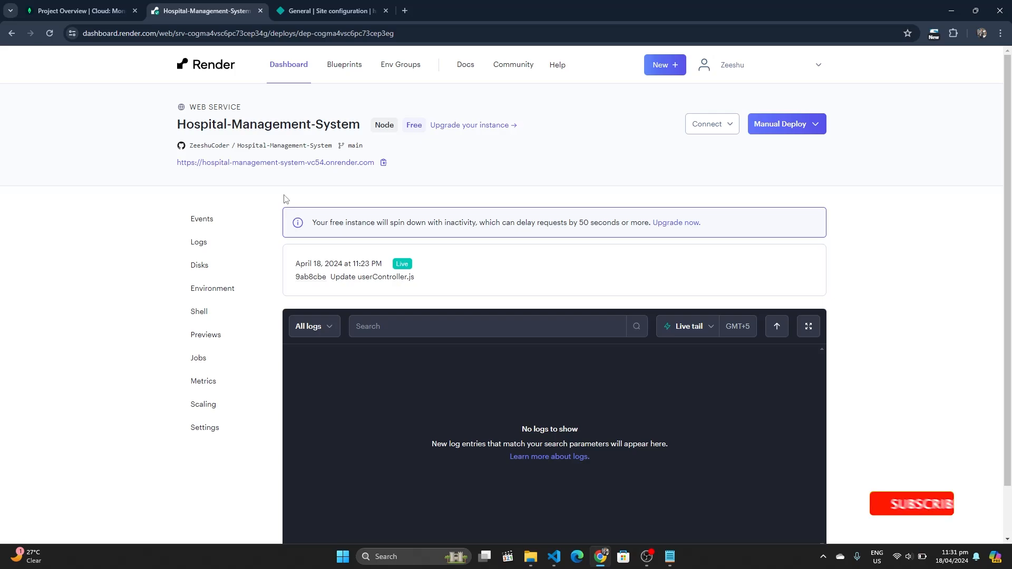
click(226, 292)
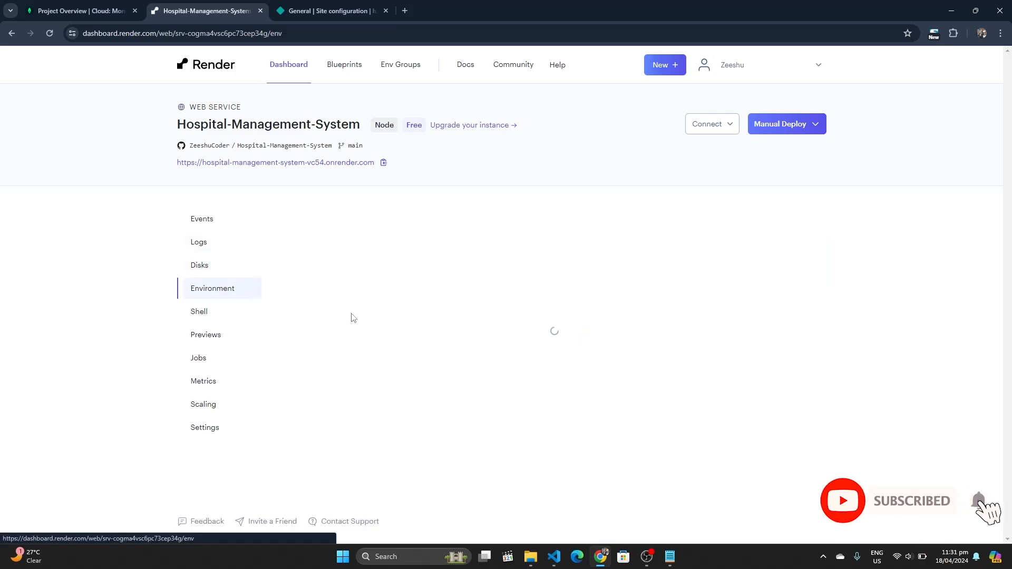
scroll(352, 318, down, 1)
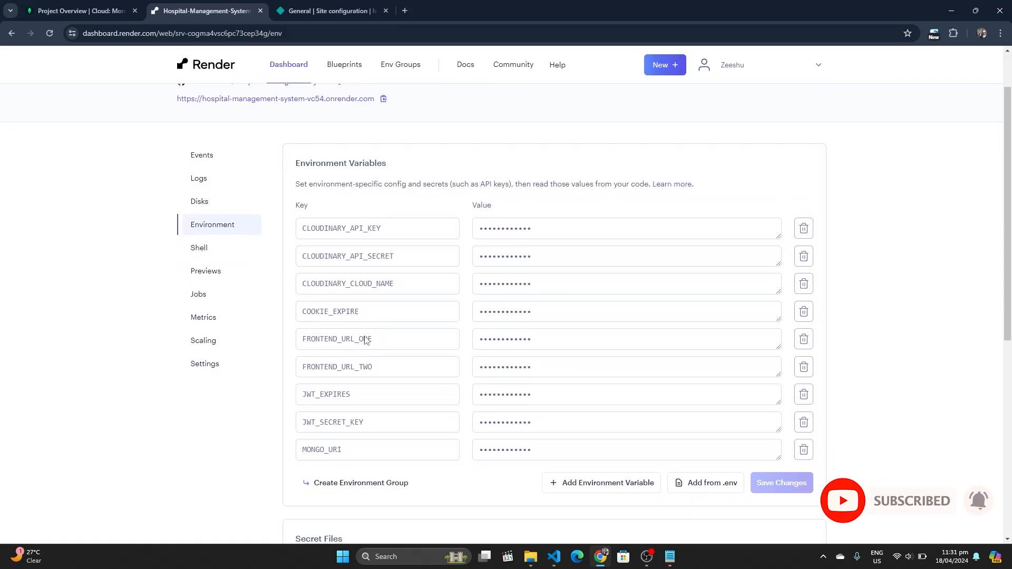
click(514, 342)
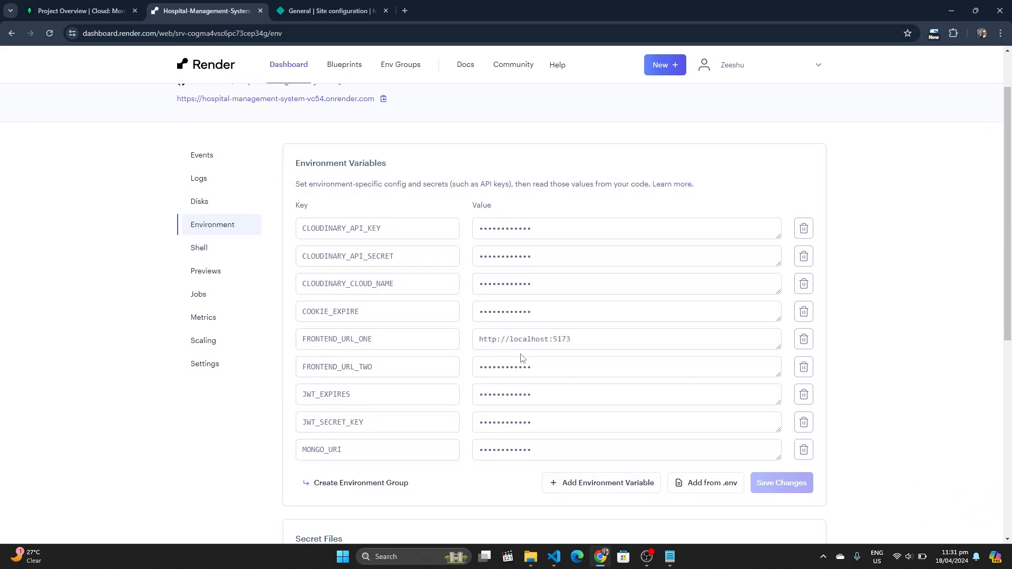
Set FRONTEND_URL_ONE to the hospital-management-system-cwz Netlify address copied from the notes
mouse_move(670, 557)
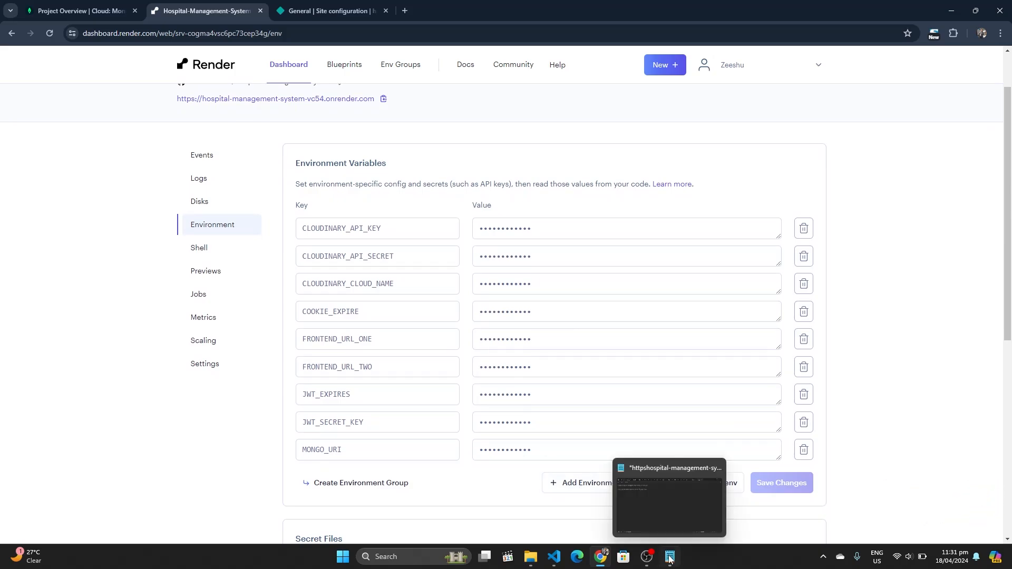
click(666, 510)
key(shift+Left)
key(shift+Left)
key(shift+Left)
key(shift+Left)
key(shift+Left)
key(shift+Left)
key(shift+Left)
key(shift+Left)
key(shift+Left)
key(shift+Left)
key(shift+Left)
key(shift+Left)
key(shift+Left)
key(shift+Left)
key(shift+Left)
key(shift+Left)
key(shift+Left)
key(shift+Left)
key(shift+Left)
key(shift+Left)
key(ctrl+c)
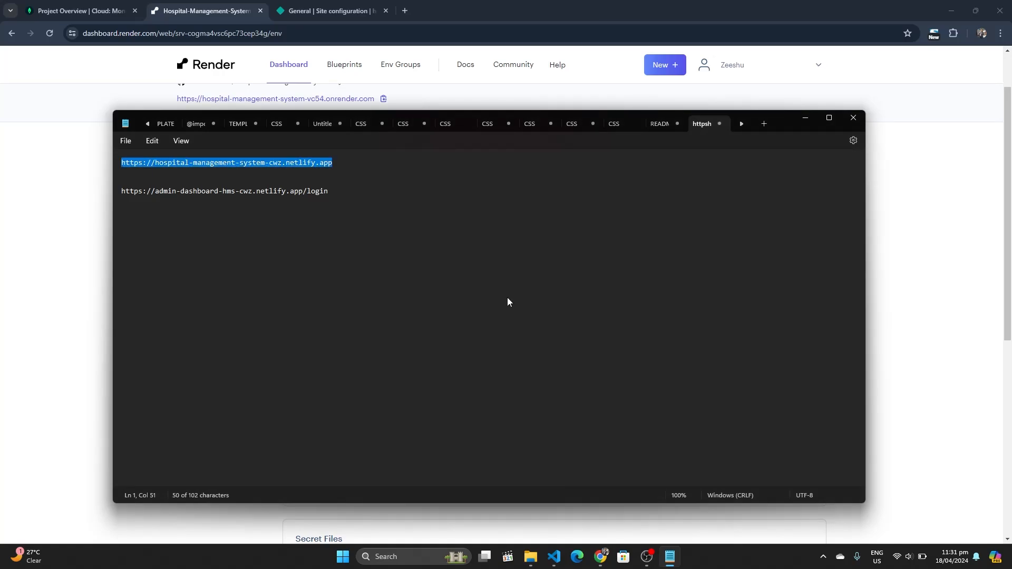
click(807, 118)
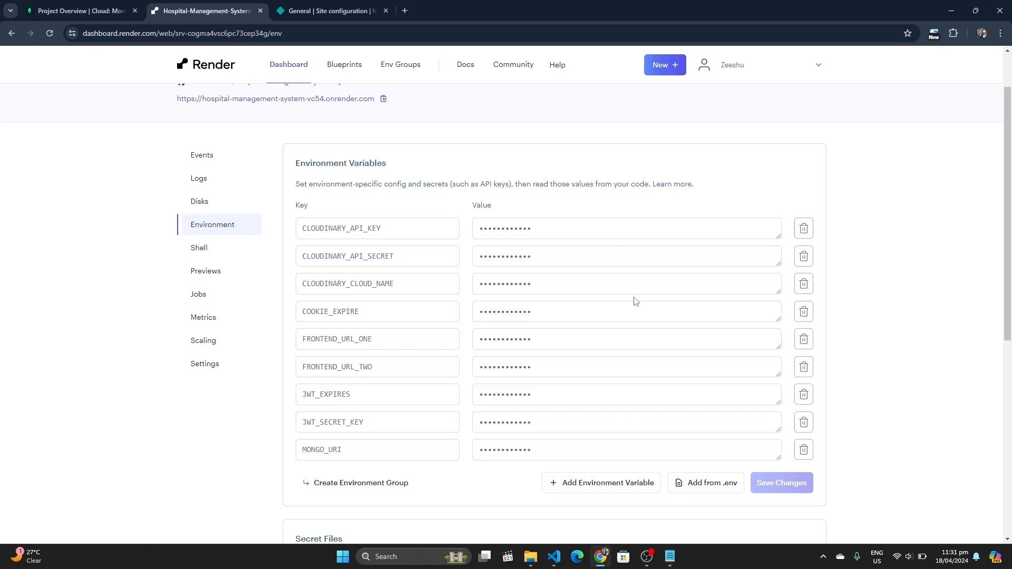
triple_click(520, 339)
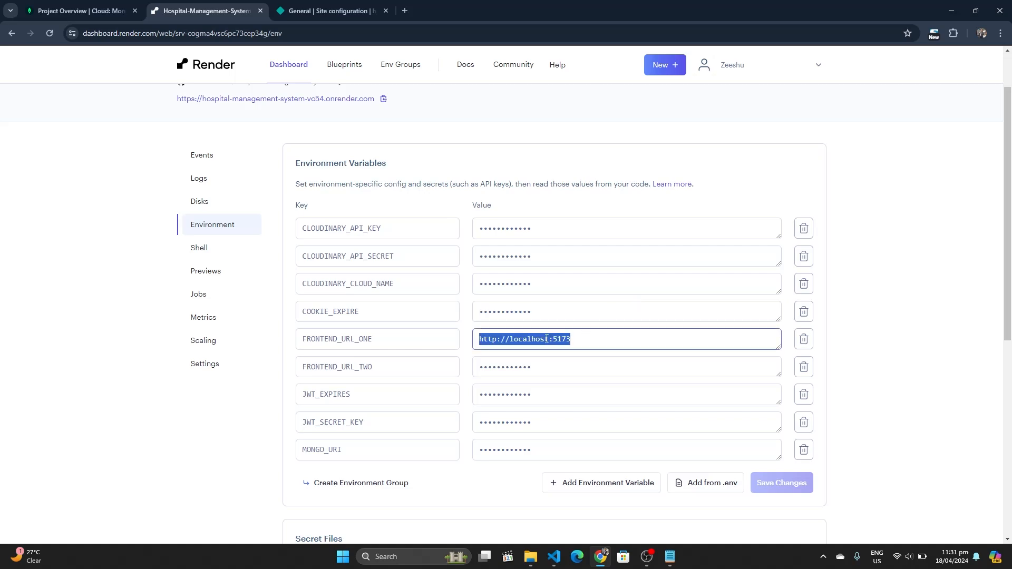
key(ctrl+v)
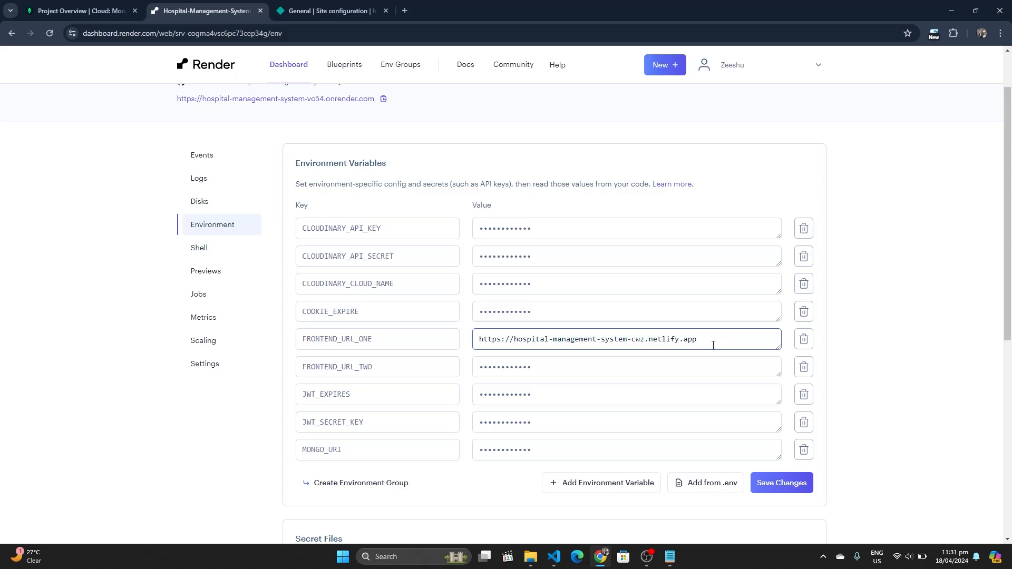
Set FRONTEND_URL_TWO to the admin-dashboard-hms-cwz Netlify address and save the environment changes
mouse_move(671, 557)
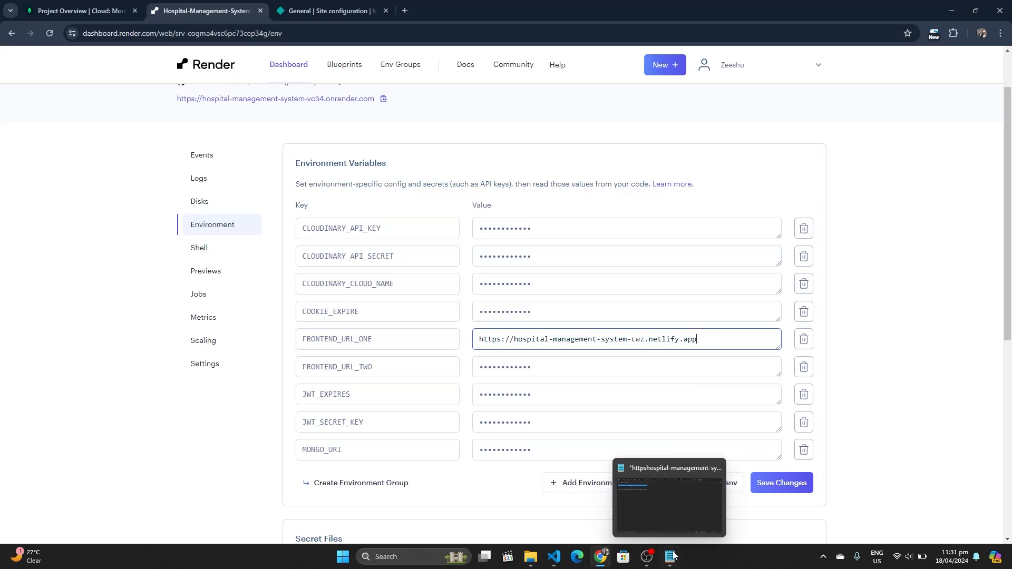
click(670, 511)
key(Down)
key(Down)
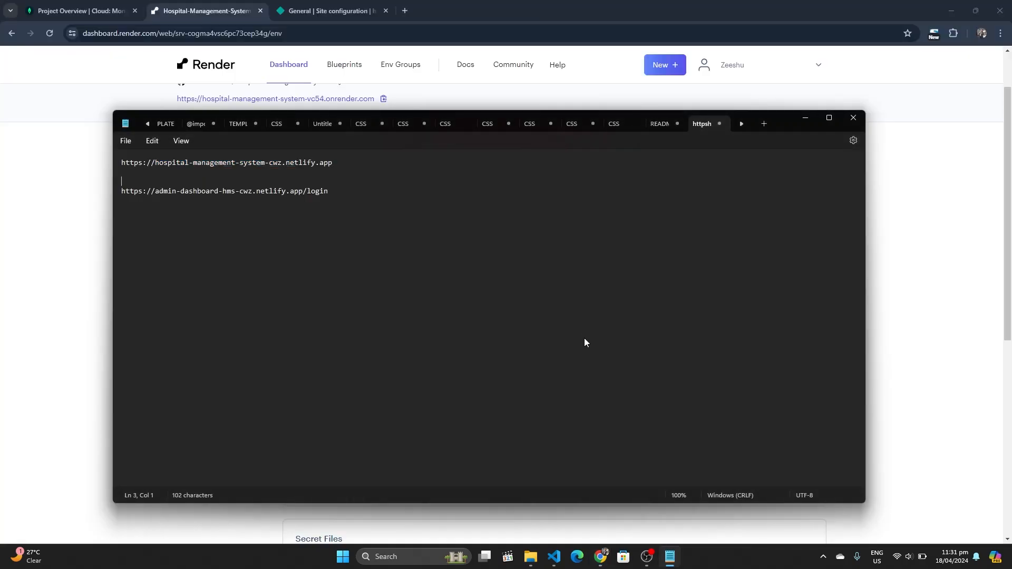
key(ctrl+shift+Right)
key(ctrl+shift+Right)
key(ctrl+shift+Right)
key(ctrl+shift+Right)
key(ctrl+shift+Right)
key(ctrl+shift+Right)
key(ctrl+shift+Right)
key(ctrl+shift+Right)
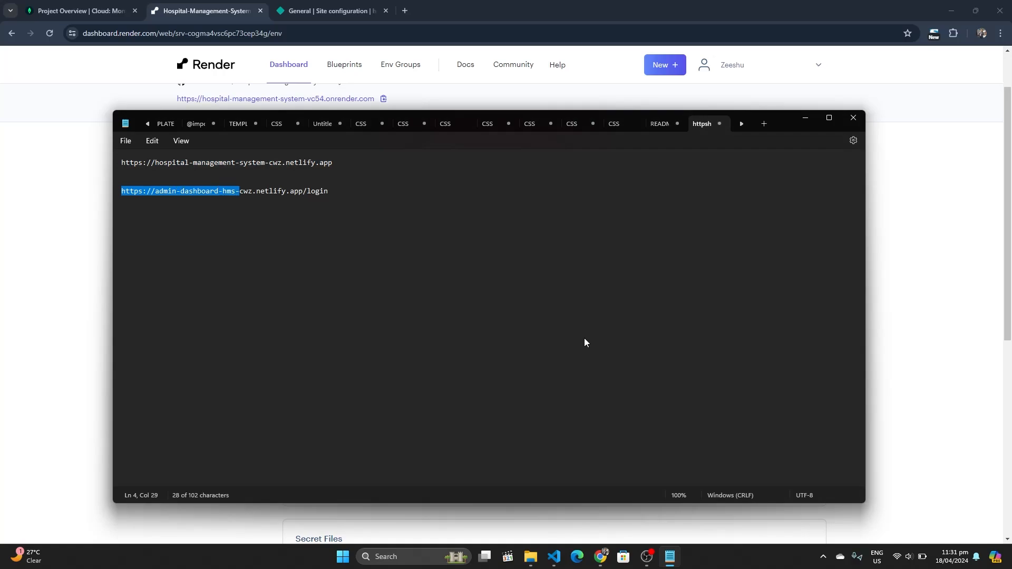
key(ctrl+shift+Right)
key(ctrl+shift+Right)
key(ctrl+c)
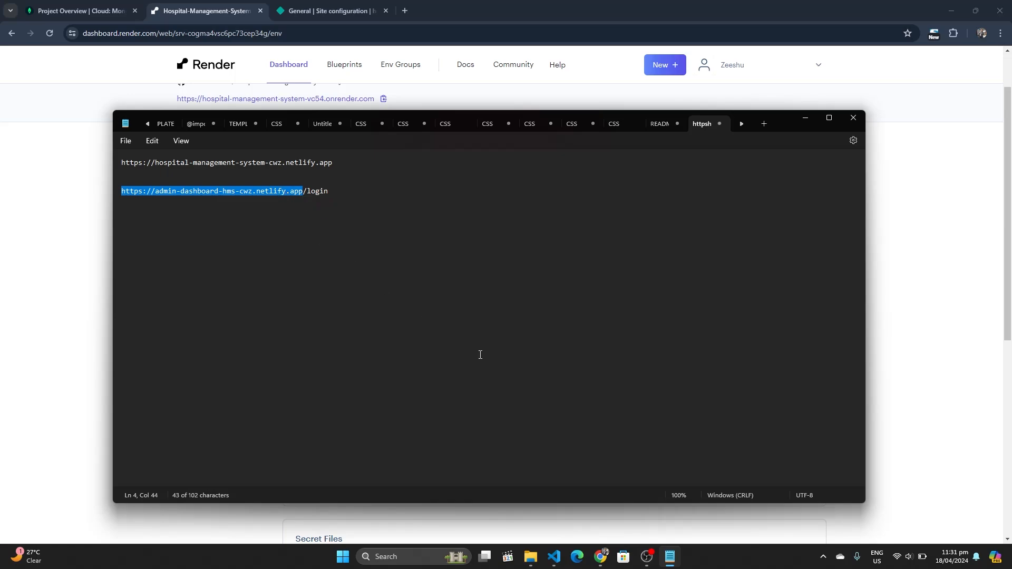
click(805, 117)
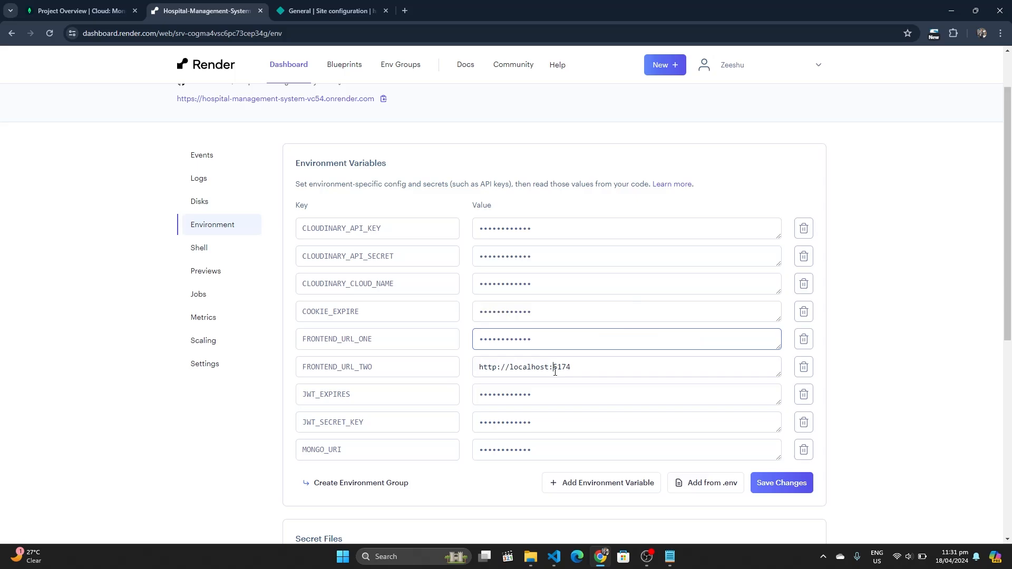
click(555, 372)
key(ctrl+a)
key(ctrl+v)
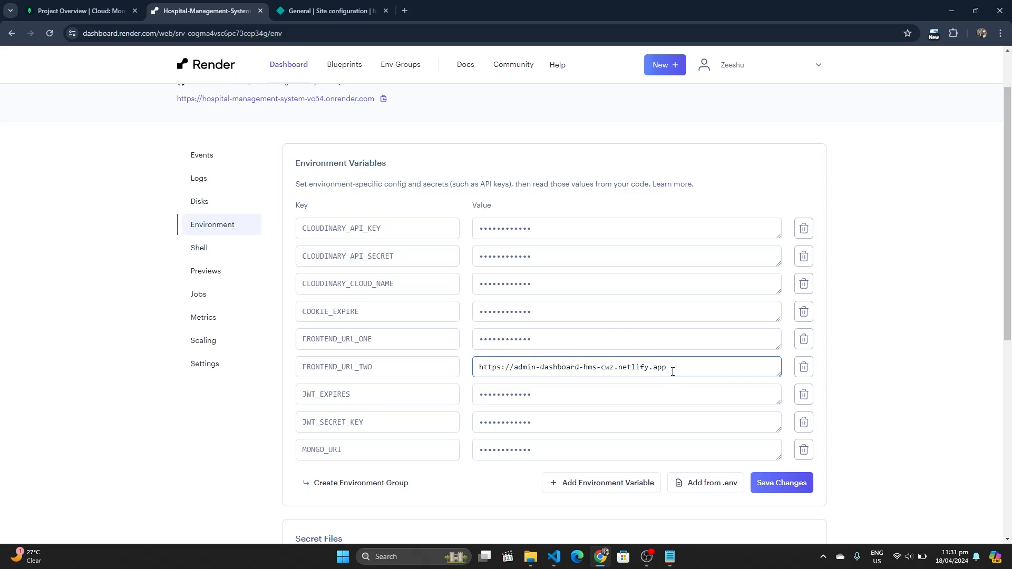
click(797, 488)
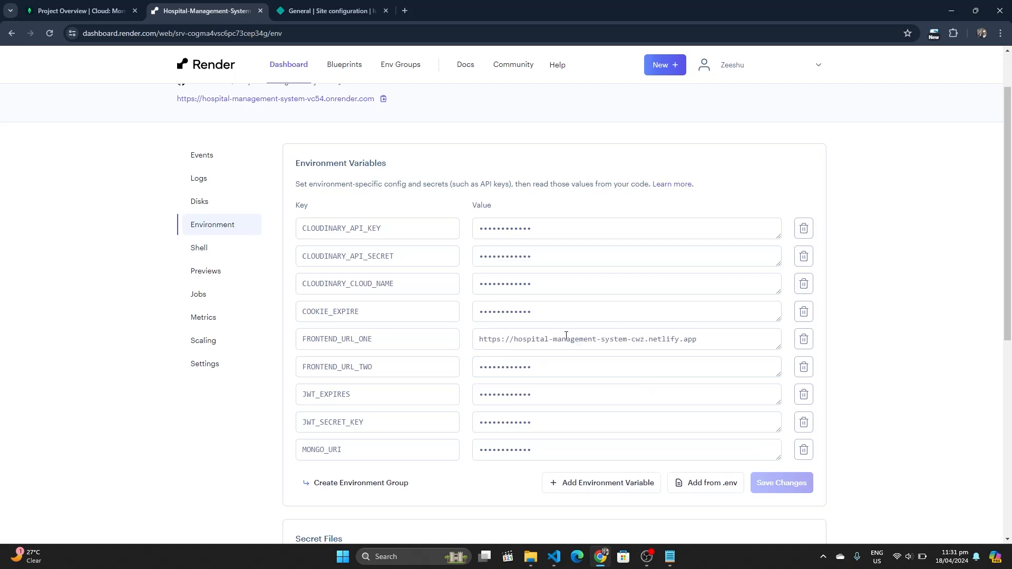
Manually redeploy the latest commit of the Render service
scroll(619, 248, up, 1)
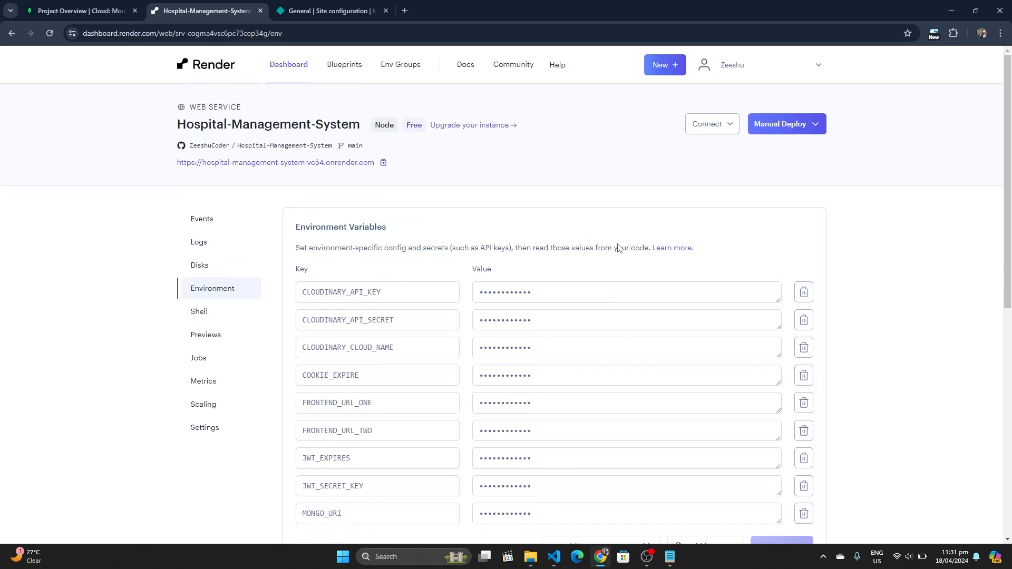
click(799, 125)
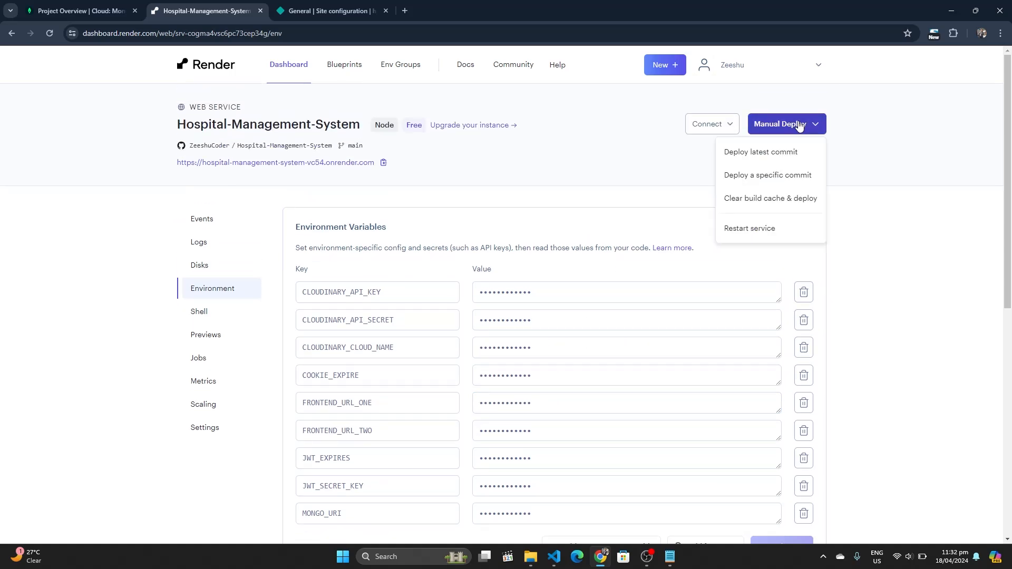
click(790, 153)
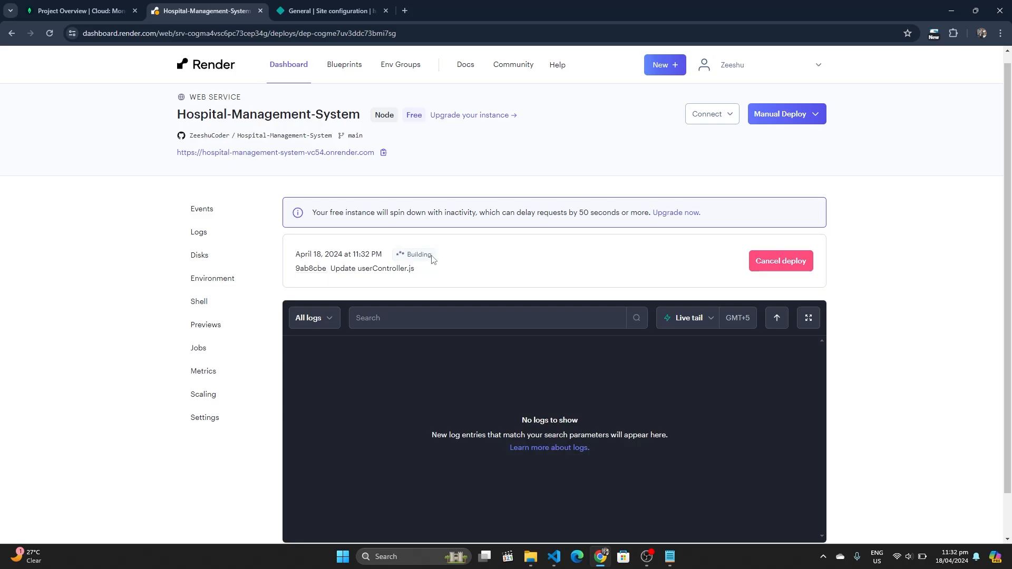
Point out the Building deploy status and free-instance spin-down notice, then return to Netlify's configuration page
drag(433, 259, 466, 271)
click(467, 269)
drag(312, 213, 711, 218)
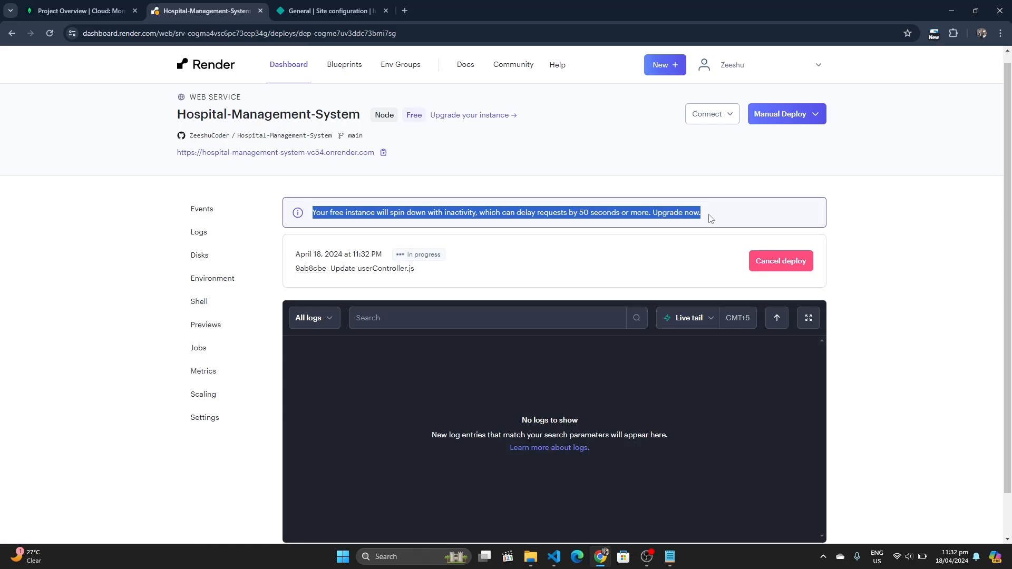
click(711, 218)
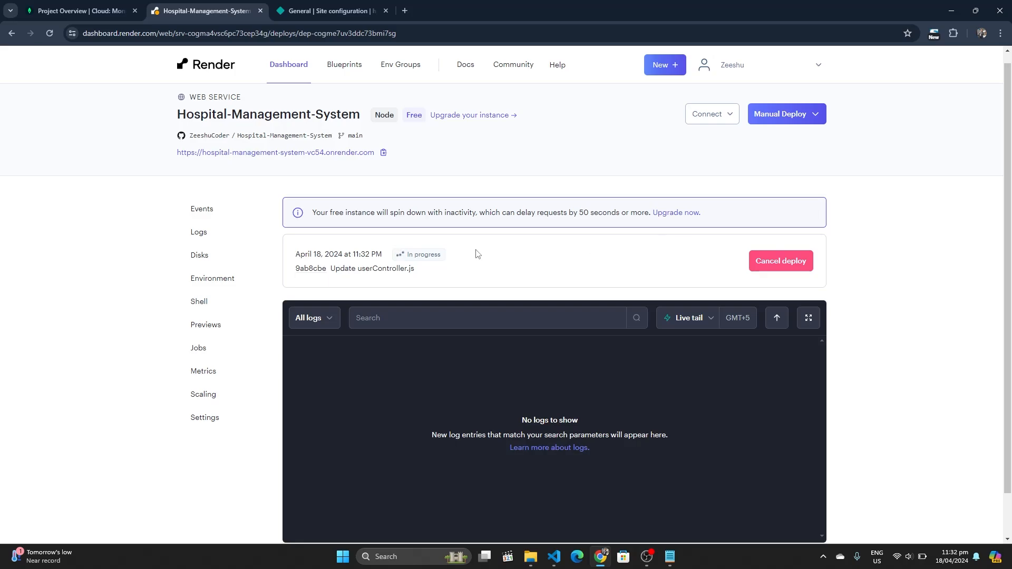
drag(445, 256, 468, 275)
click(467, 275)
scroll(467, 275, down, 1)
scroll(467, 271, up, 1)
scroll(467, 272, down, 1)
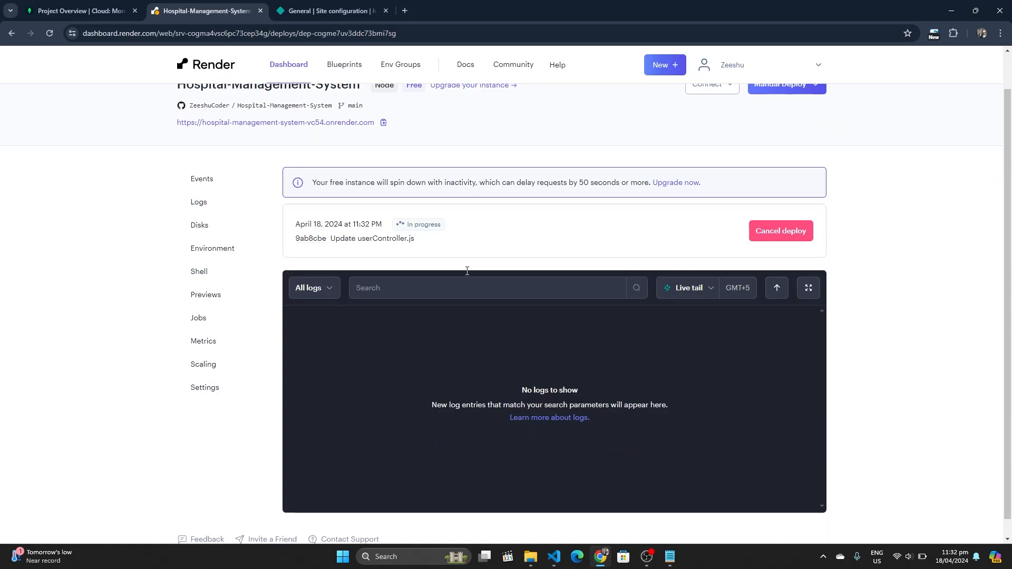
scroll(467, 271, up, 1)
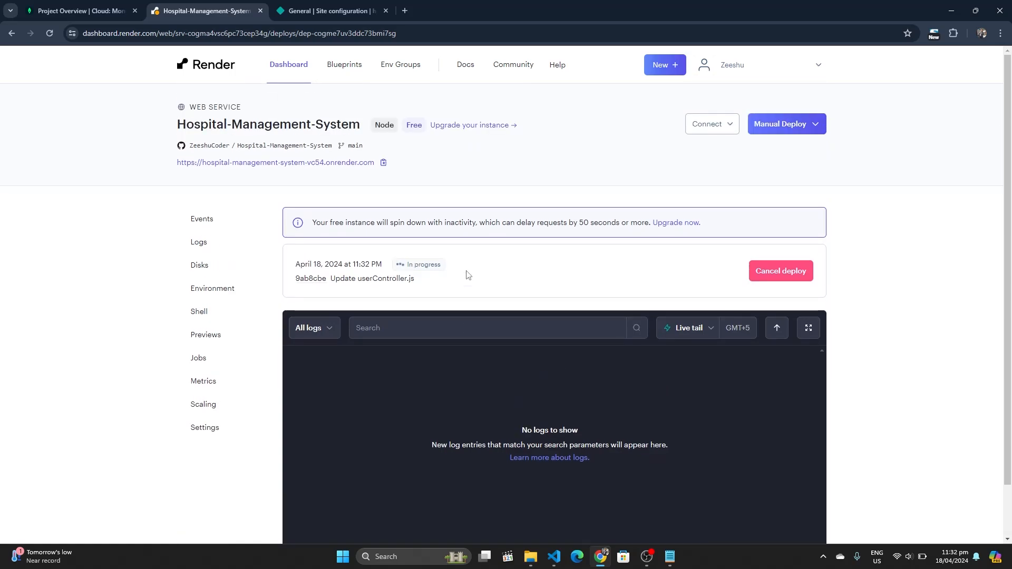
click(348, 7)
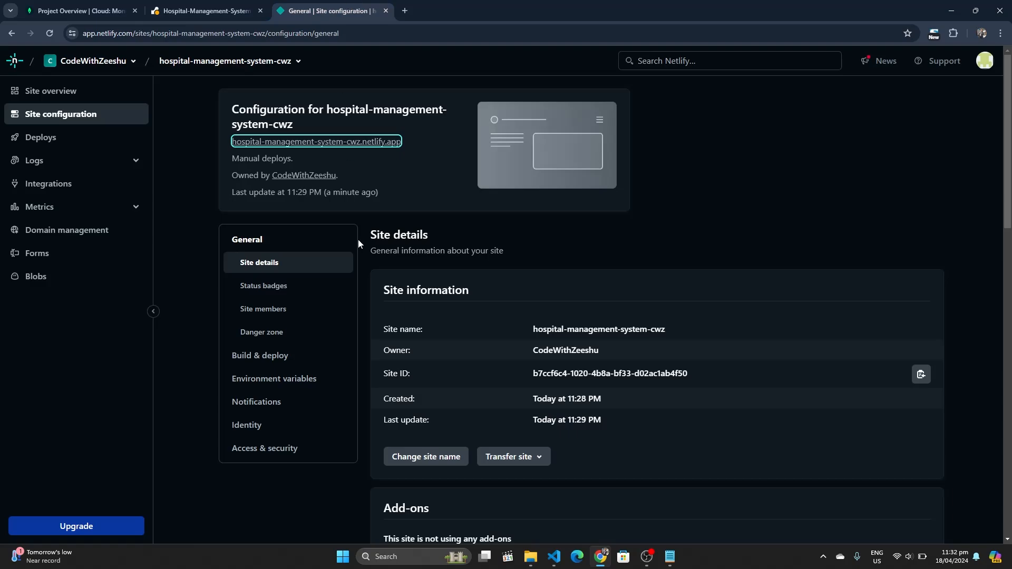
Open the live ZeeCare site and submit an empty login, getting 'Please Fill Full Form!'
click(341, 142)
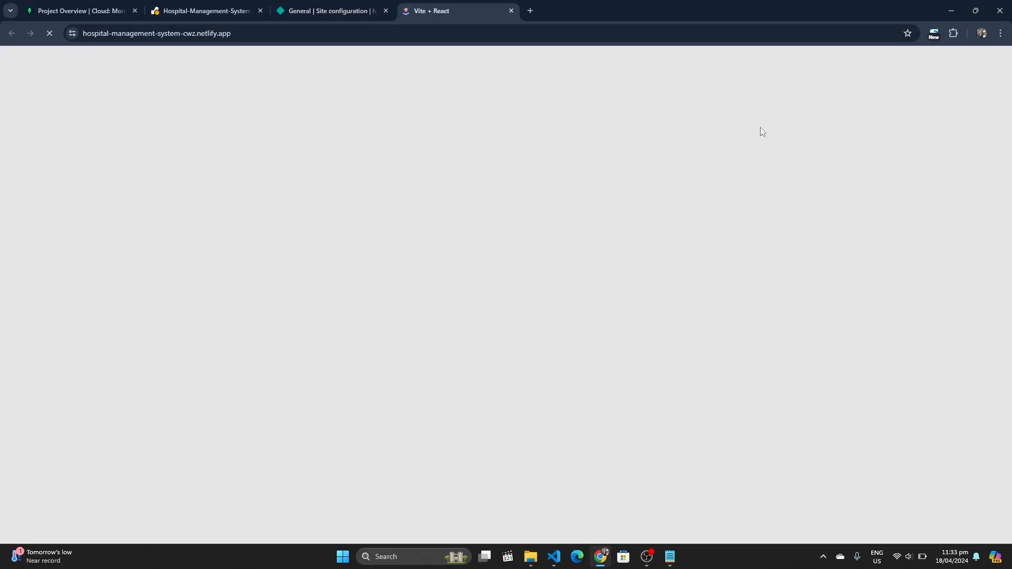
click(922, 75)
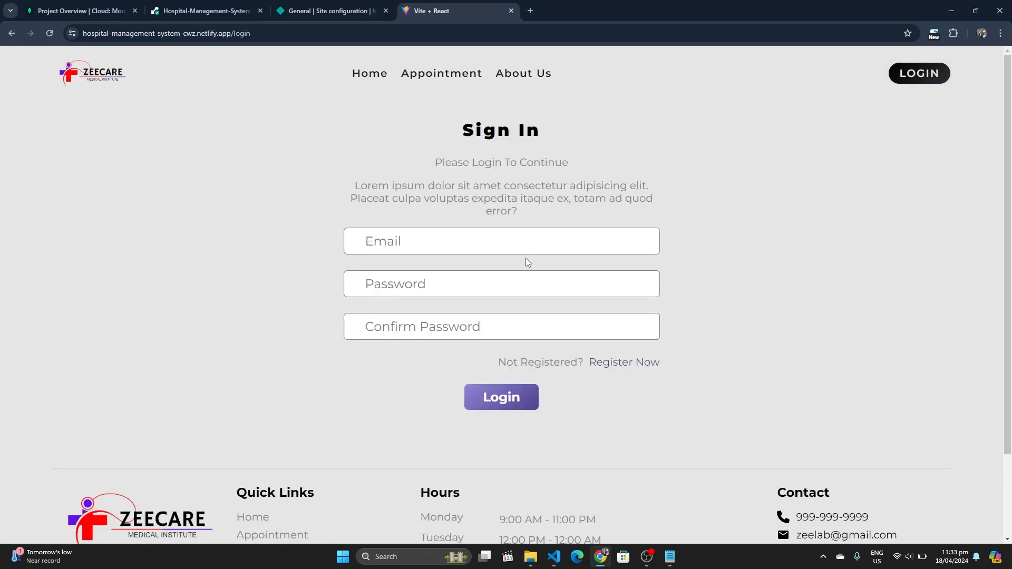
click(504, 407)
click(503, 403)
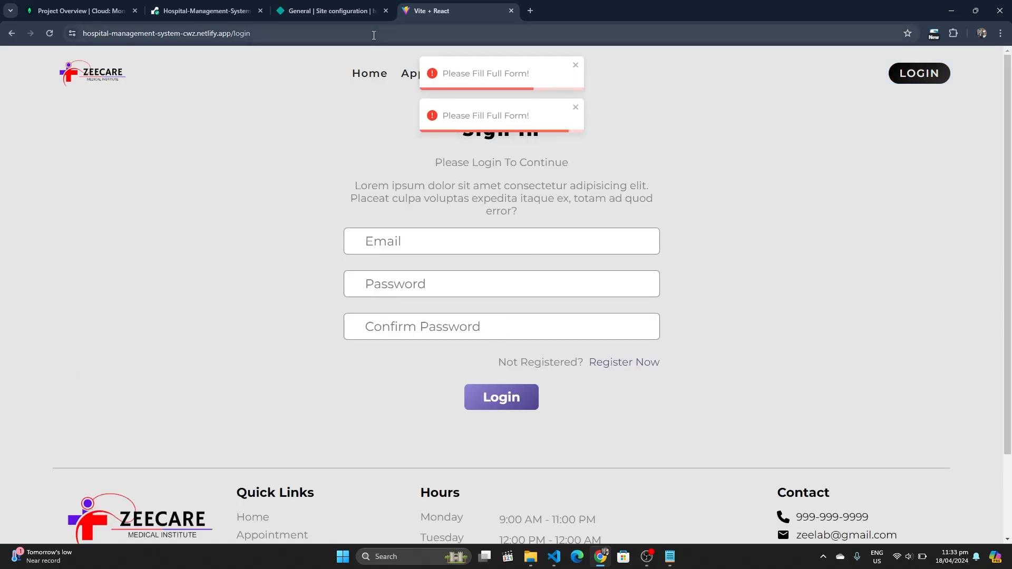
Check the backend's Live deploy status on Render, then close the ZeeCare site
click(327, 10)
click(206, 10)
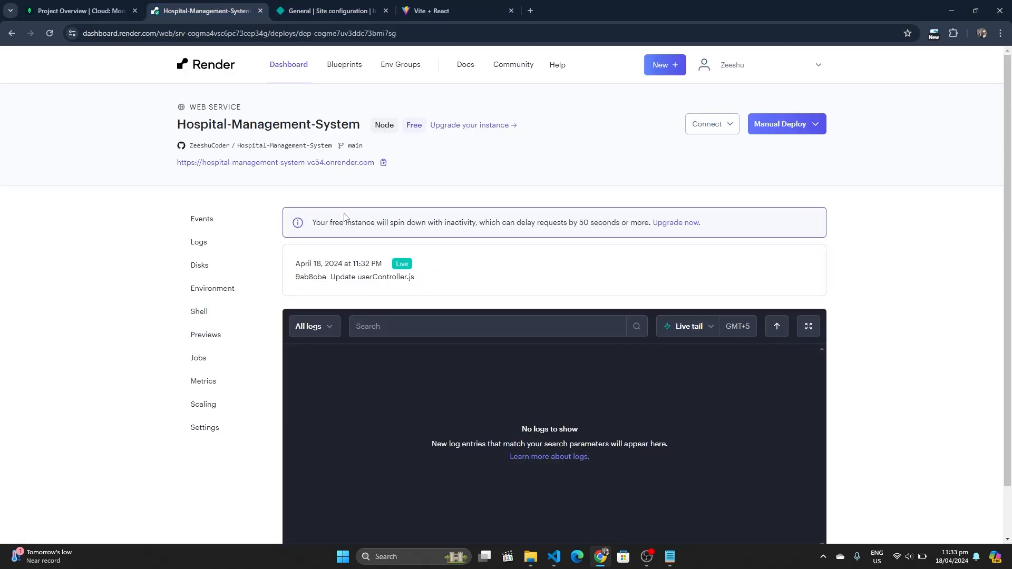
click(443, 7)
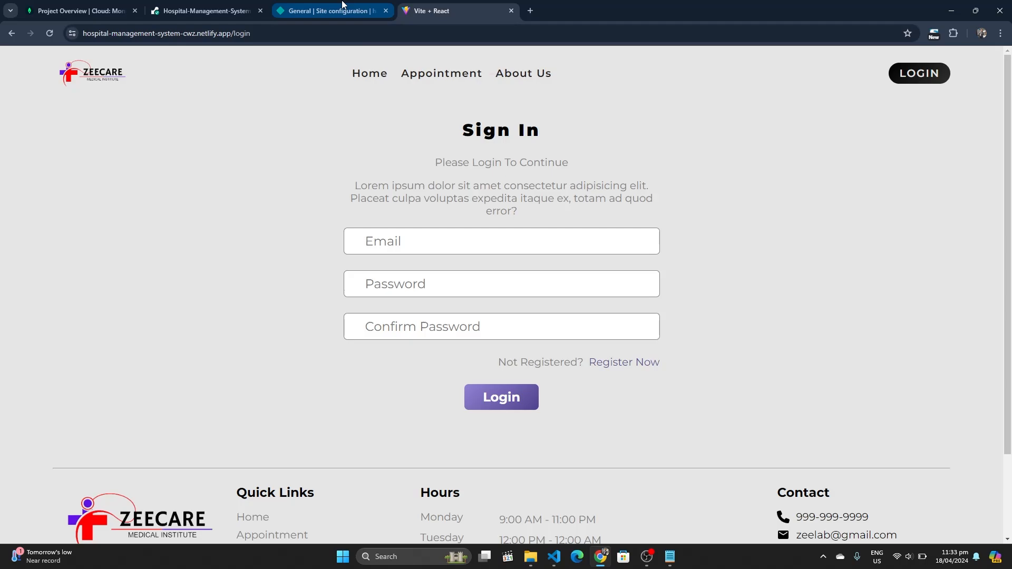
click(511, 11)
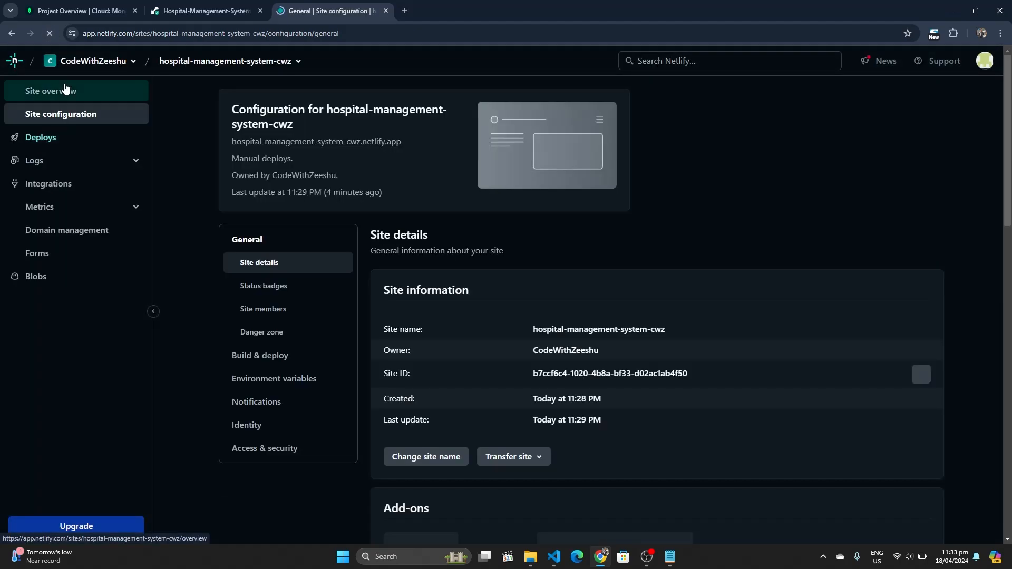
Reopen the hospital site and open the admin-dashboard-hms-cwz Netlify site in a new tab
click(335, 151)
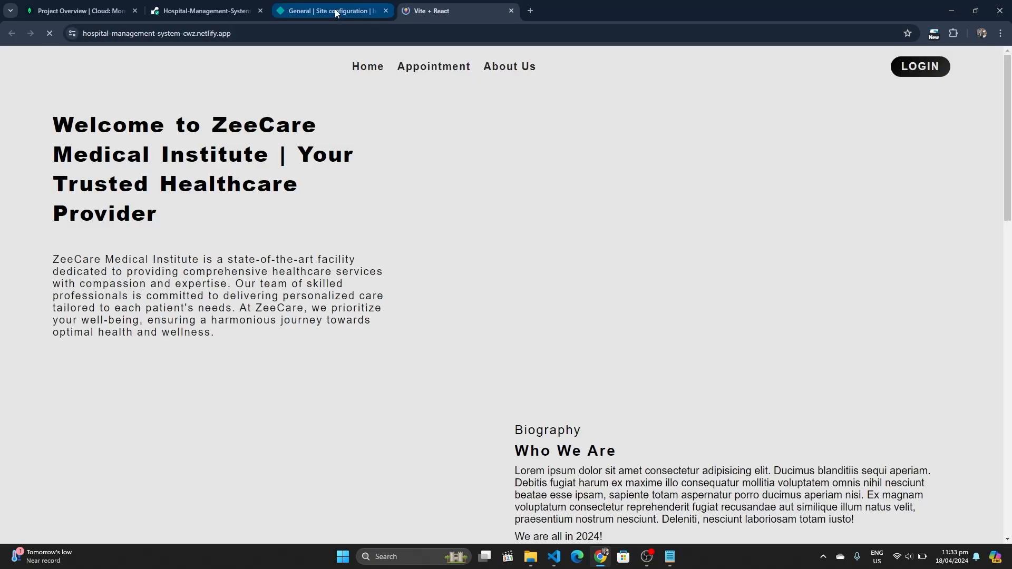
click(333, 11)
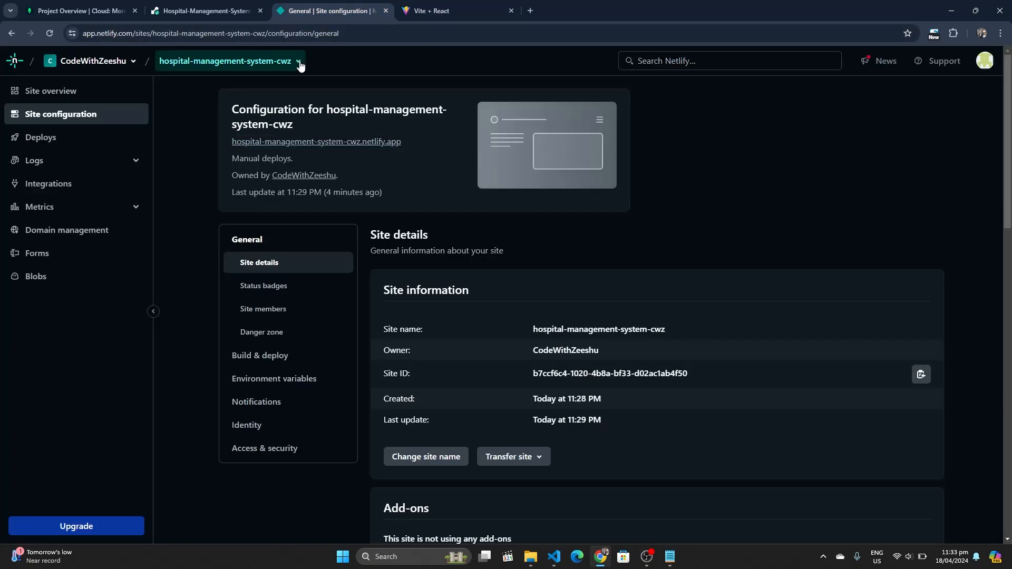
click(238, 61)
click(251, 106)
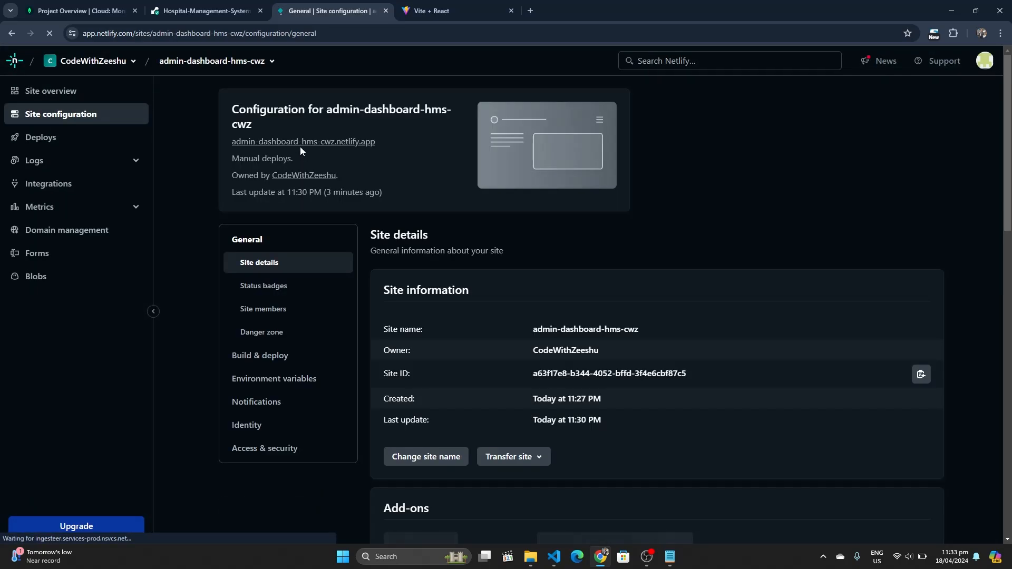
click(300, 145)
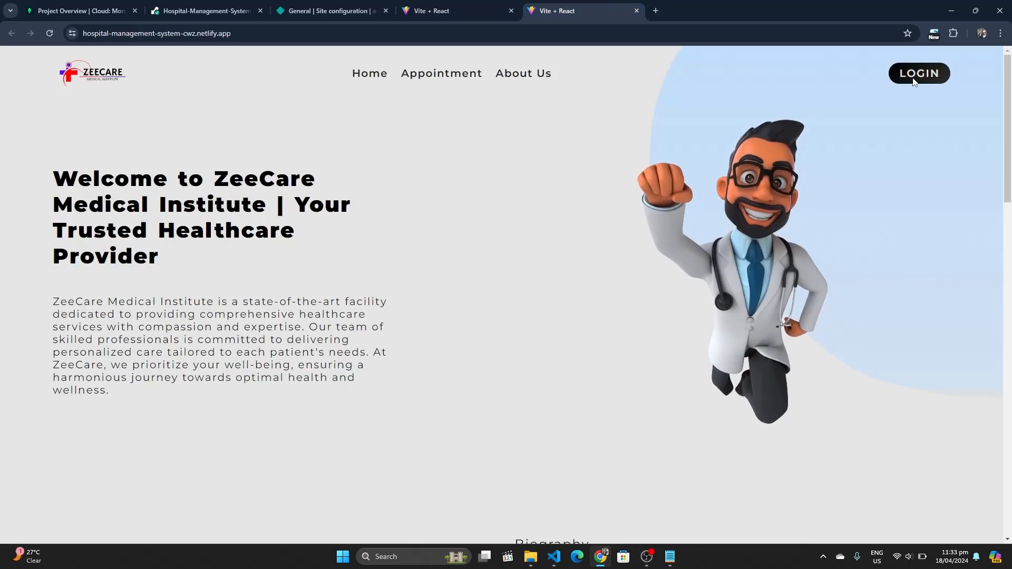
On the registration form, enter the patient's first and last name, email, mobile and NIC numbers
click(922, 77)
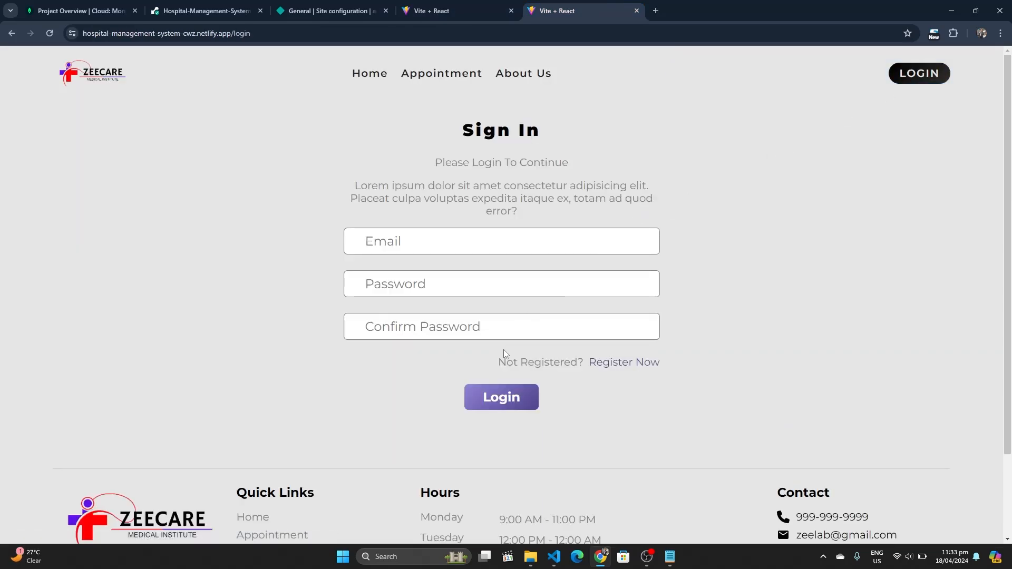
click(499, 246)
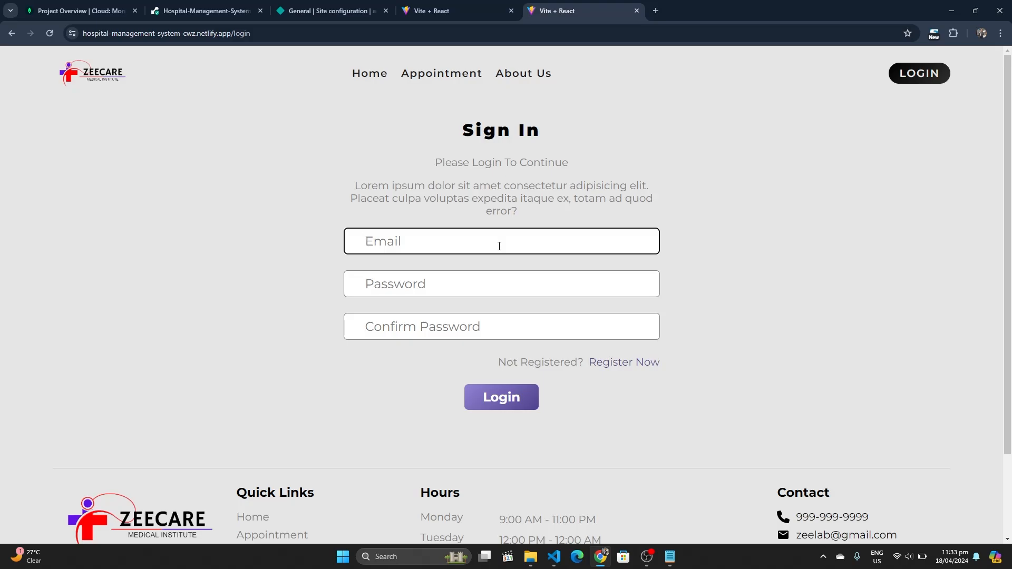
click(614, 361)
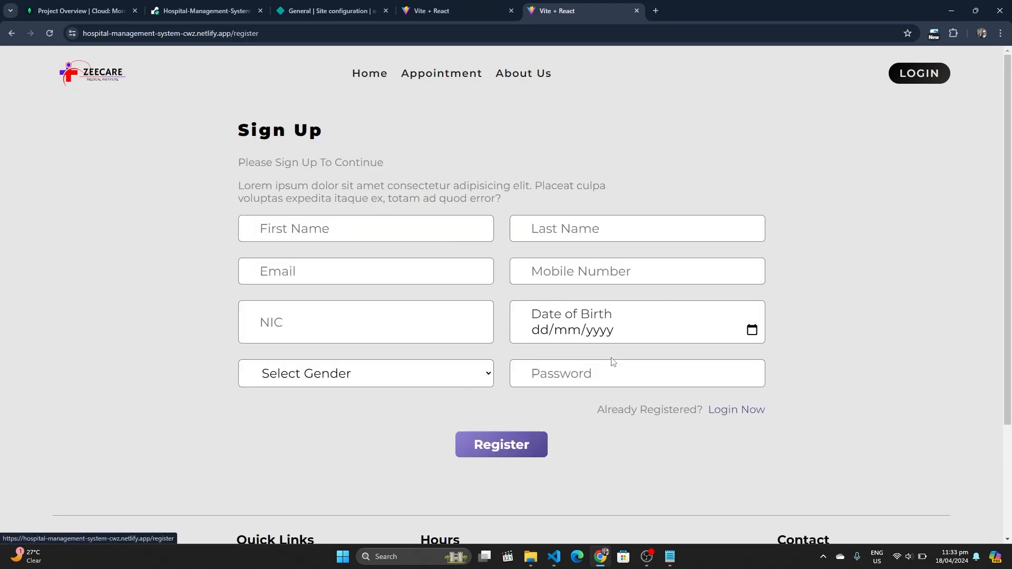
click(382, 229)
text(Z)
key(BackSpace)
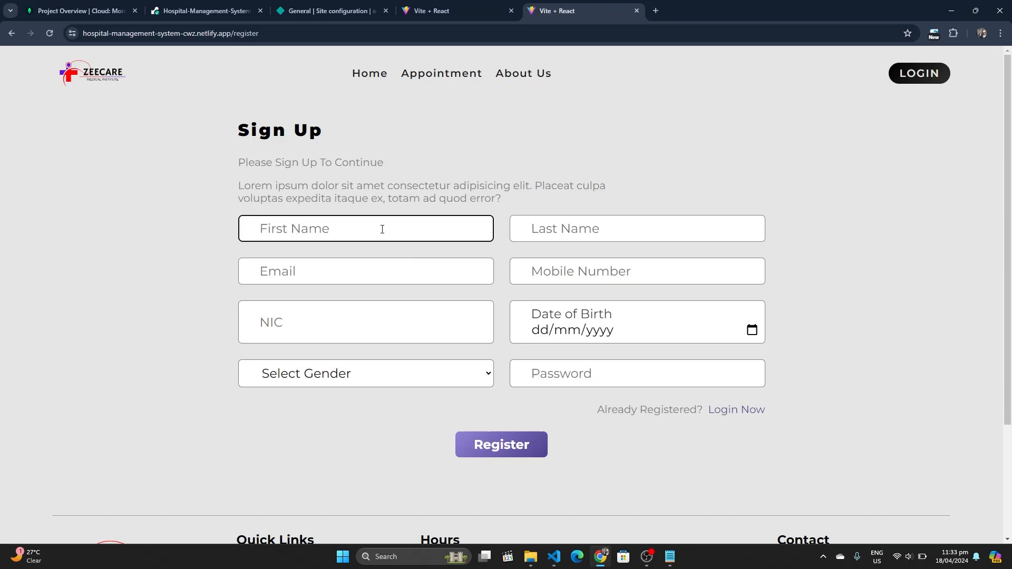
text(Muhammad Zeeshan)
key(Tab)
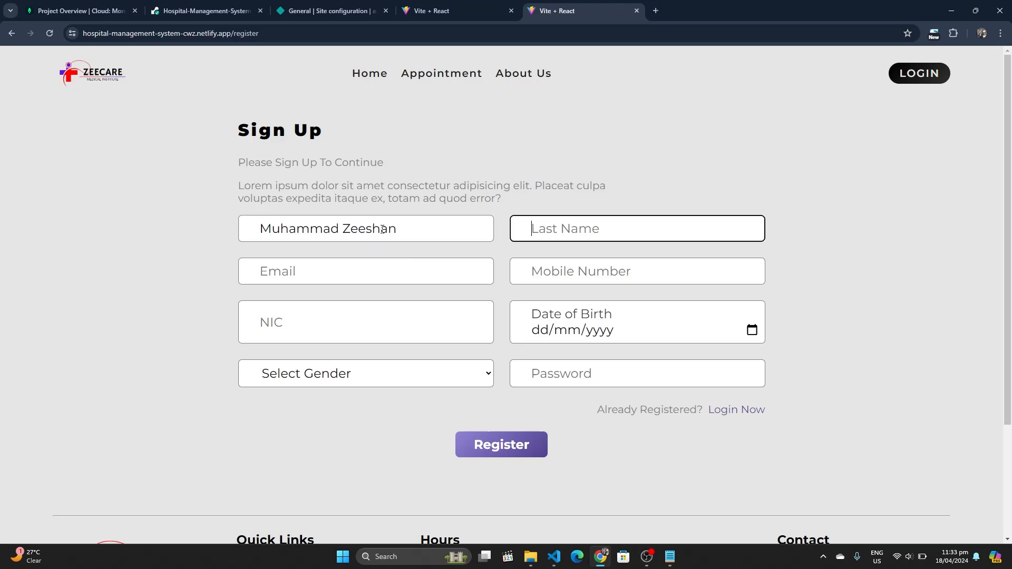
text(Khan)
key(Tab)
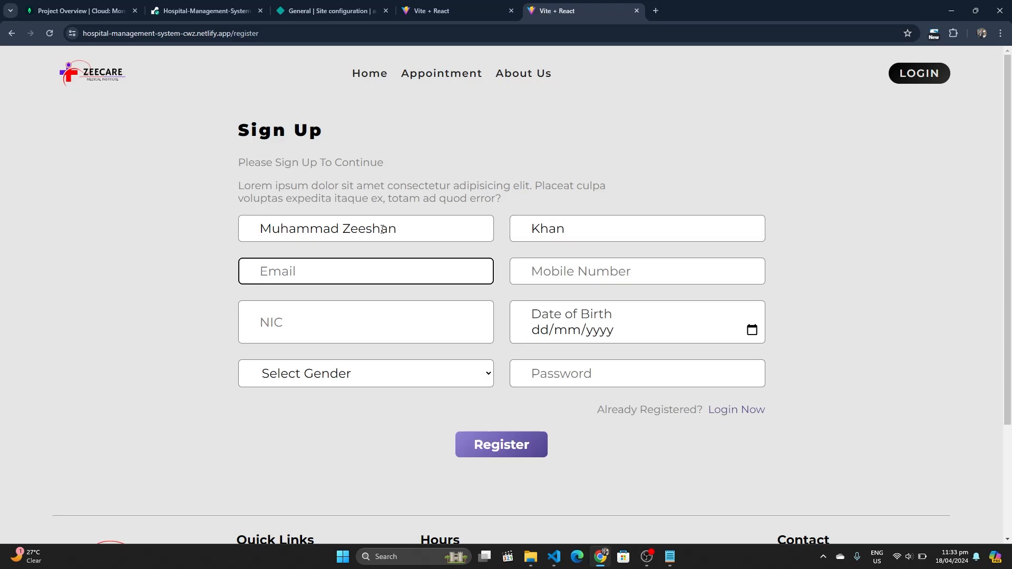
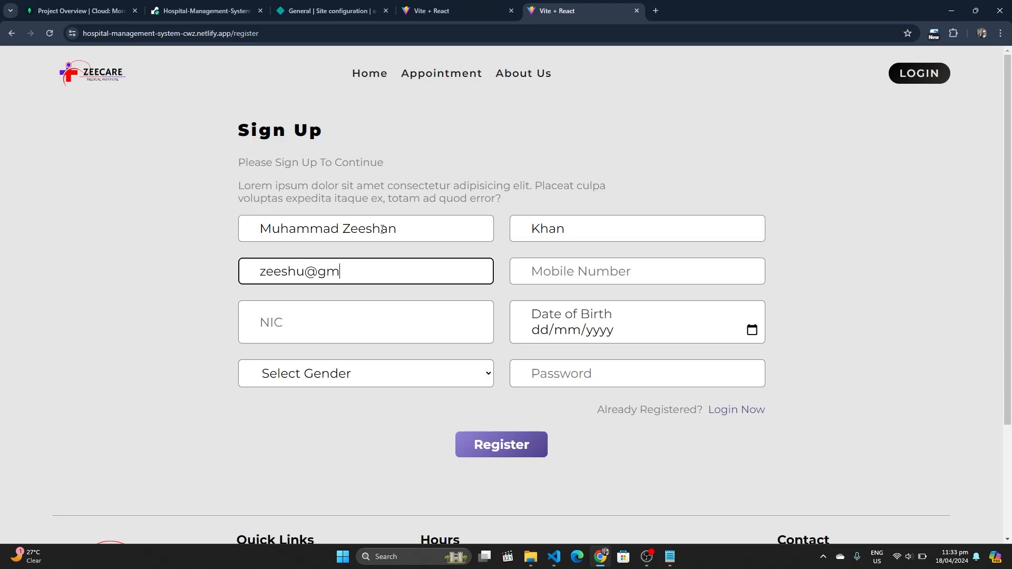
key(Tab)
text(1)
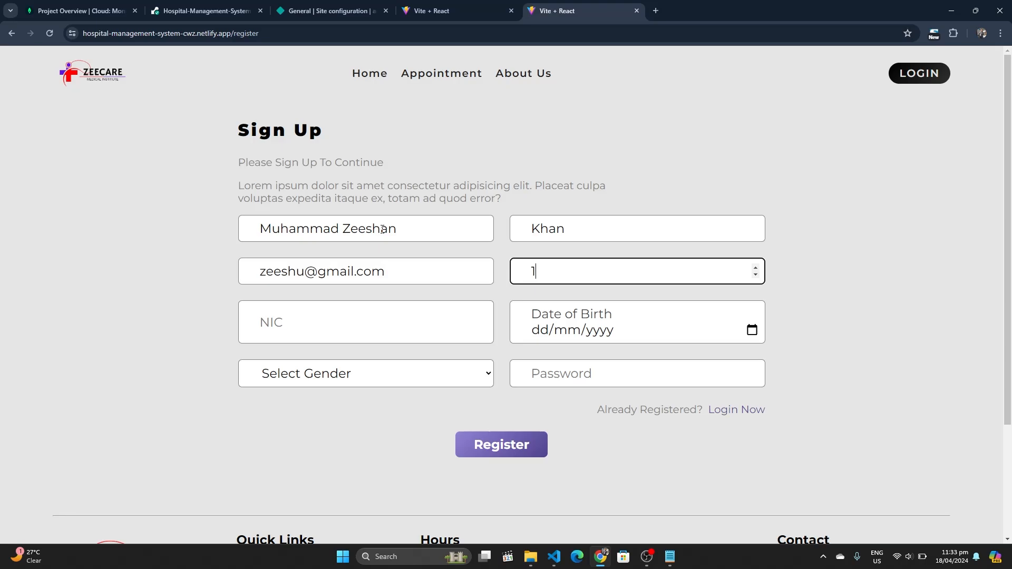
text(2345678911)
key(Tab)
text(123456789)
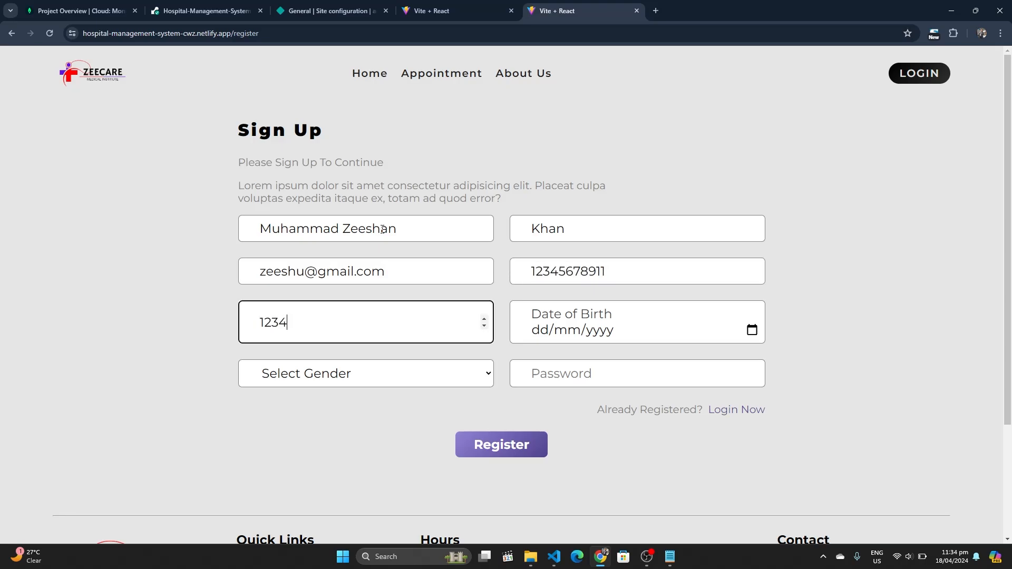
text(1234)
Set the patient's date of birth to 11/03/2003
click(534, 330)
text(1/01/yyyy)
key(Right)
key(Up)
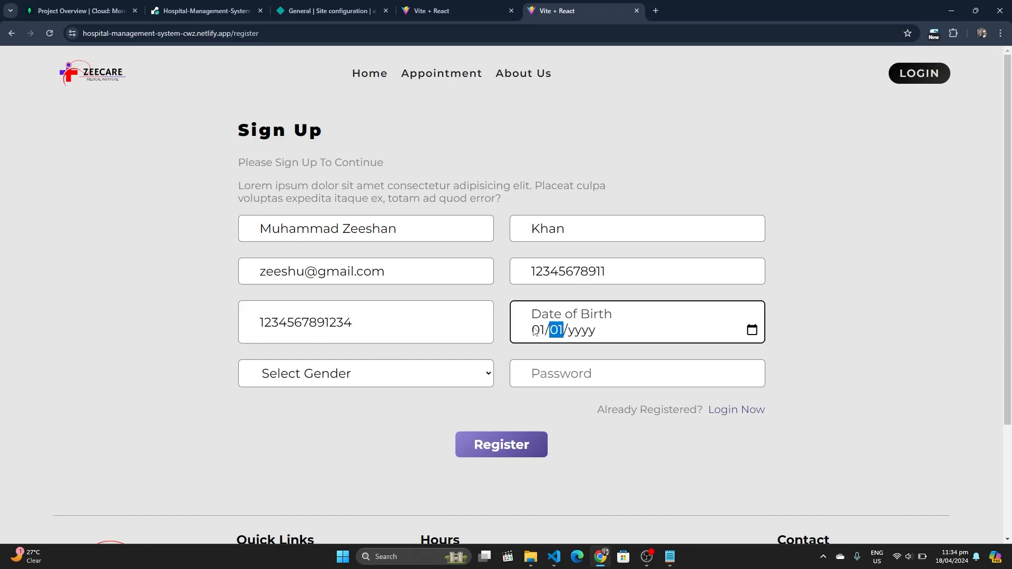
key(Right)
key(Up)
click(537, 330)
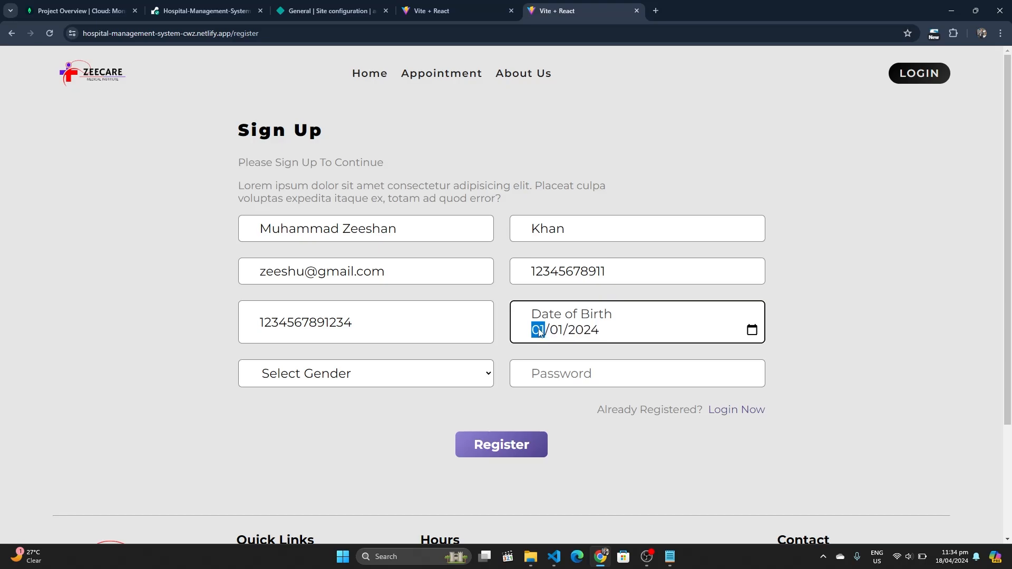
key(Up)
key(Up)
key(Up)
key(Up)
key(Up)
key(Up)
key(Up)
key(Up)
key(Up)
key(Up)
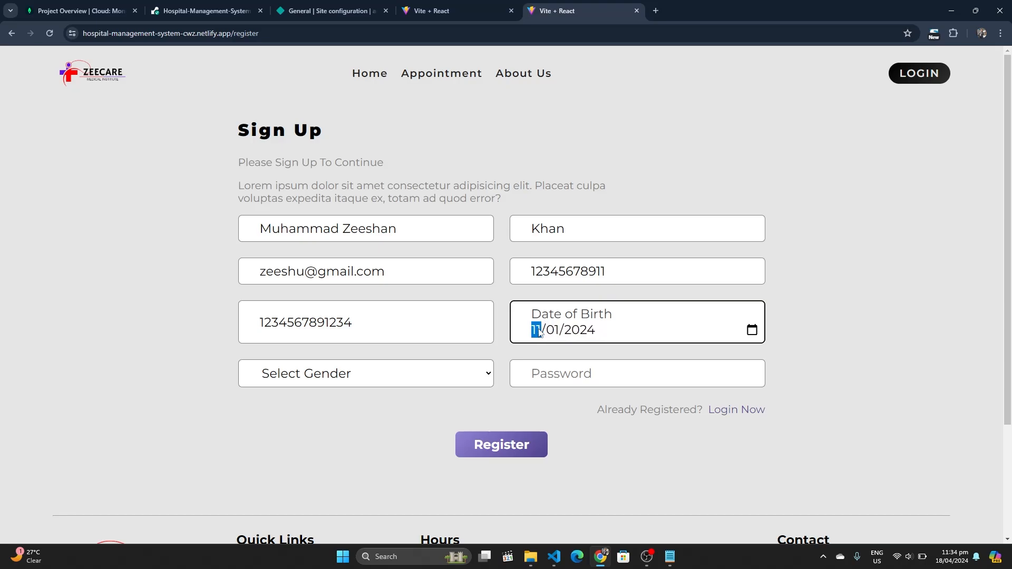
key(Right)
key(Up)
key(Up)
key(Right)
key(Down)
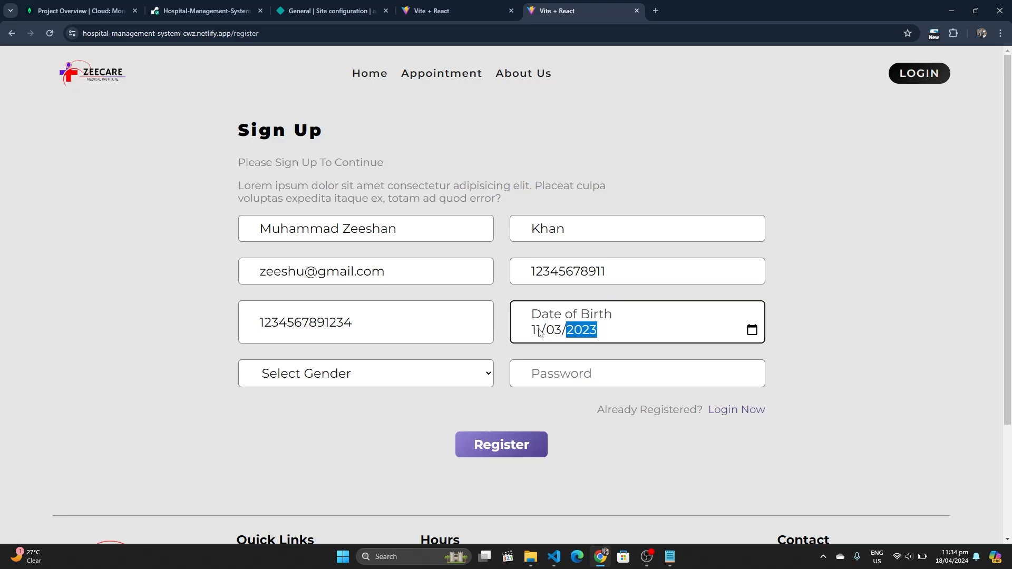
key(Down)
key(Down)
key(Down)
key(Down)
key(Down)
key(Down)
key(Down)
key(Down)
key(Down)
key(Down)
key(Down)
key(Down)
key(Down)
key(Down)
key(Down)
key(Down)
key(Down)
key(Down)
key(Down)
Choose Male as gender, enter a password and submit the registration
click(327, 384)
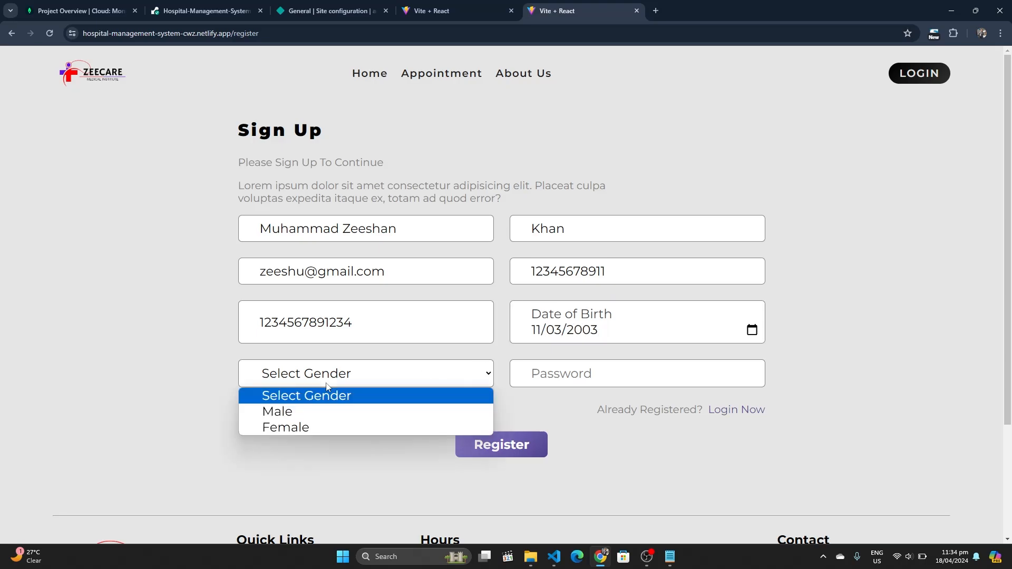
click(295, 416)
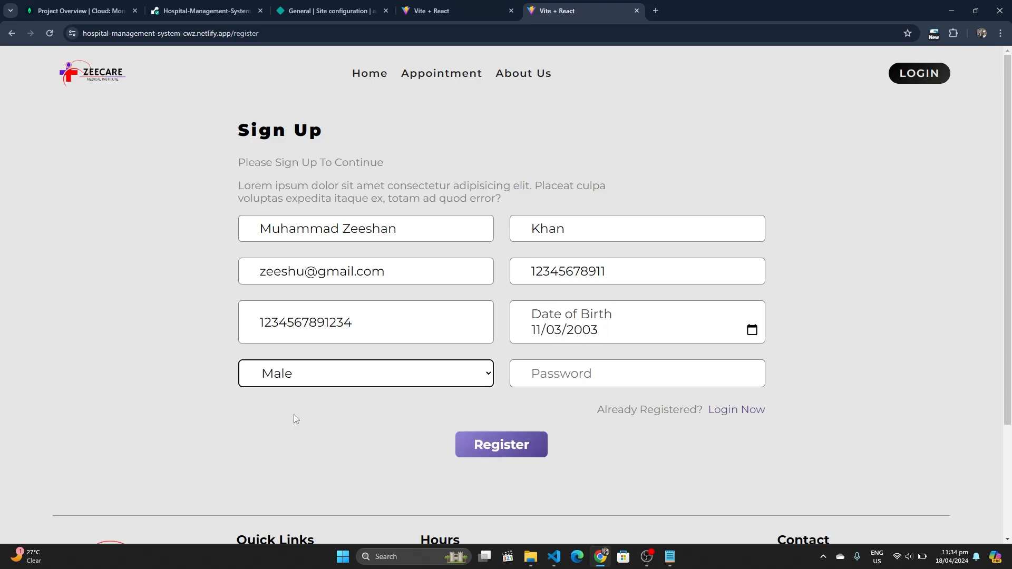
click(577, 370)
text(1234)
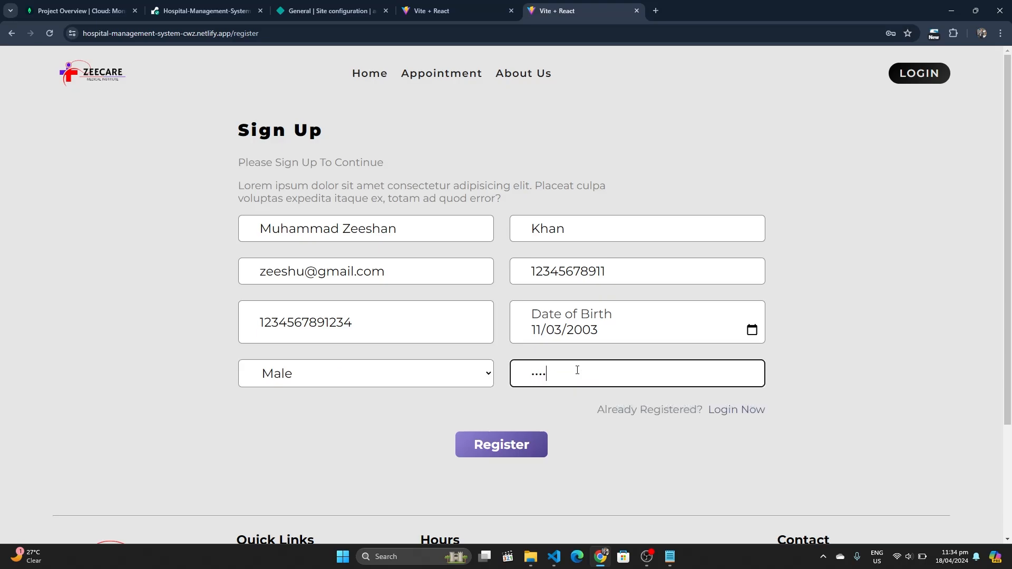
text(5678)
click(520, 444)
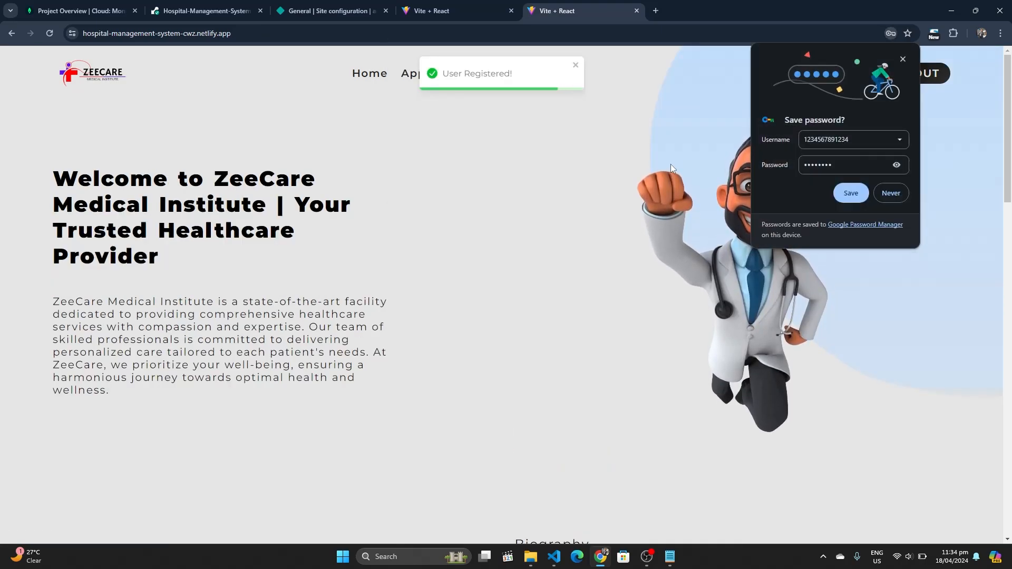
Decline saving the password and scroll to the Send Us A Message form
click(888, 197)
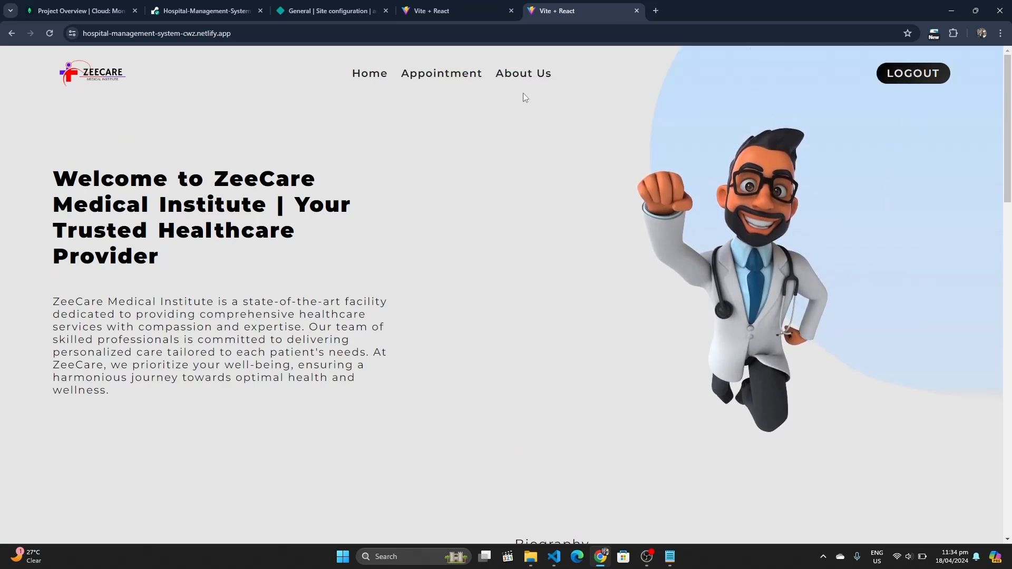
scroll(523, 93, down, 7)
scroll(523, 93, down, 15)
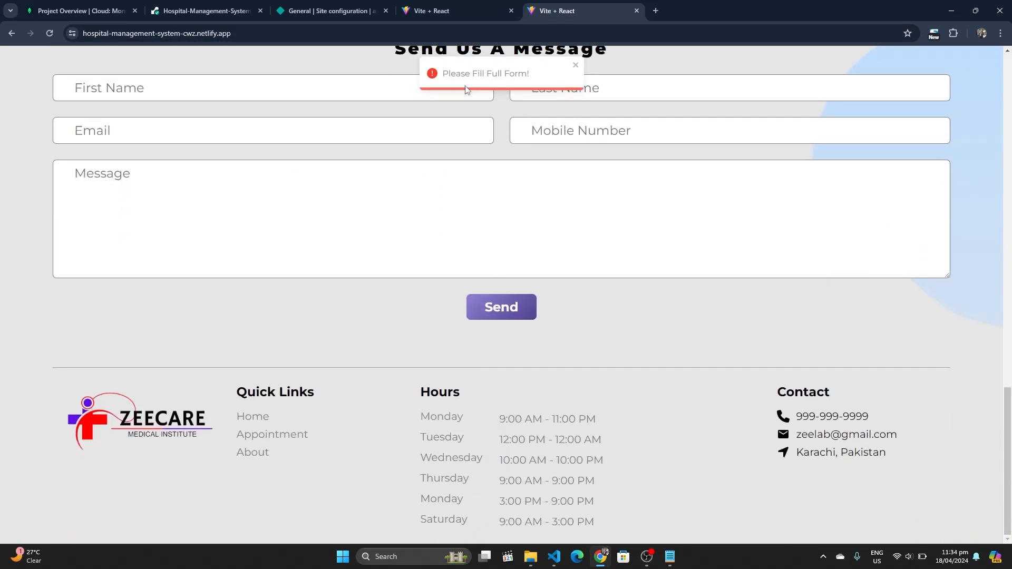
scroll(264, 140, up, 1)
Fill in sender details with message 'This is a dummy message after deployment!' and send it
click(265, 139)
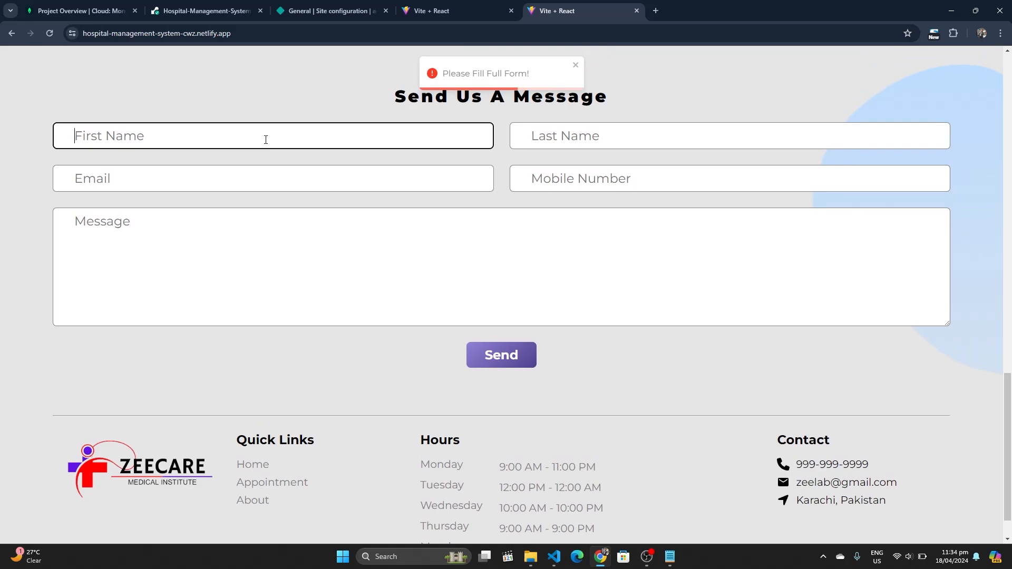
text(Z)
key(BackSpace)
text(Muhammad)
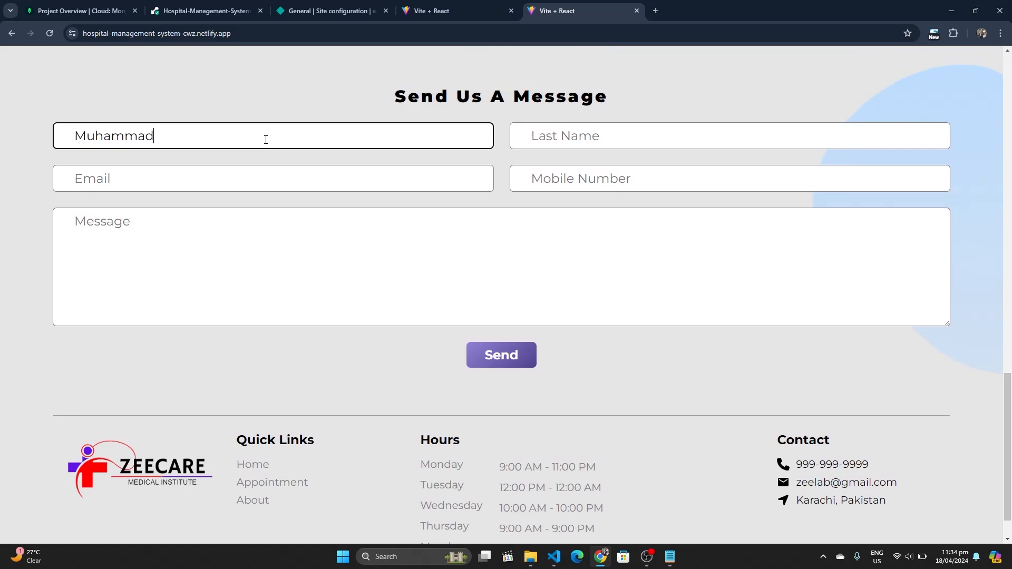
key(Tab)
text(Zeeshan)
key(Tab)
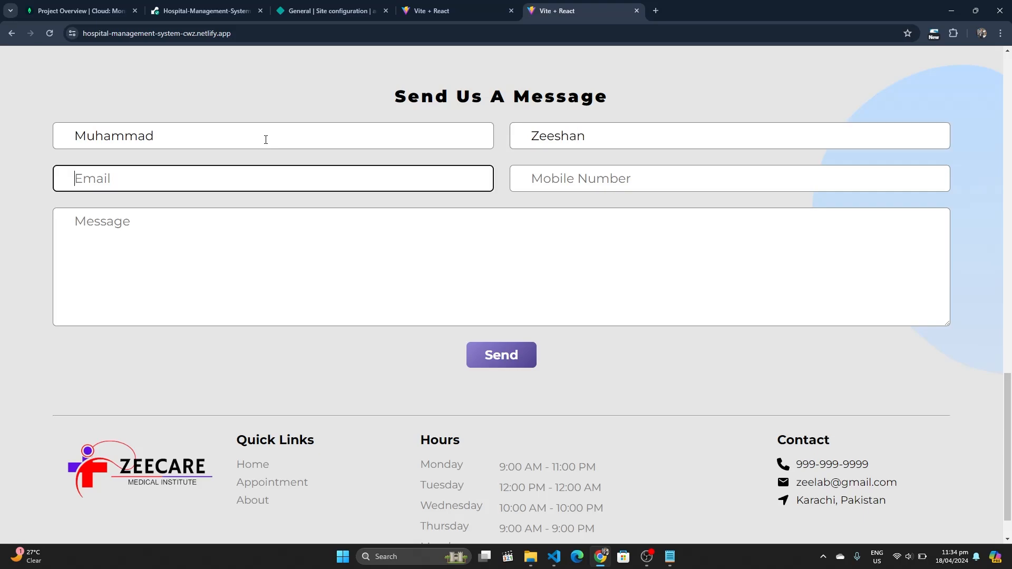
key(Tab)
text(12341)
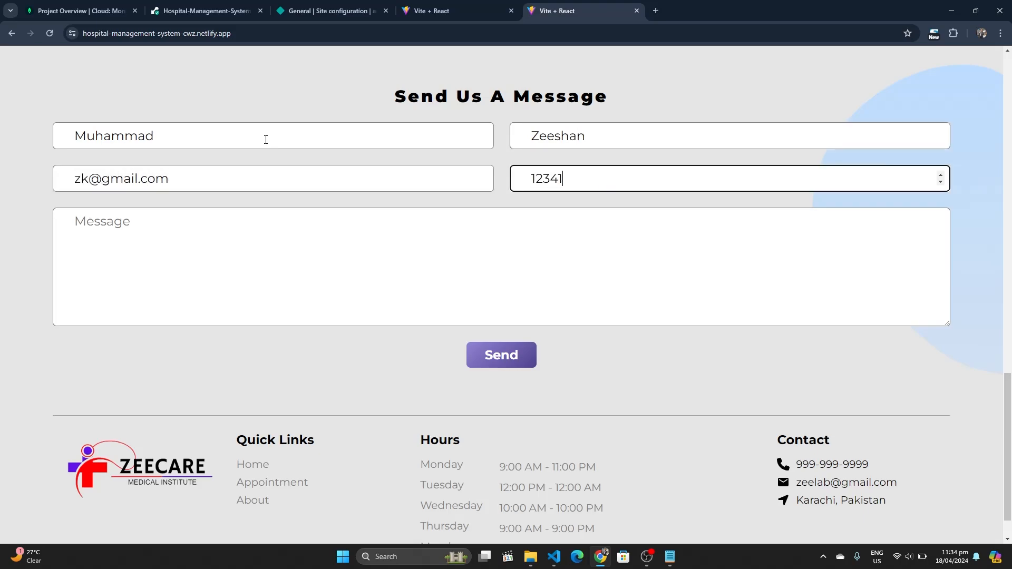
text(234123)
key(Tab)
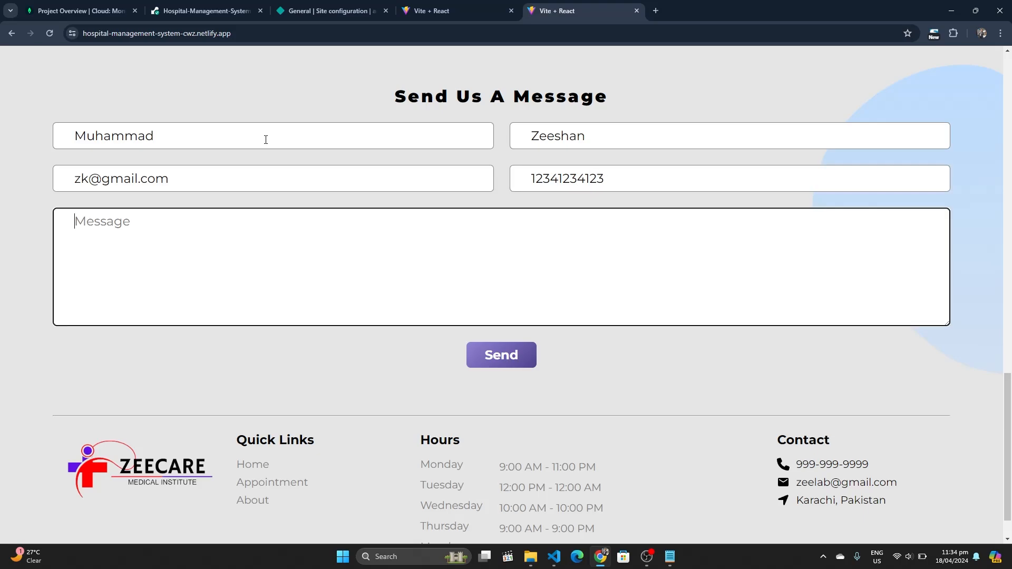
text(This is a dummy messa)
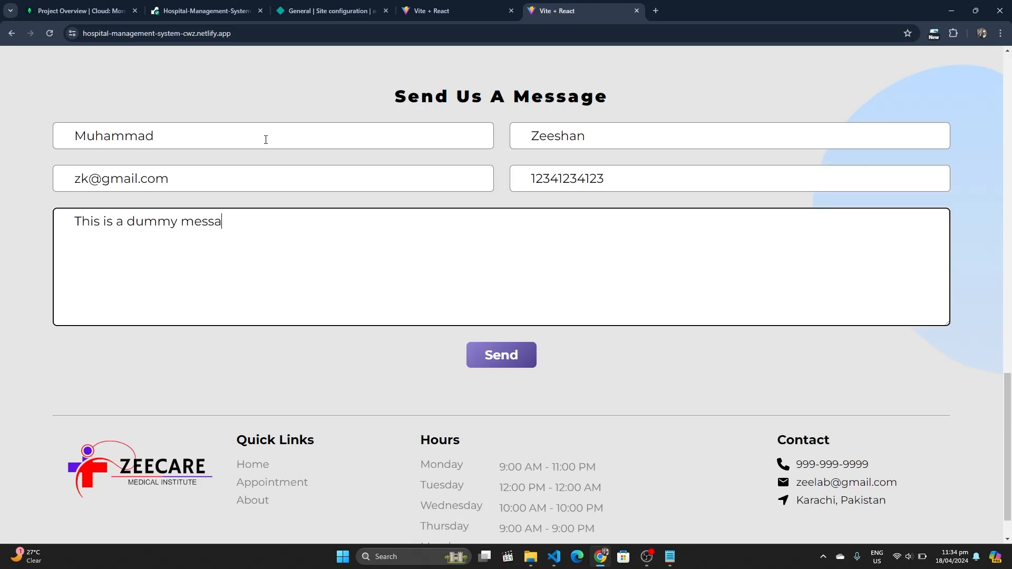
text(ge  after deploymen)
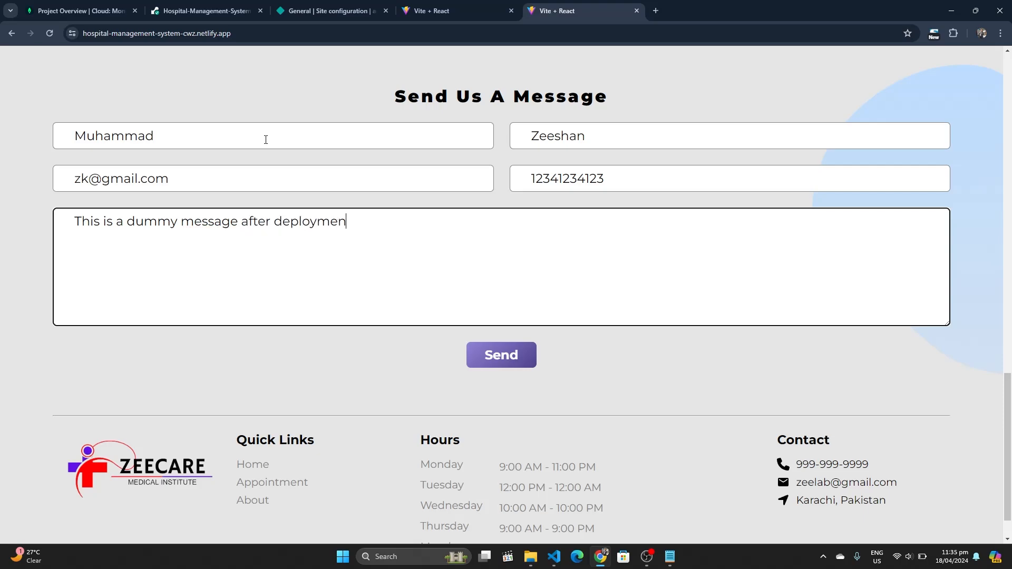
text(t!)
click(498, 358)
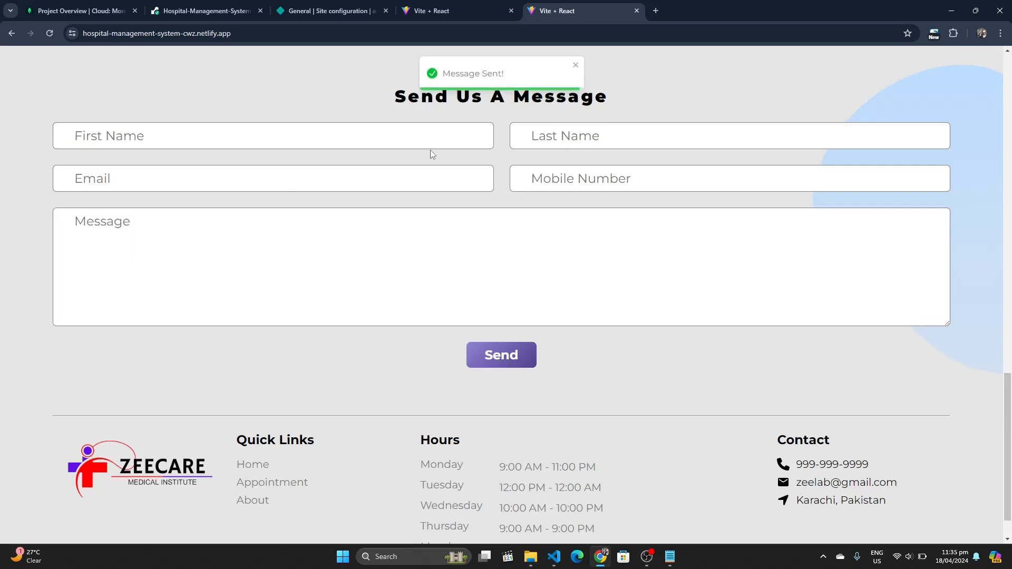
scroll(492, 121, up, 20)
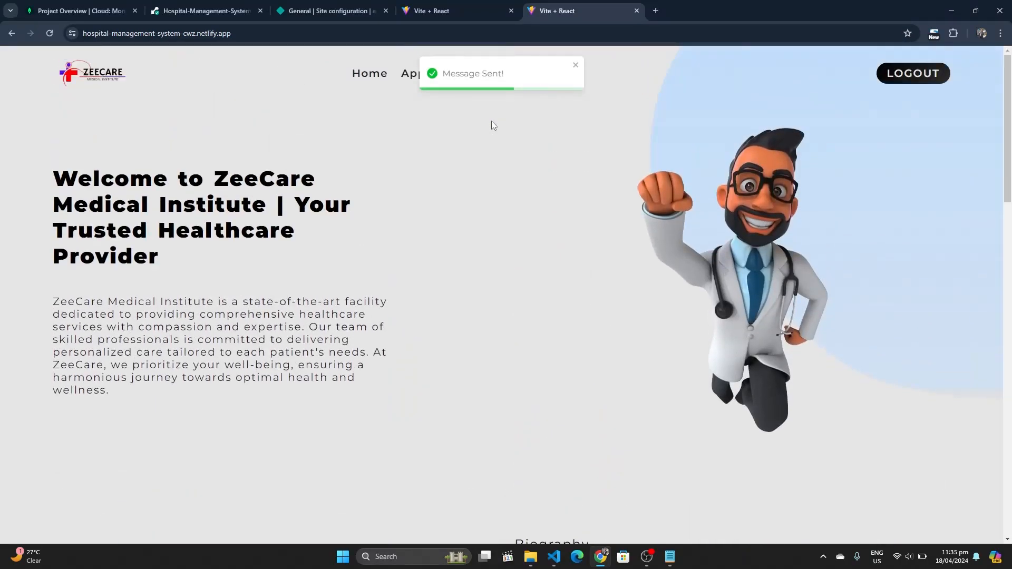
In Atlas Browse Collections, inspect the dummy message document in messages, then view users
click(439, 8)
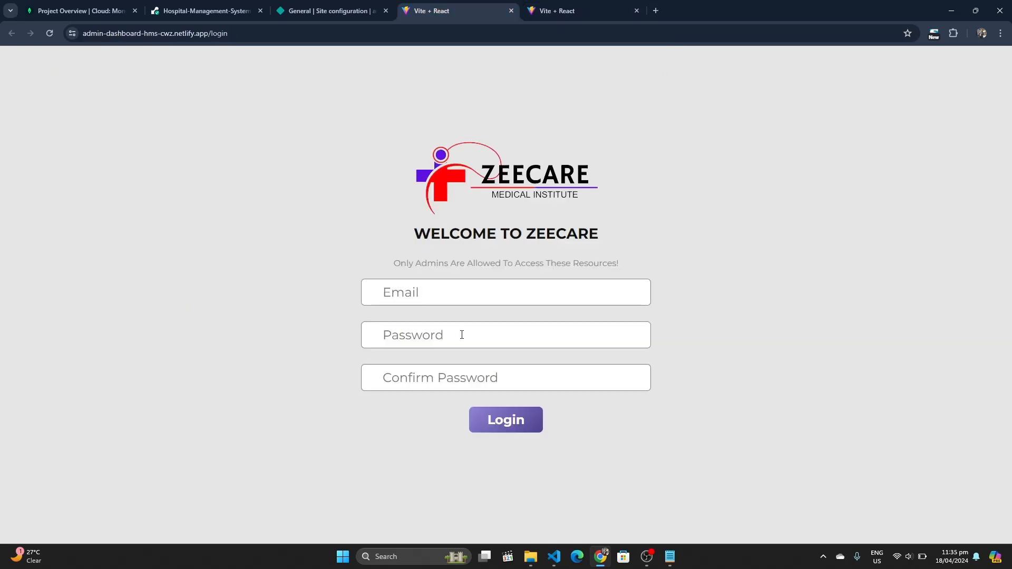
click(79, 11)
click(204, 294)
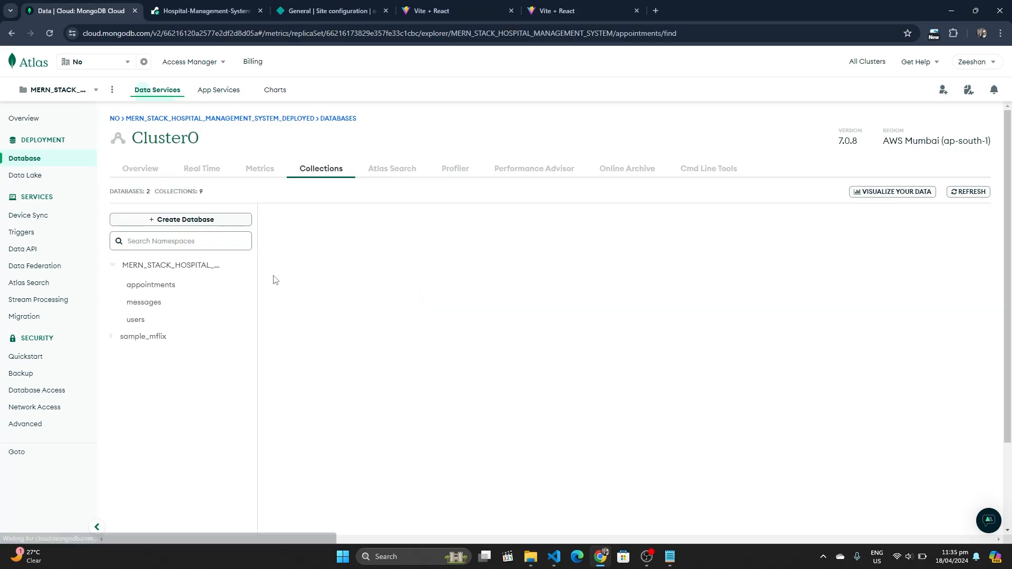
click(164, 323)
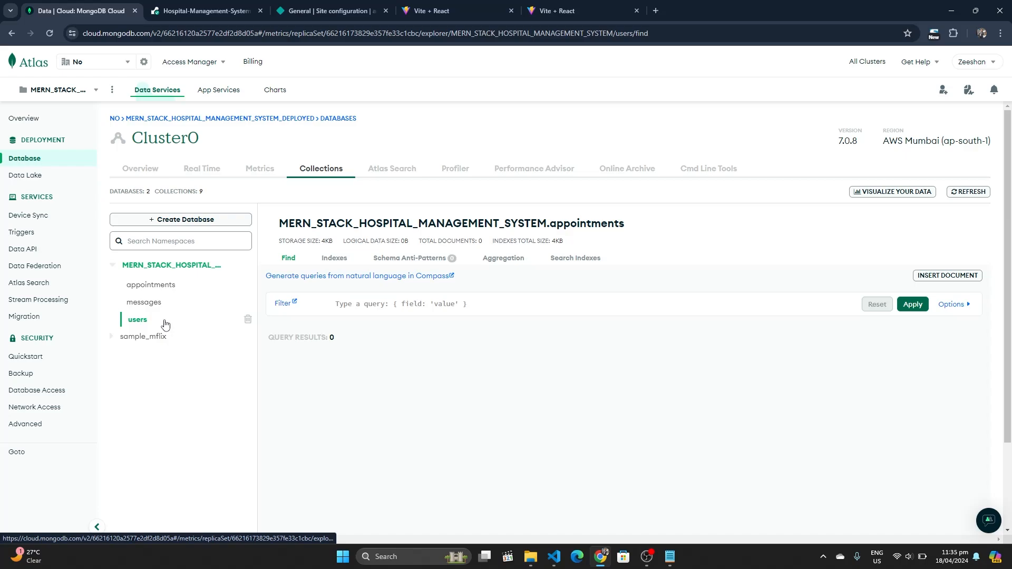
click(157, 304)
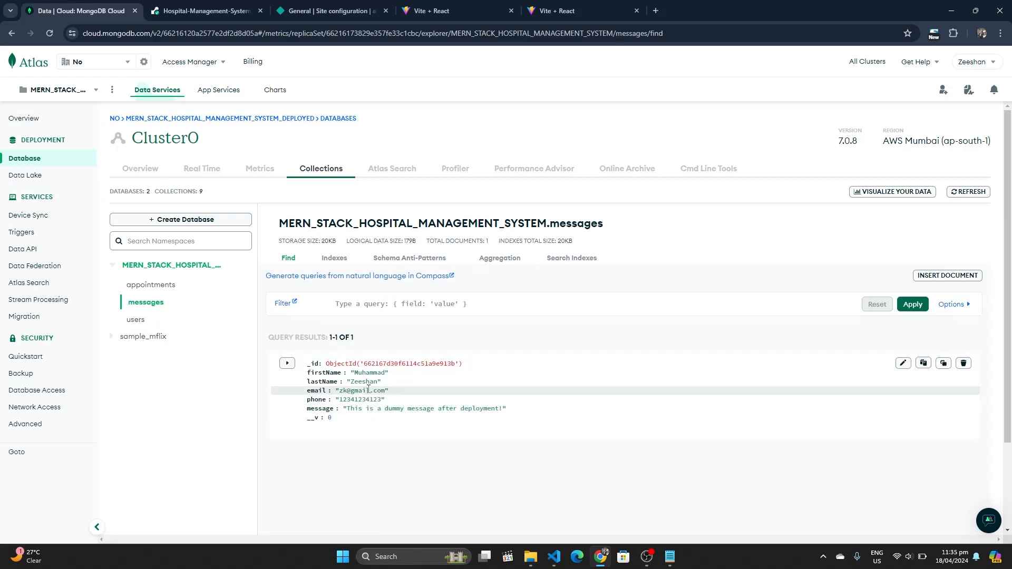
scroll(369, 393, down, 1)
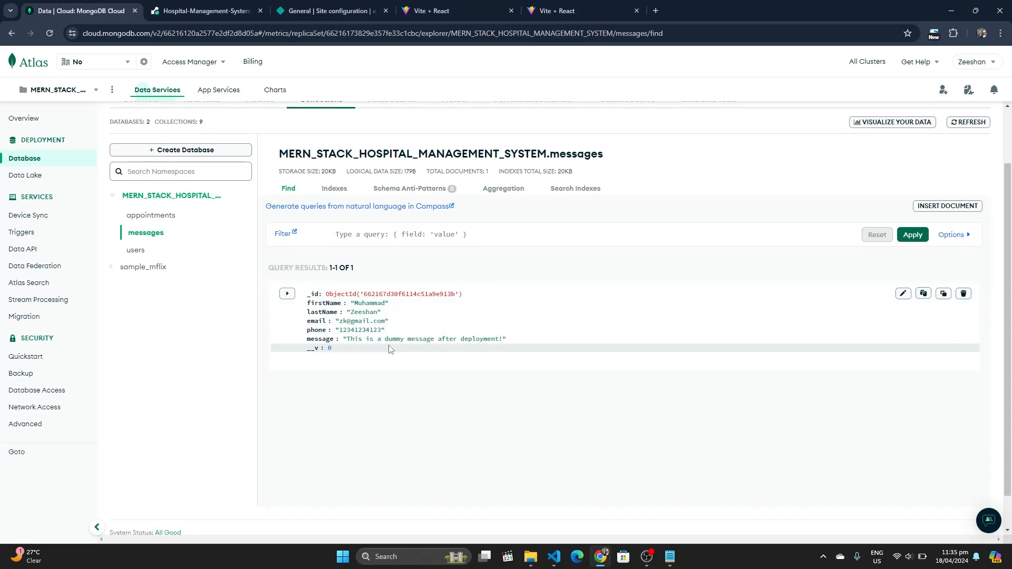
key(ctrl+plus)
key(ctrl+plus)
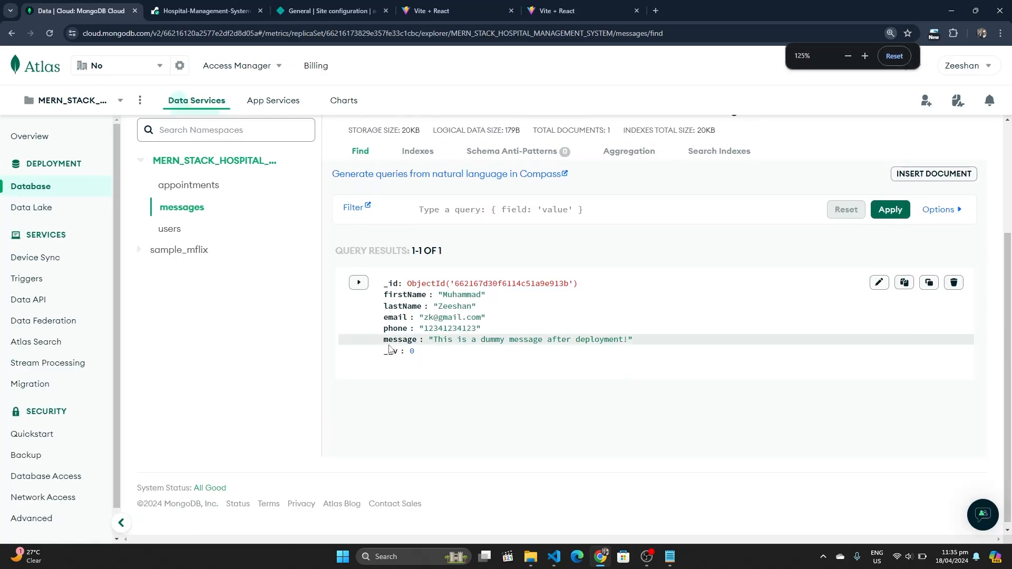
key(ctrl+minus)
key(ctrl+minus)
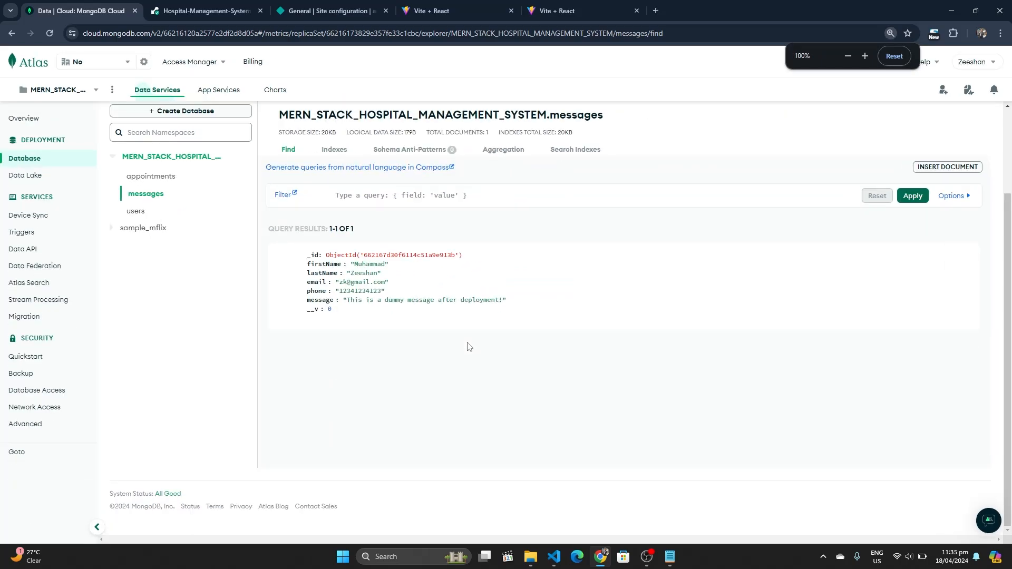
click(144, 211)
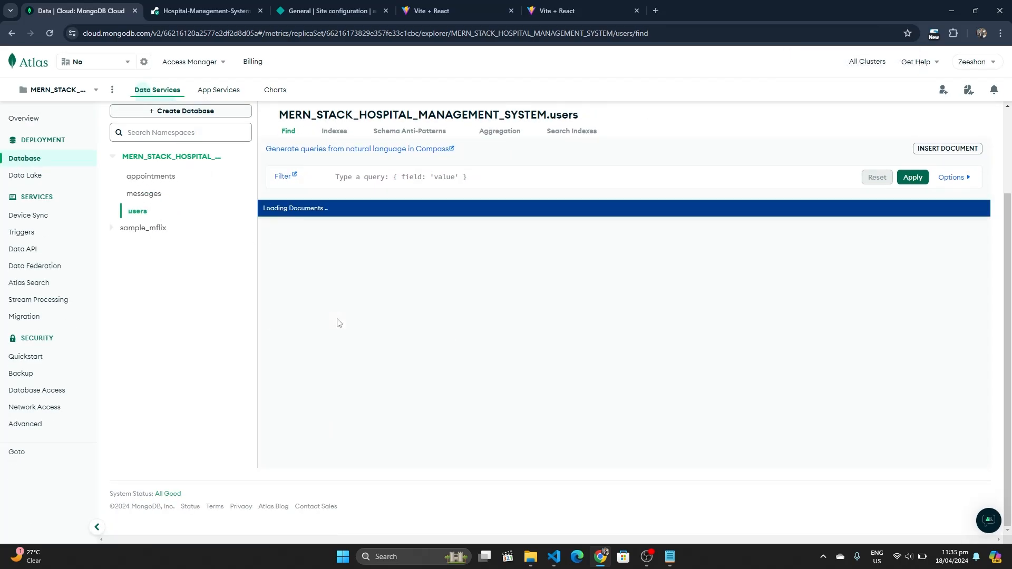
click(476, 5)
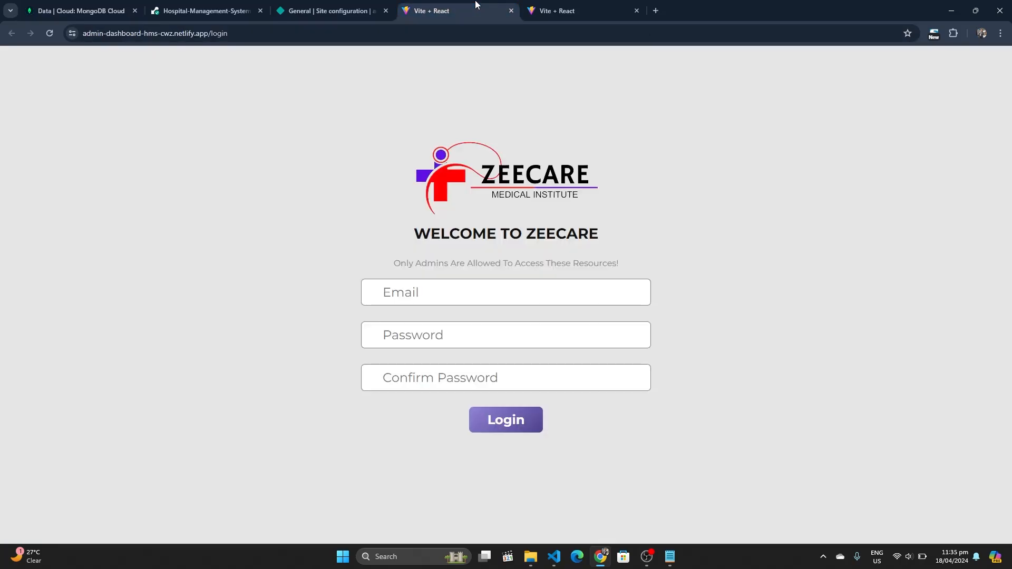
Change the registered user's role value from Patient to Admin and save the document
click(79, 11)
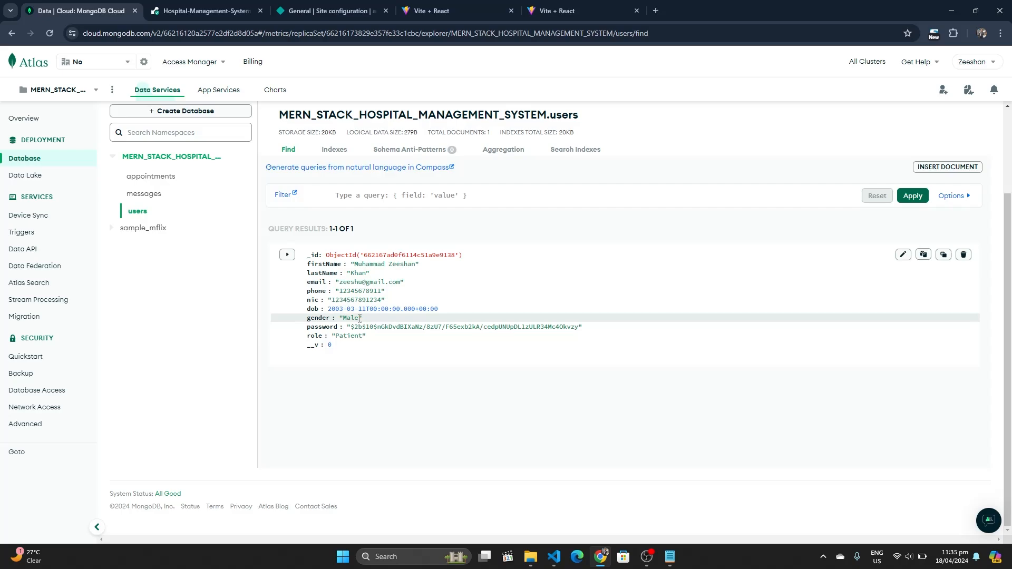
double_click(352, 340)
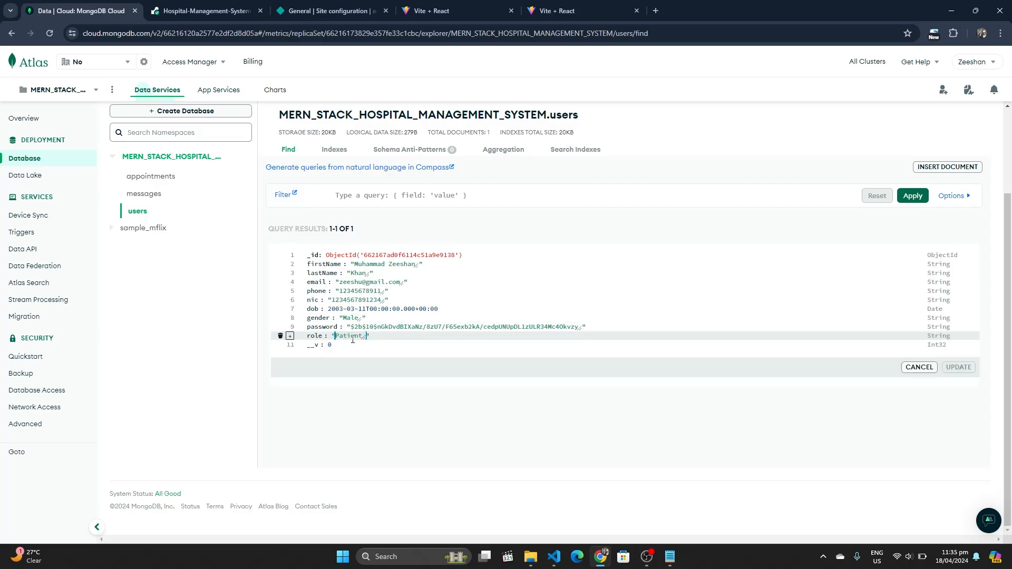
text(Ad)
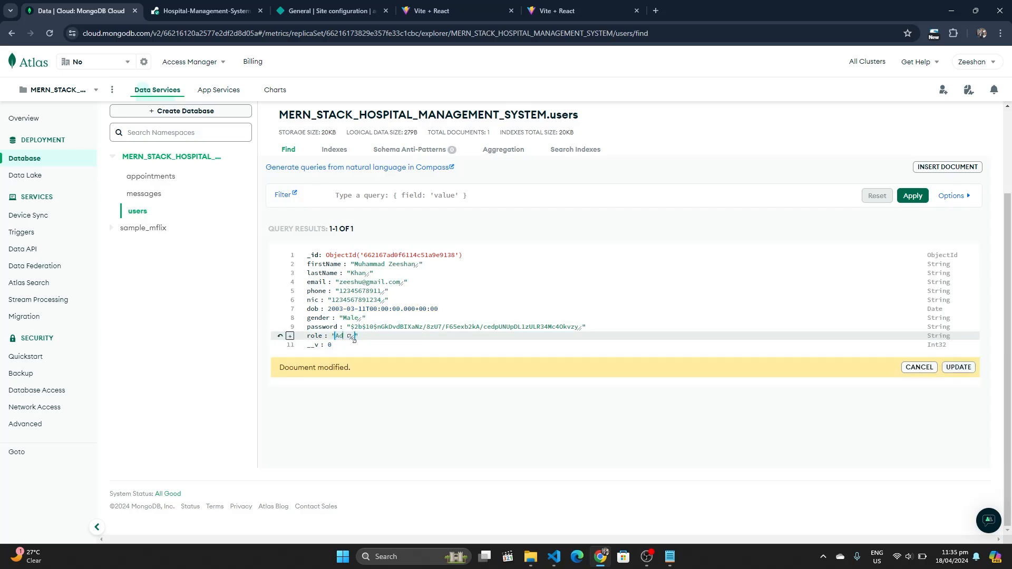
text(min)
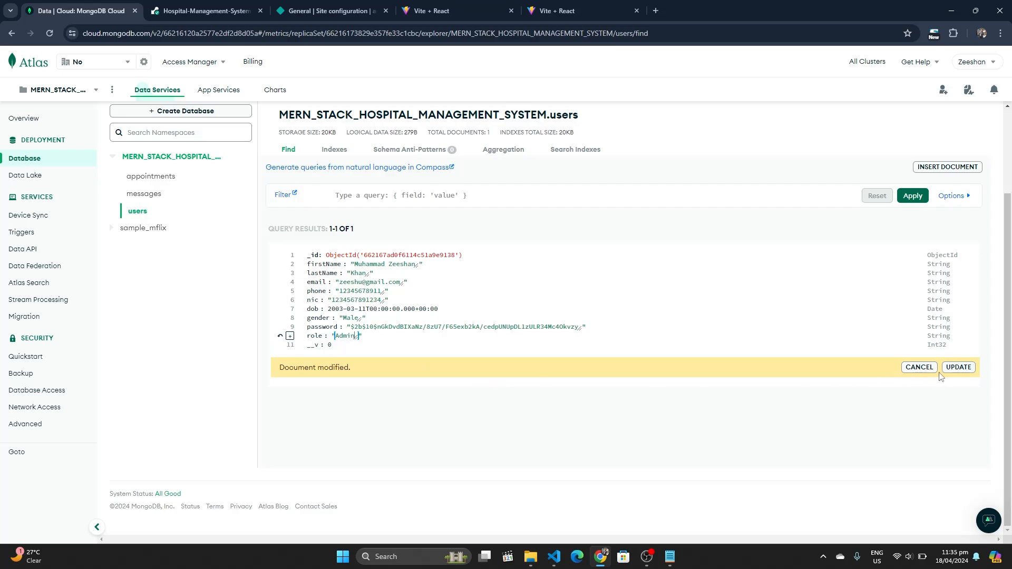
click(958, 367)
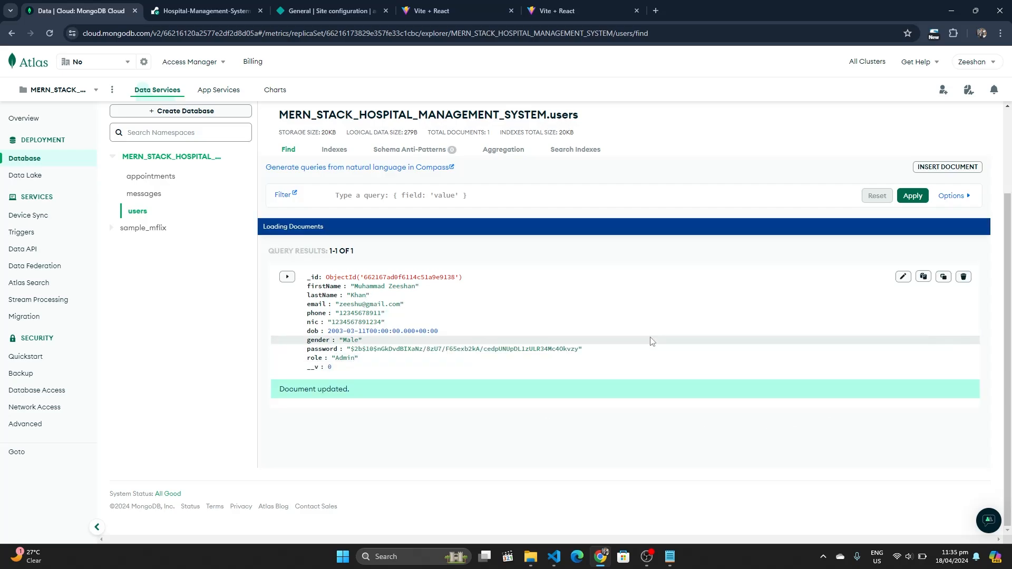
Log in to the admin dashboard with the promoted account's email and password, dismissing browser prompts
click(443, 10)
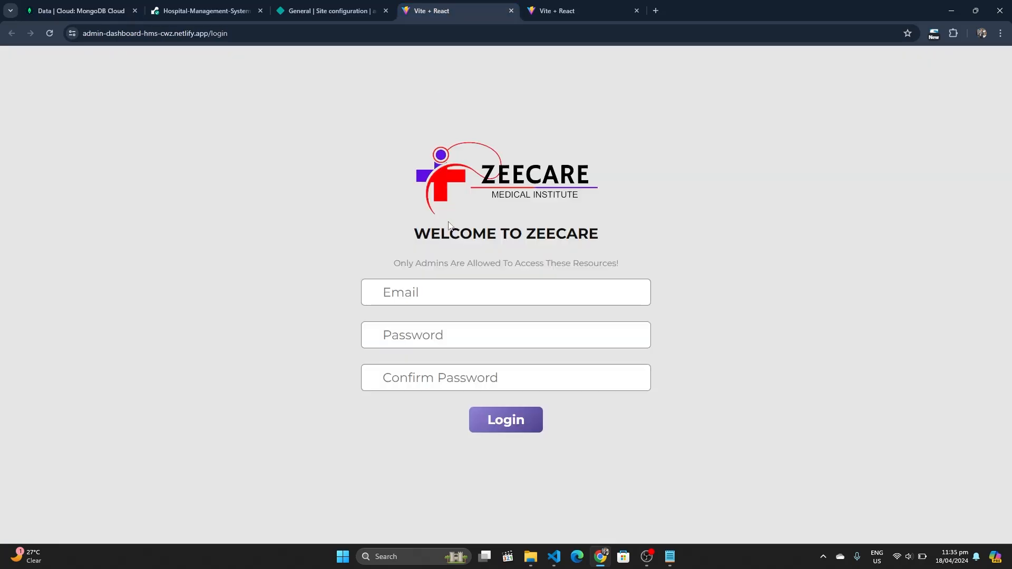
click(426, 298)
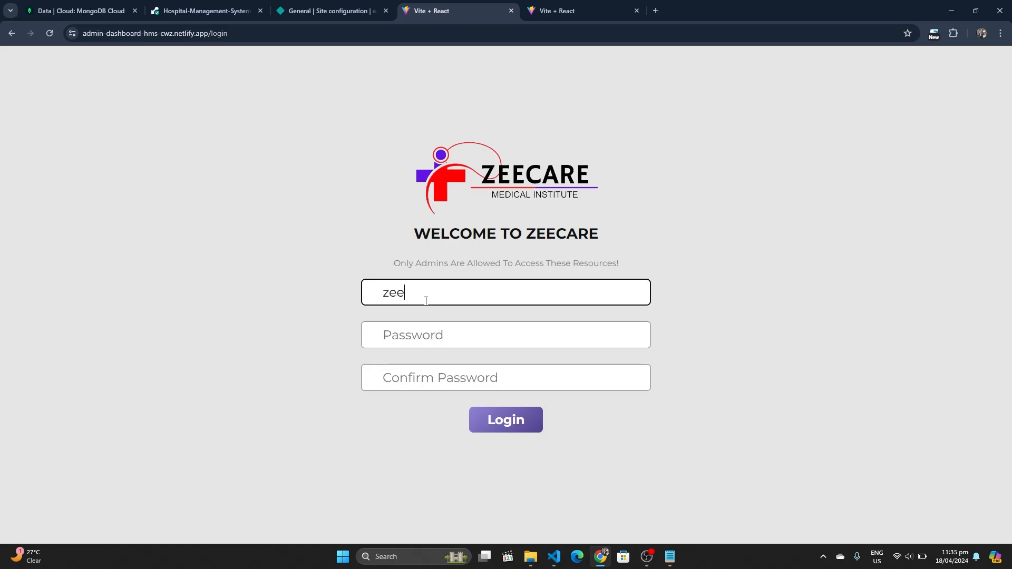
key(Tab)
text(1234)
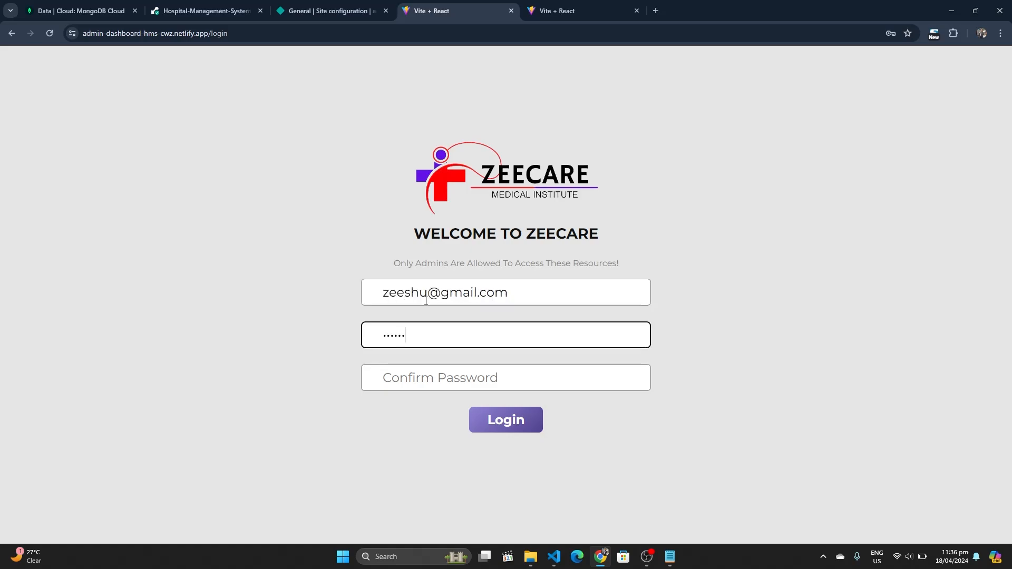
key(Tab)
text(1)
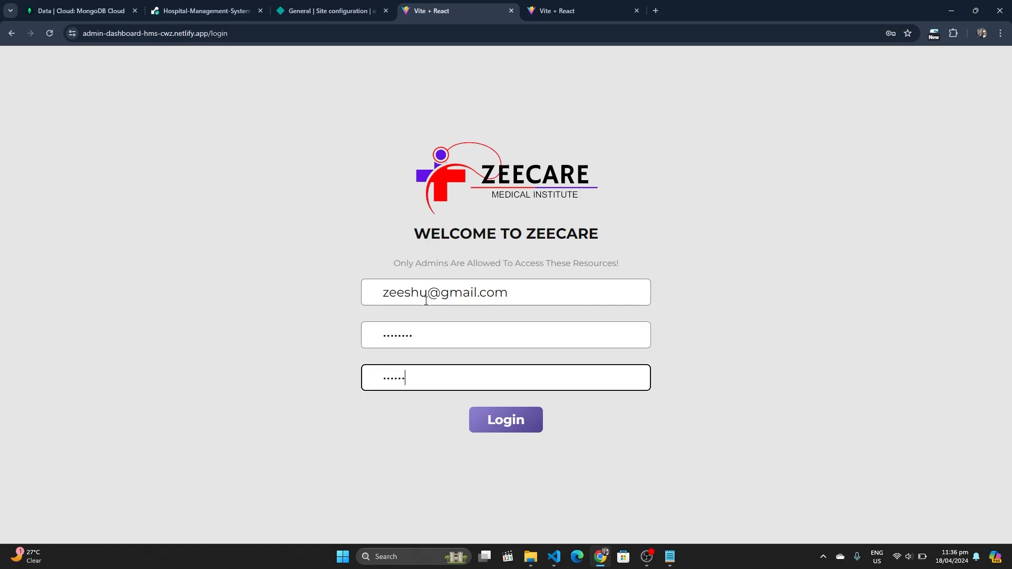
click(499, 417)
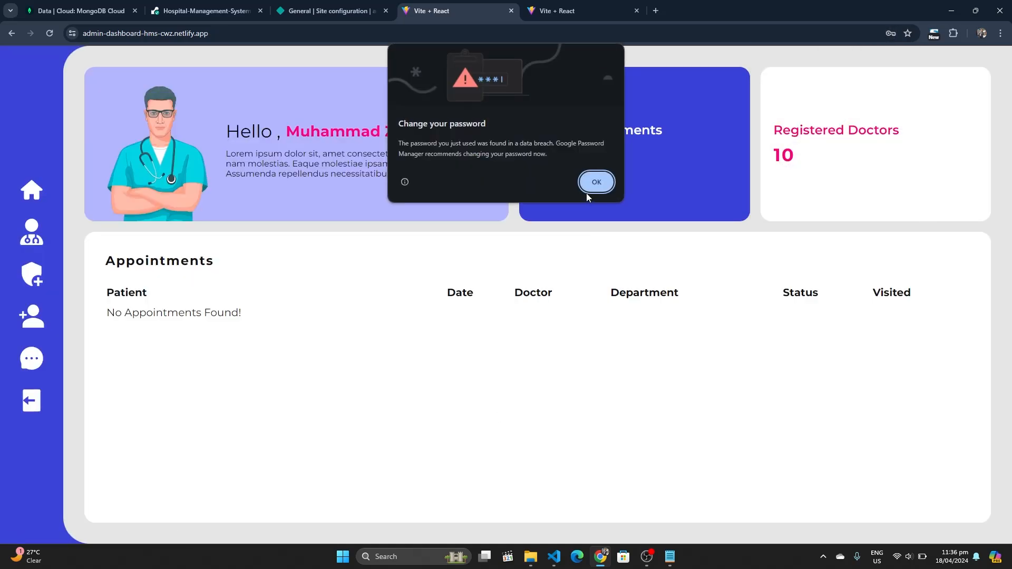
click(595, 184)
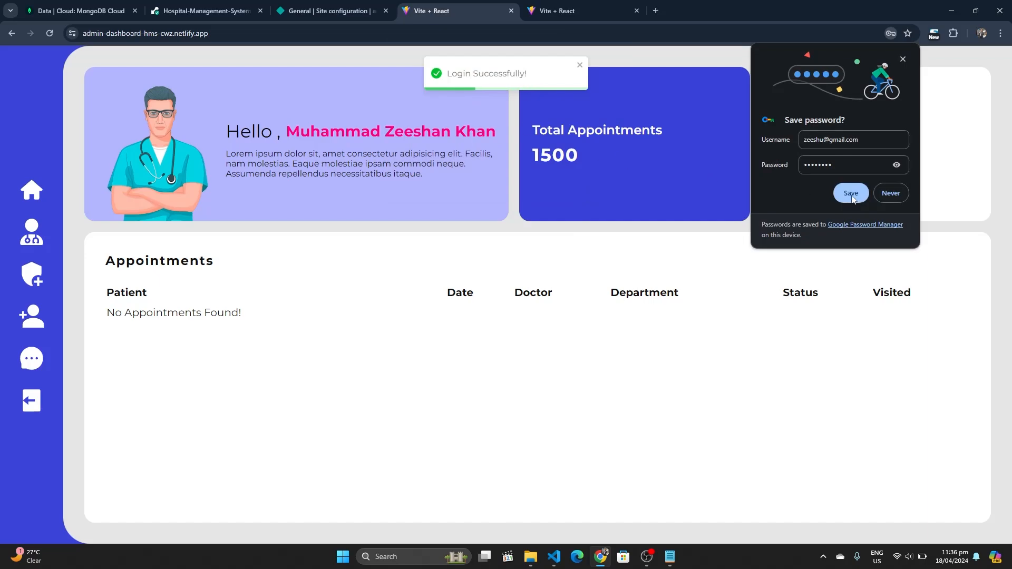
click(891, 193)
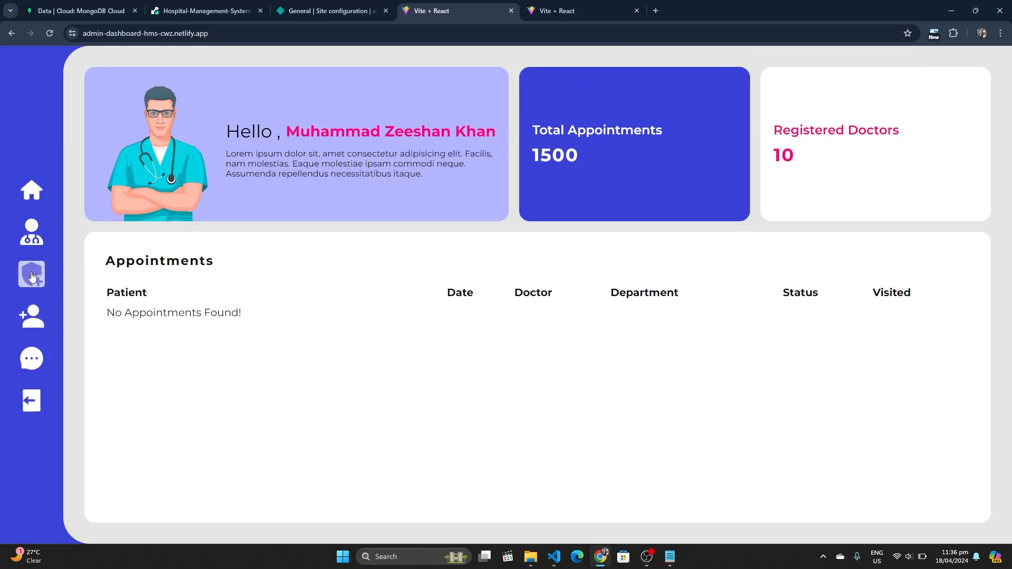
Open the Register a New Doctor form and start choosing the doctor's photo file
click(32, 316)
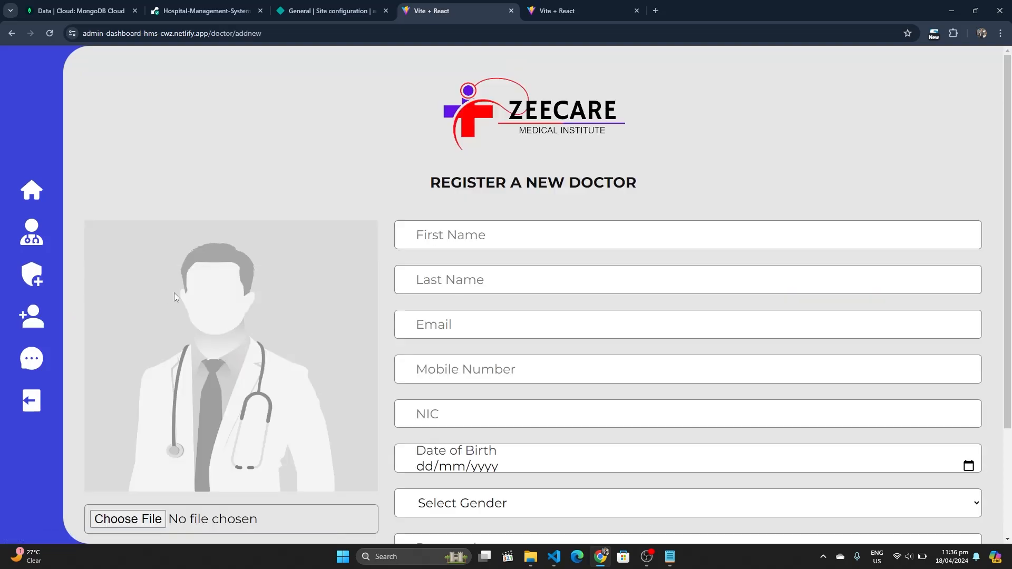
scroll(192, 289, down, 2)
scroll(192, 289, down, 1)
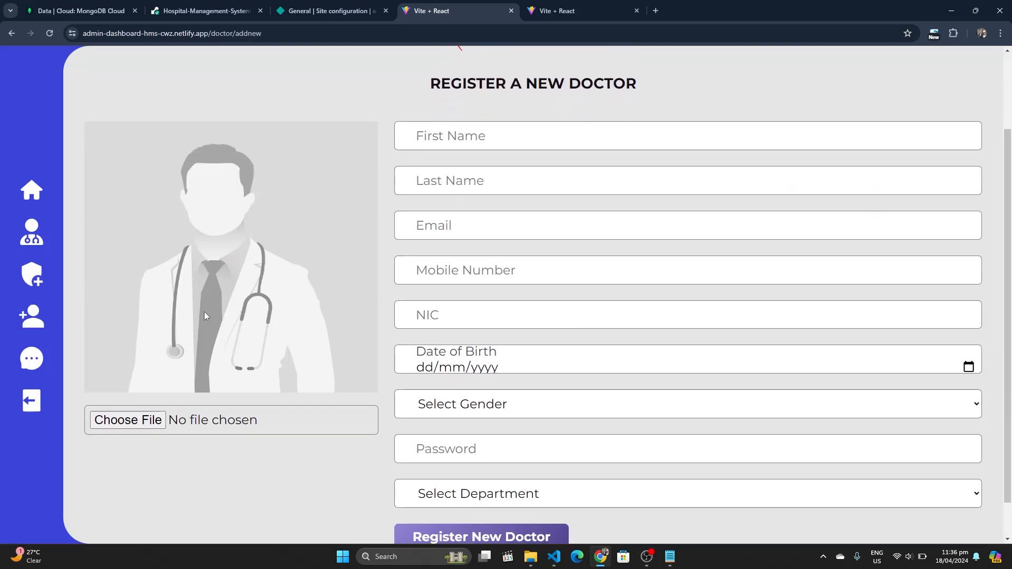
click(129, 418)
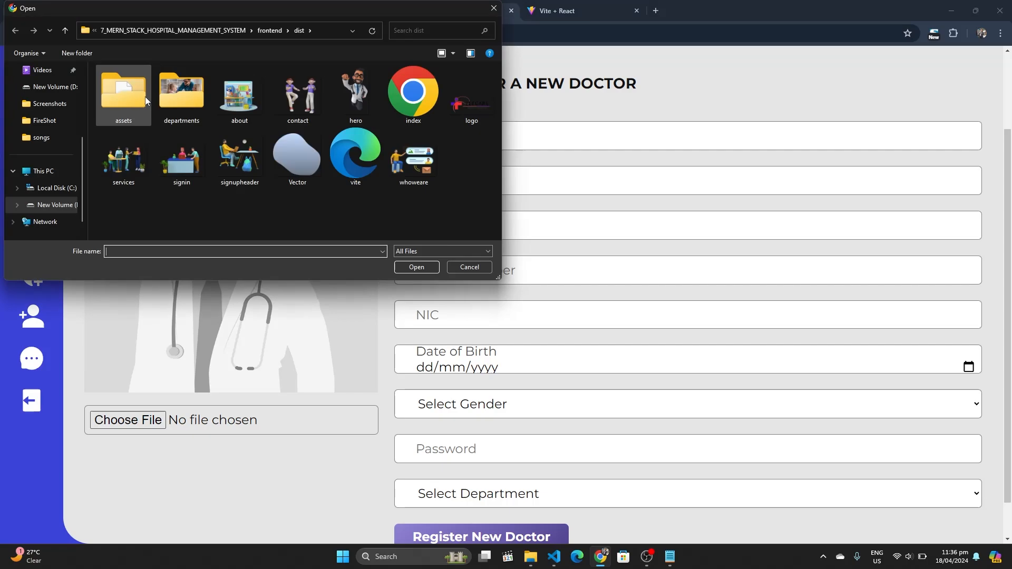
Browse to frontend/public and attach hero.png as the doctor's photo
double_click(173, 93)
key(BackSpace)
key(Left)
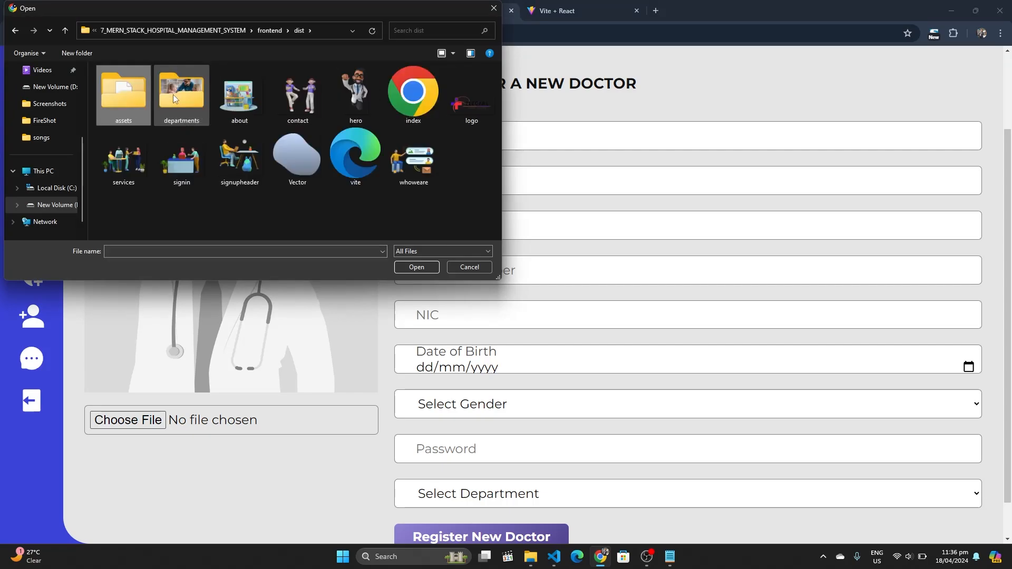
key(Return)
key(BackSpace)
key(alt+Up)
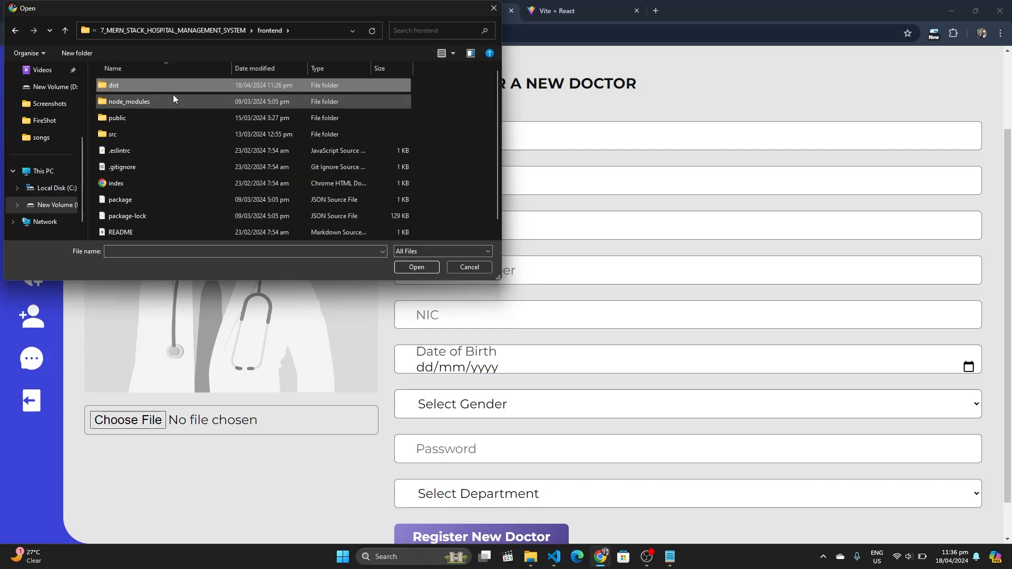
double_click(153, 118)
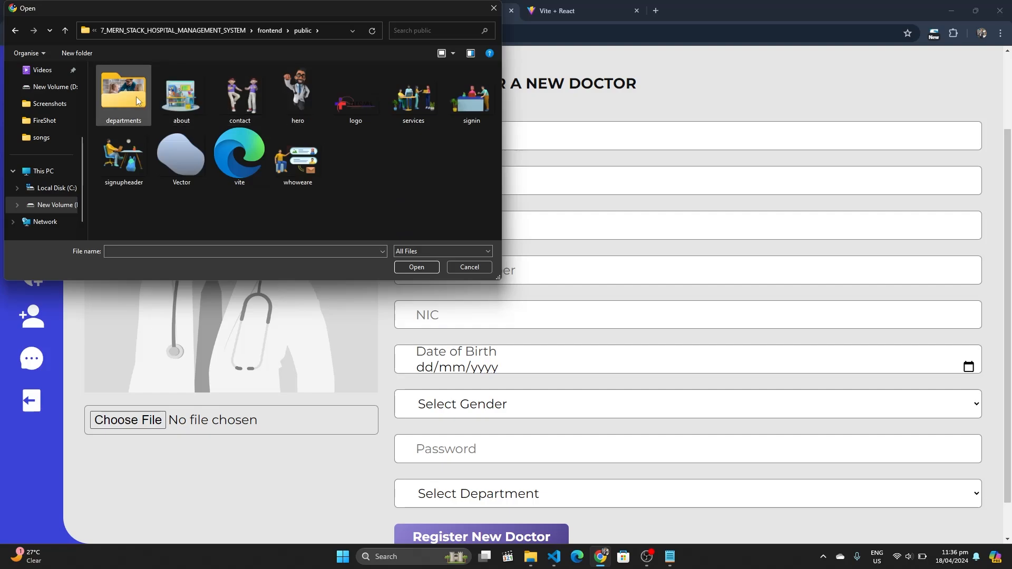
click(279, 95)
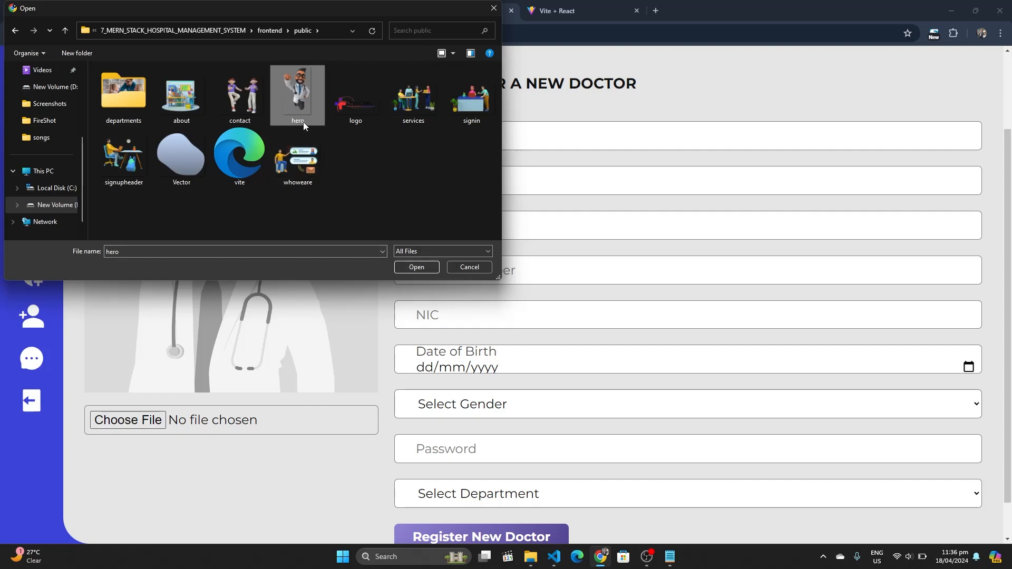
click(406, 270)
Enter the doctor's name, email, mobile and NIC numbers, and birth date 01/01/1979
click(411, 139)
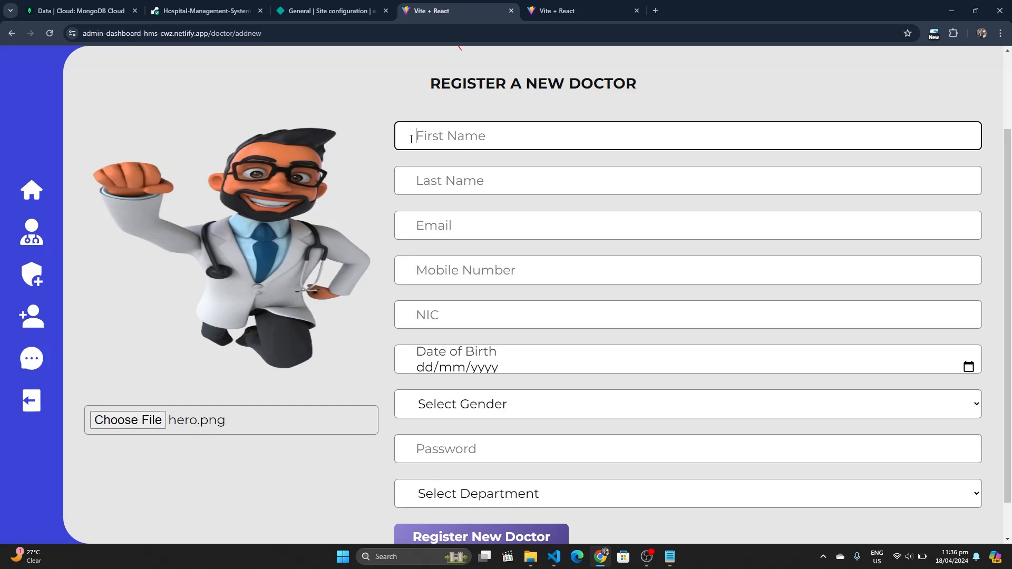
text(Doctor)
key(Tab)
text(G)
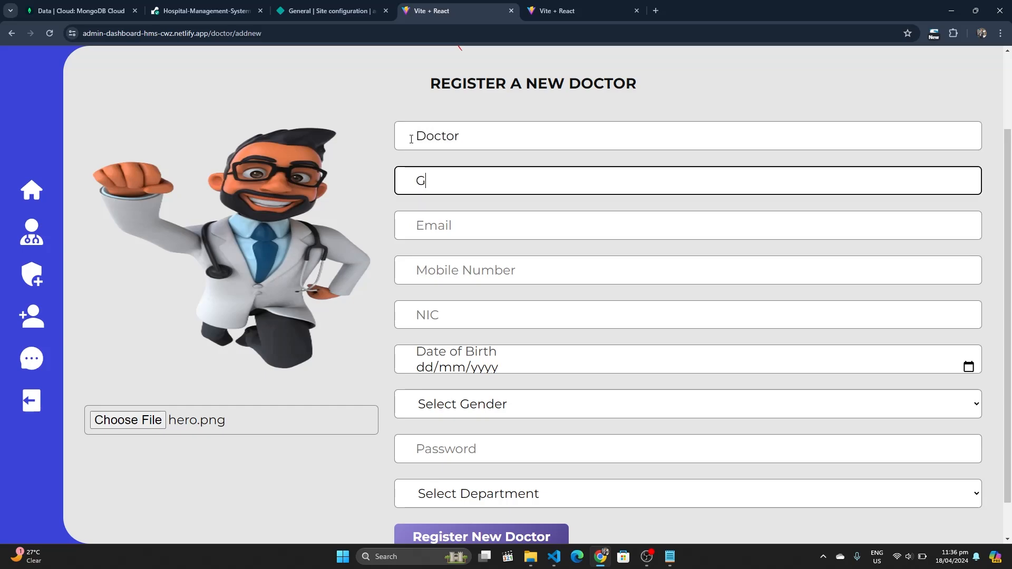
text(ulati)
key(Tab)
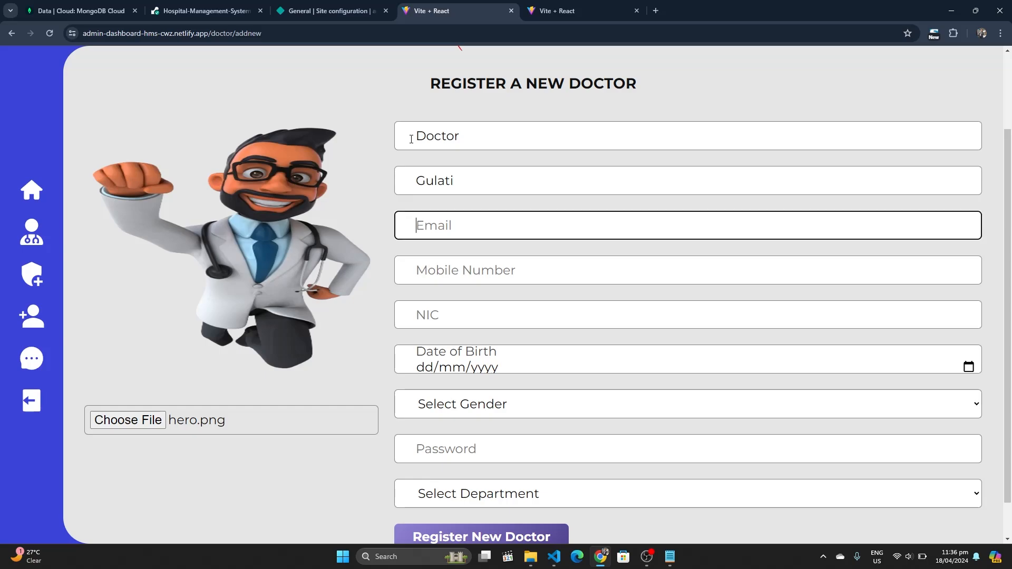
key(Tab)
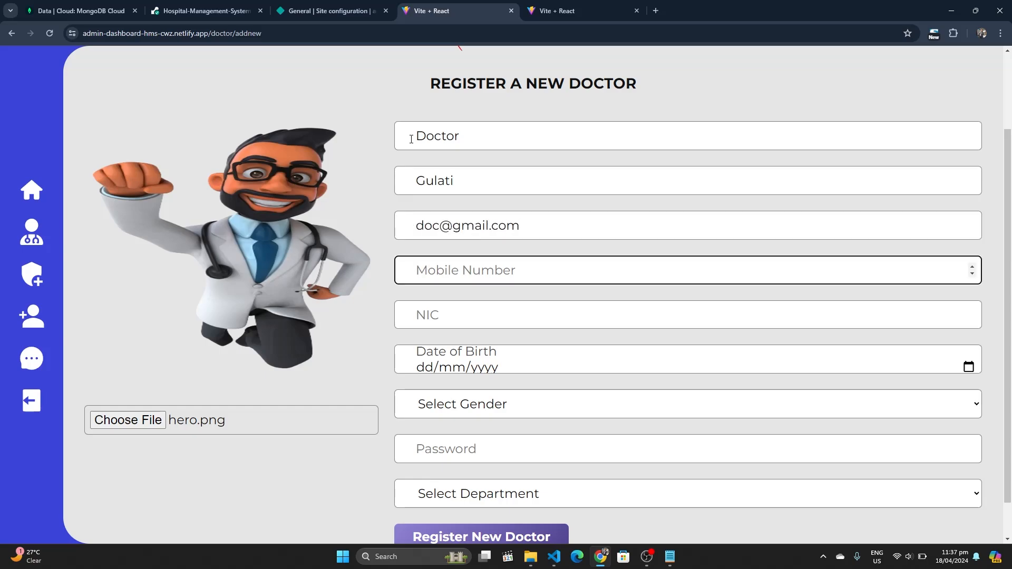
text(12341234123)
key(Tab)
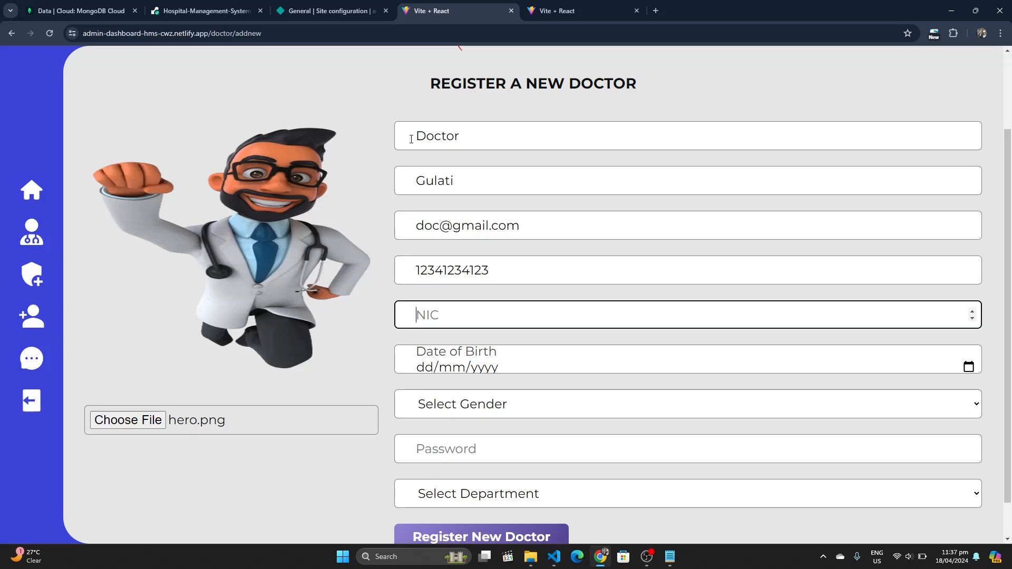
text(1234123412341)
key(Tab)
text(01012024)
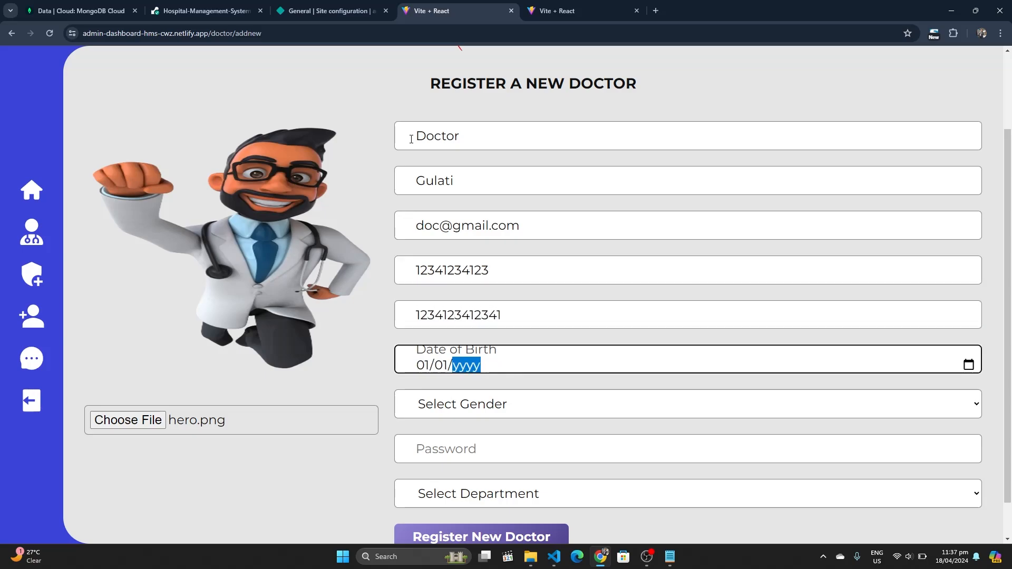
text(1979)
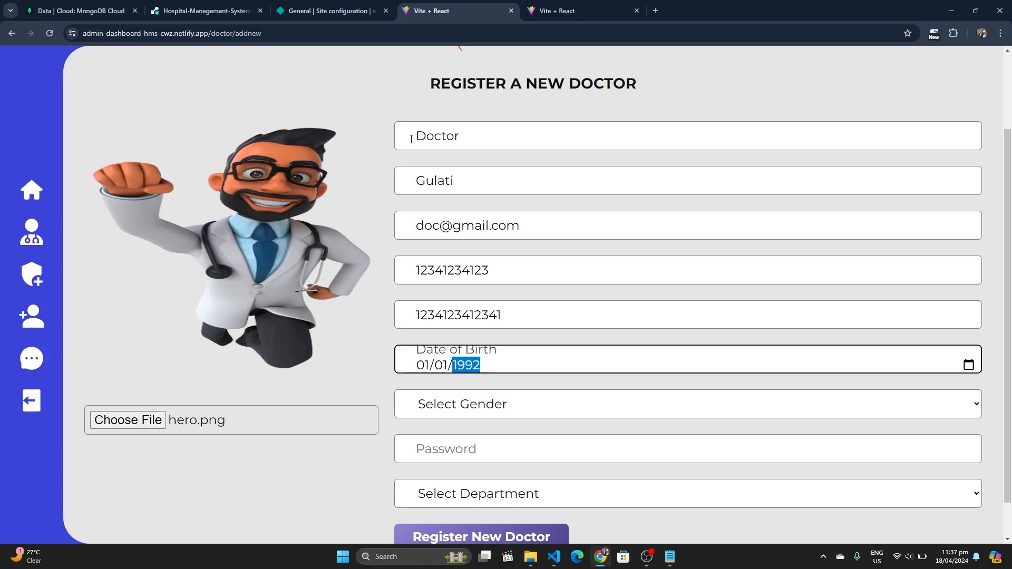
Choose Male gender and Radiology department, enter a password, and register the doctor
click(491, 402)
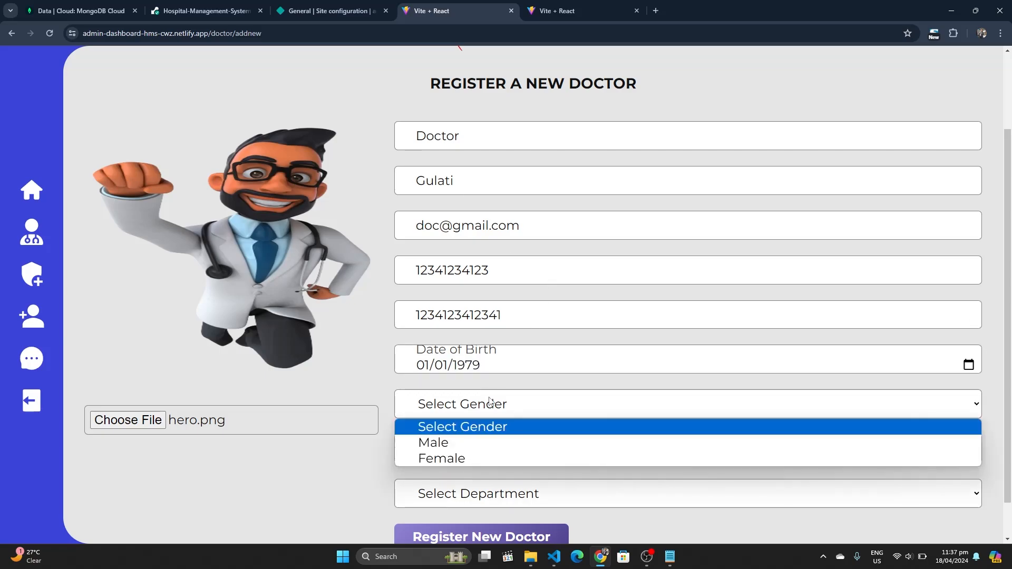
click(445, 445)
click(444, 448)
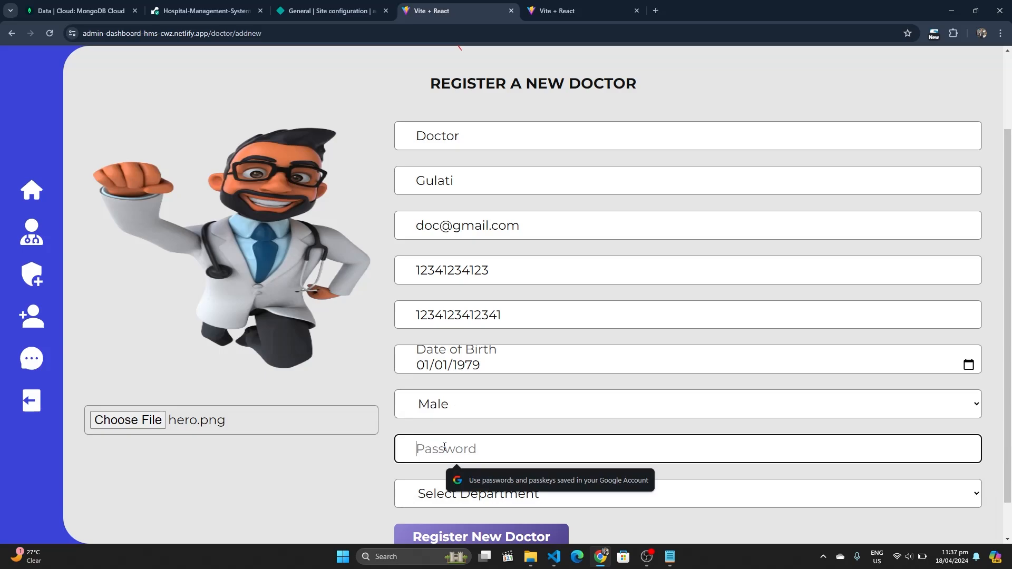
text(12)
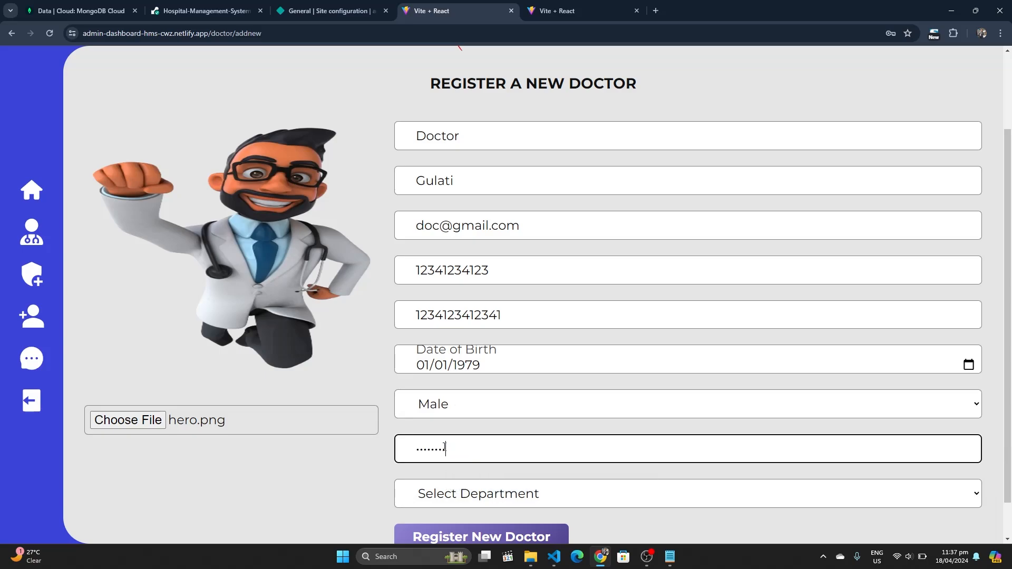
scroll(446, 449, down, 1)
click(445, 451)
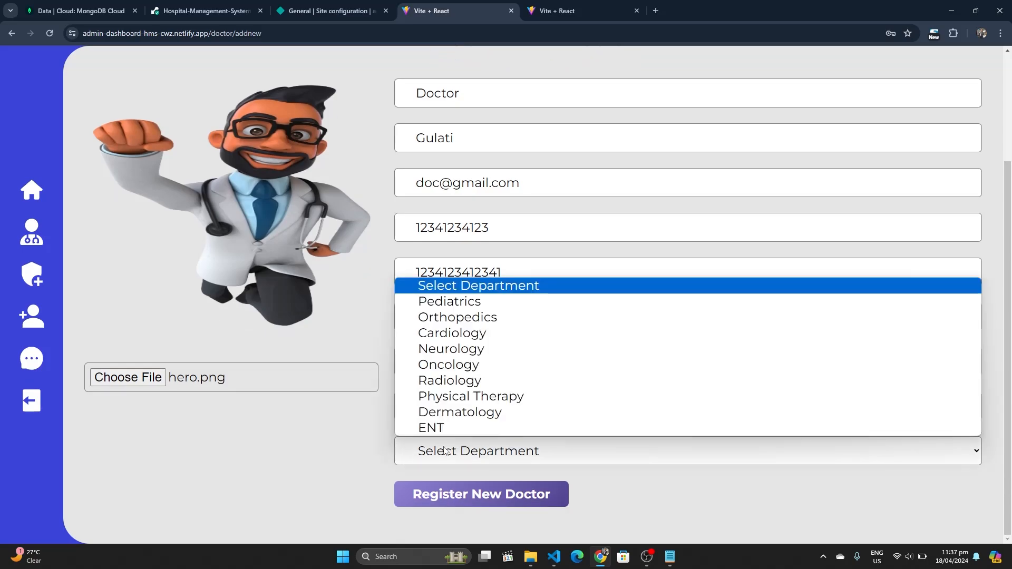
click(443, 376)
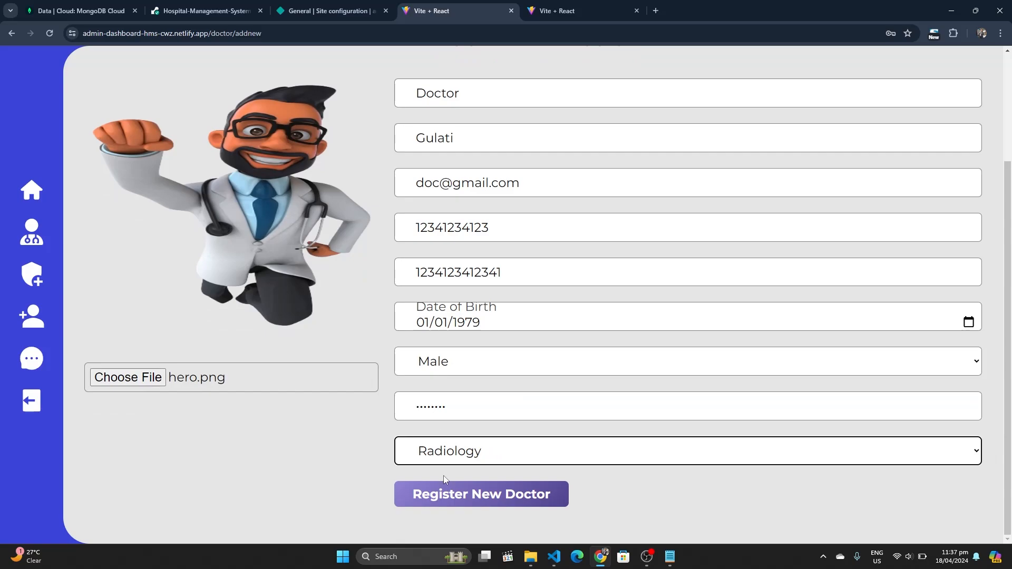
click(442, 494)
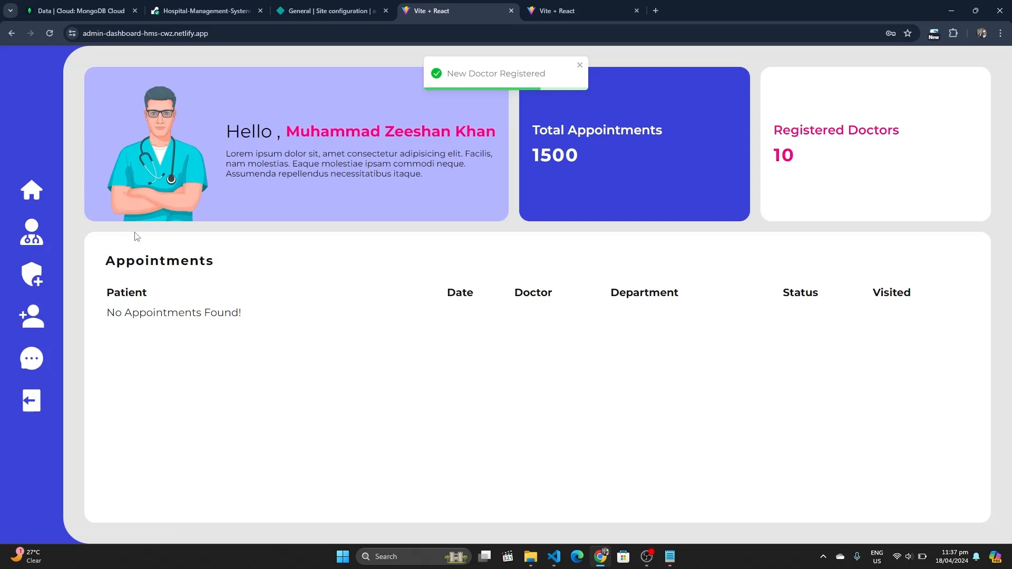
Check the new Radiology doctor in the Doctors list, then read the dummy message under Messages
click(32, 232)
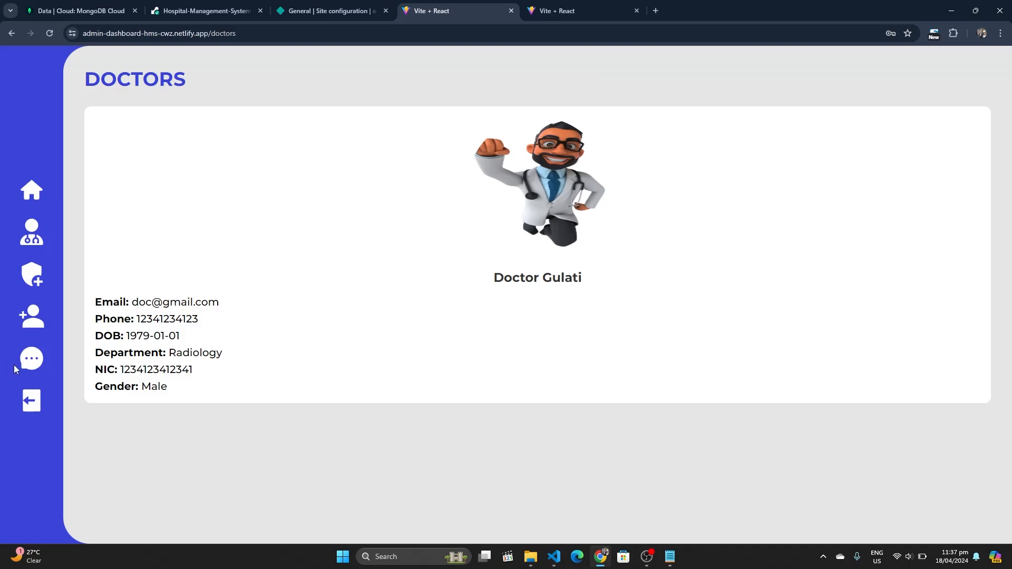
click(32, 358)
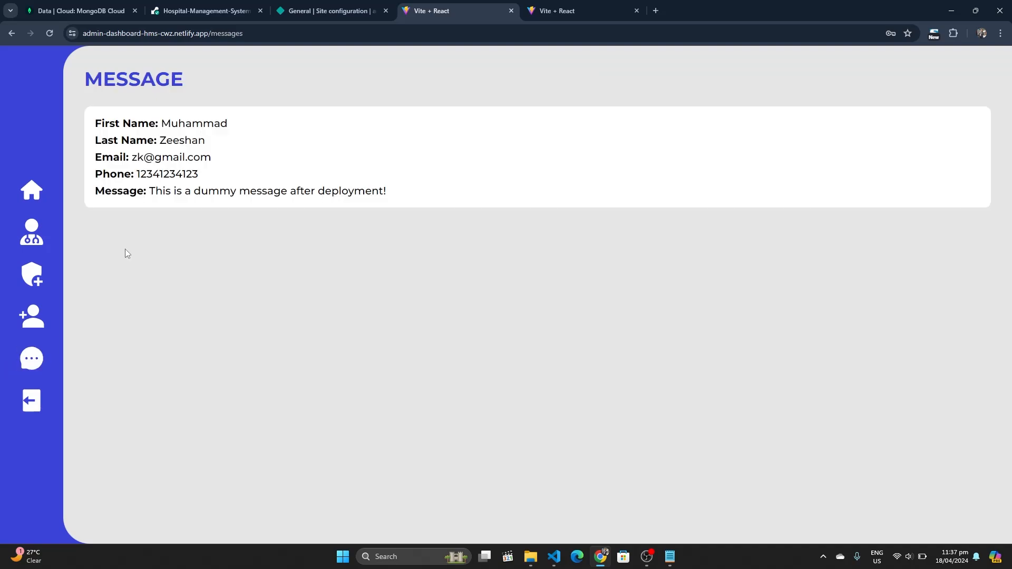
drag(98, 123, 405, 205)
click(405, 205)
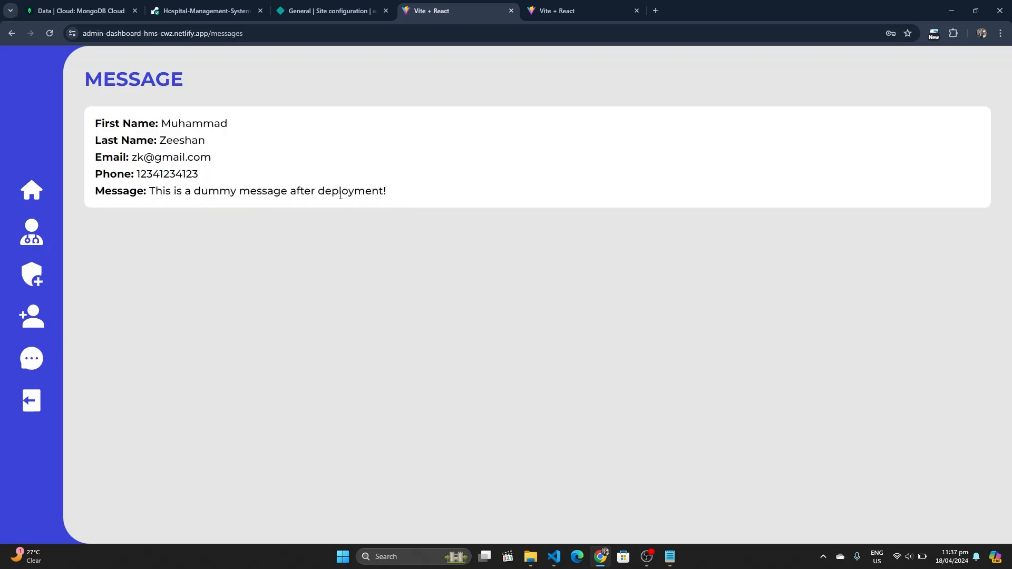